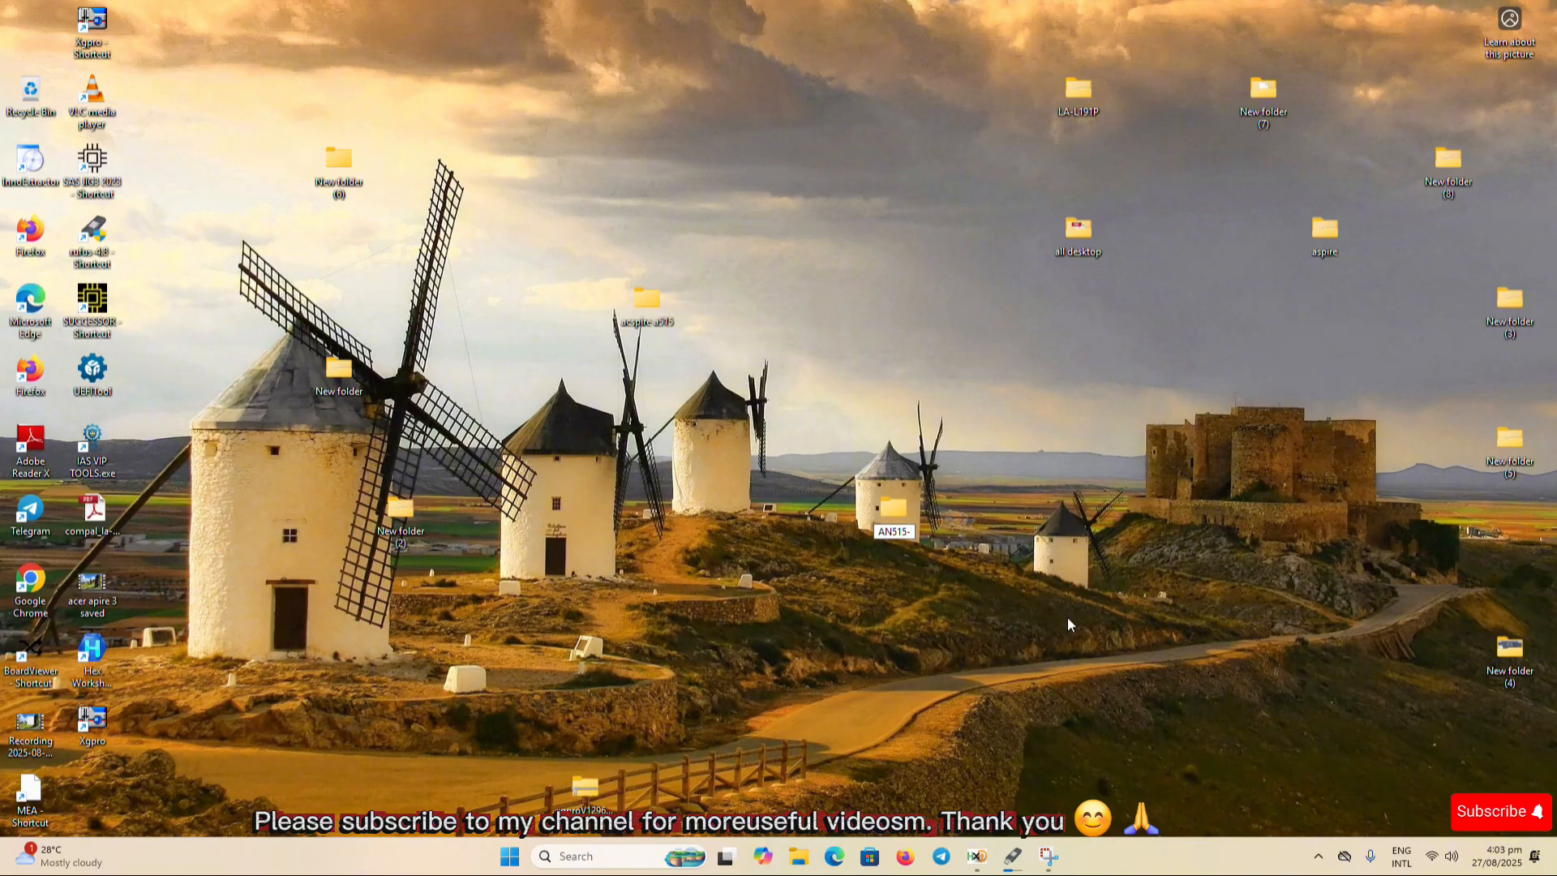
# - Finish naming the new desktop folder AN515-57
pyautogui.write('57')
pyautogui.click(1069, 613)
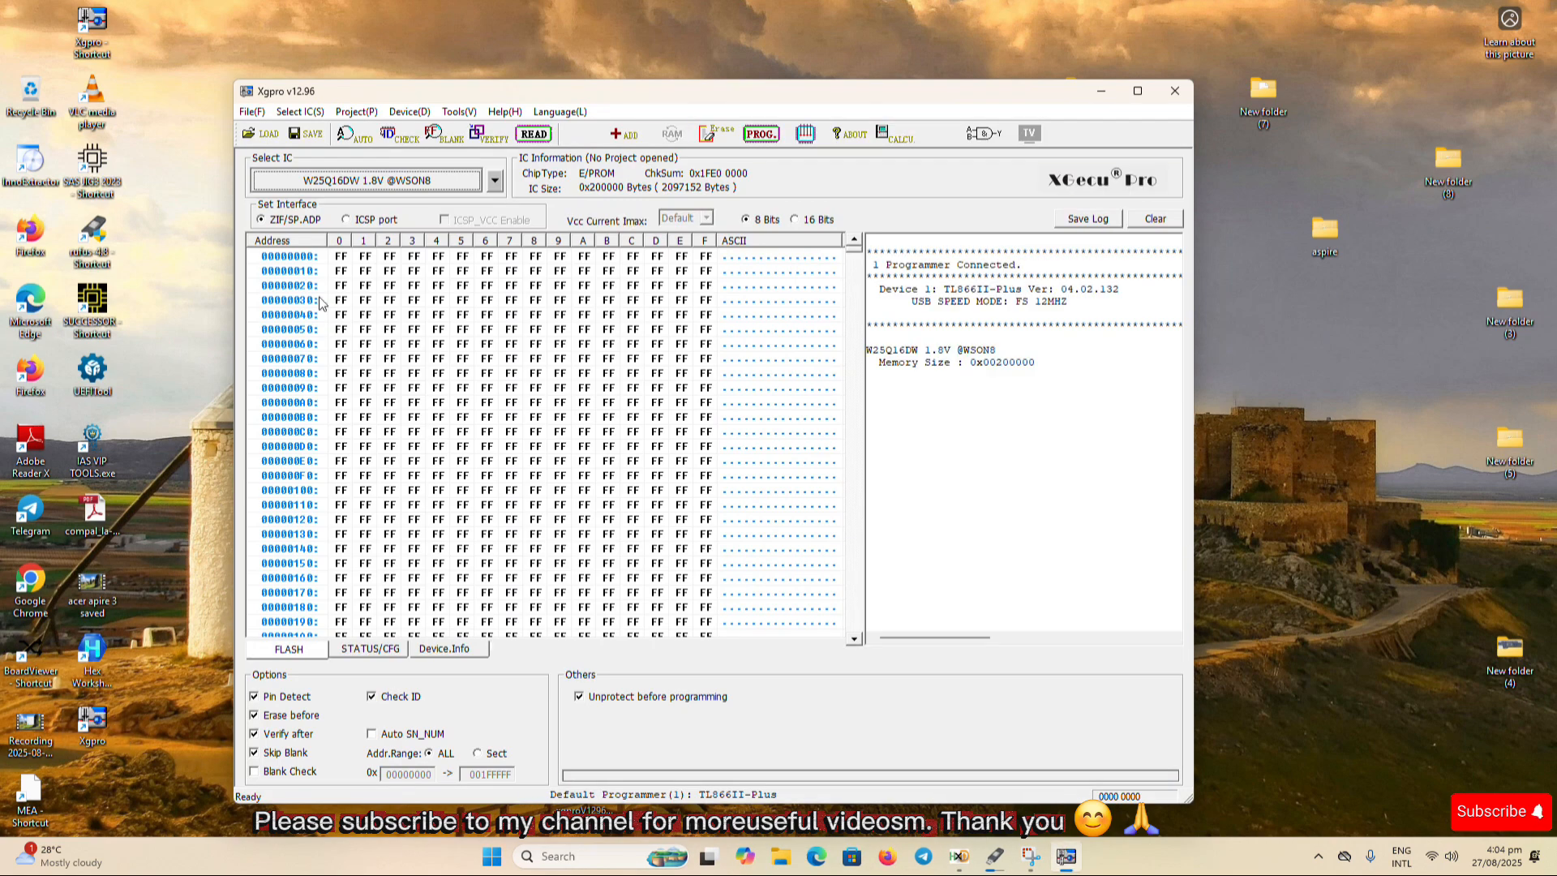
pyautogui.click(361, 134)
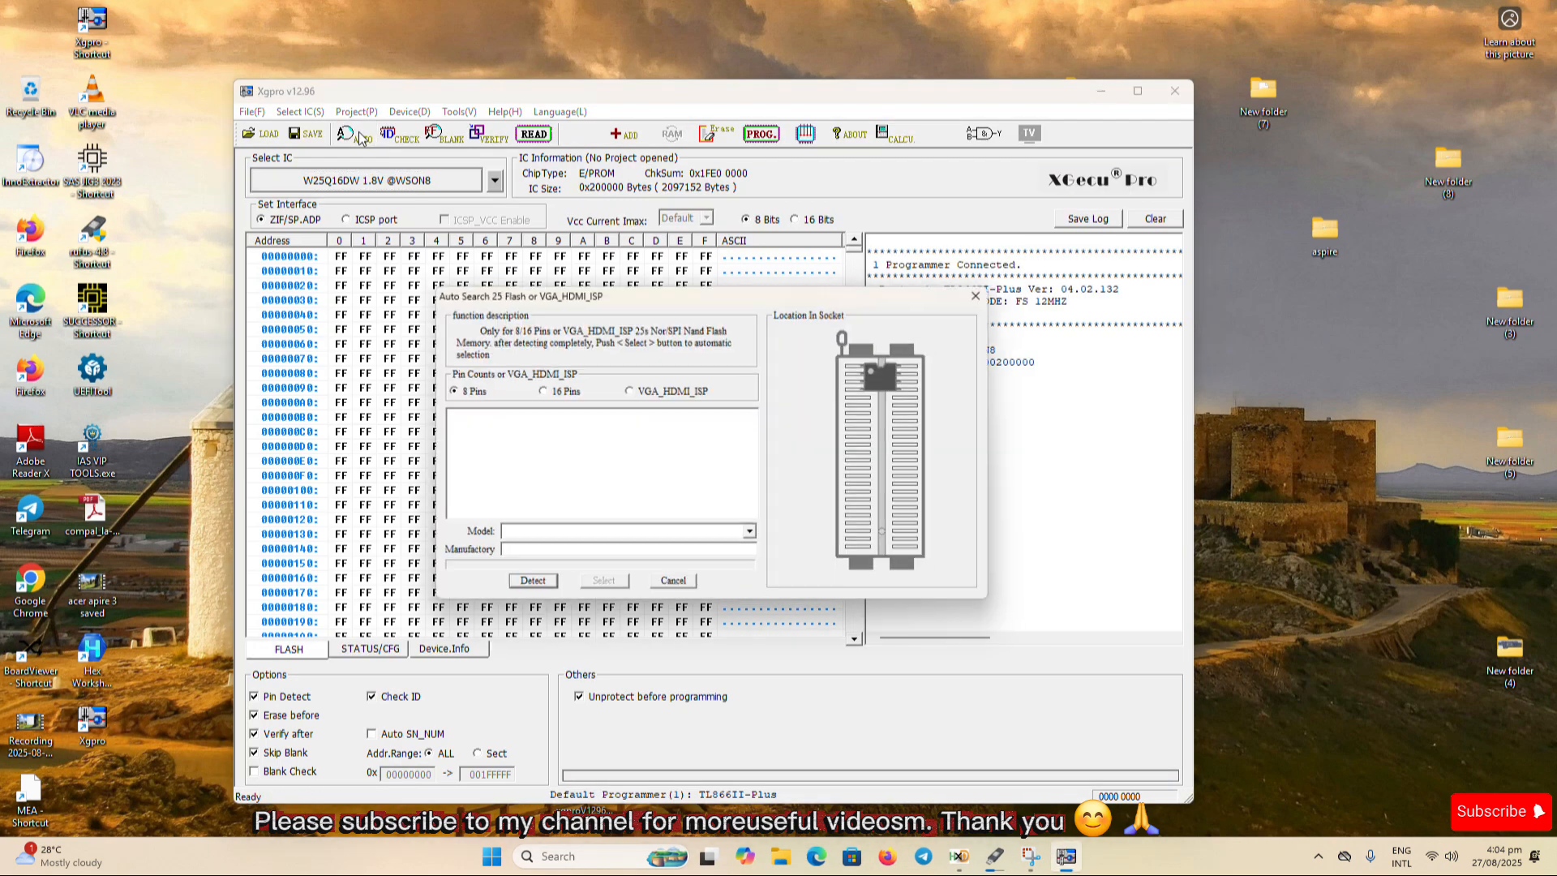
pyautogui.click(527, 587)
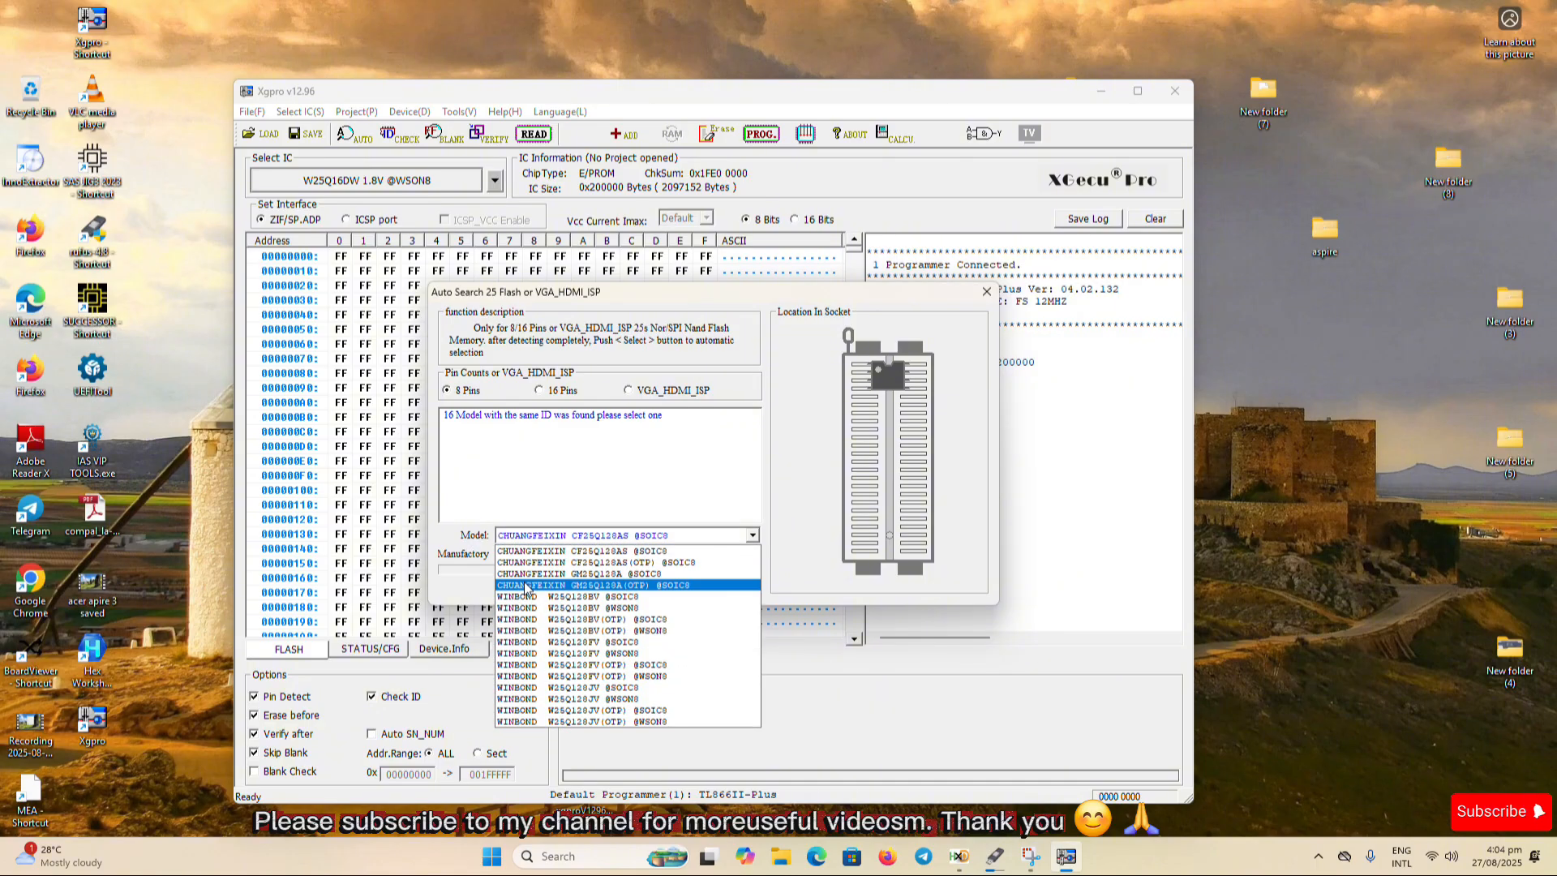
pyautogui.click(596, 598)
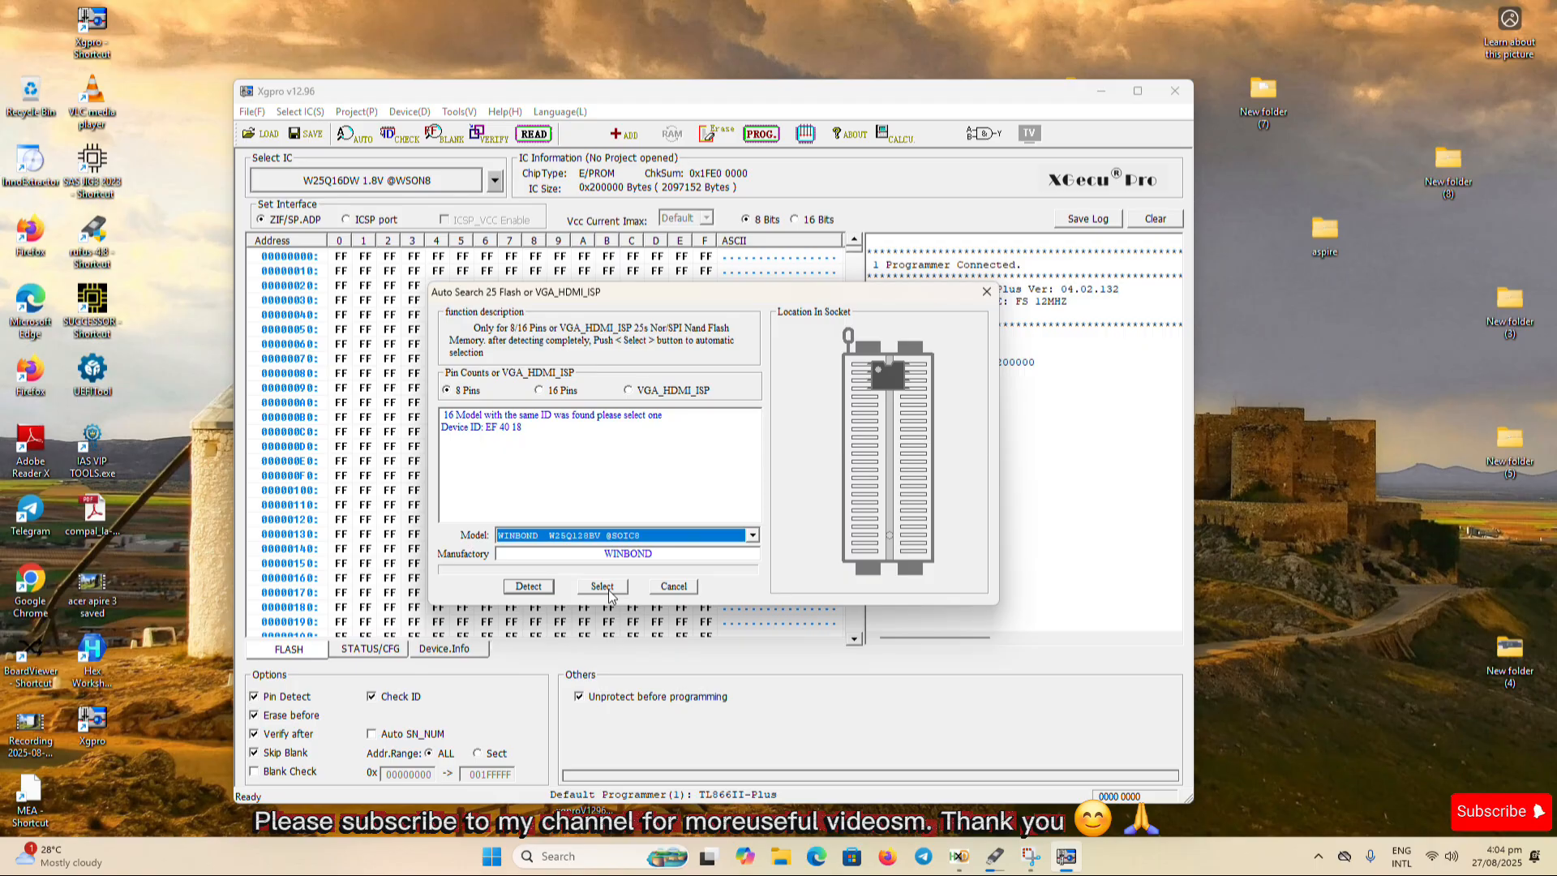
pyautogui.click(609, 591)
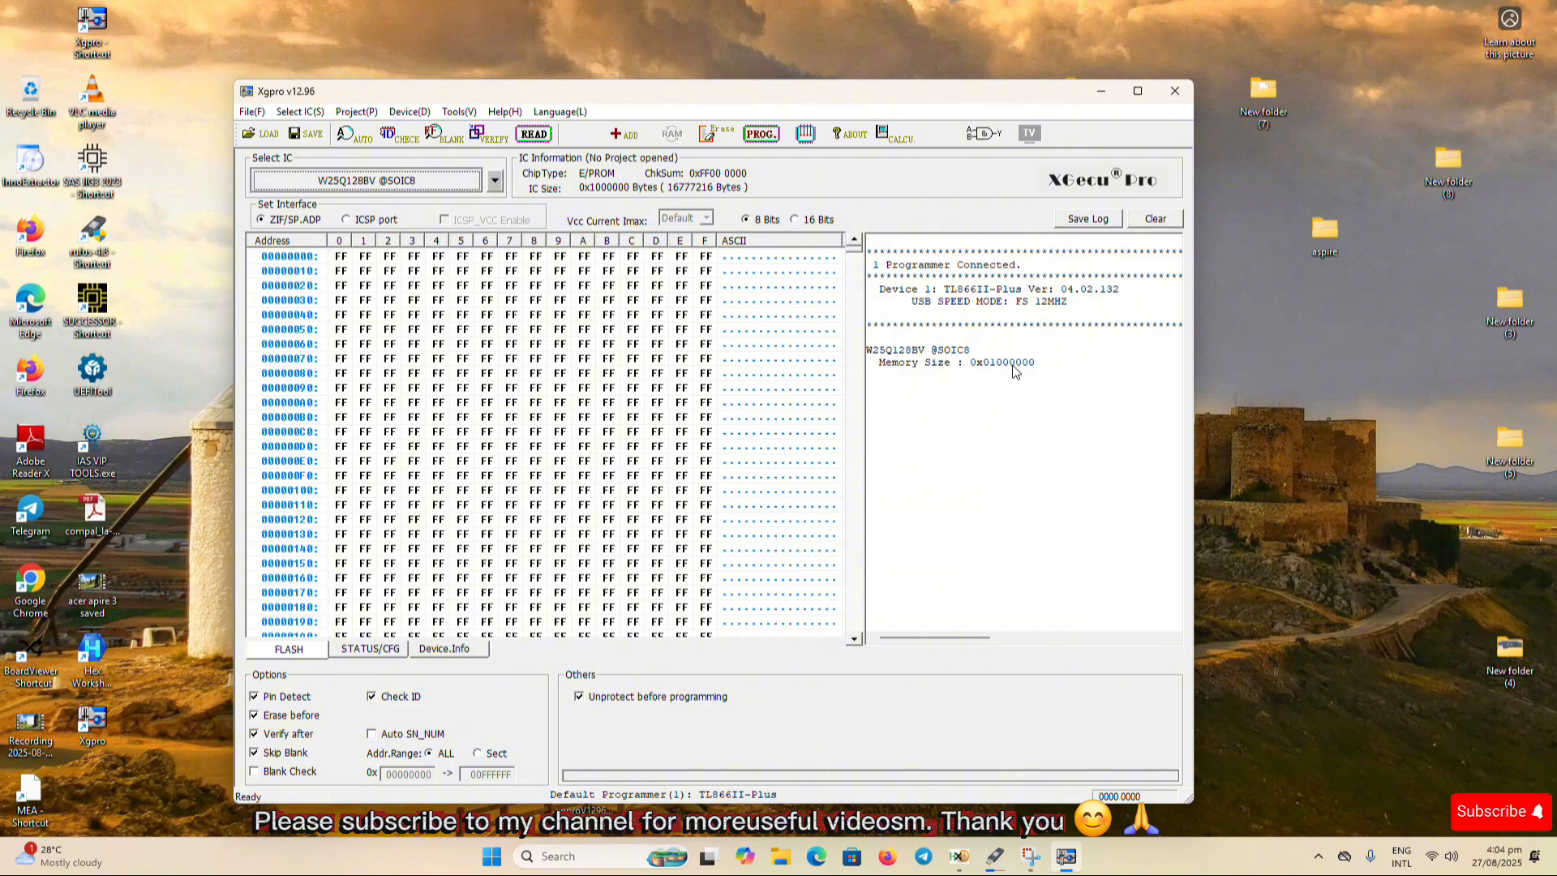
# - Read the W25Q128BV chip's FLASH and STATUS/CFG contents into the buffer, leaving the read dialog when done
pyautogui.click(534, 135)
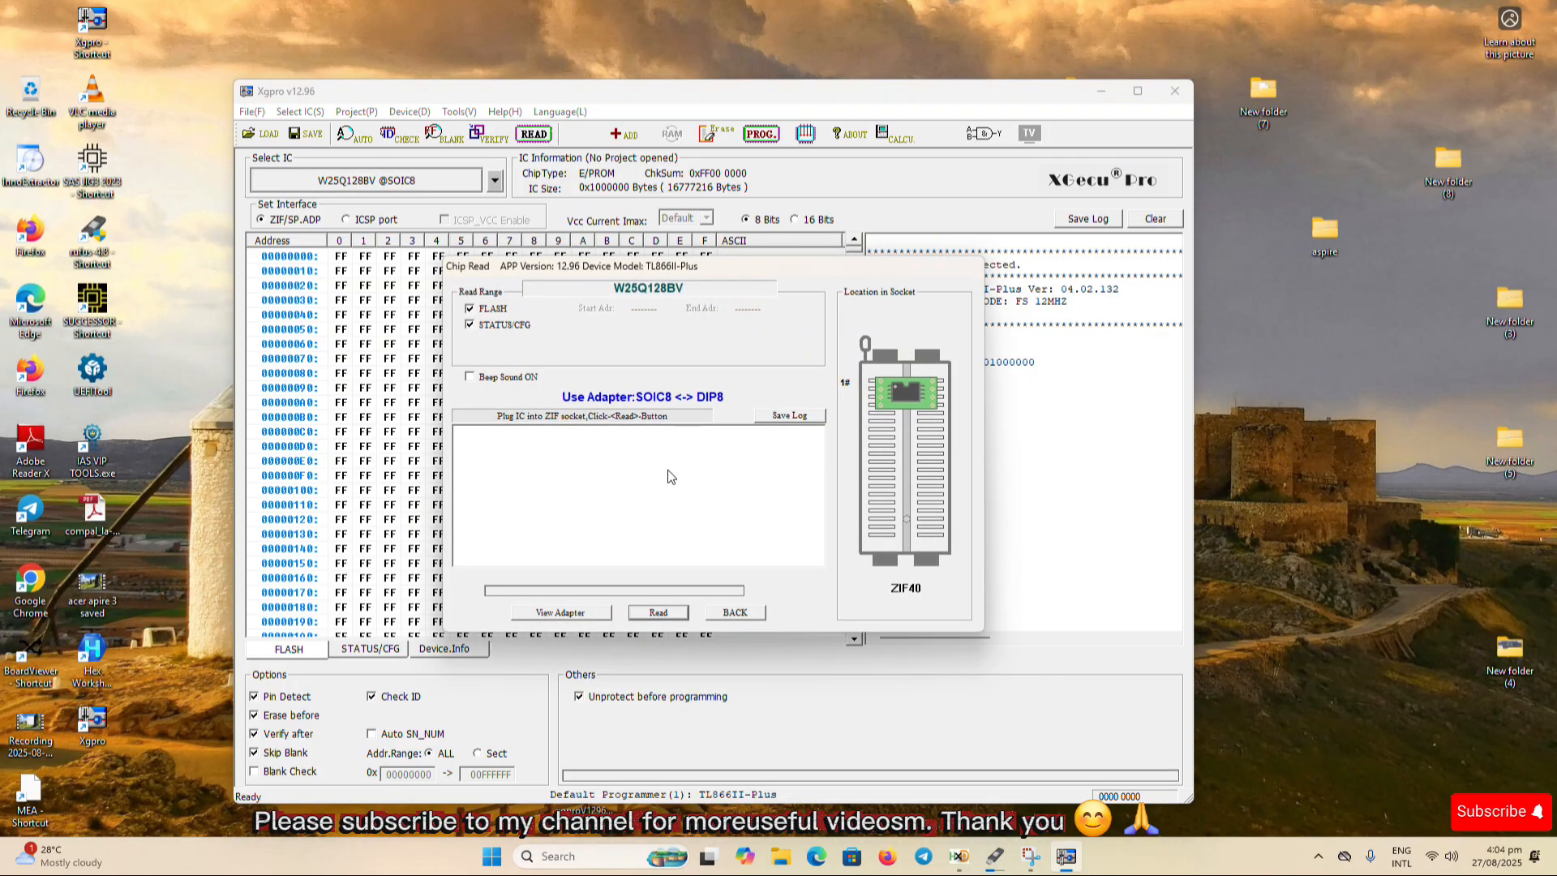
pyautogui.click(659, 614)
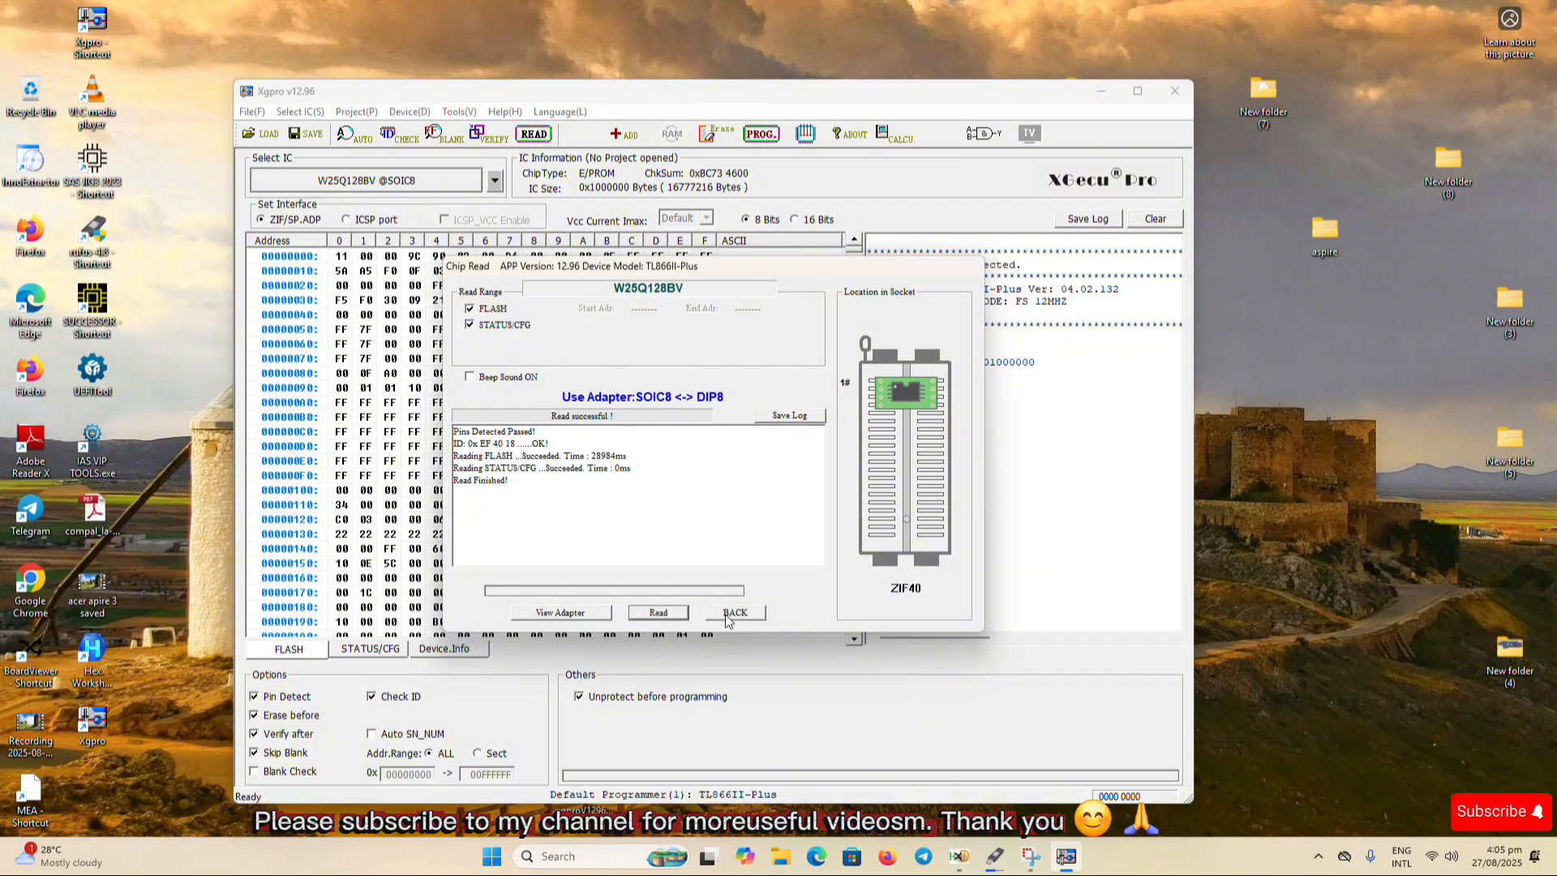
pyautogui.click(728, 614)
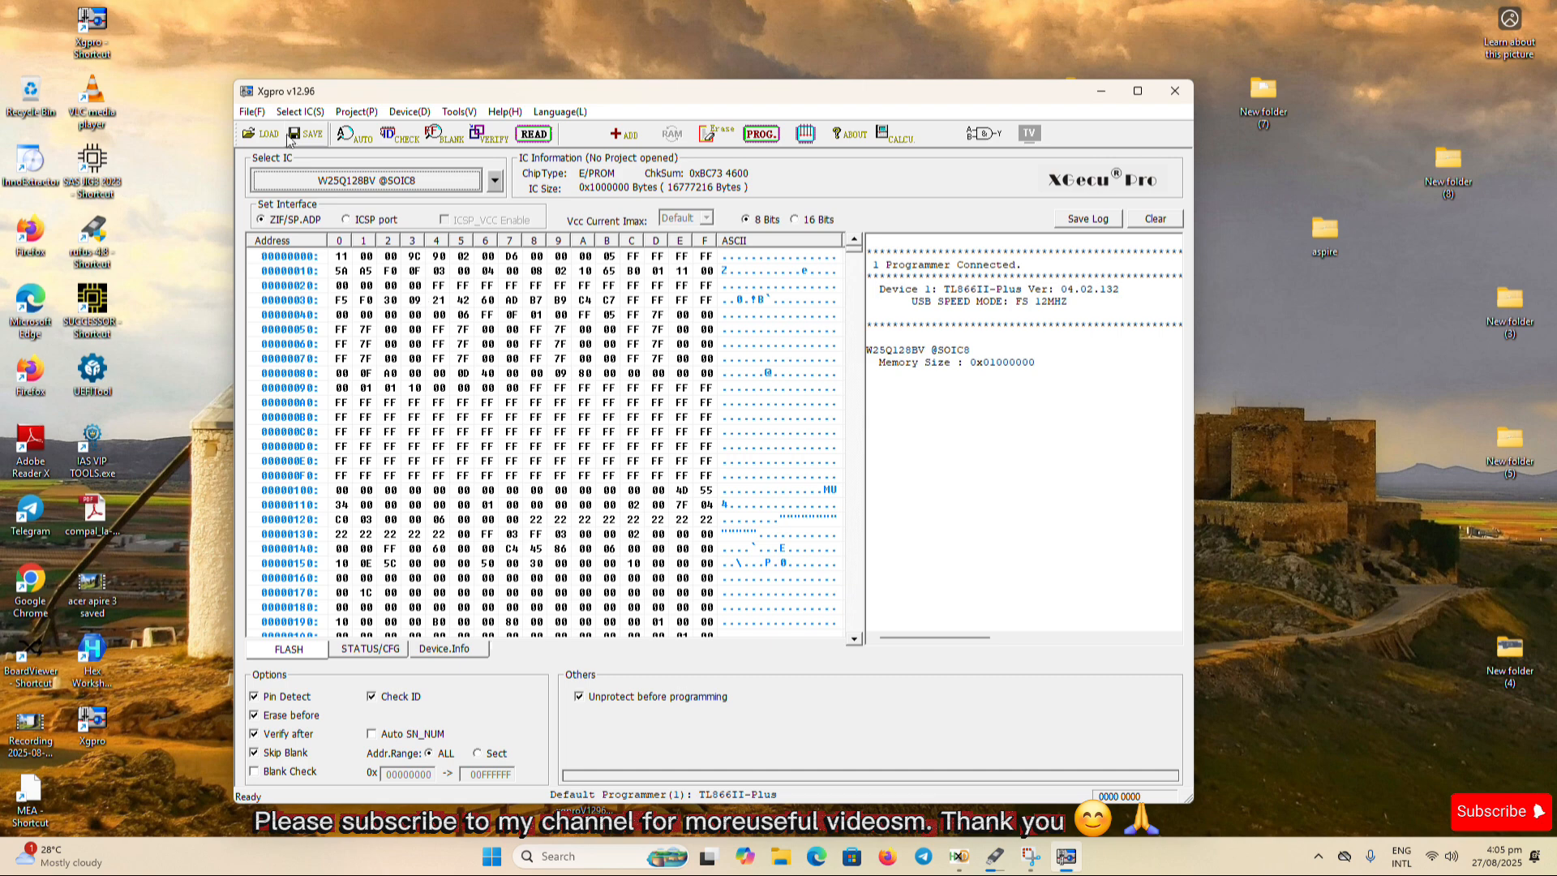
# - Start saving the buffer as a binary file and choose the AN515-57 folder on the Desktop as its location
pyautogui.click(291, 140)
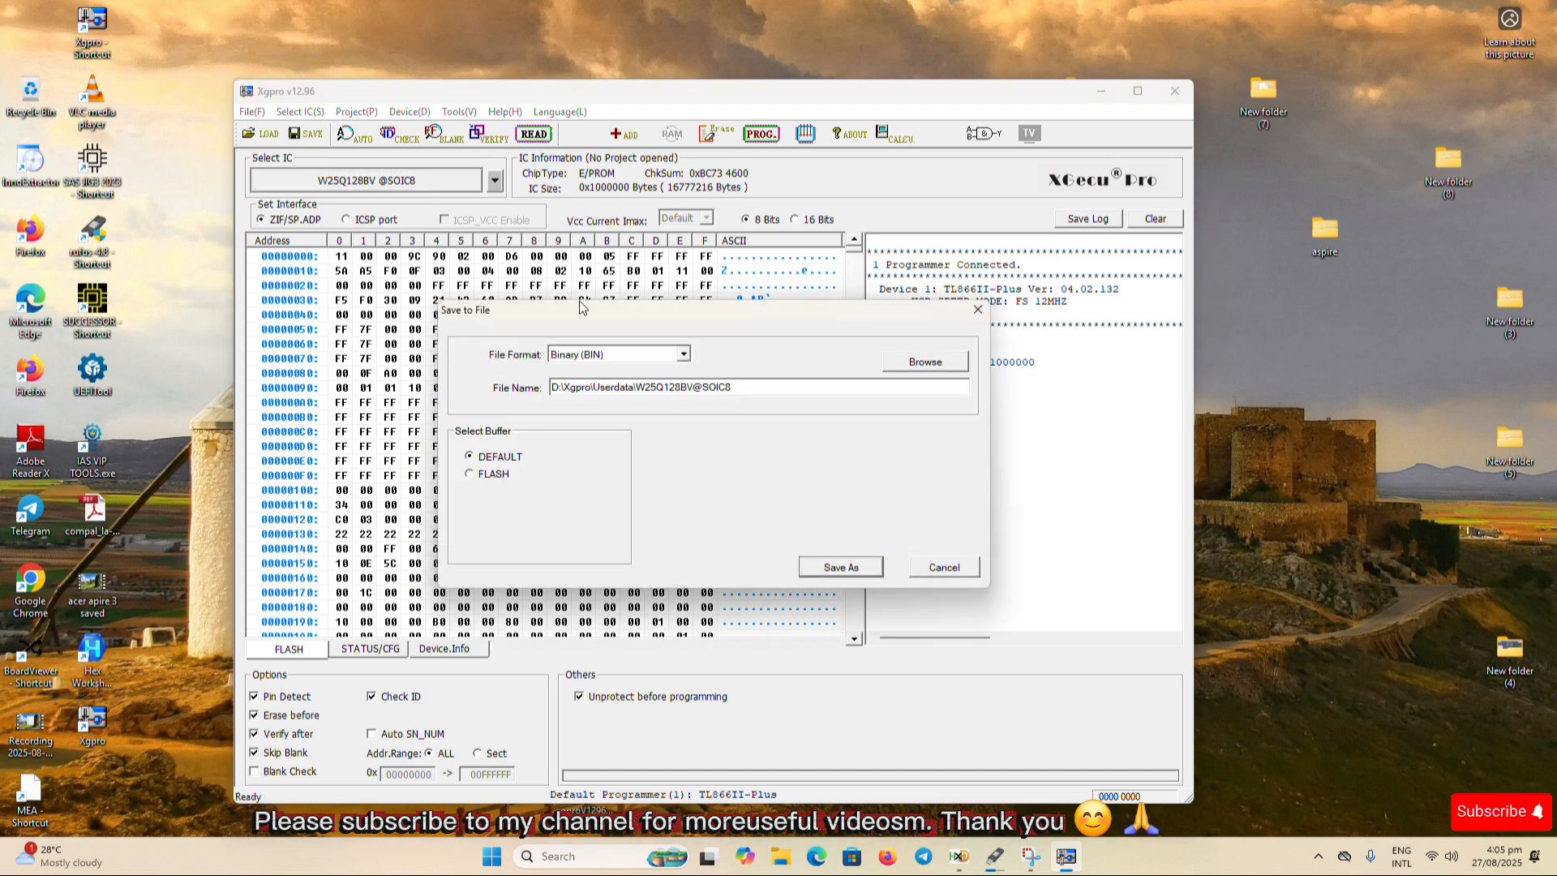
pyautogui.click(917, 362)
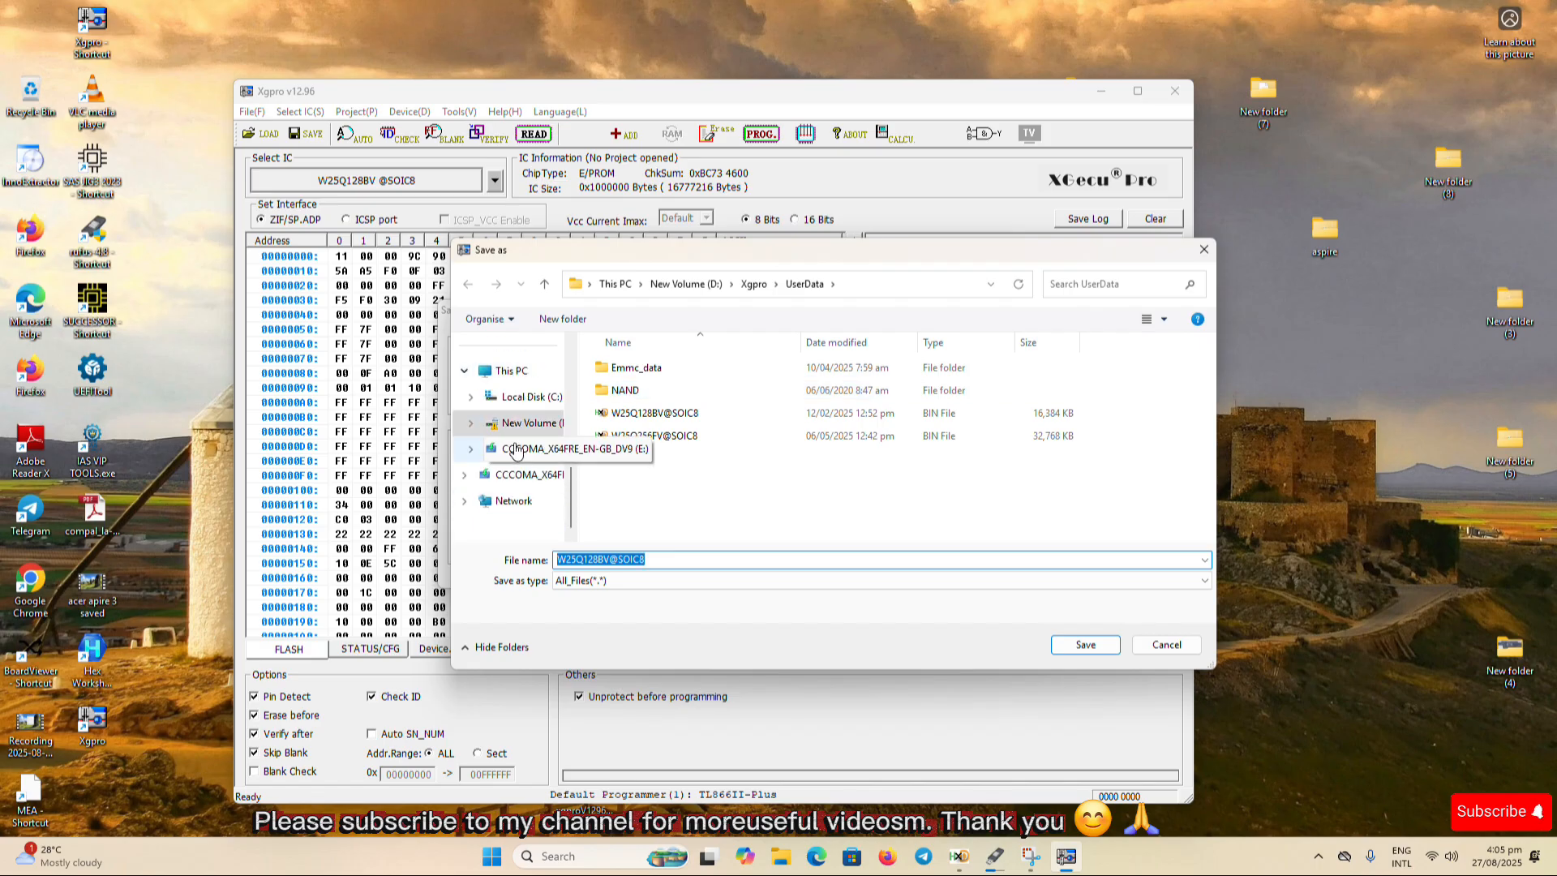
pyautogui.scroll(5, 511, 430)
pyautogui.click(509, 456)
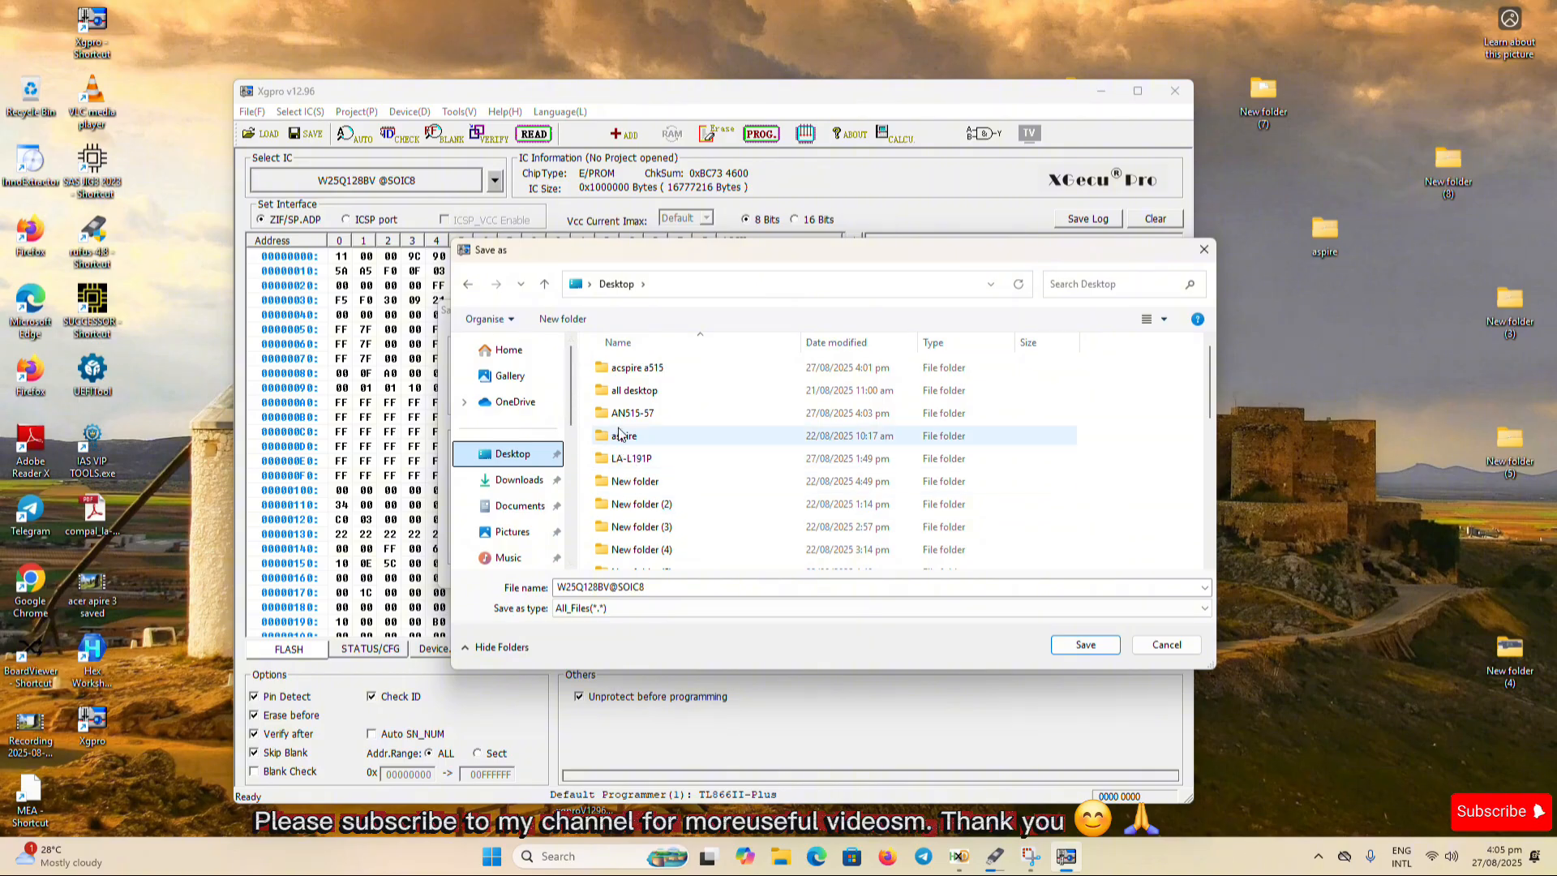
pyautogui.click(628, 415)
pyautogui.doubleClick(627, 415)
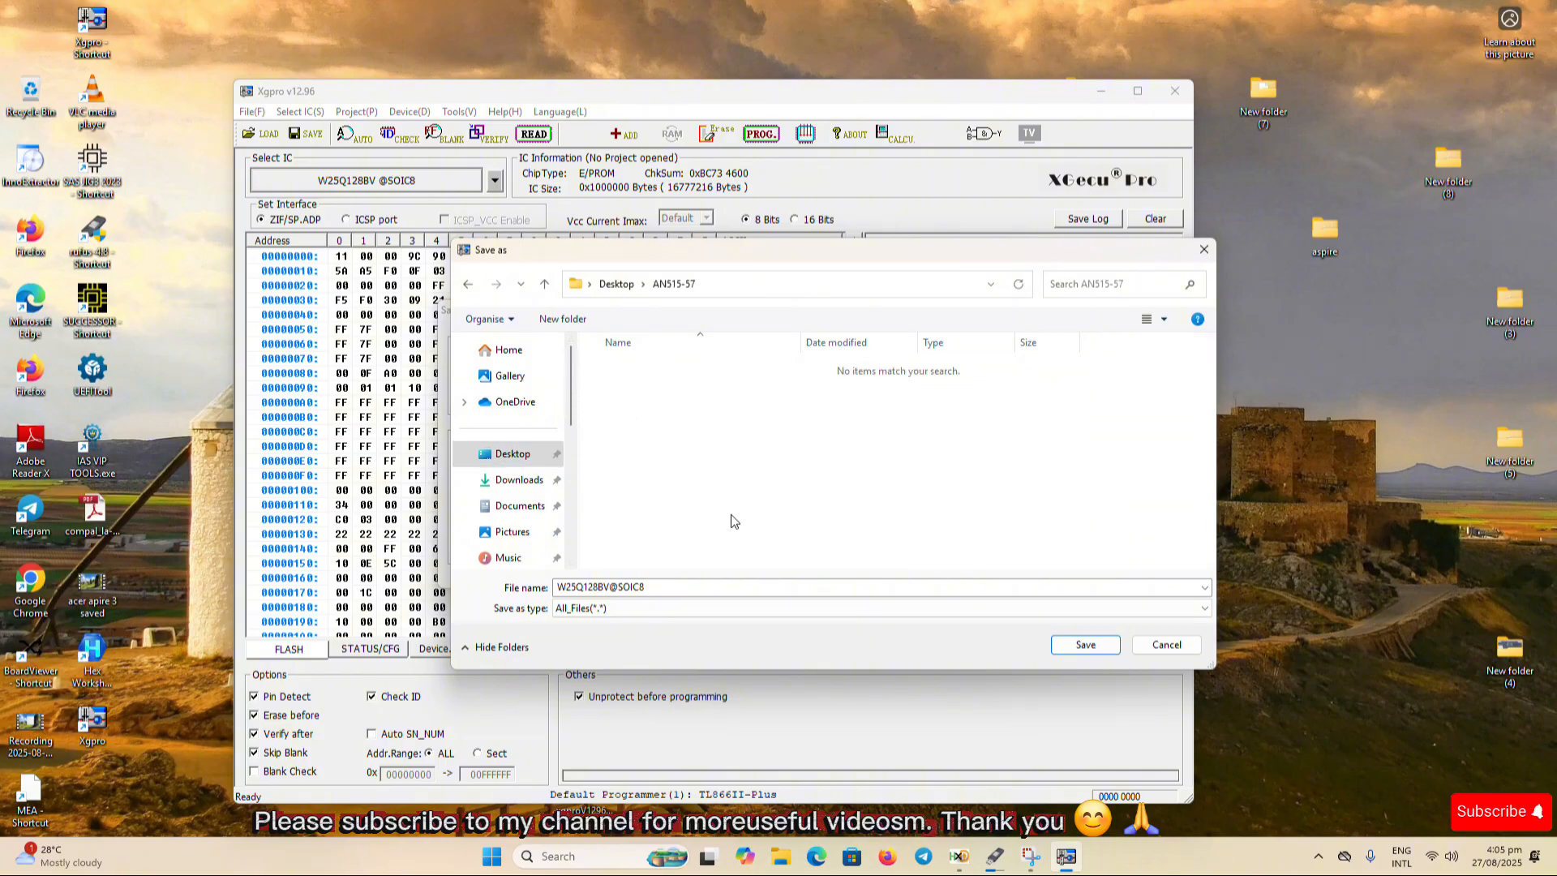
# - Name the BIOS dump "AN515-57 SAVED MAIN" and save it as a BIN file with the DEFAULT buffer
pyautogui.click(710, 583)
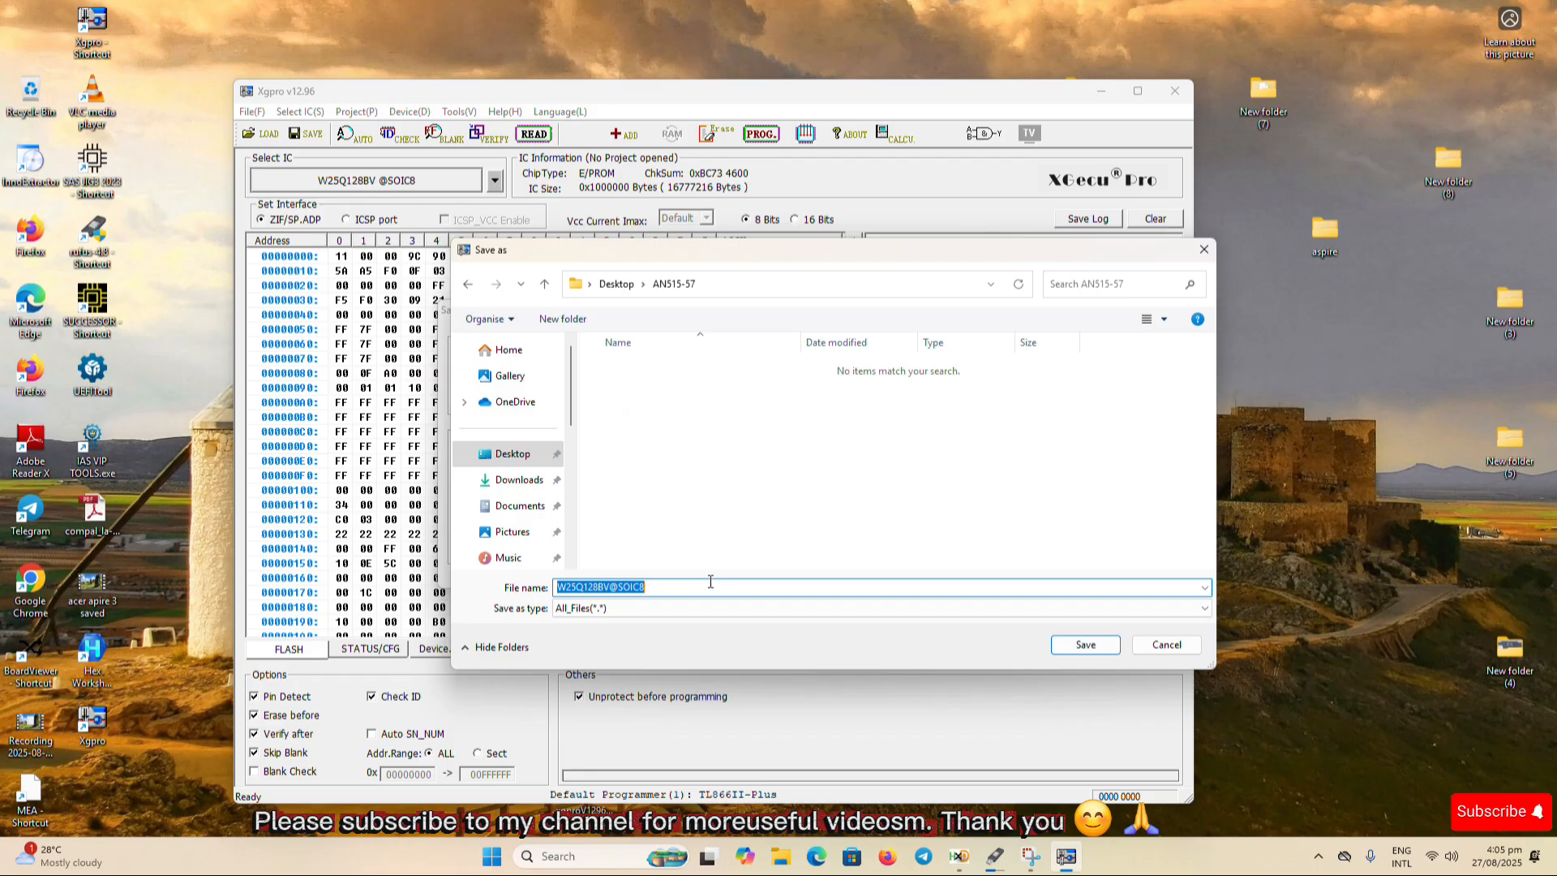
pyautogui.write('AN')
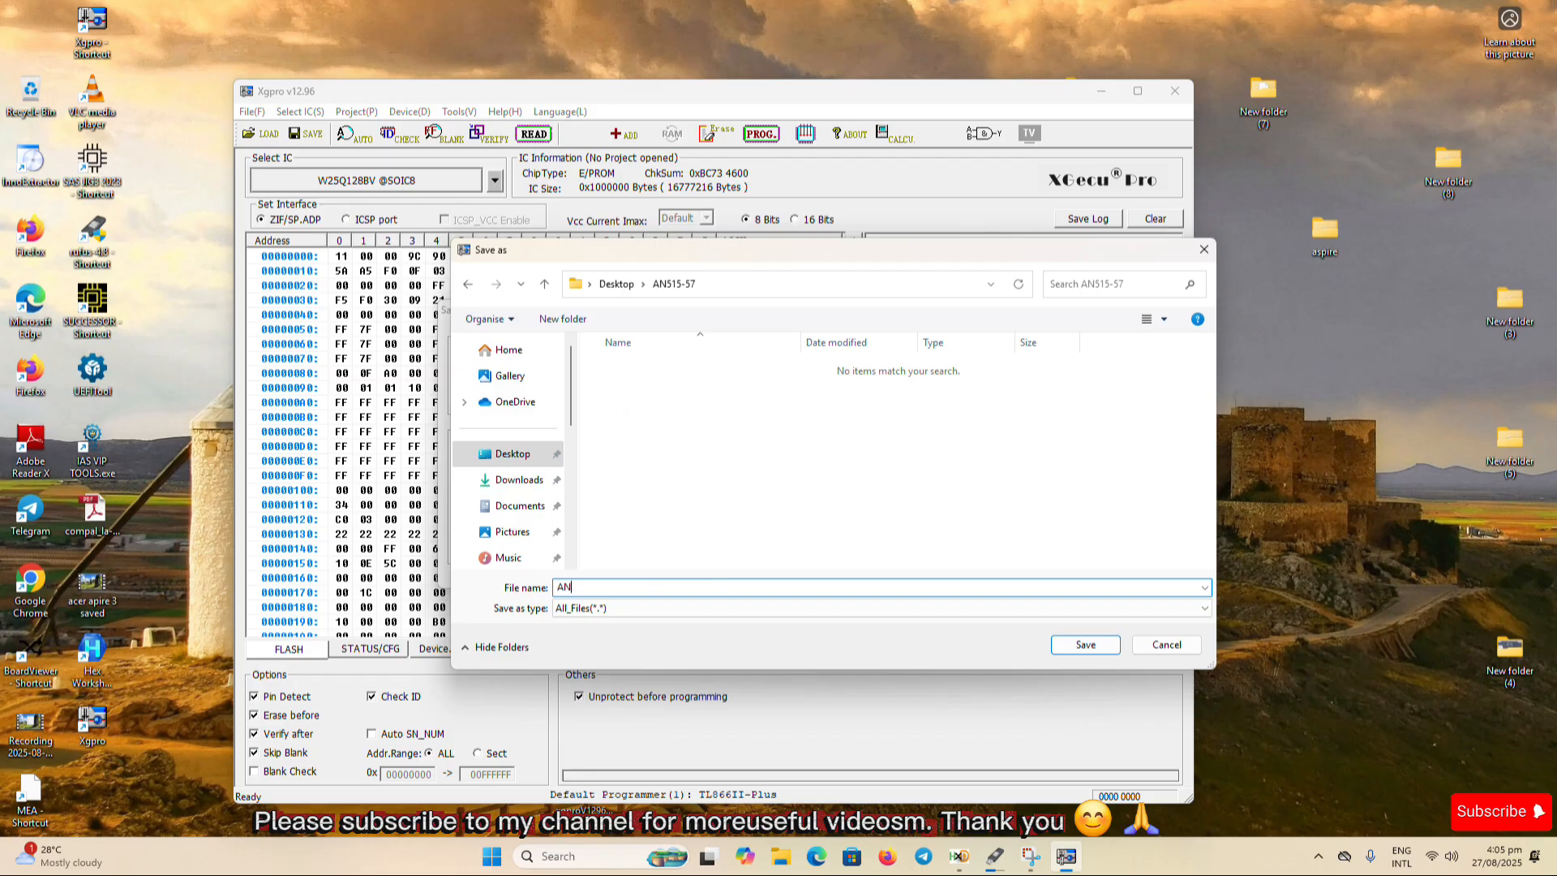
pyautogui.write('5')
pyautogui.write('15')
pyautogui.write('-')
pyautogui.write('7')
pyautogui.write('57 SA')
pyautogui.write('VED')
pyautogui.write(' MAIN')
pyautogui.click(1088, 645)
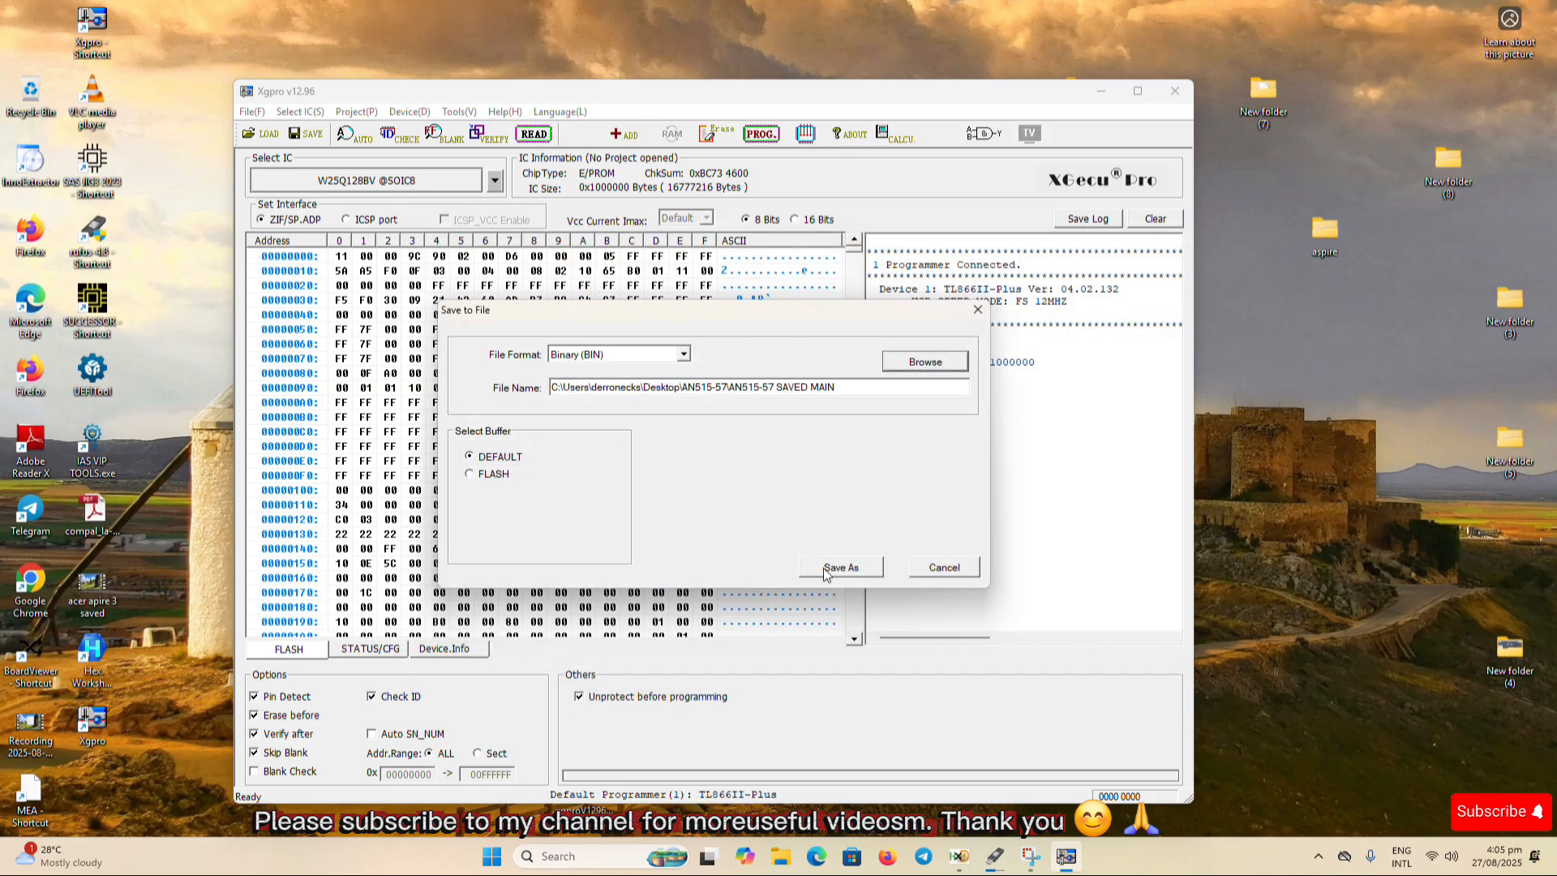
pyautogui.click(836, 567)
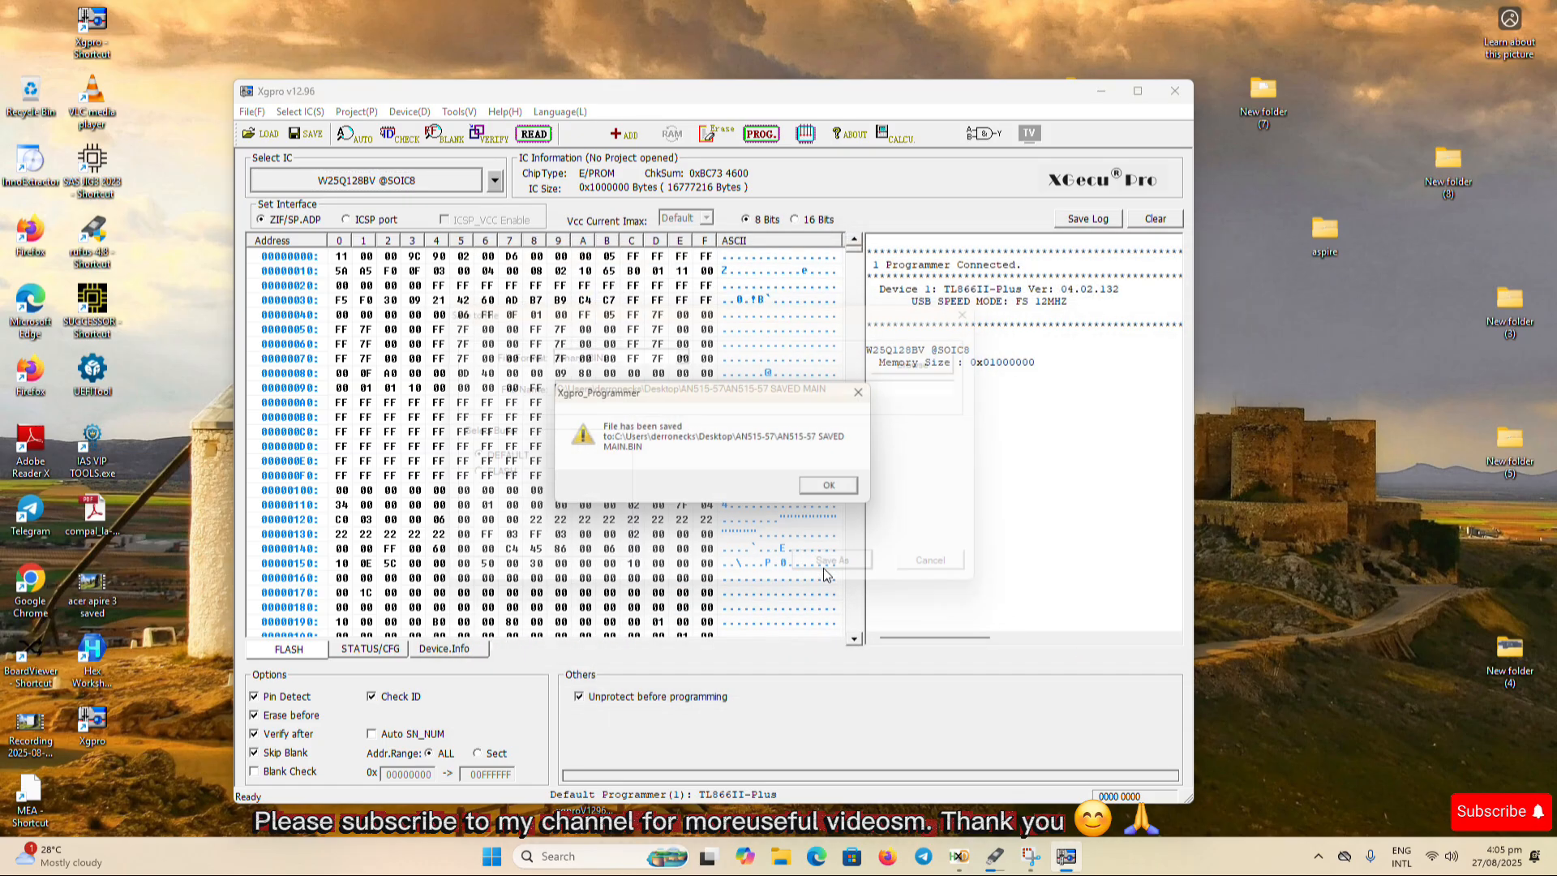
pyautogui.click(821, 489)
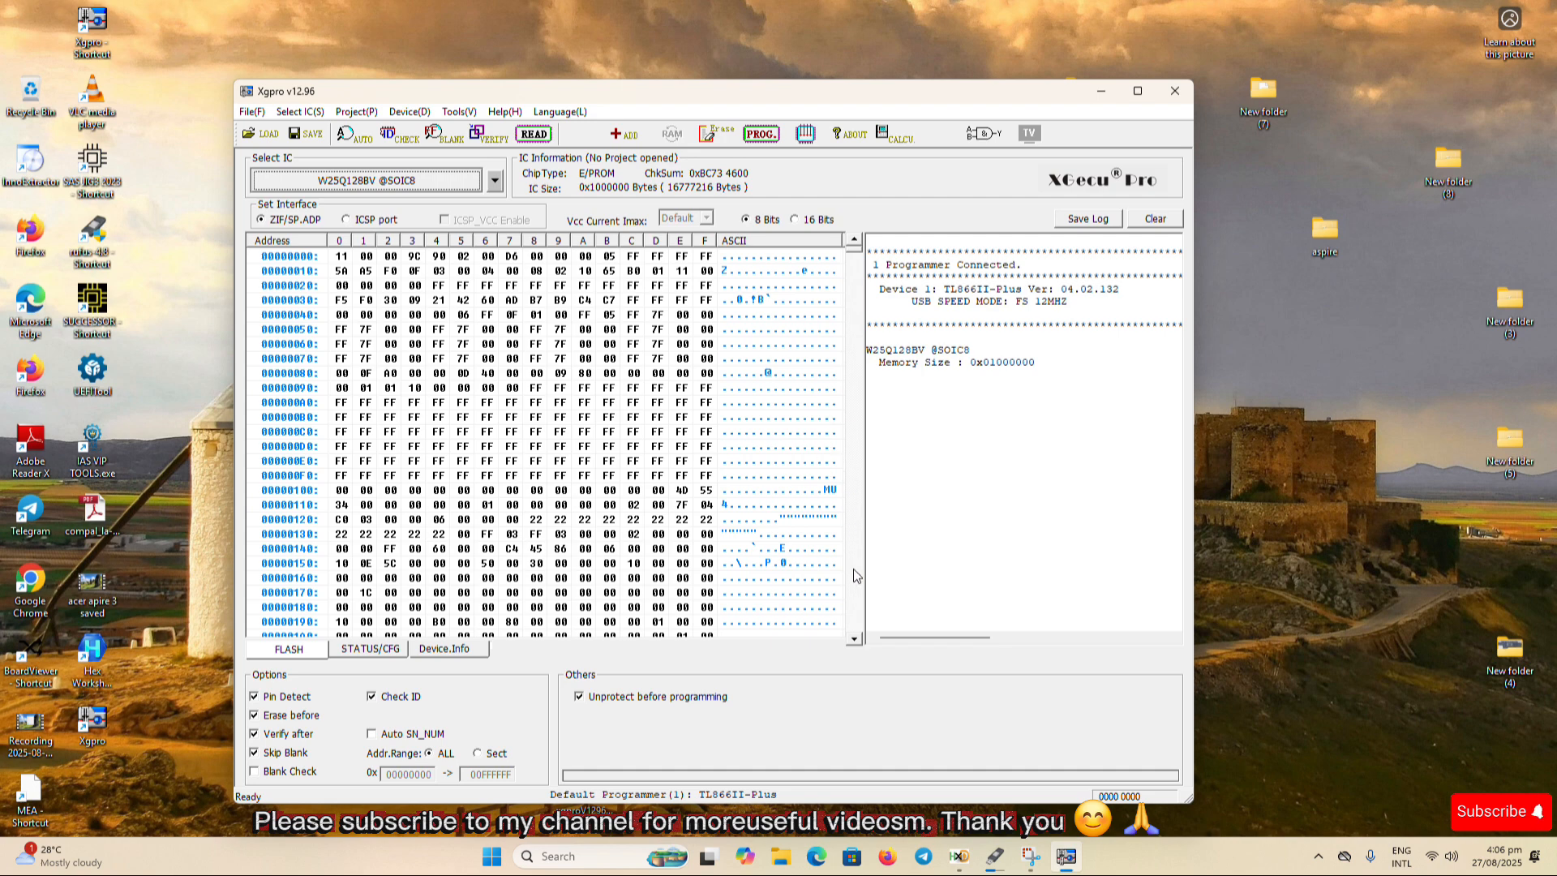
# - Minimize the programmer, switch to Firefox, go to acer.com and maximize the browser window
pyautogui.click(1102, 92)
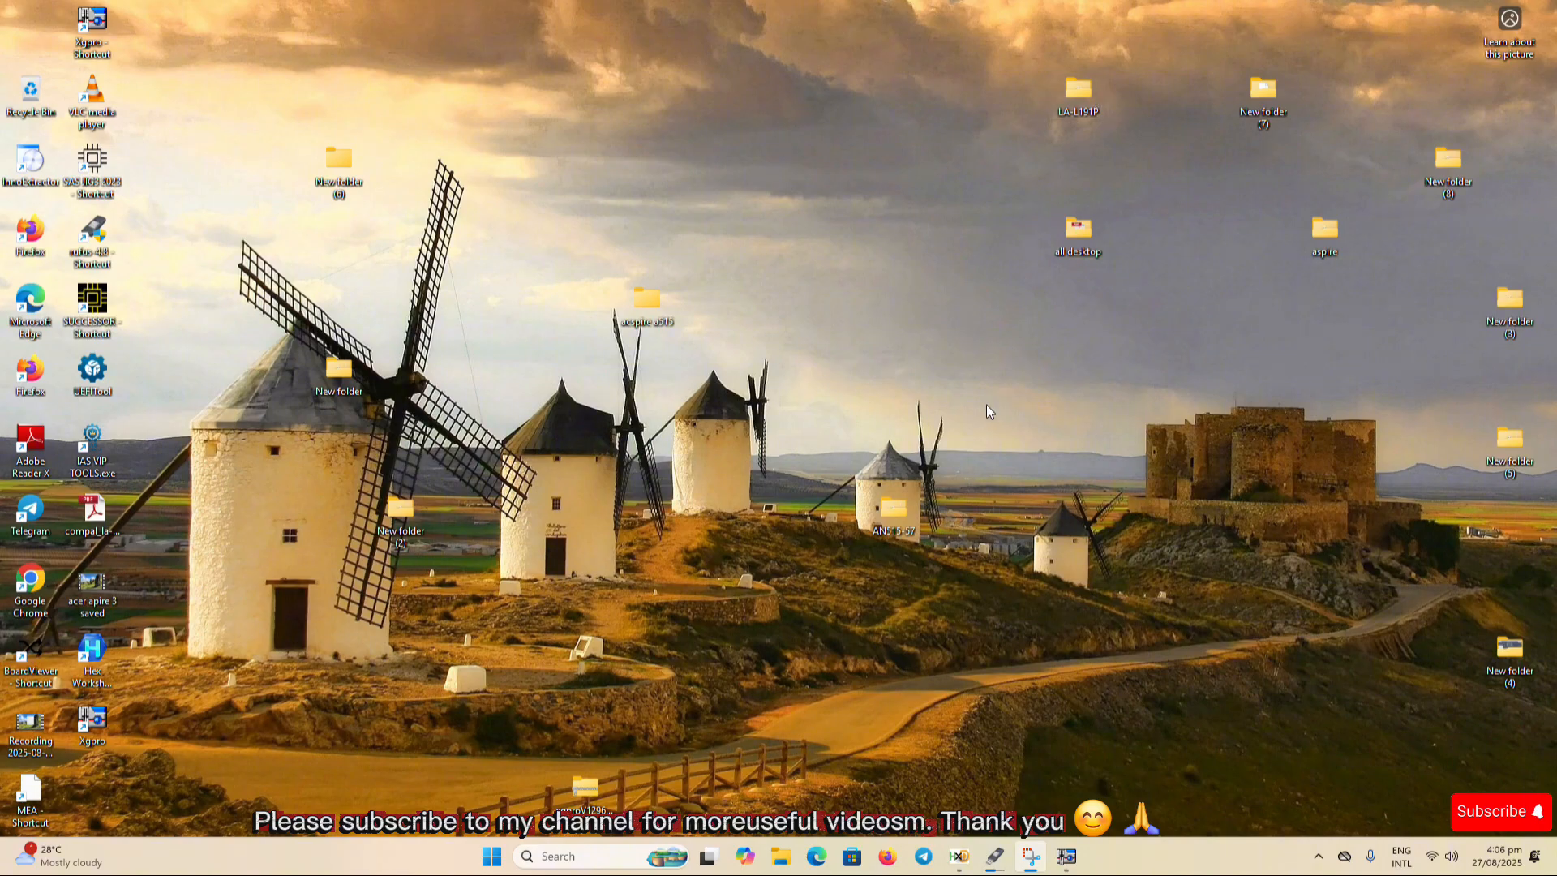
pyautogui.click(888, 861)
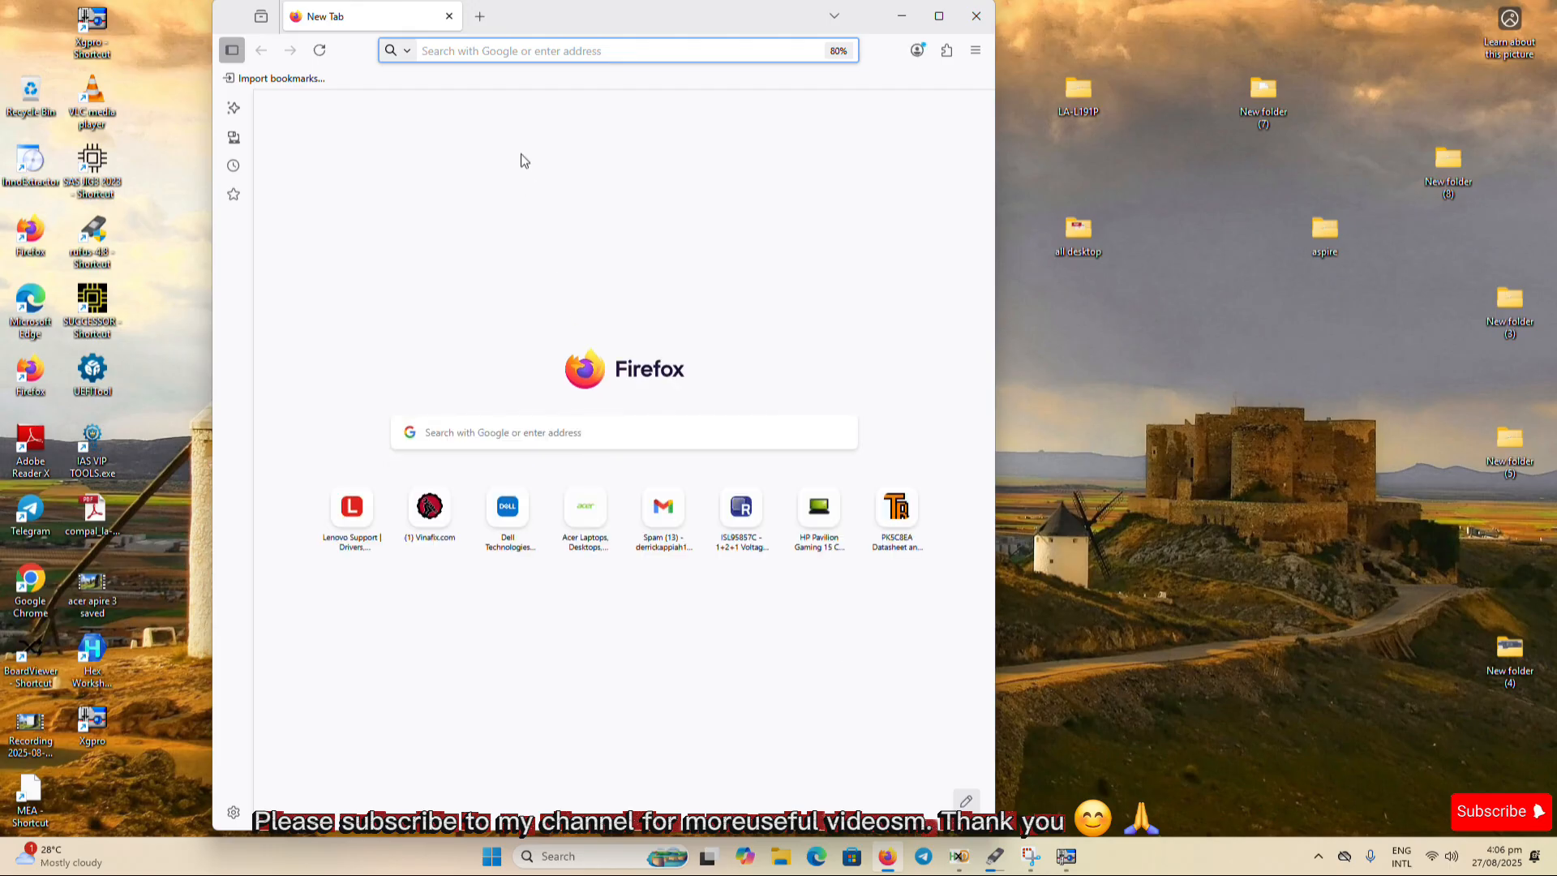
pyautogui.write('acer')
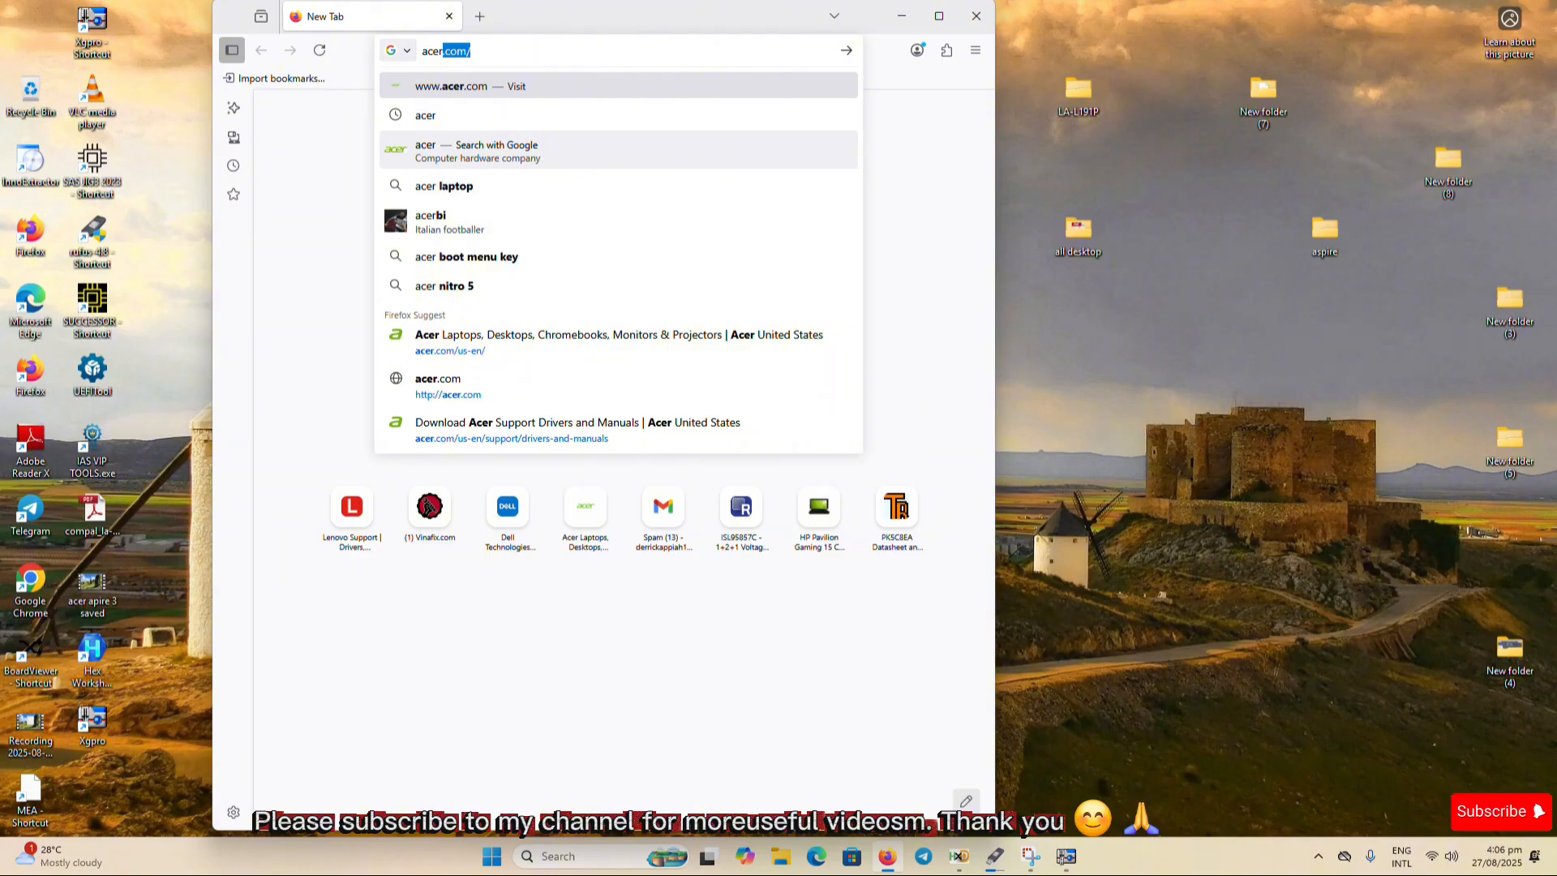
pyautogui.write('.com')
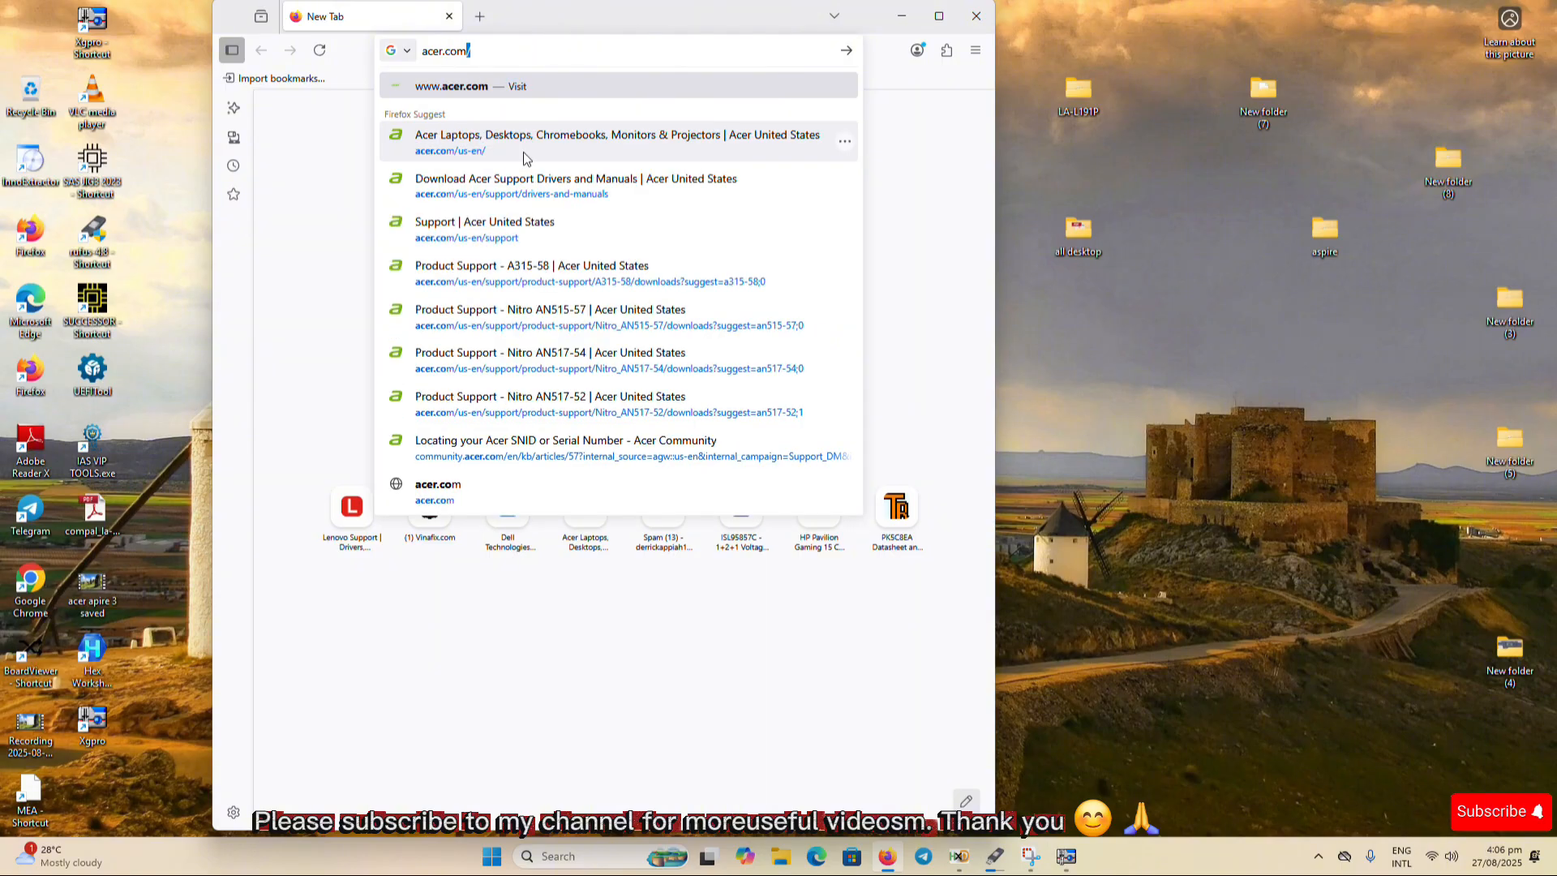
pyautogui.press('Return')
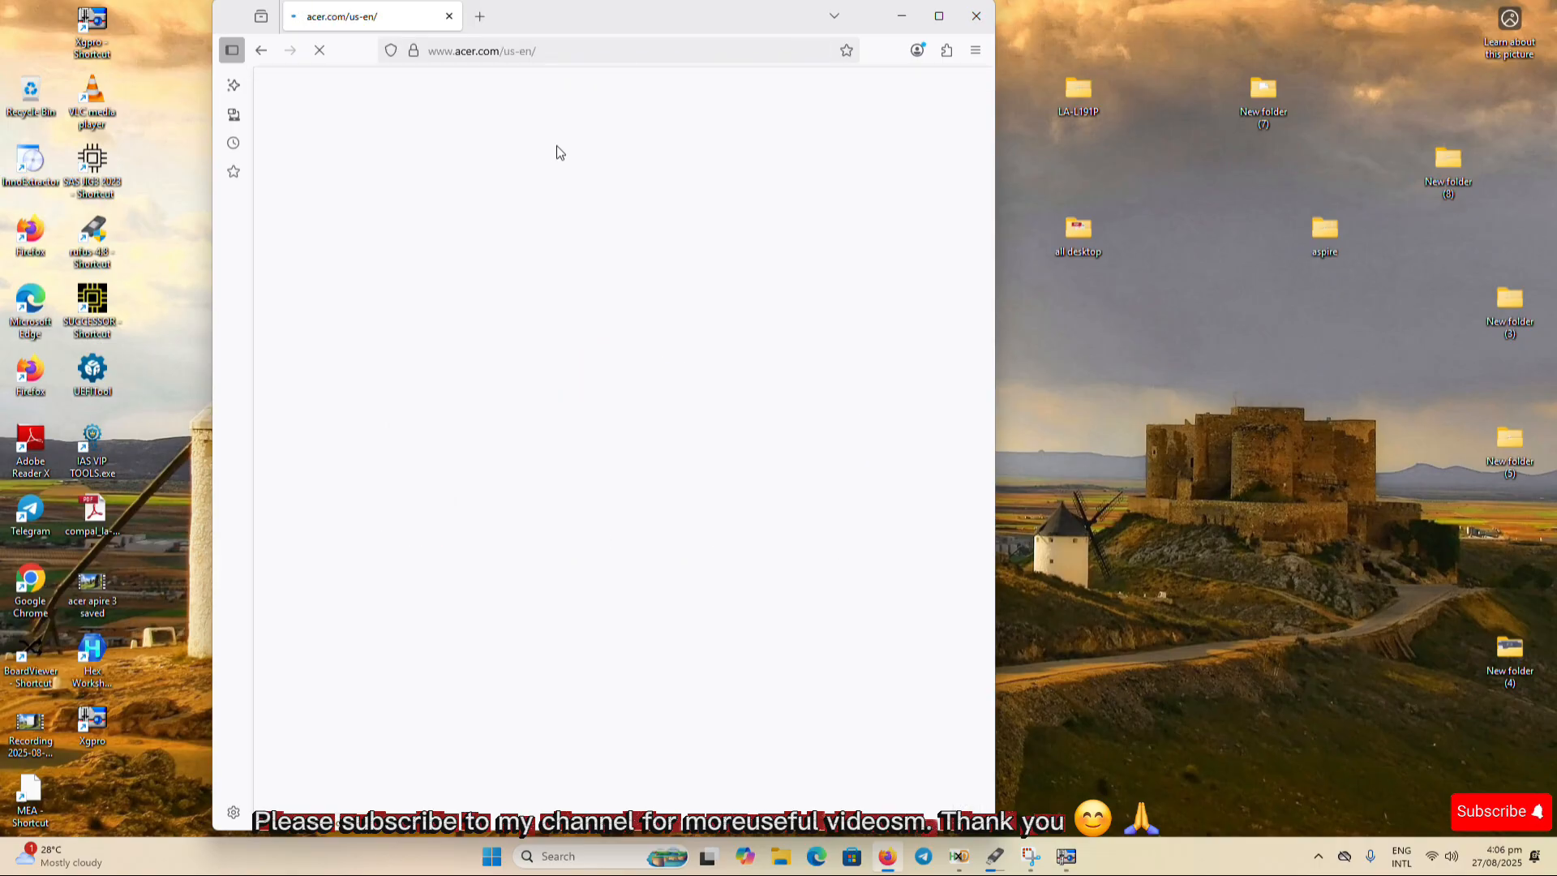
pyautogui.click(937, 16)
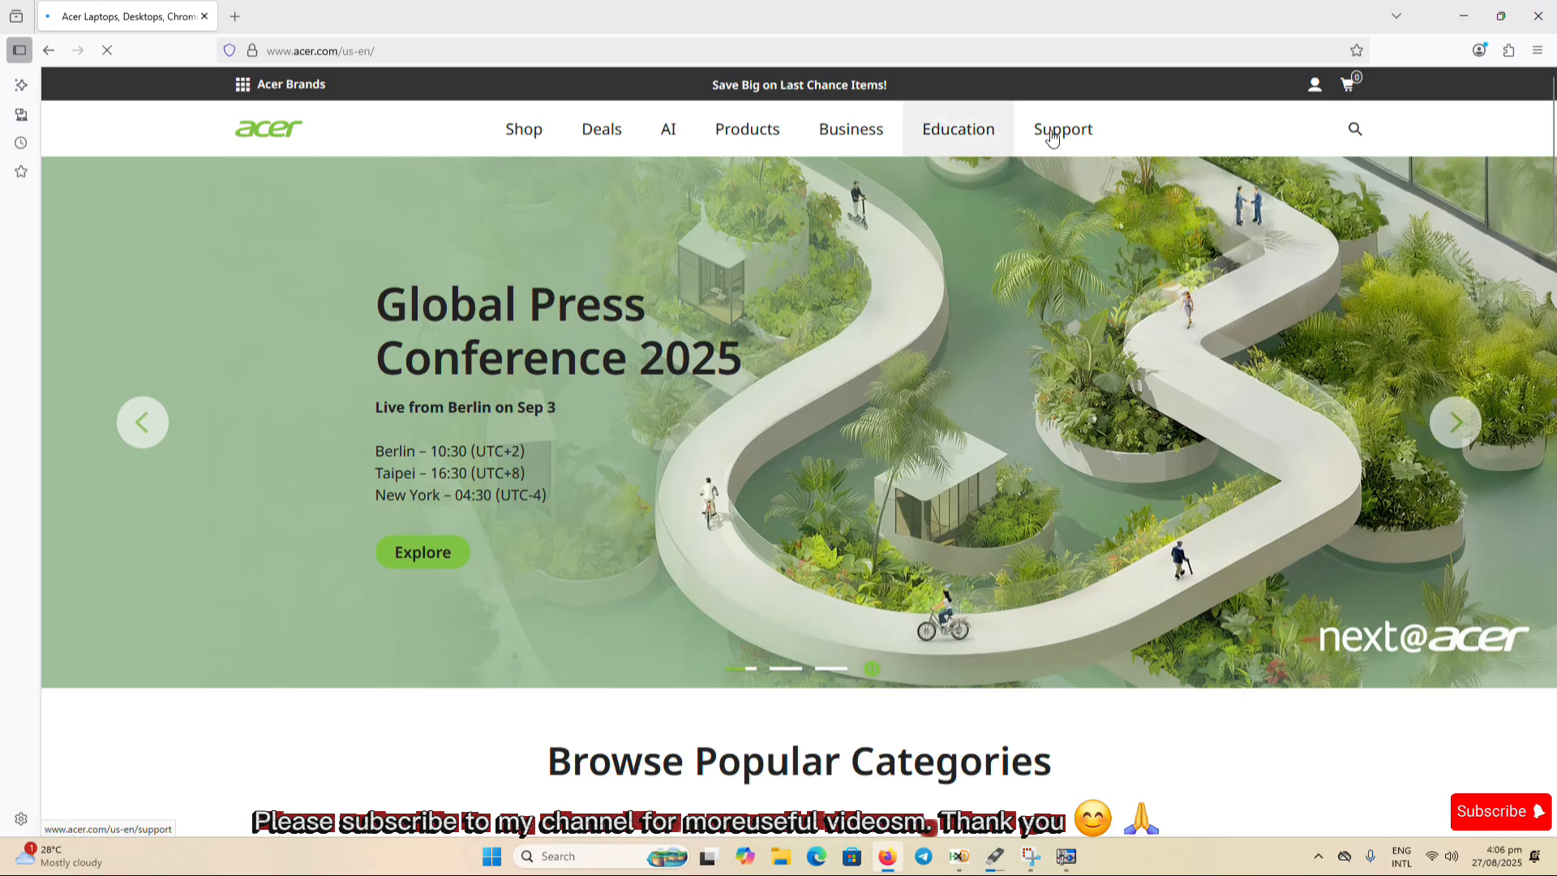
# - Open the Drivers and Manuals page in Acer's support section
pyautogui.click(1055, 138)
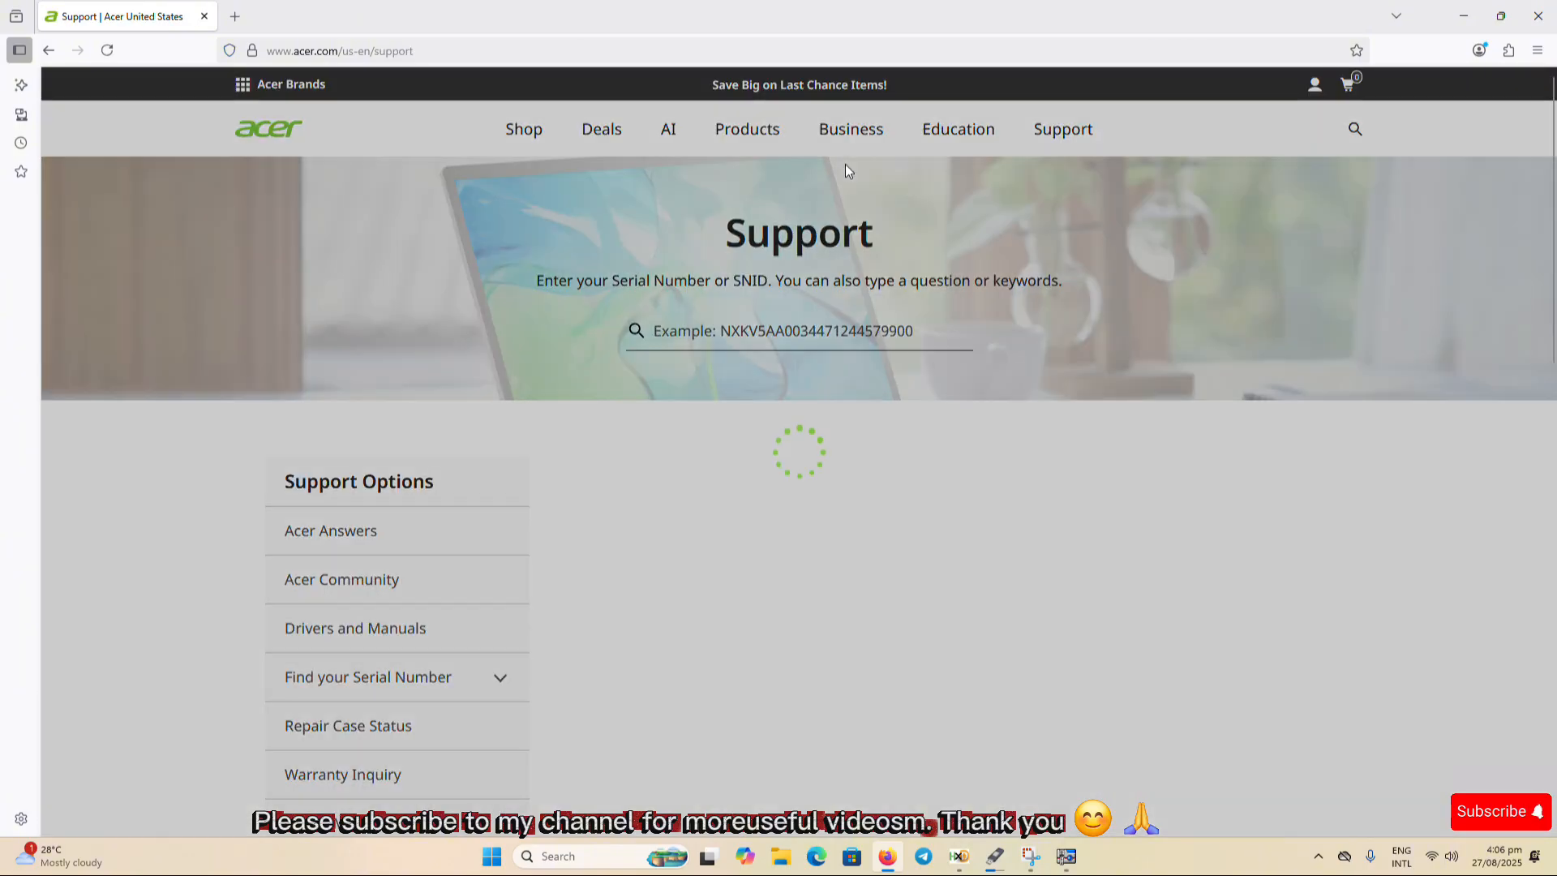
pyautogui.scroll(-1, 689, 330)
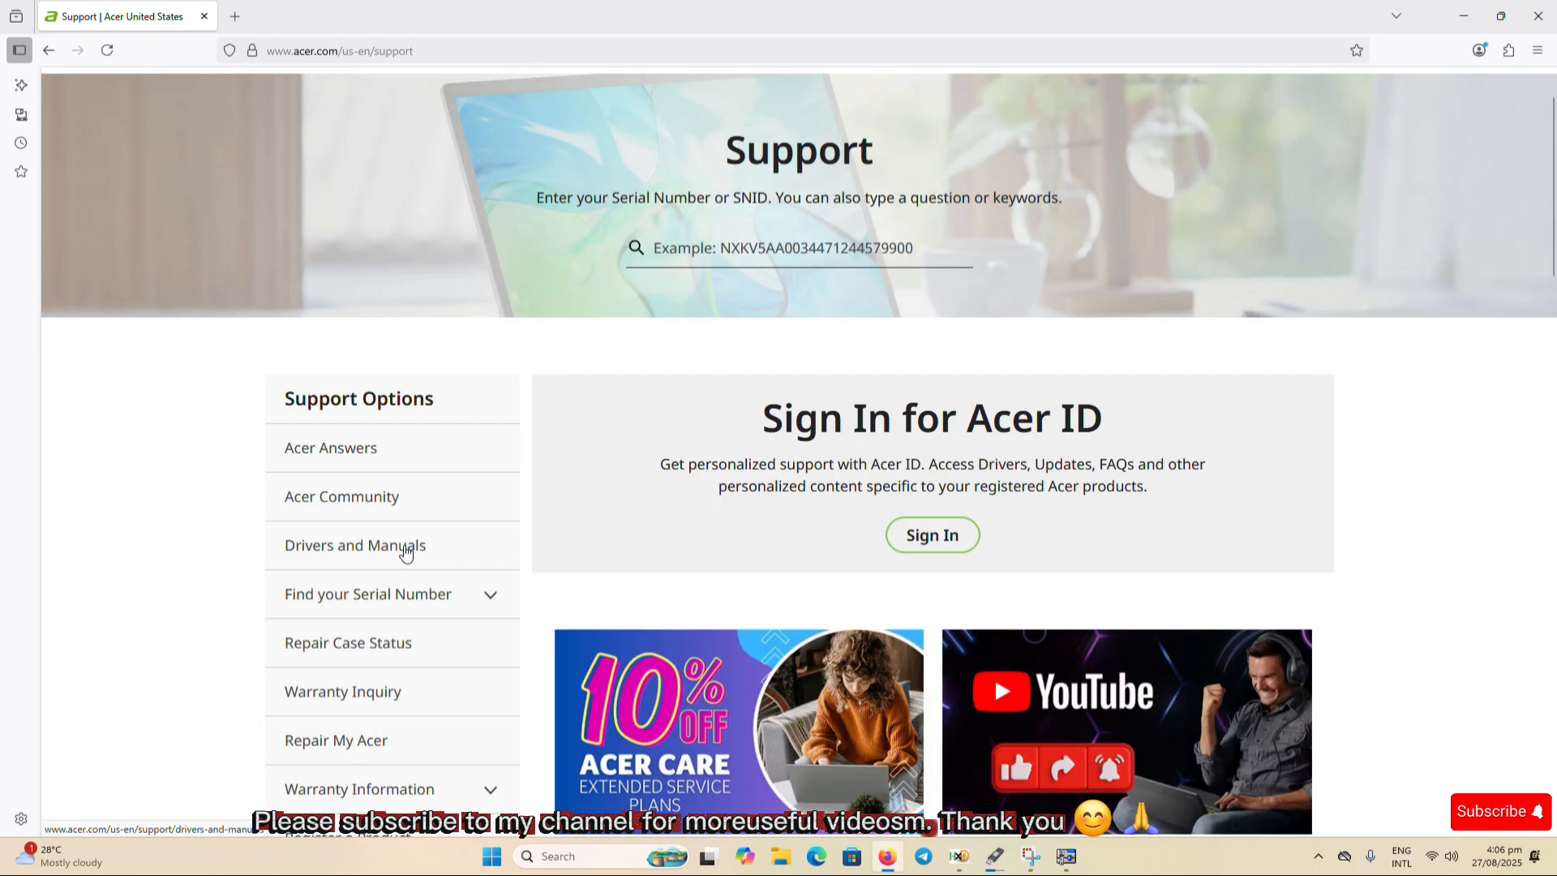
pyautogui.click(406, 553)
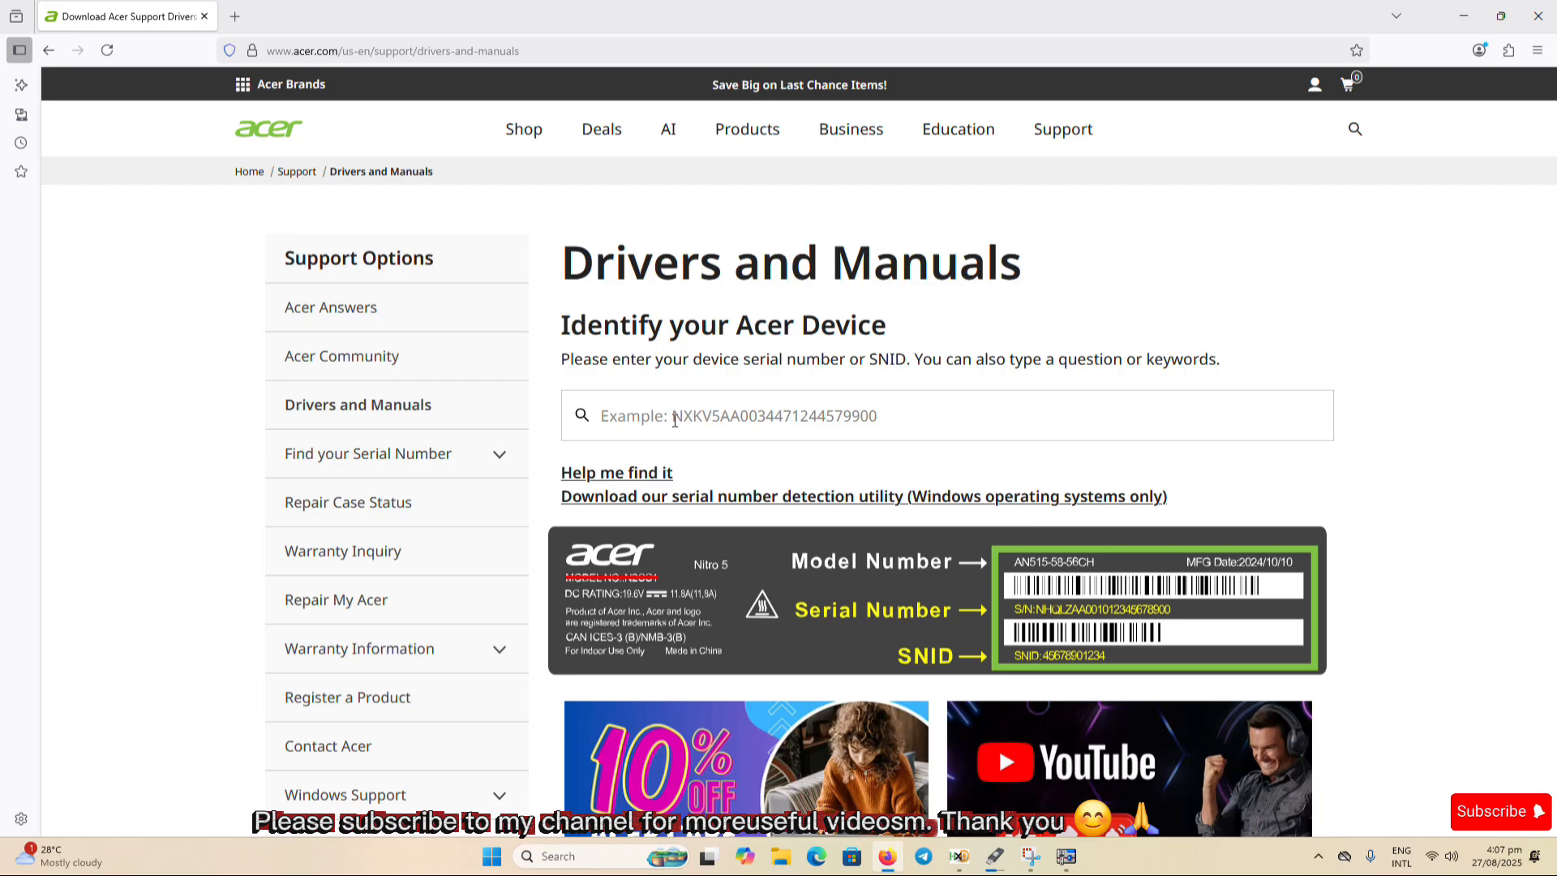
# - Search the Acer devices for an515-57 and open the Nitro AN515-57 product support page
pyautogui.click(722, 413)
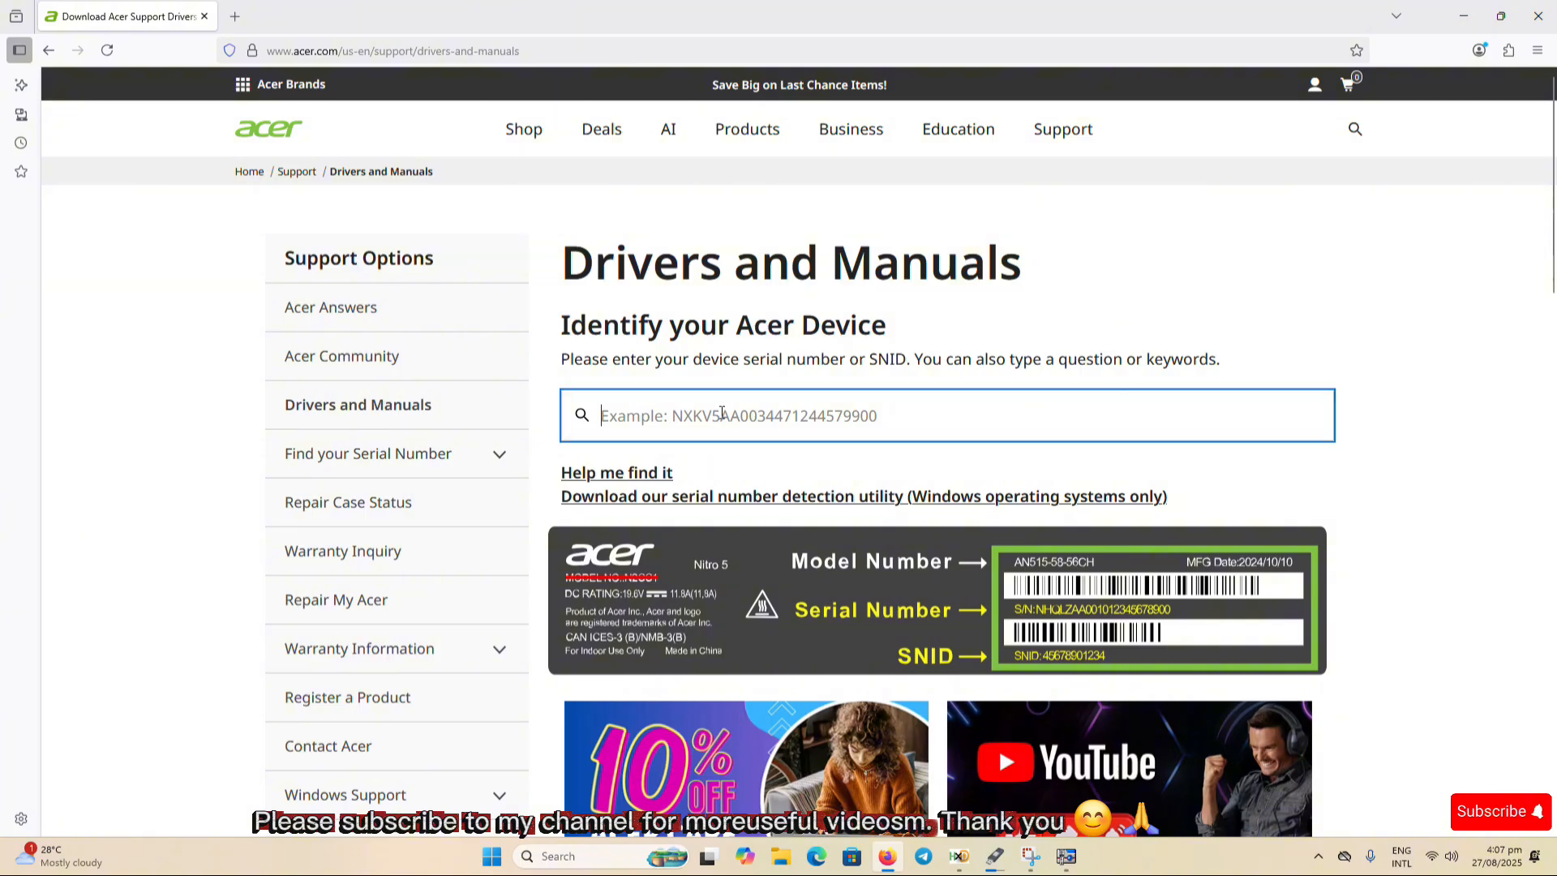
pyautogui.write('a')
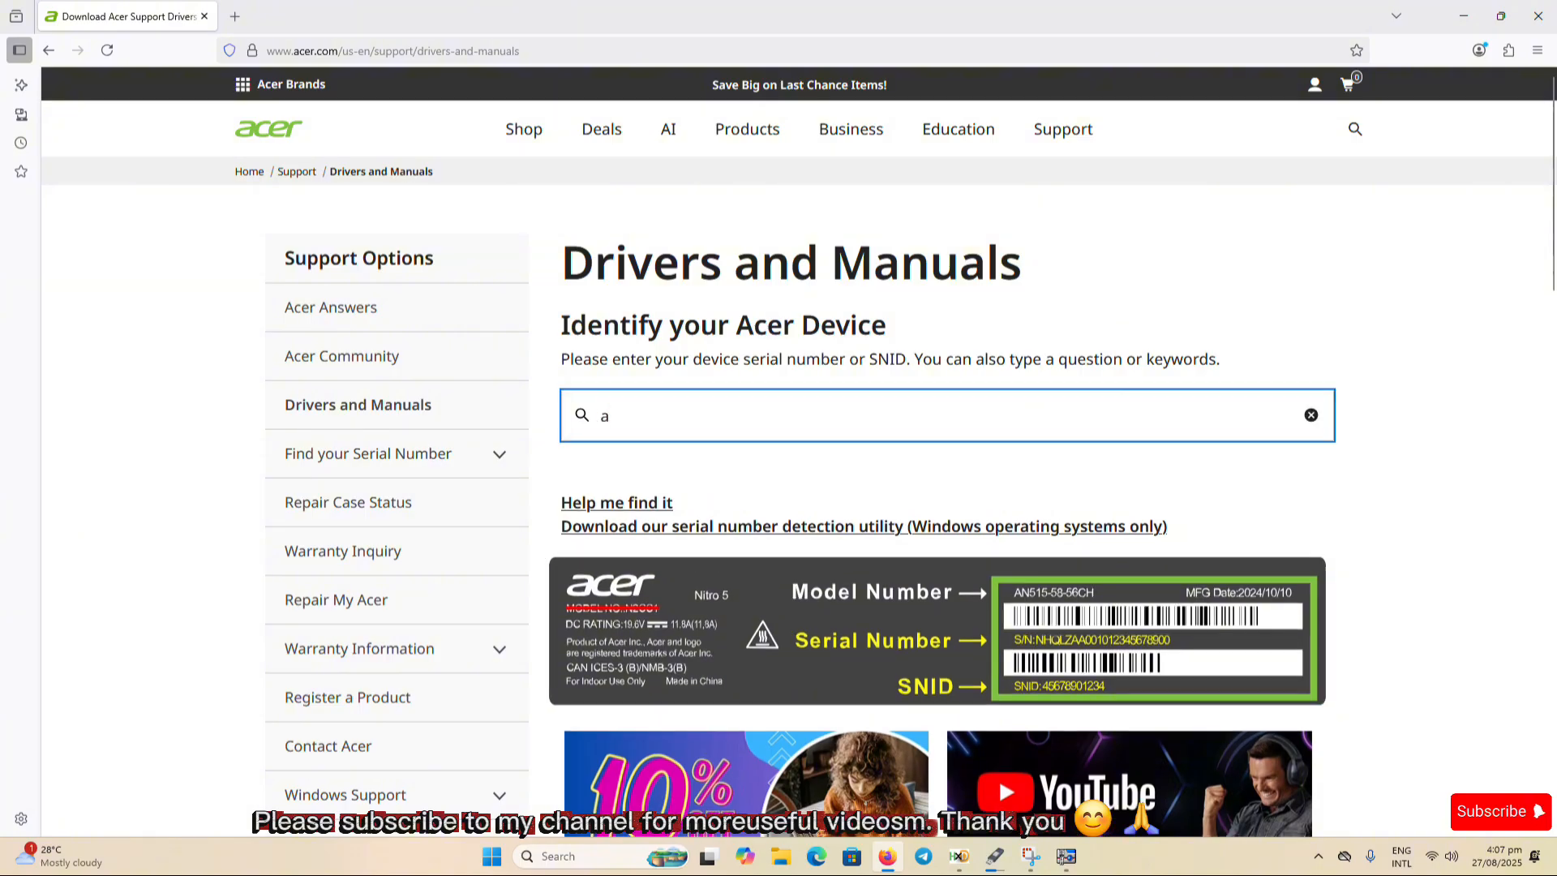
pyautogui.write('n515')
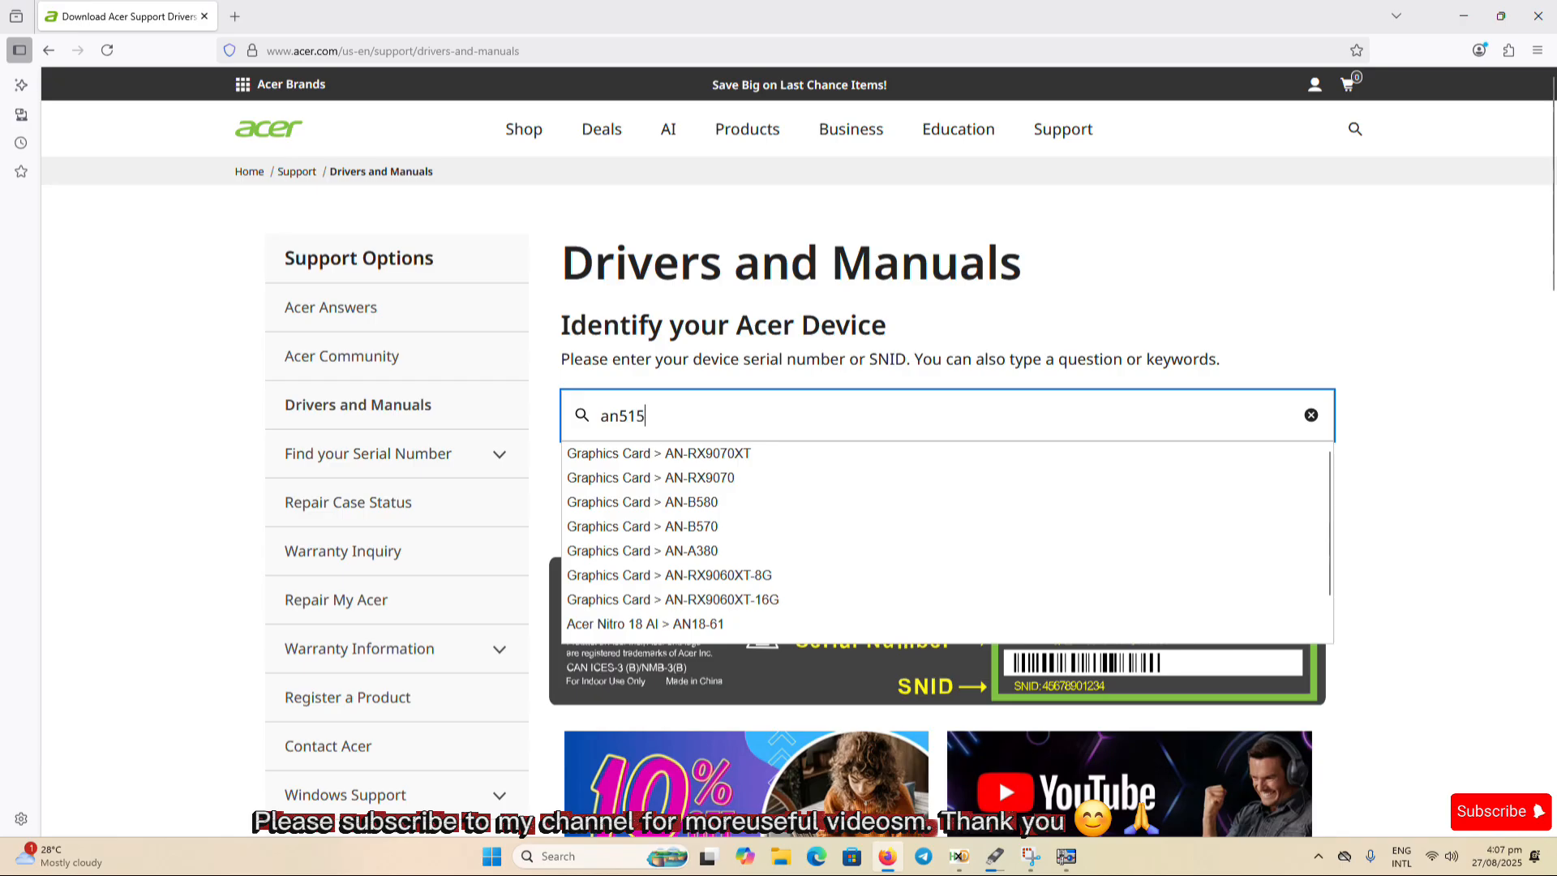
pyautogui.write('-5')
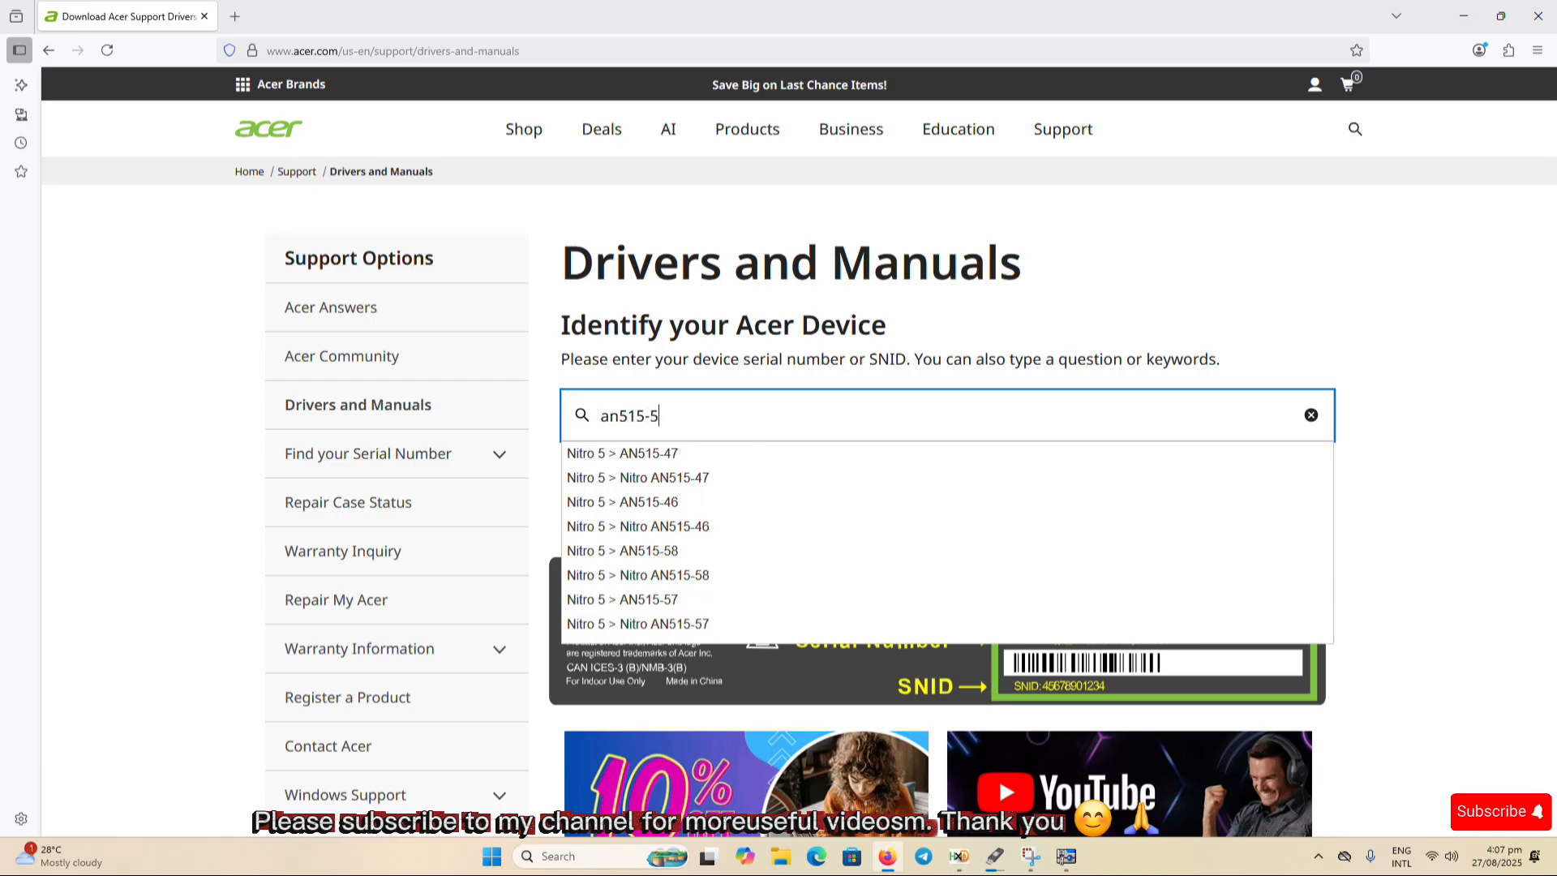
pyautogui.write('7')
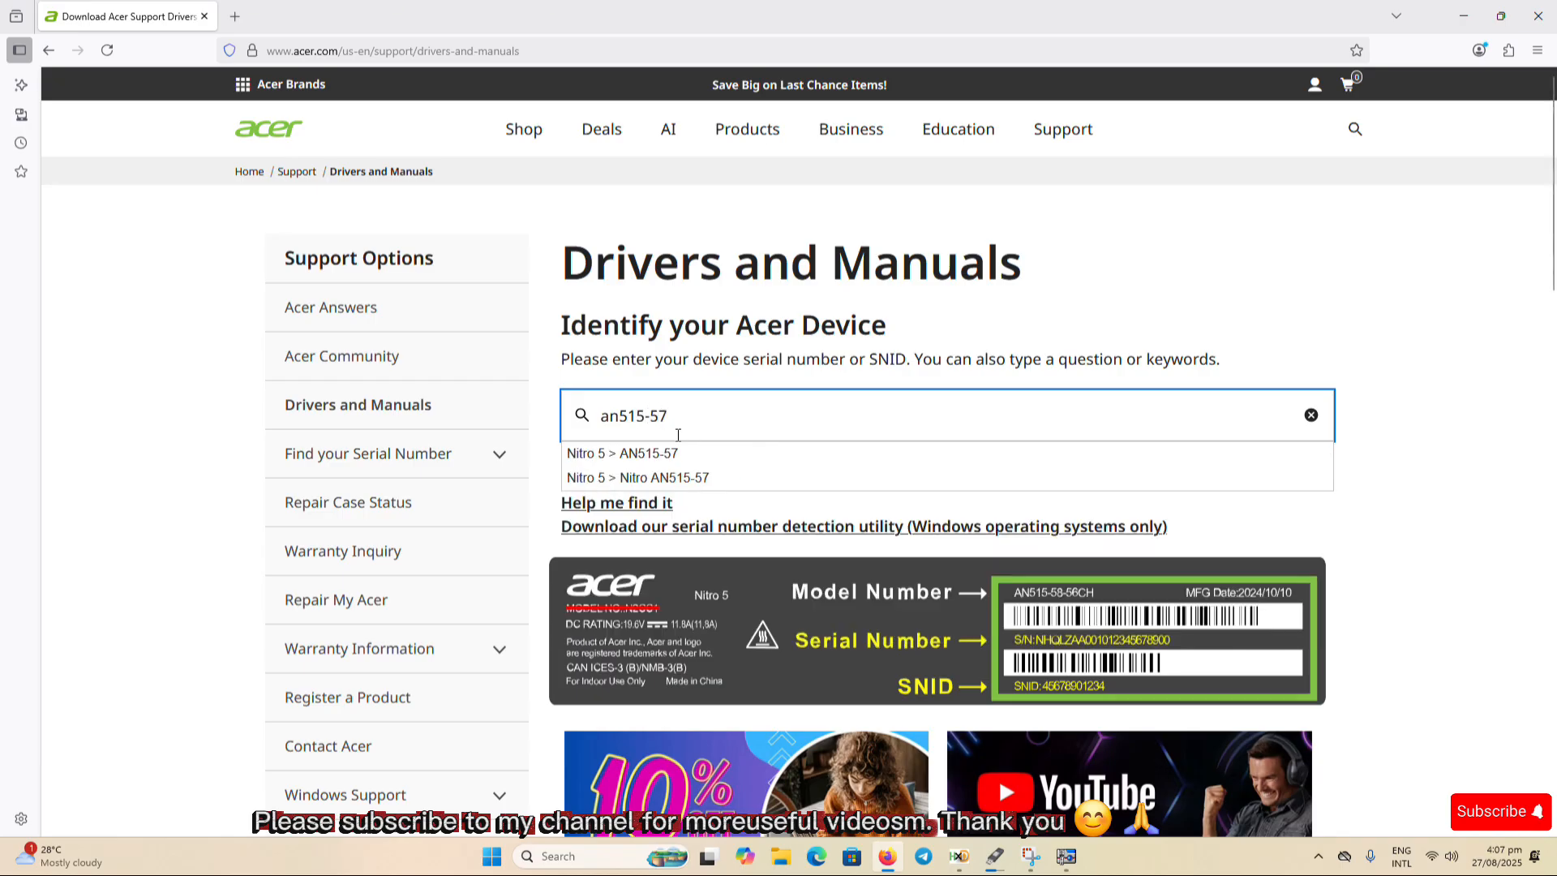
pyautogui.click(670, 481)
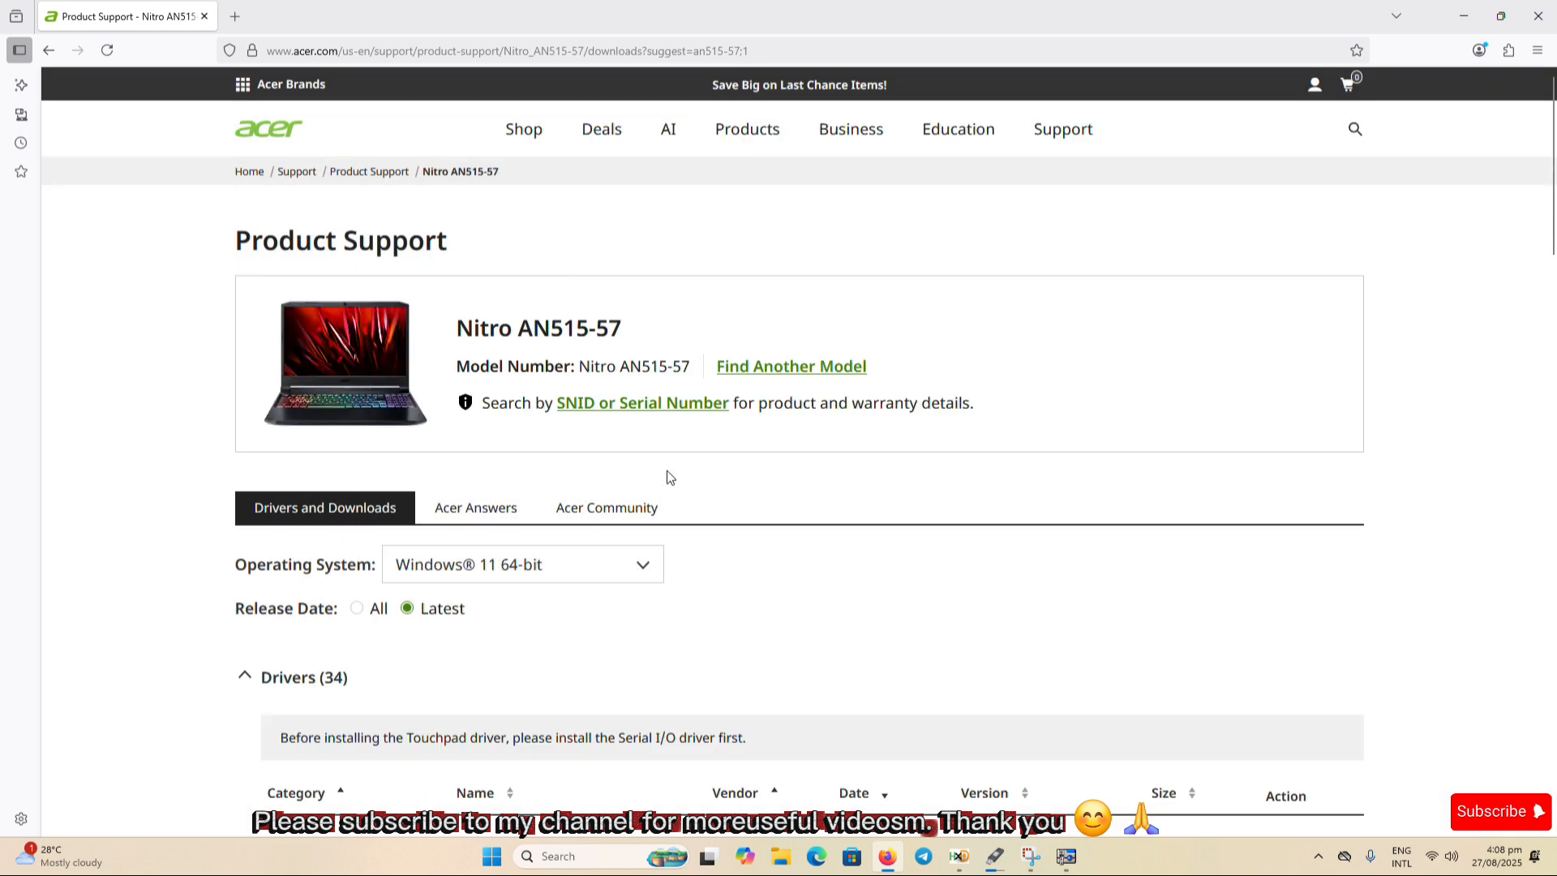
# - Collapse the Drivers list and expand the BIOS/Firmware section for the Nitro AN515-57
pyautogui.scroll(-3, 604, 485)
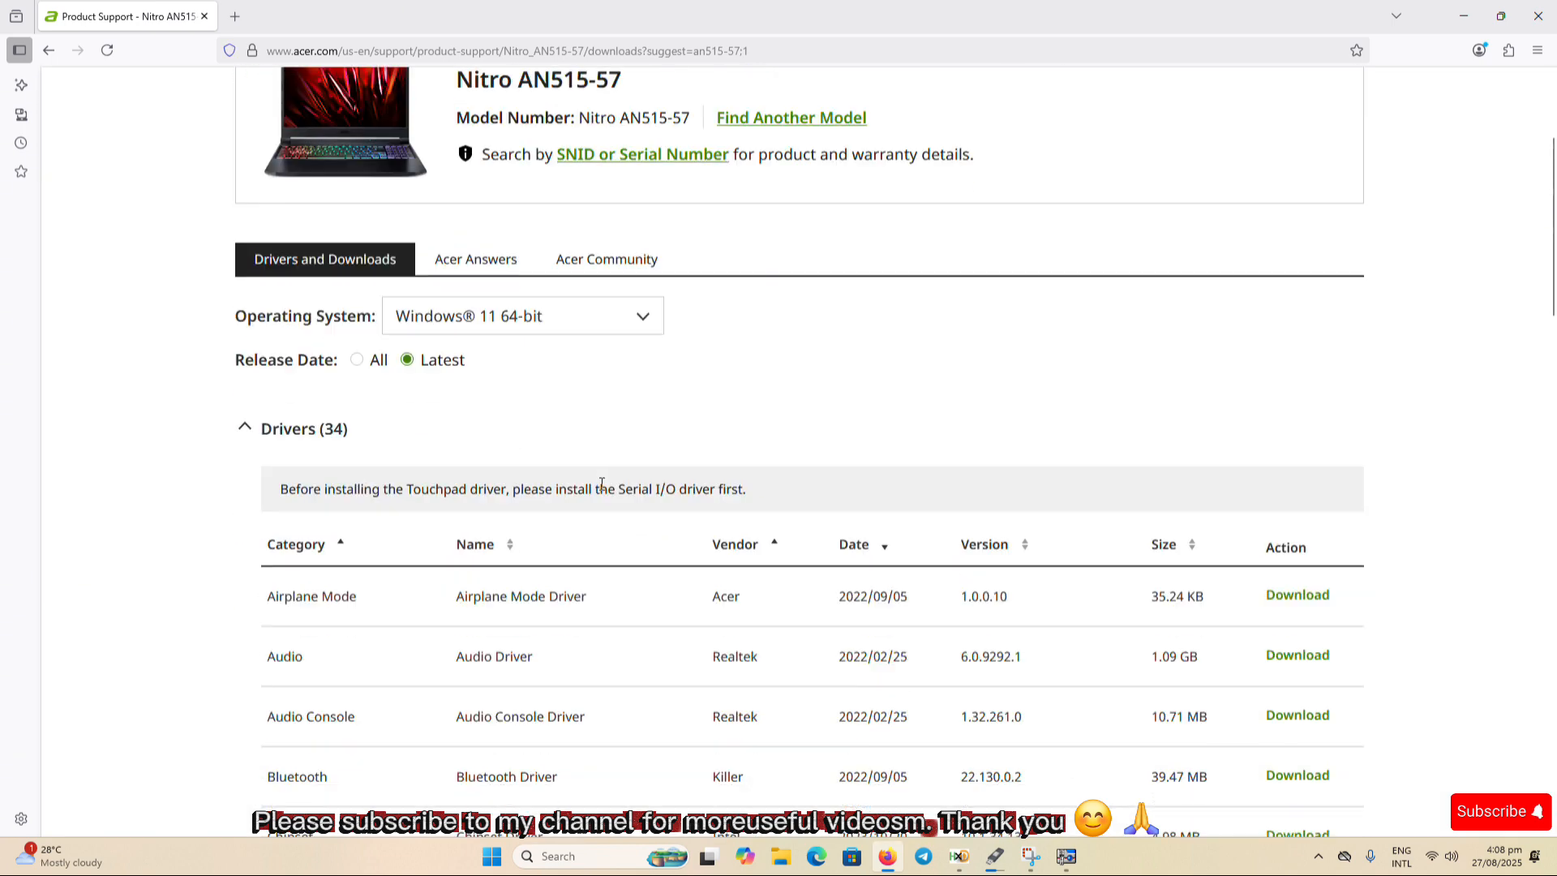
pyautogui.click(261, 432)
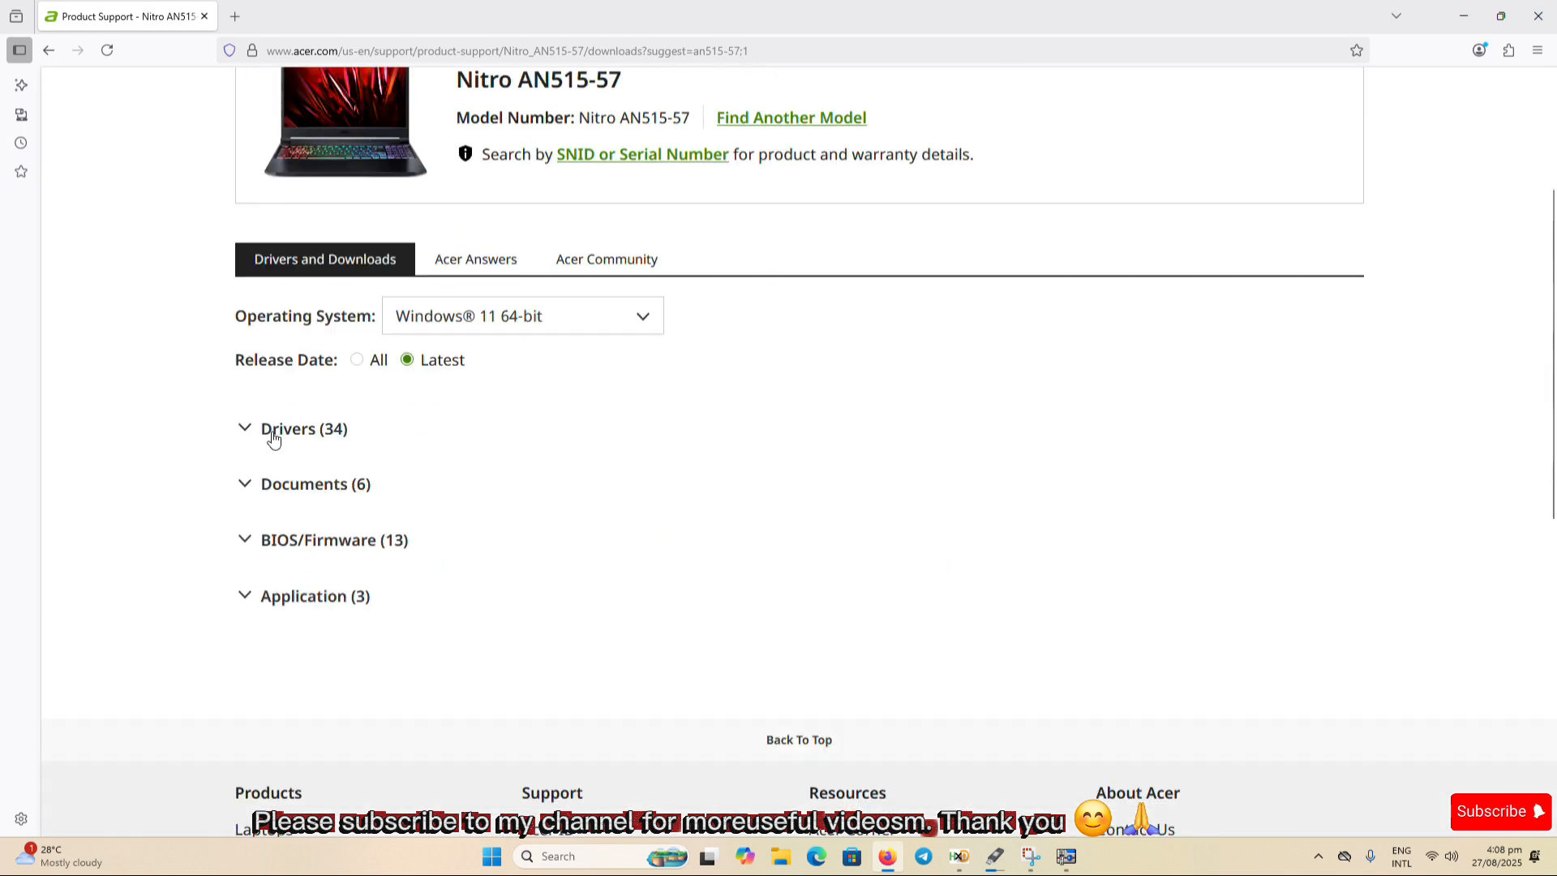
pyautogui.click(301, 542)
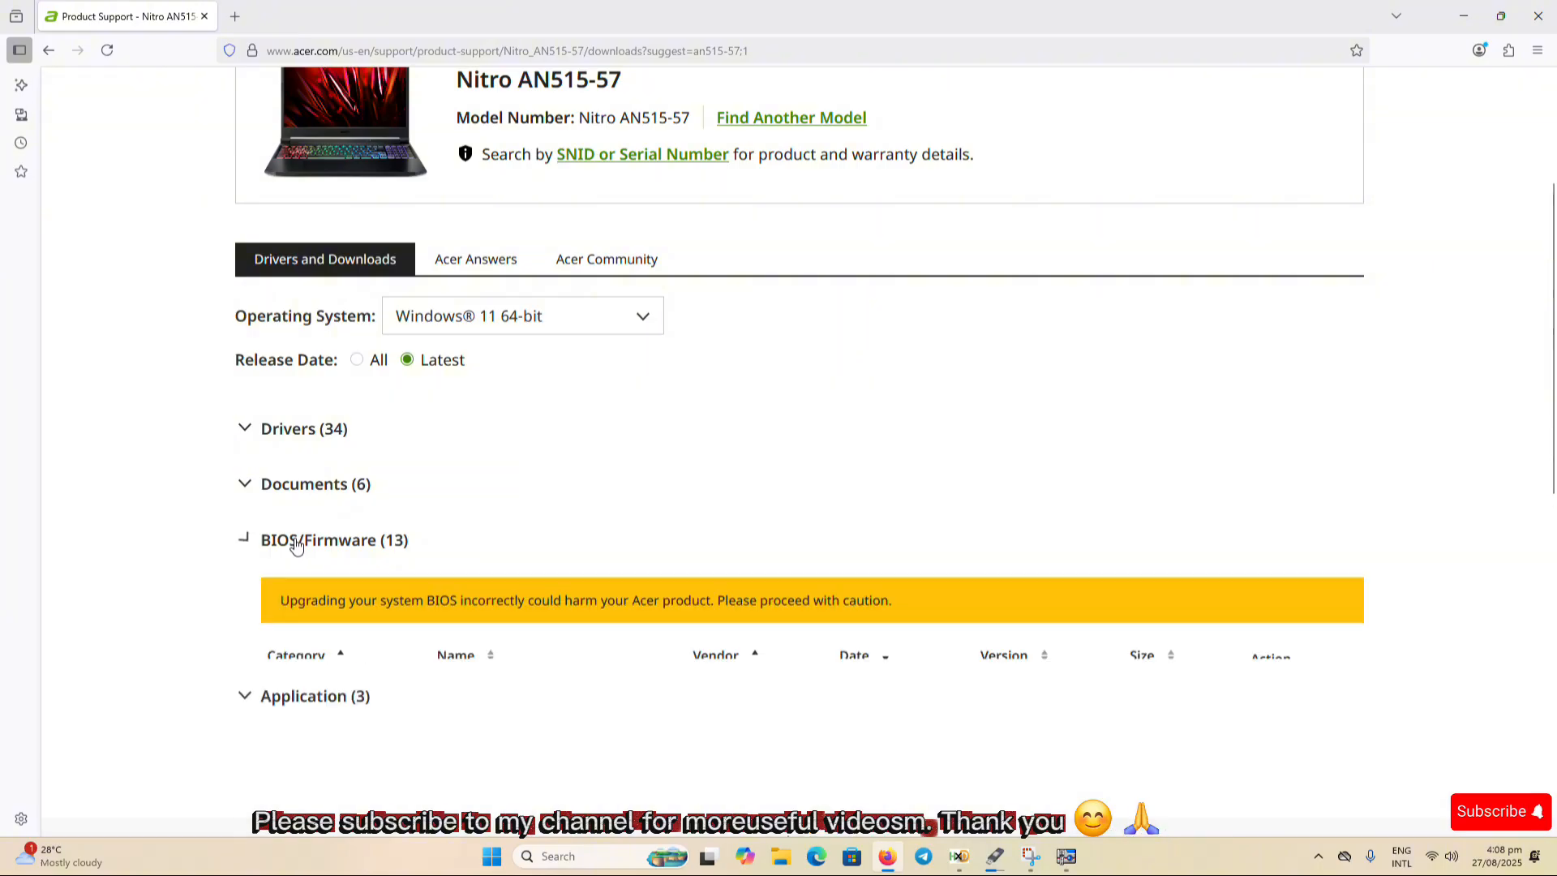
# - Download BIOS version 1.20, dated 2023/09/13, from the Nitro AN515-57 BIOS/Firmware list
pyautogui.scroll(-4, 492, 513)
pyautogui.scroll(-4, 493, 513)
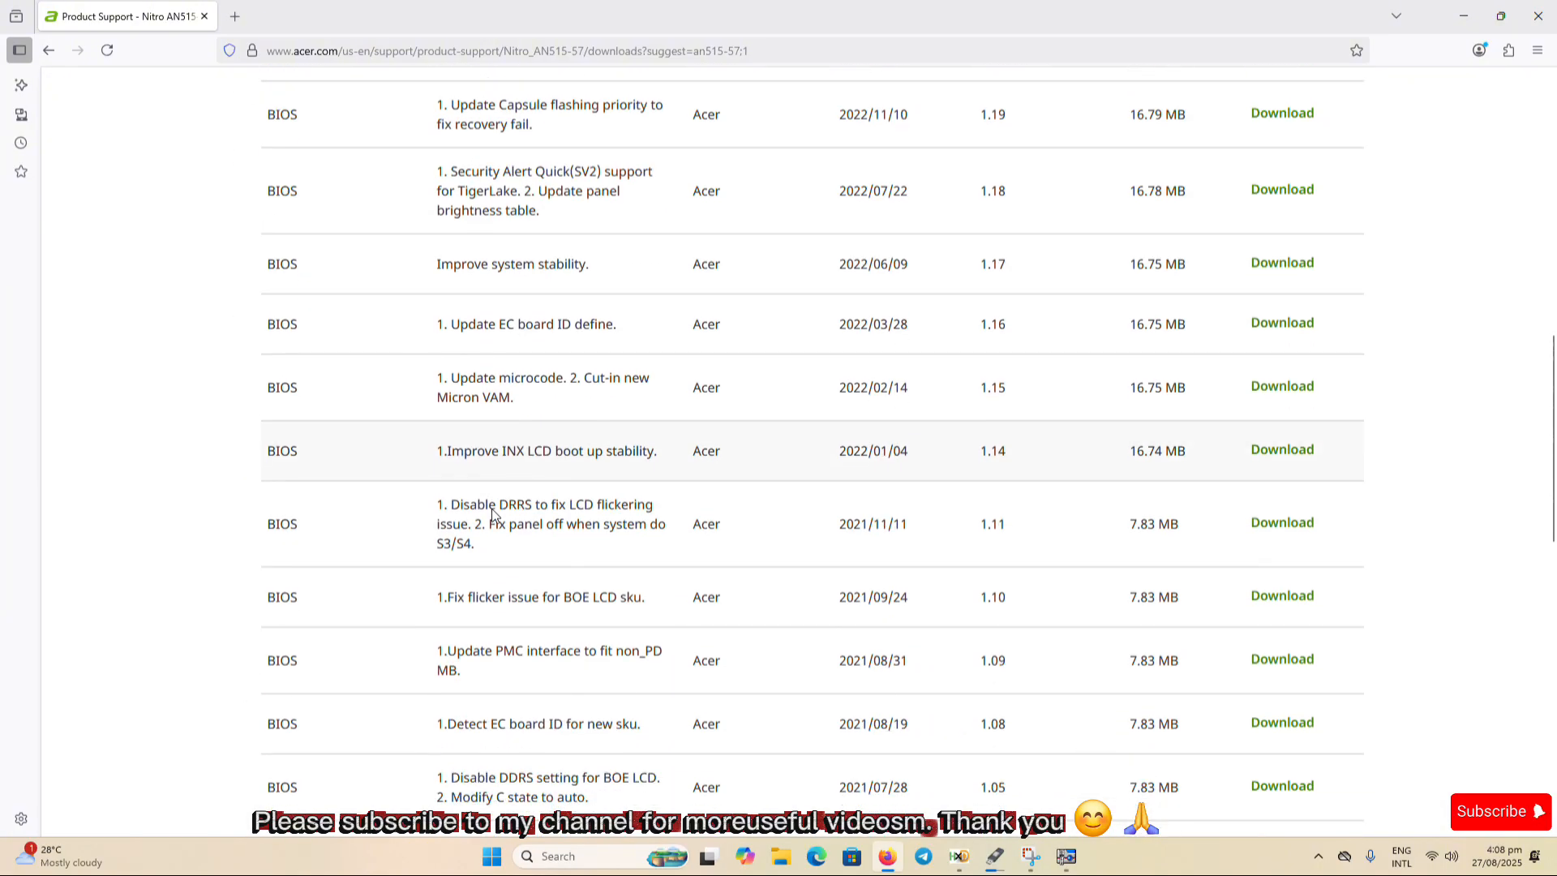
pyautogui.scroll(1, 495, 516)
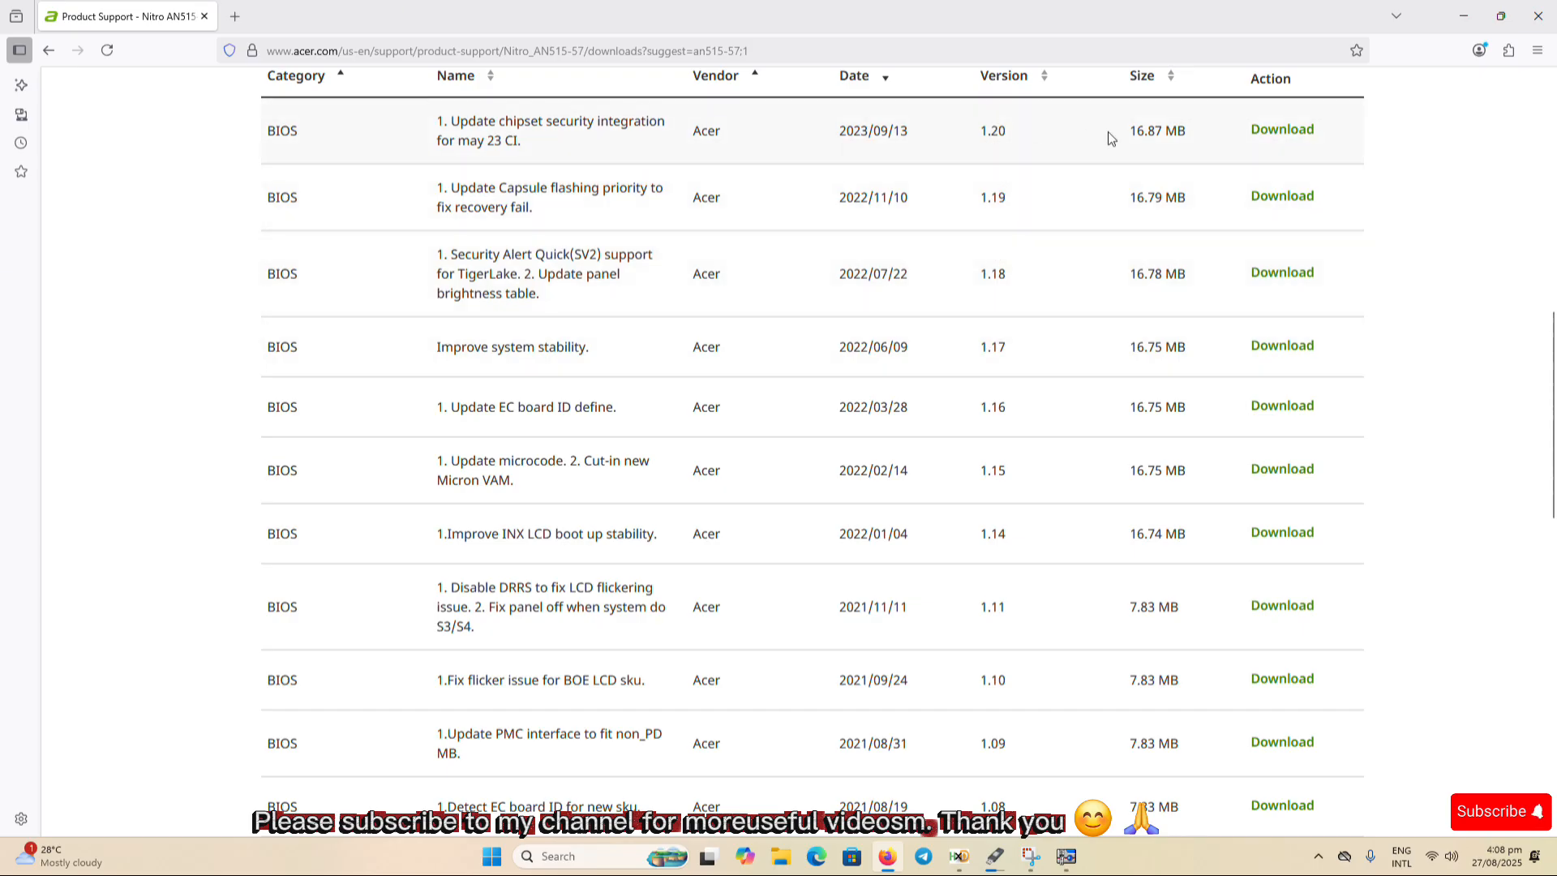
pyautogui.click(1286, 133)
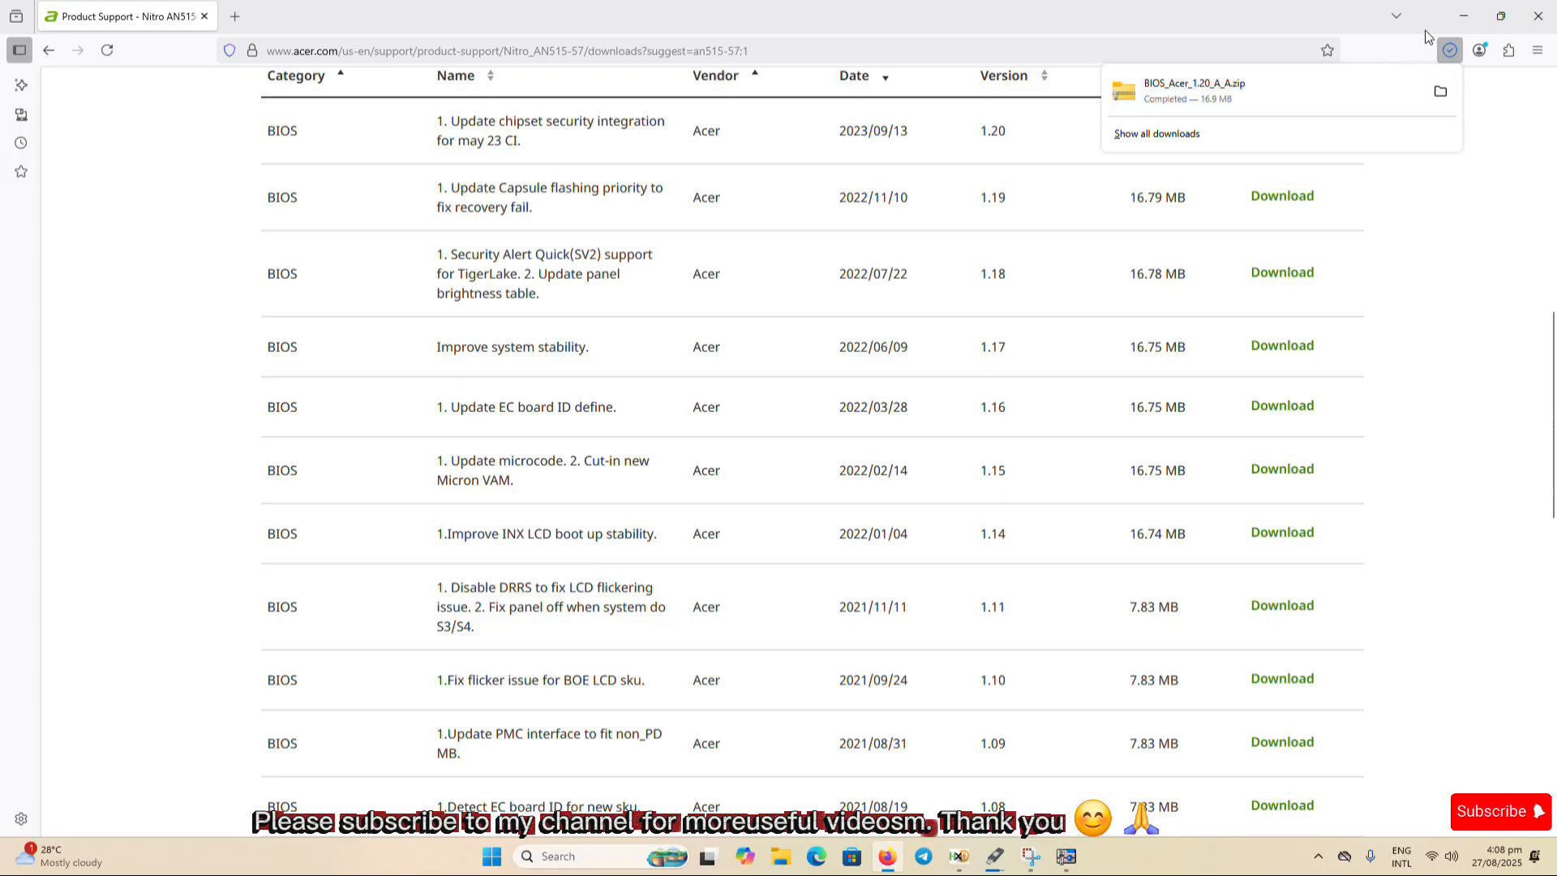
# - Uncover the AN515-57 folder on the desktop, move the downloaded BIOS_Acer_1.20_A_A.zip into it, and close the browser
pyautogui.click(1501, 16)
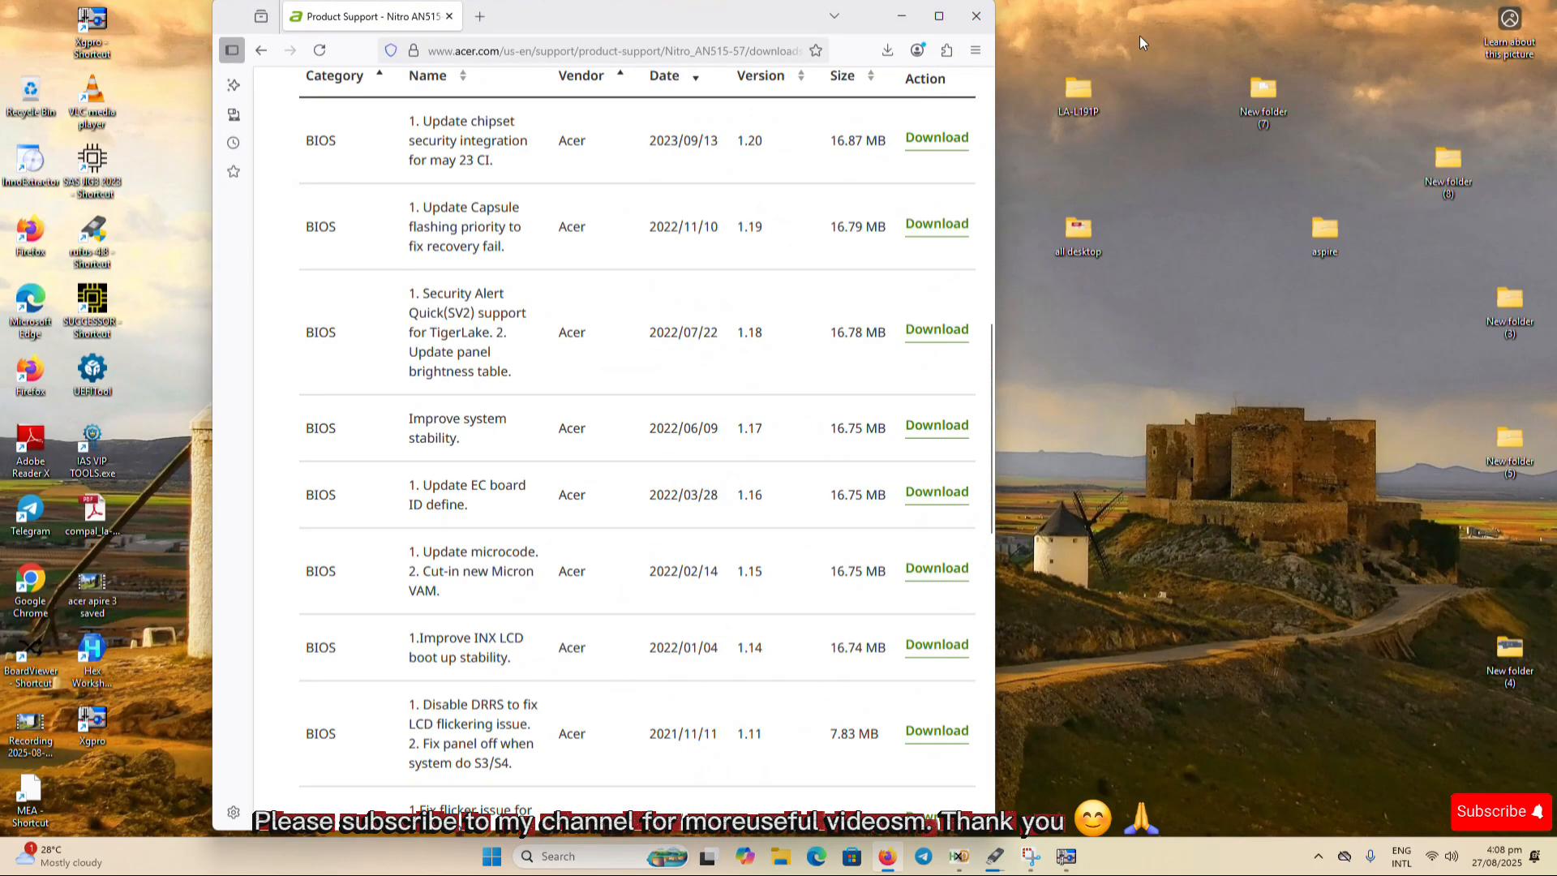
pyautogui.moveTo(560, 21); pyautogui.dragTo(432, 164)
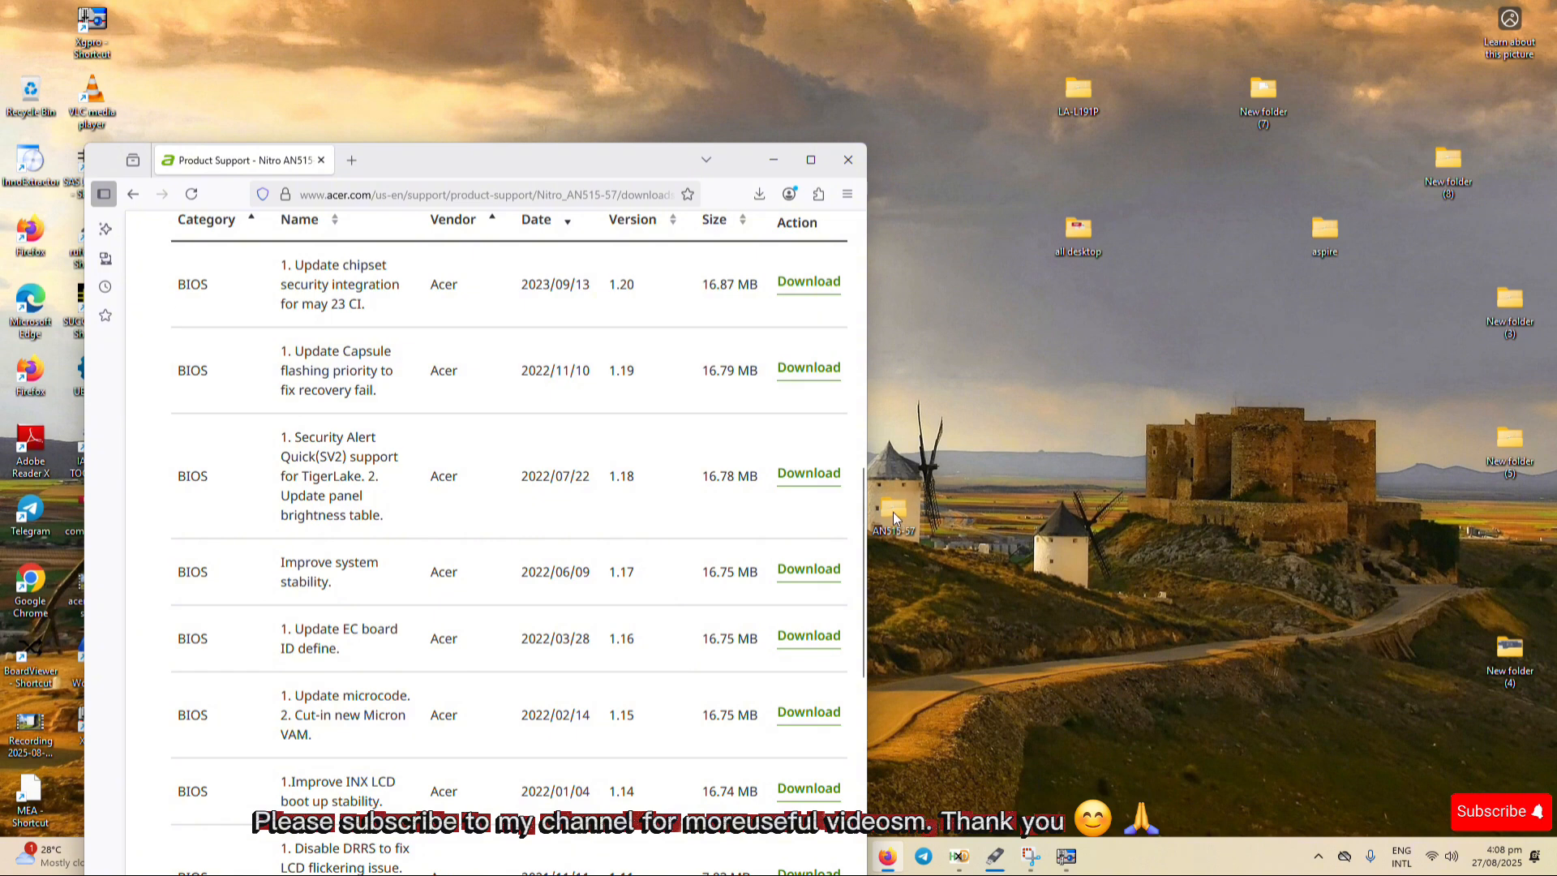
pyautogui.moveTo(893, 513); pyautogui.dragTo(1084, 386)
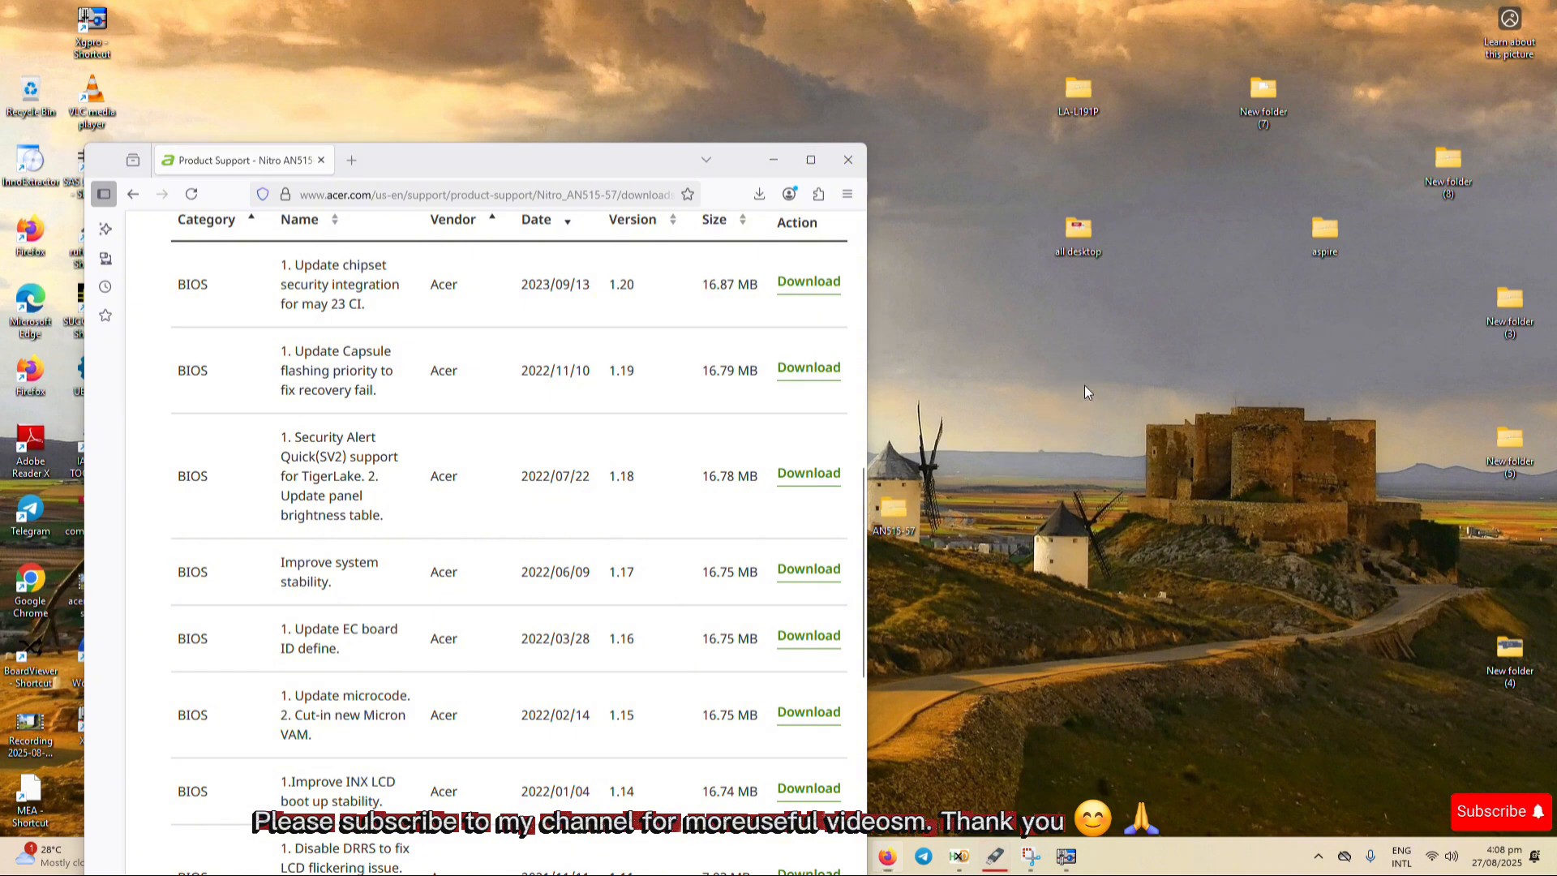
pyautogui.click(760, 197)
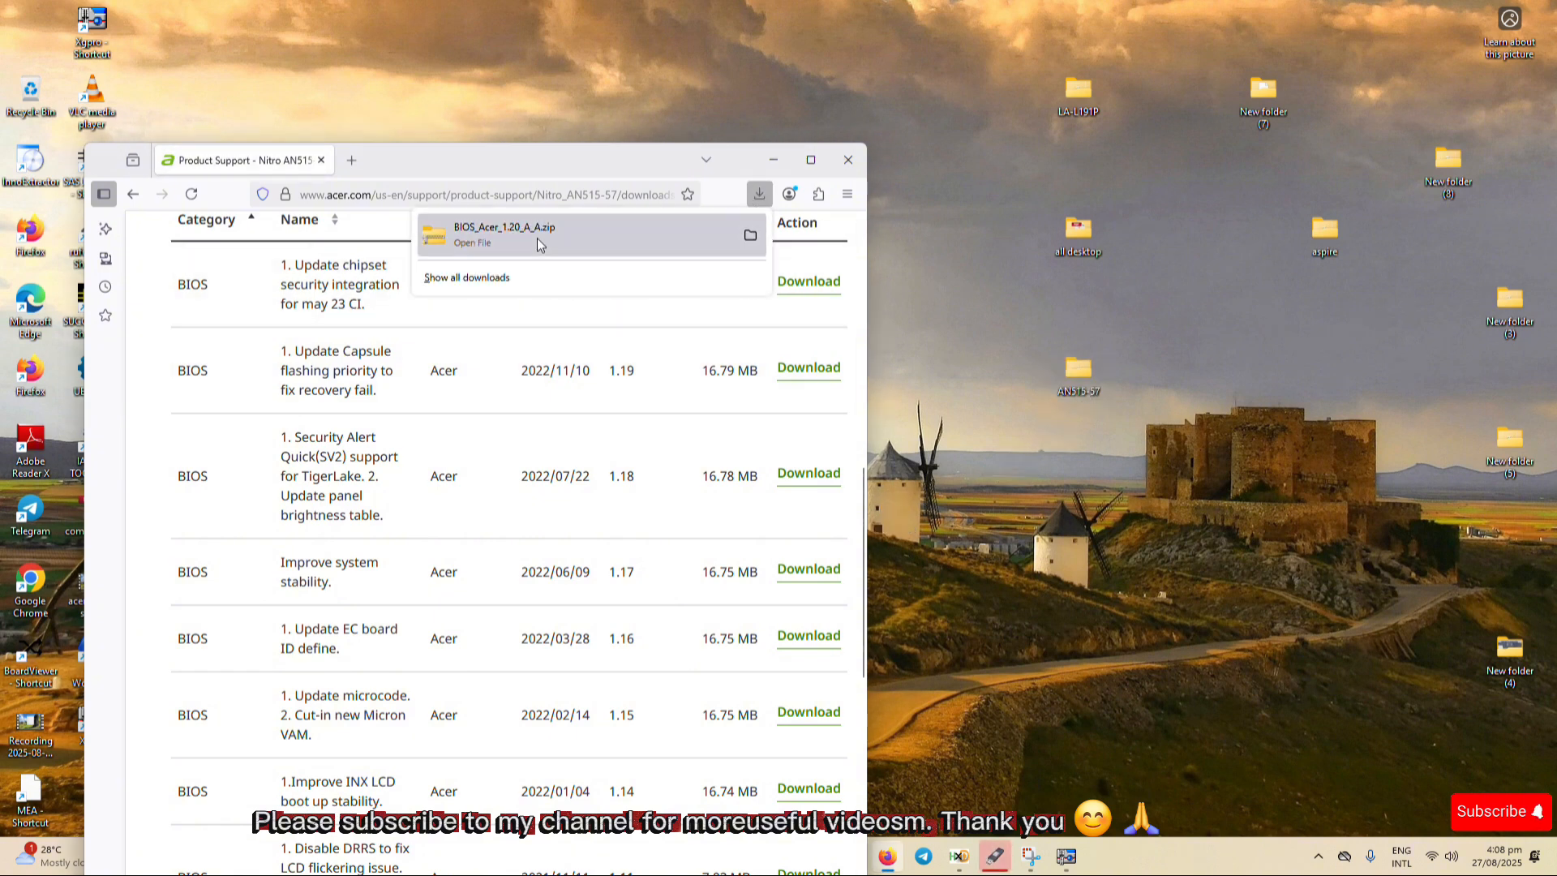
pyautogui.moveTo(541, 244); pyautogui.dragTo(1087, 381)
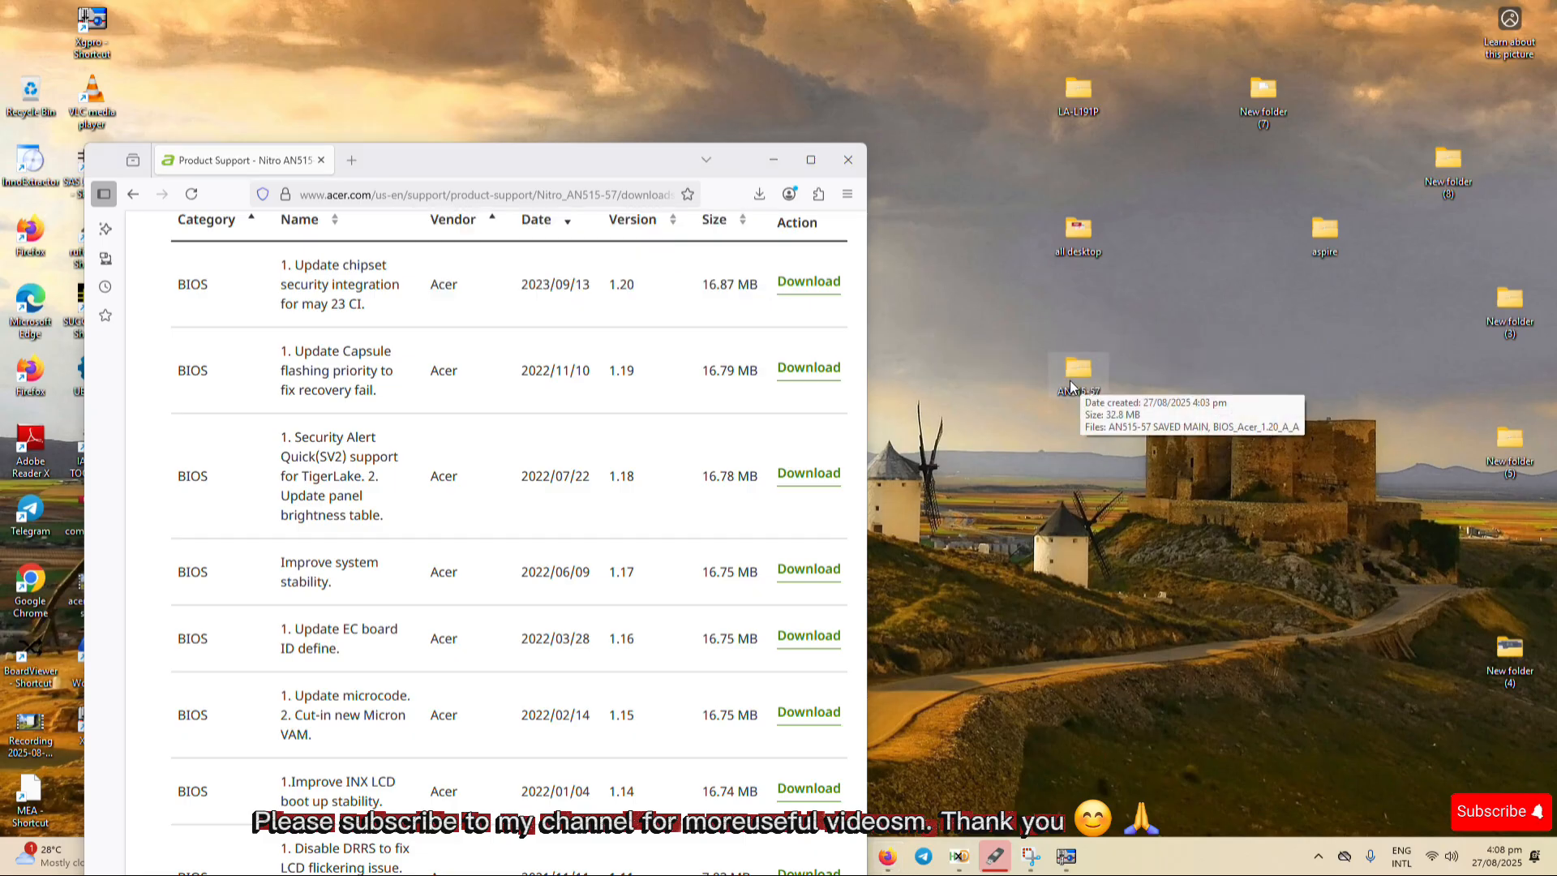
pyautogui.click(850, 162)
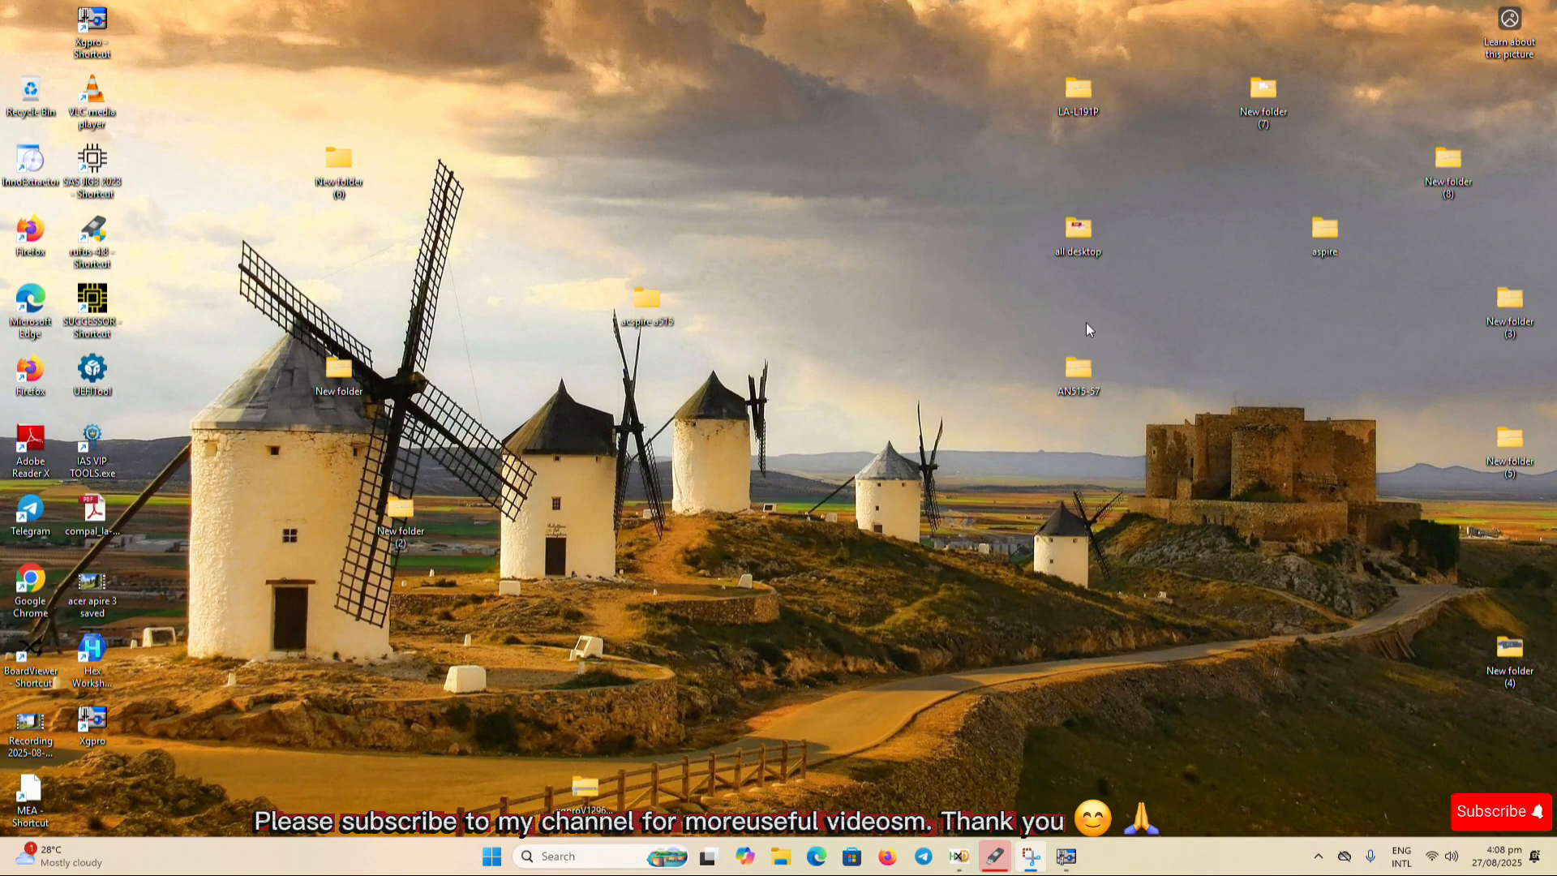
# - Open the AN515-57 desktop folder in a maximized window and extract BIOS_Acer_1.20_A_A there with 7-Zip
pyautogui.doubleClick(1080, 374)
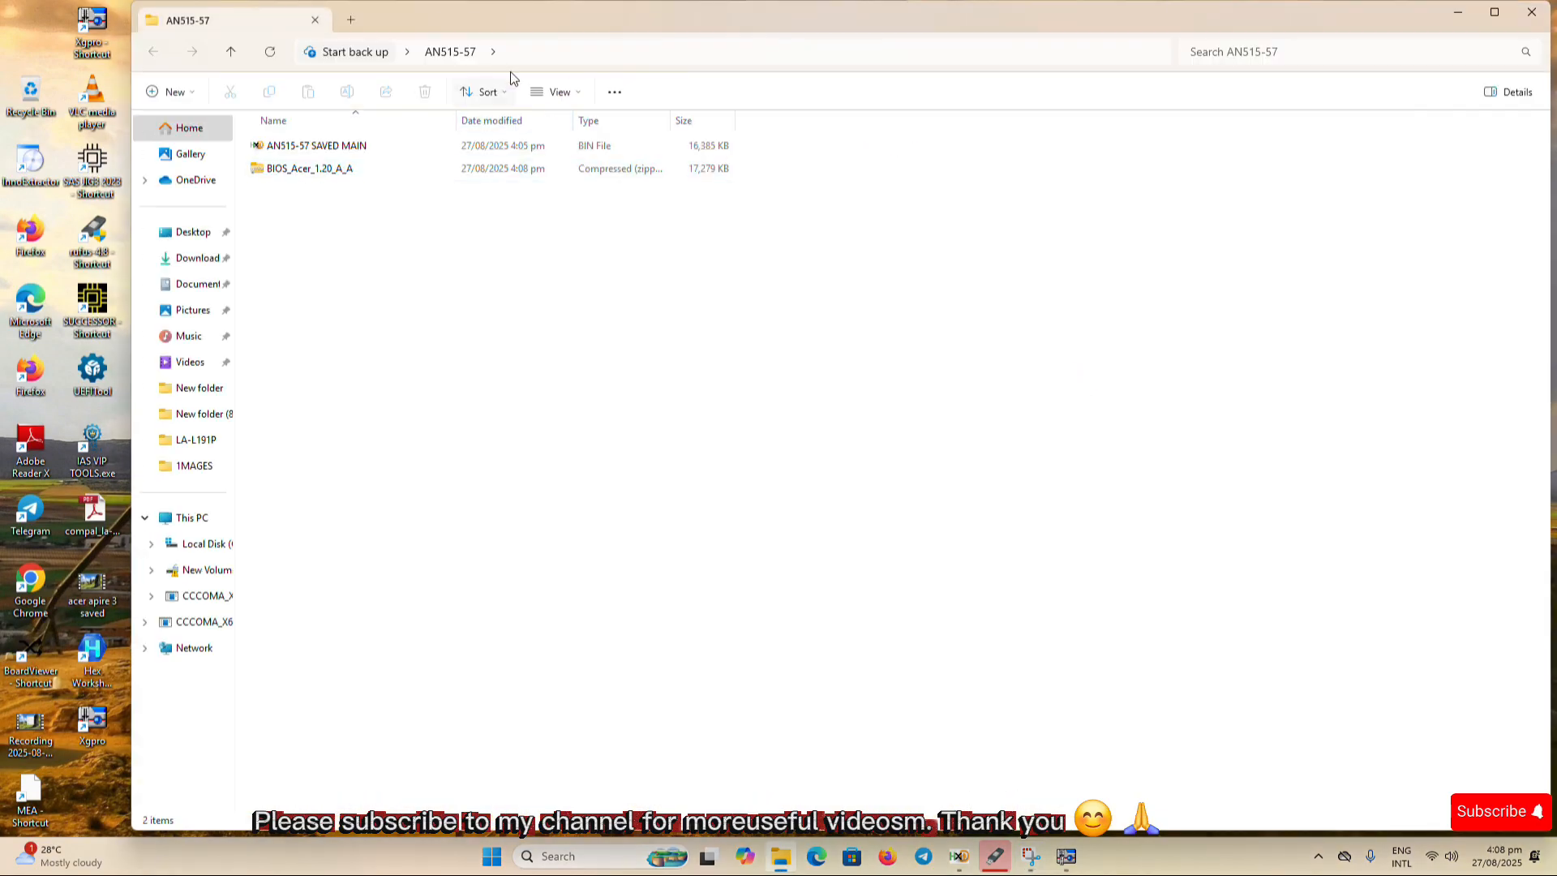
pyautogui.doubleClick(485, 13)
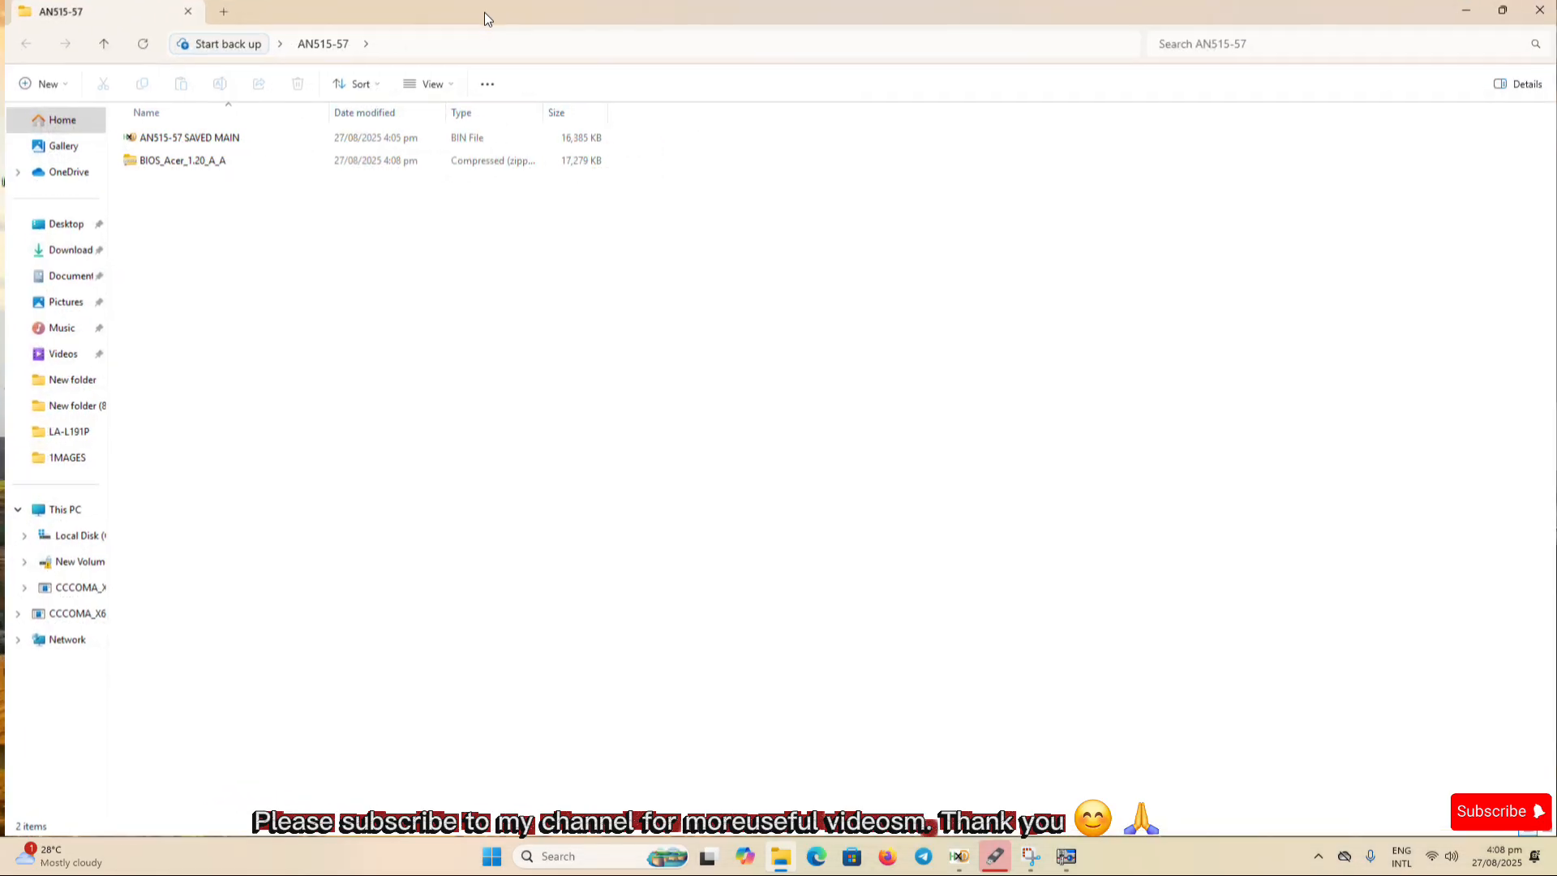
pyautogui.click(149, 160)
pyautogui.rightClick(149, 160)
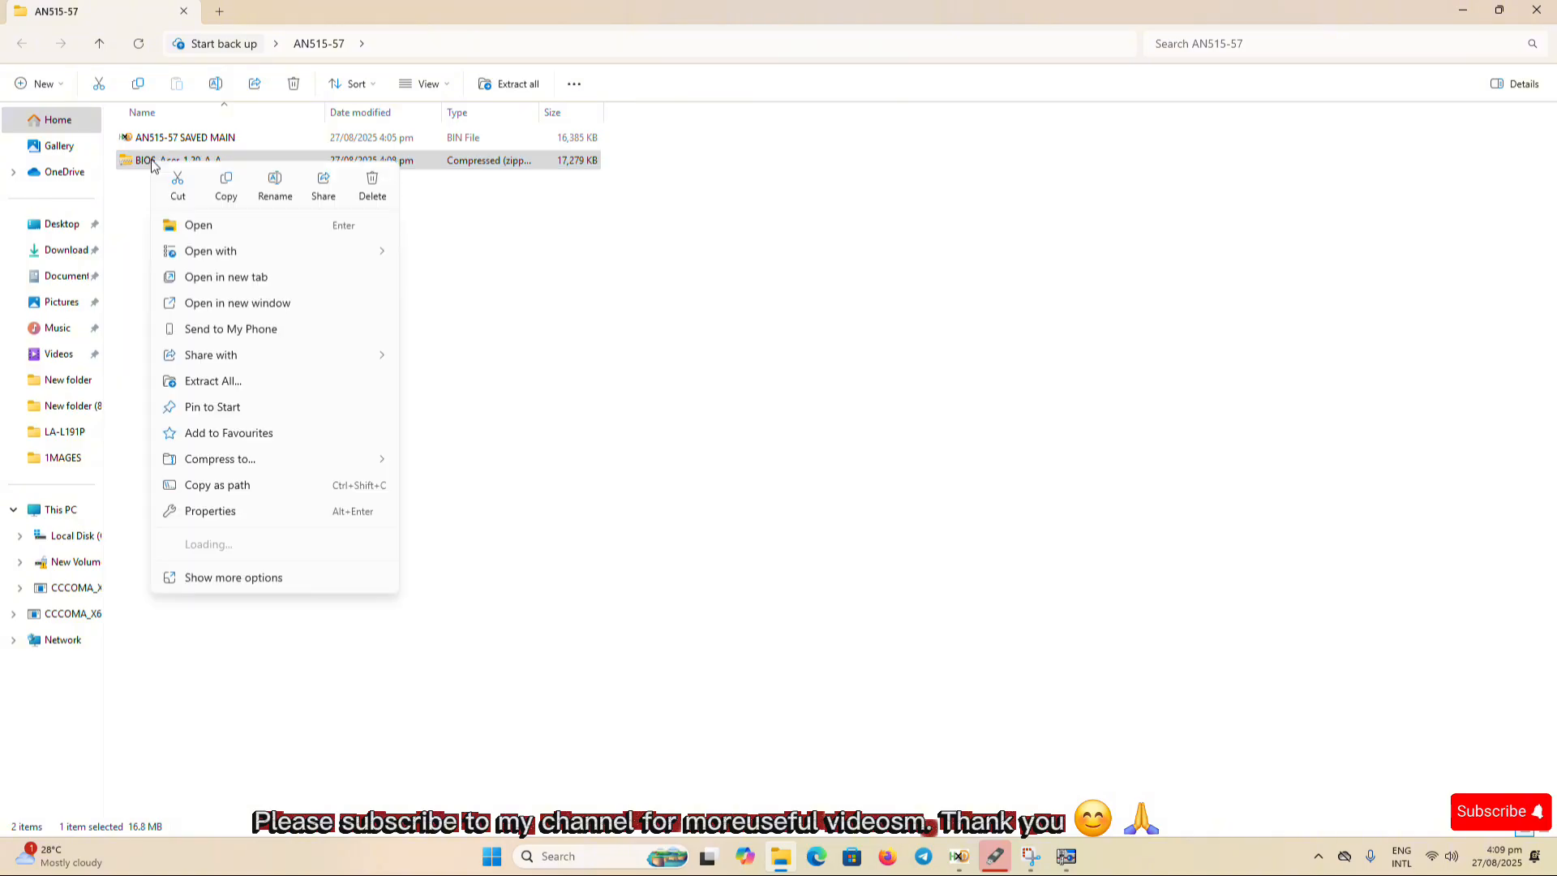
pyautogui.moveTo(201, 250)
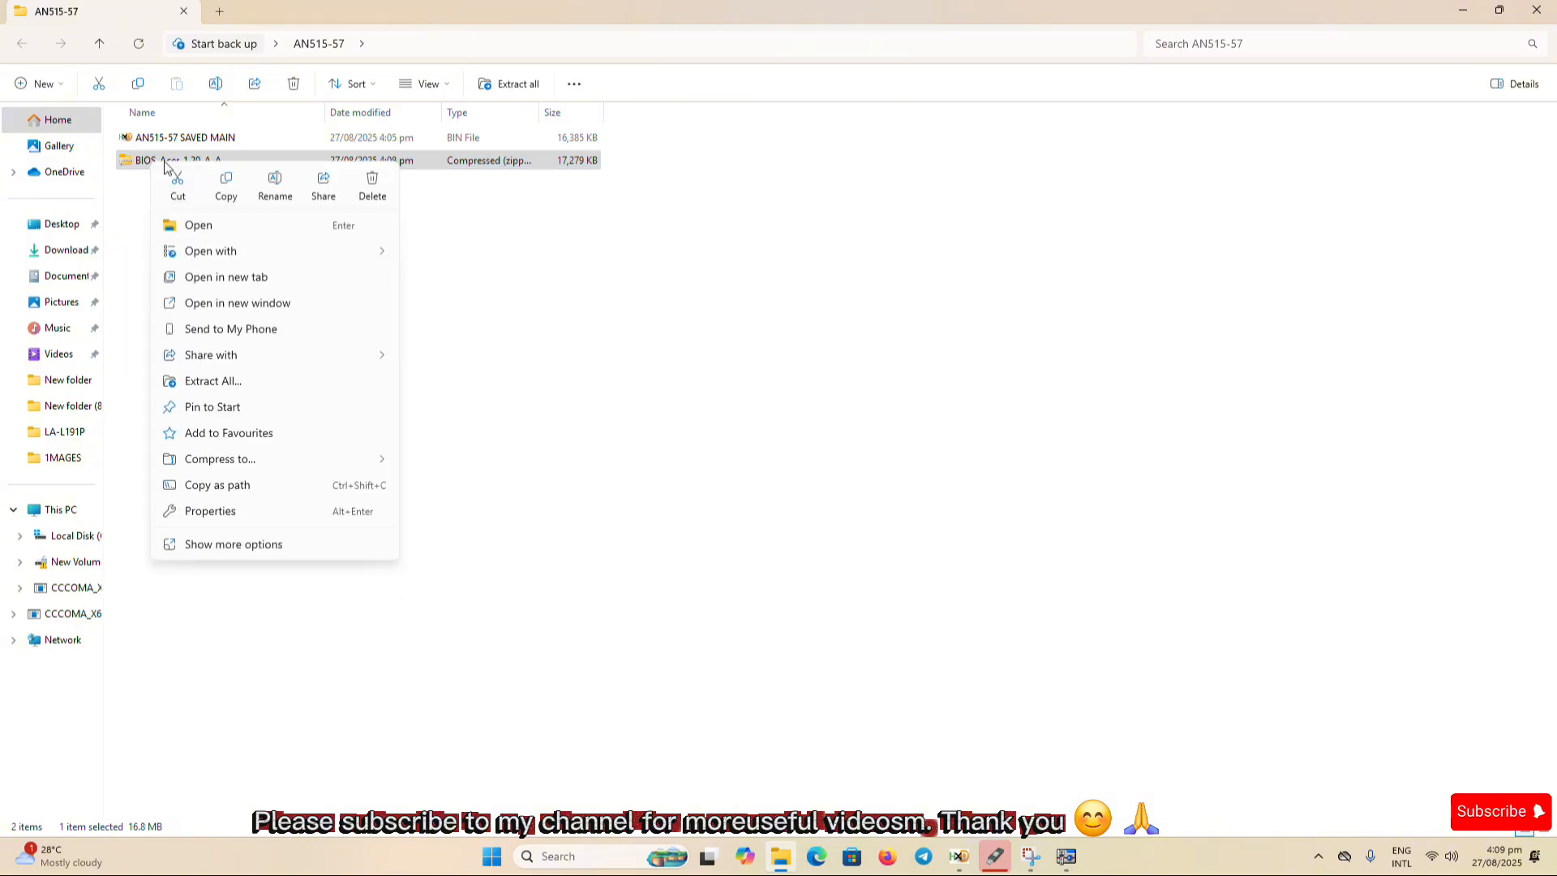
pyautogui.click(213, 546)
pyautogui.moveTo(198, 276)
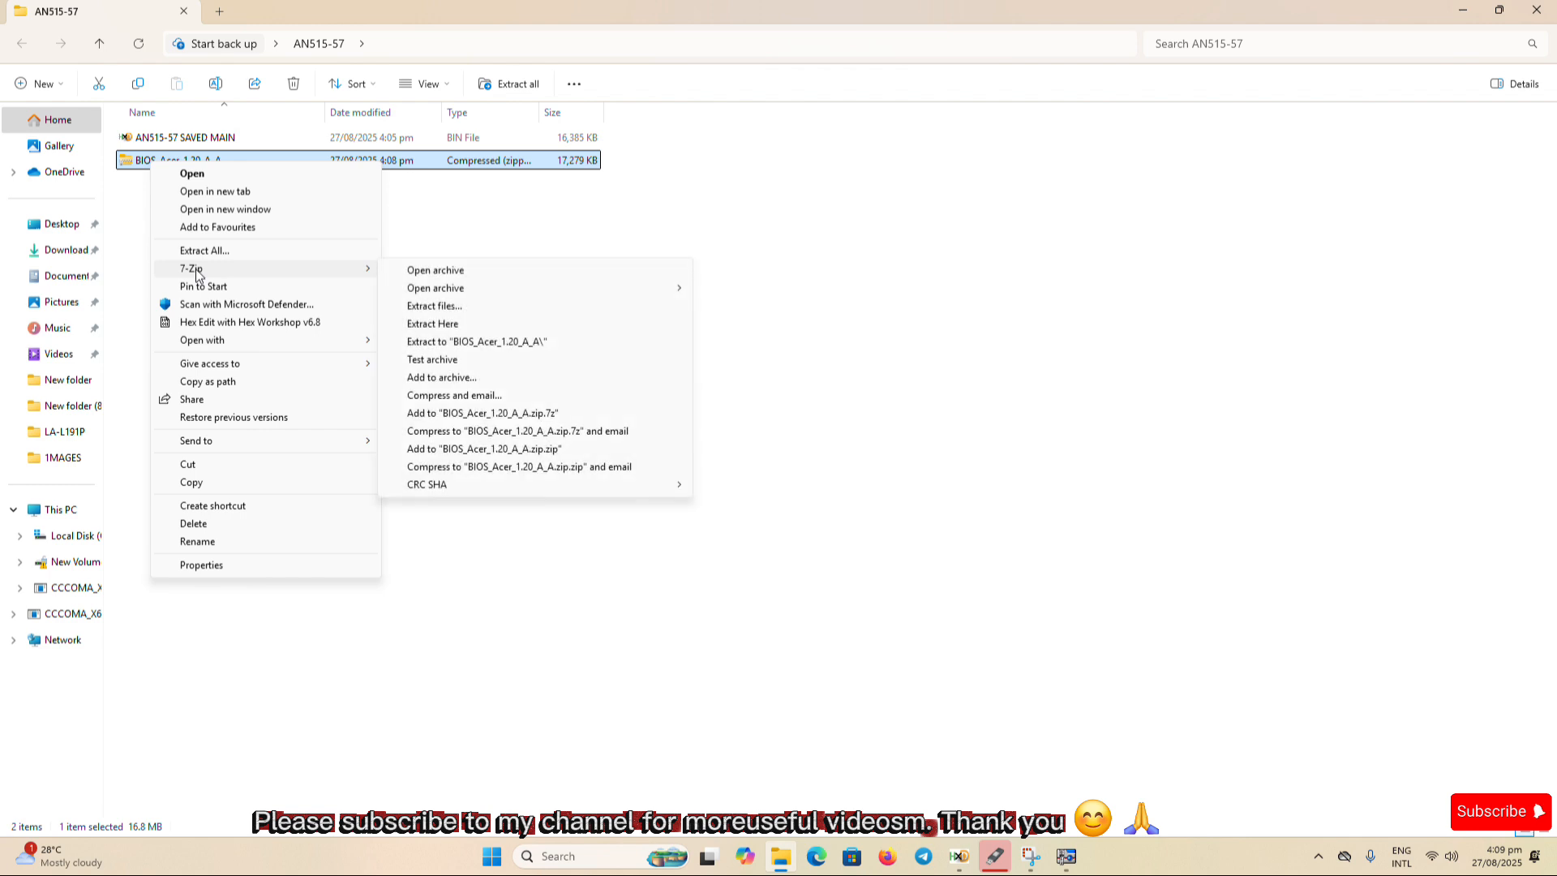
pyautogui.click(437, 324)
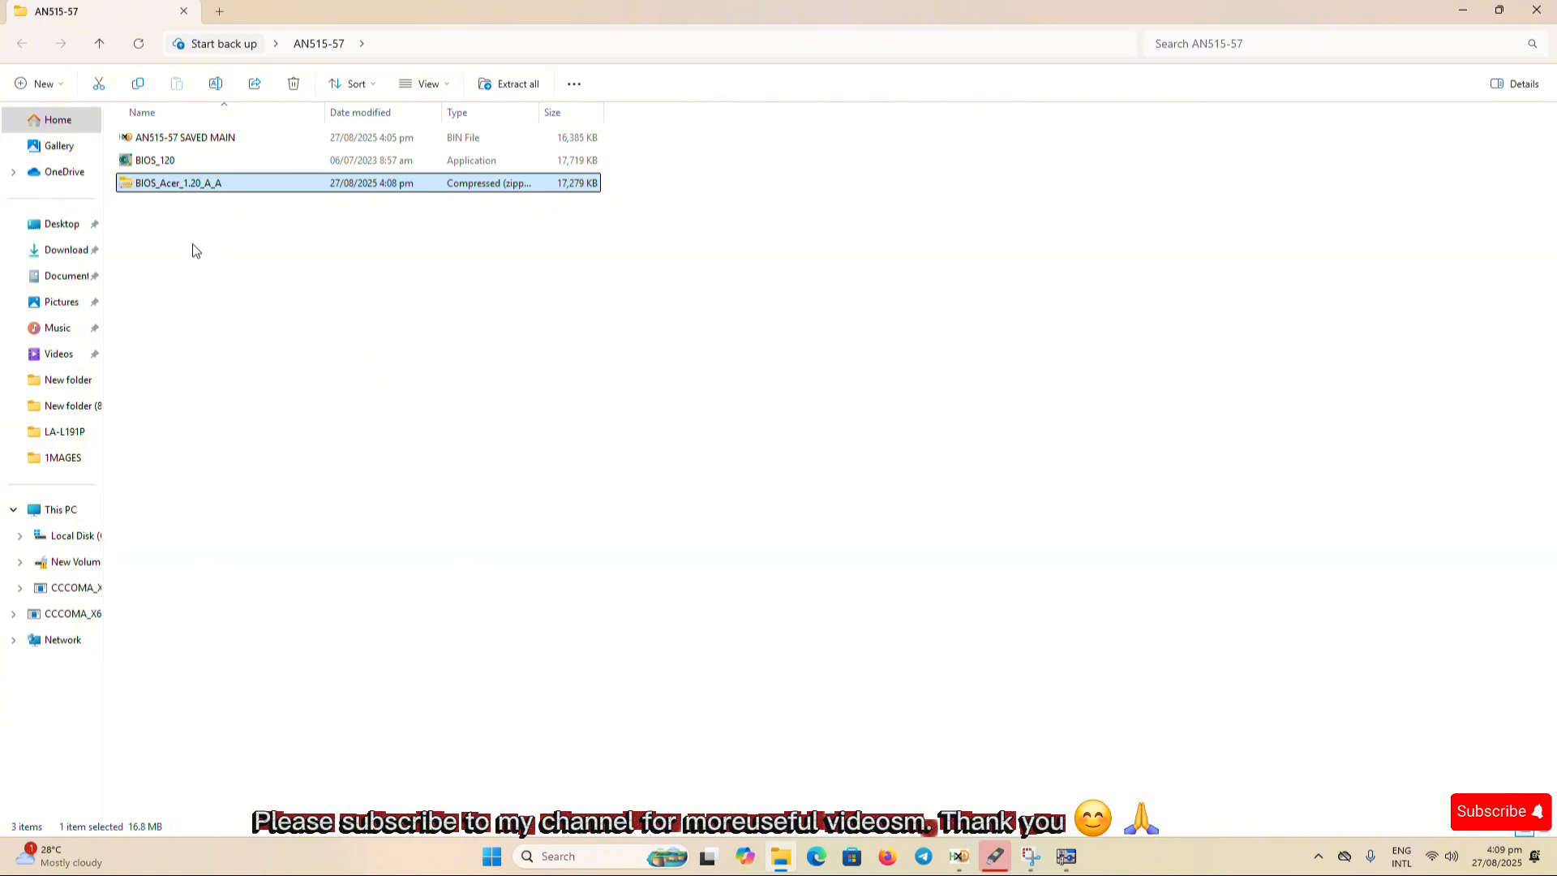
# - Create a new folder with the default name inside AN515-57 and move the BIOS_120 application into it
pyautogui.click(144, 161)
pyautogui.rightClick(144, 161)
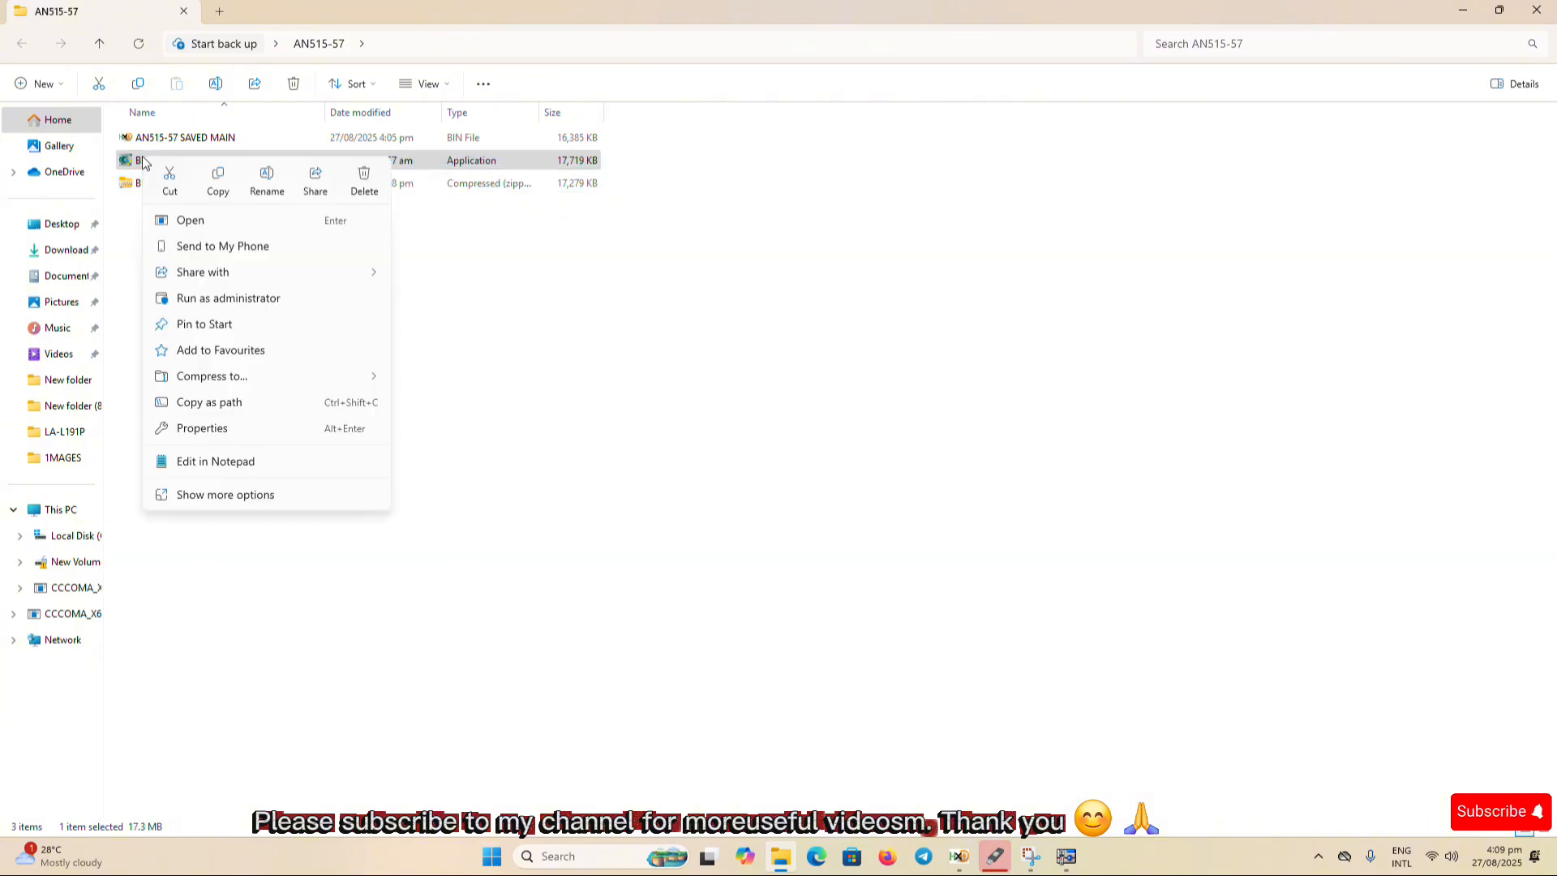
pyautogui.click(130, 256)
pyautogui.rightClick(130, 256)
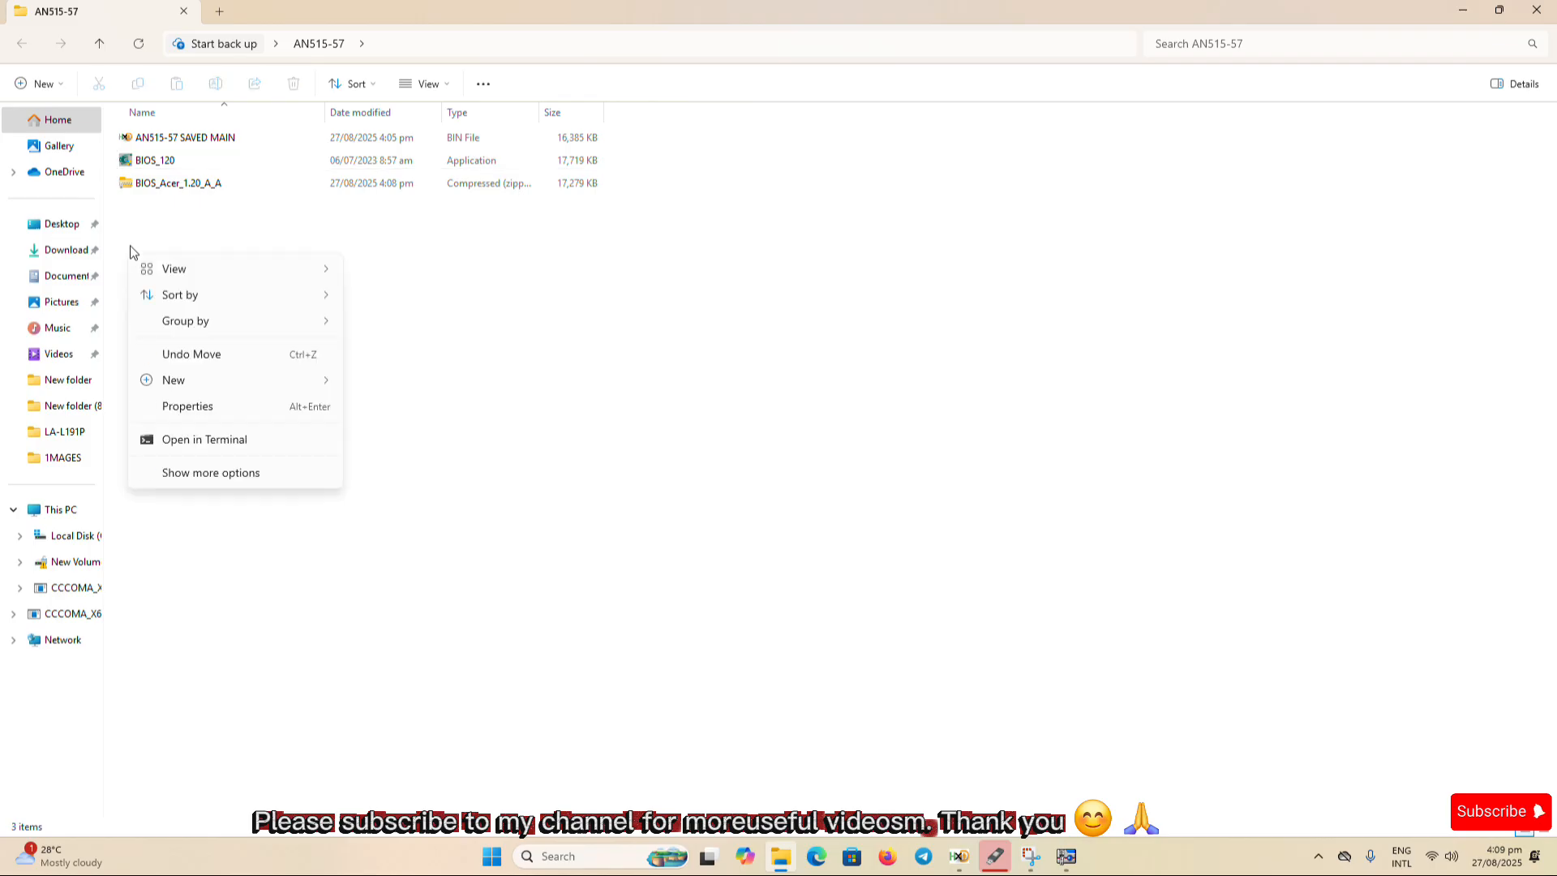
pyautogui.moveTo(175, 381)
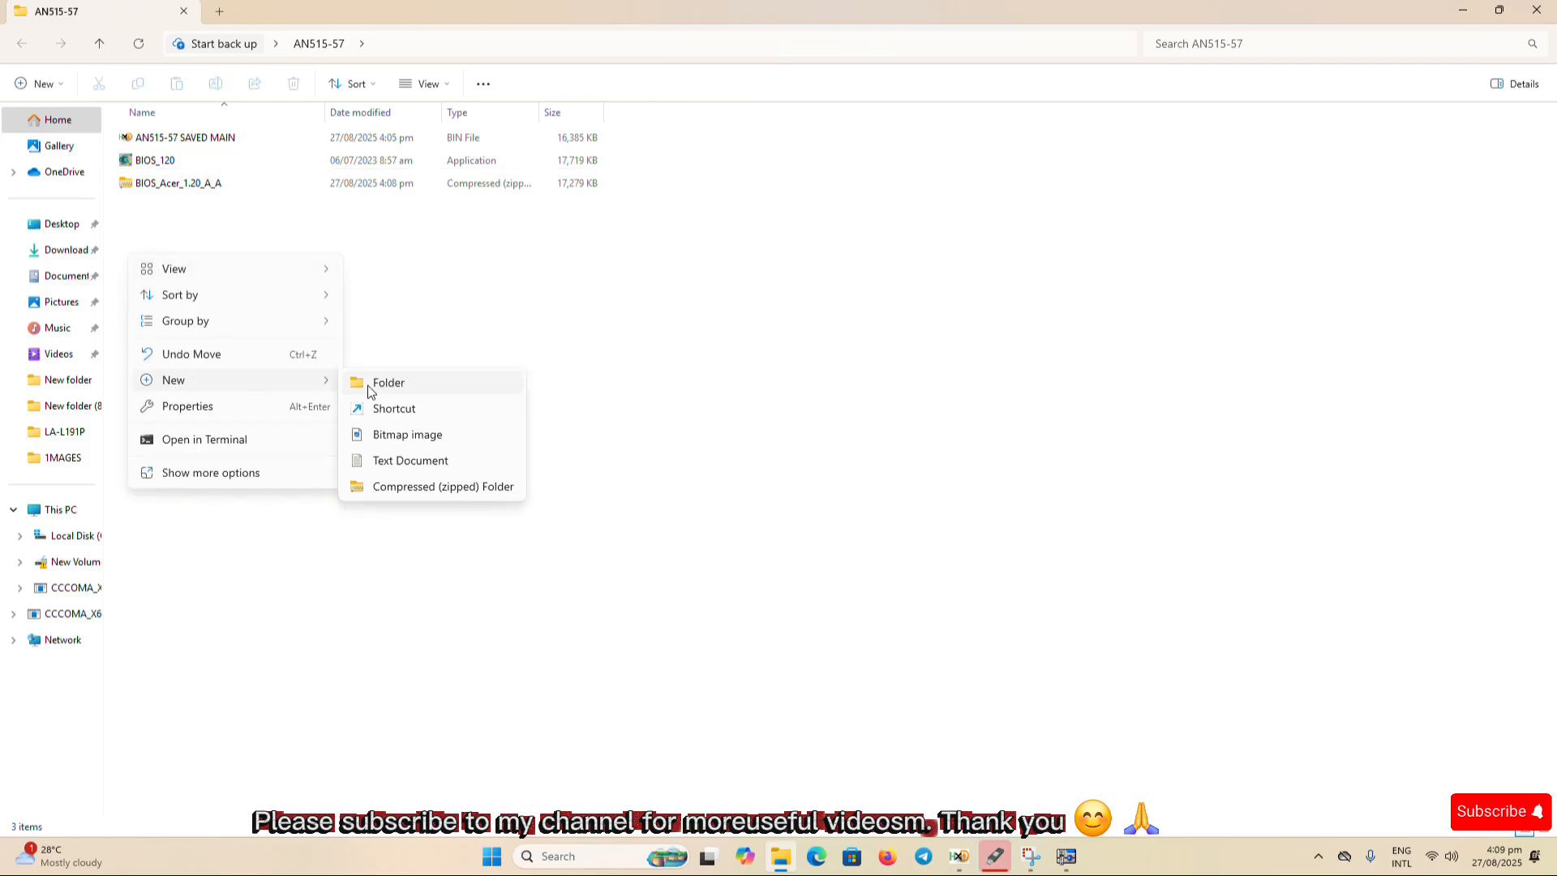
pyautogui.click(369, 391)
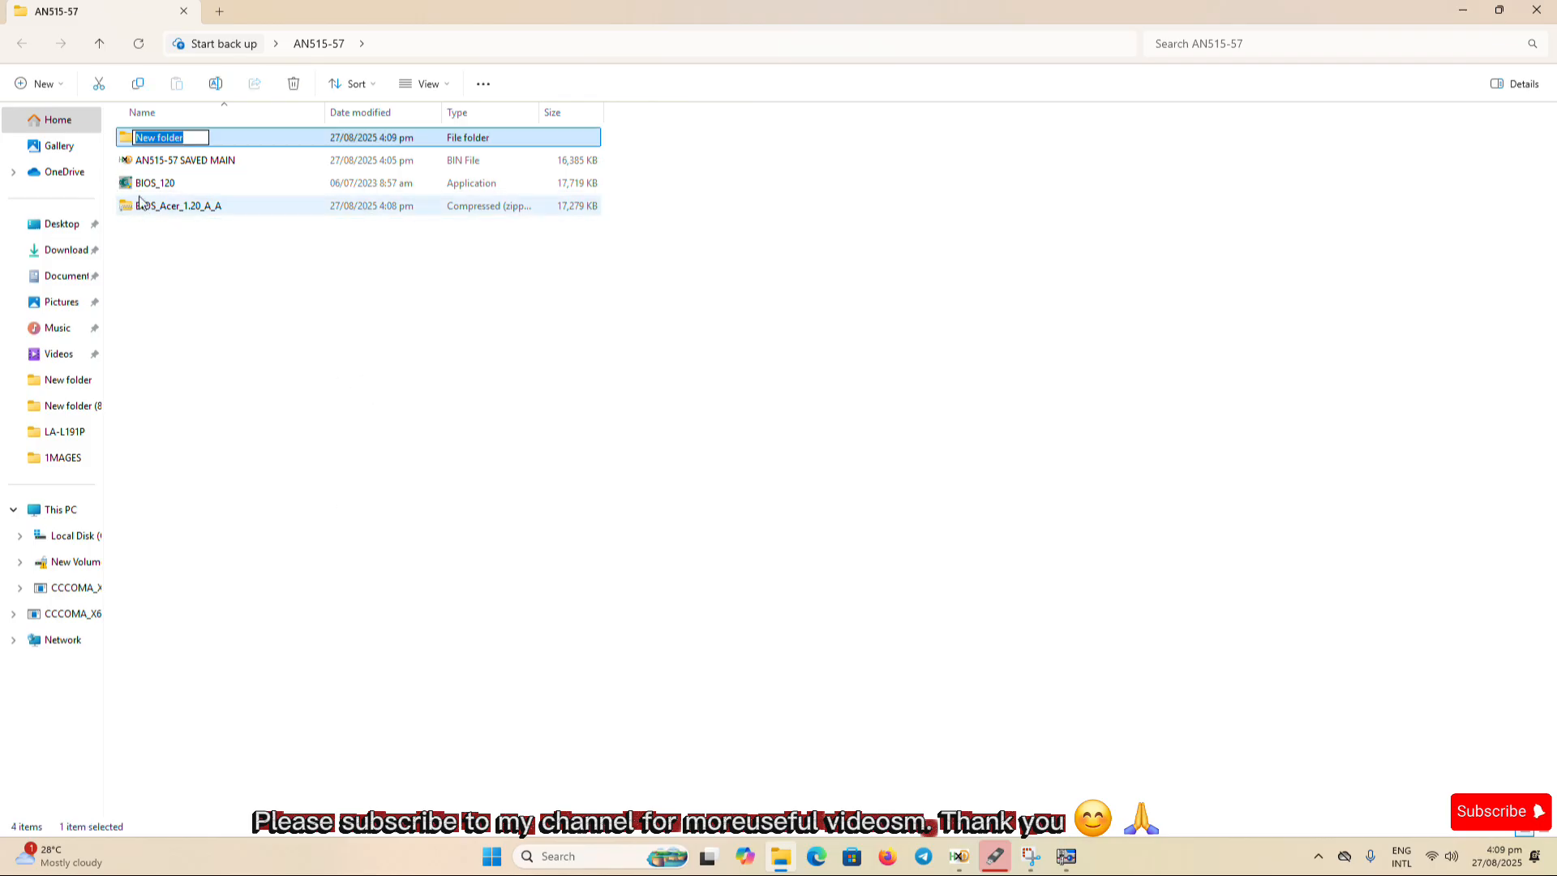
pyautogui.moveTo(140, 186); pyautogui.dragTo(150, 144)
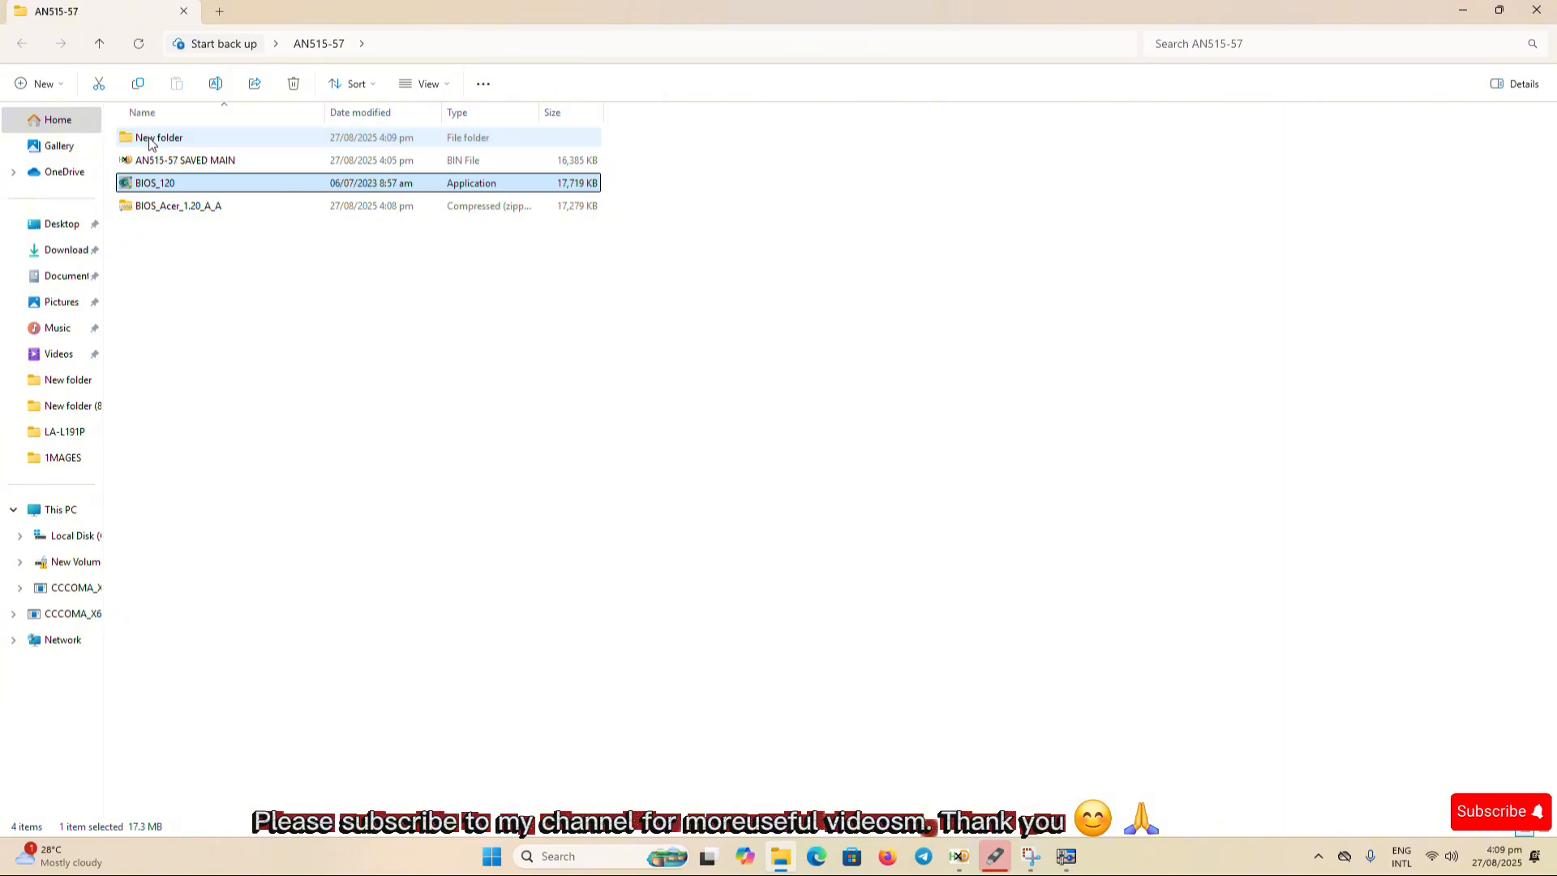
# - Open the new folder and extract BIOS_120 in place with 7-Zip, closing the extraction report
pyautogui.doubleClick(150, 140)
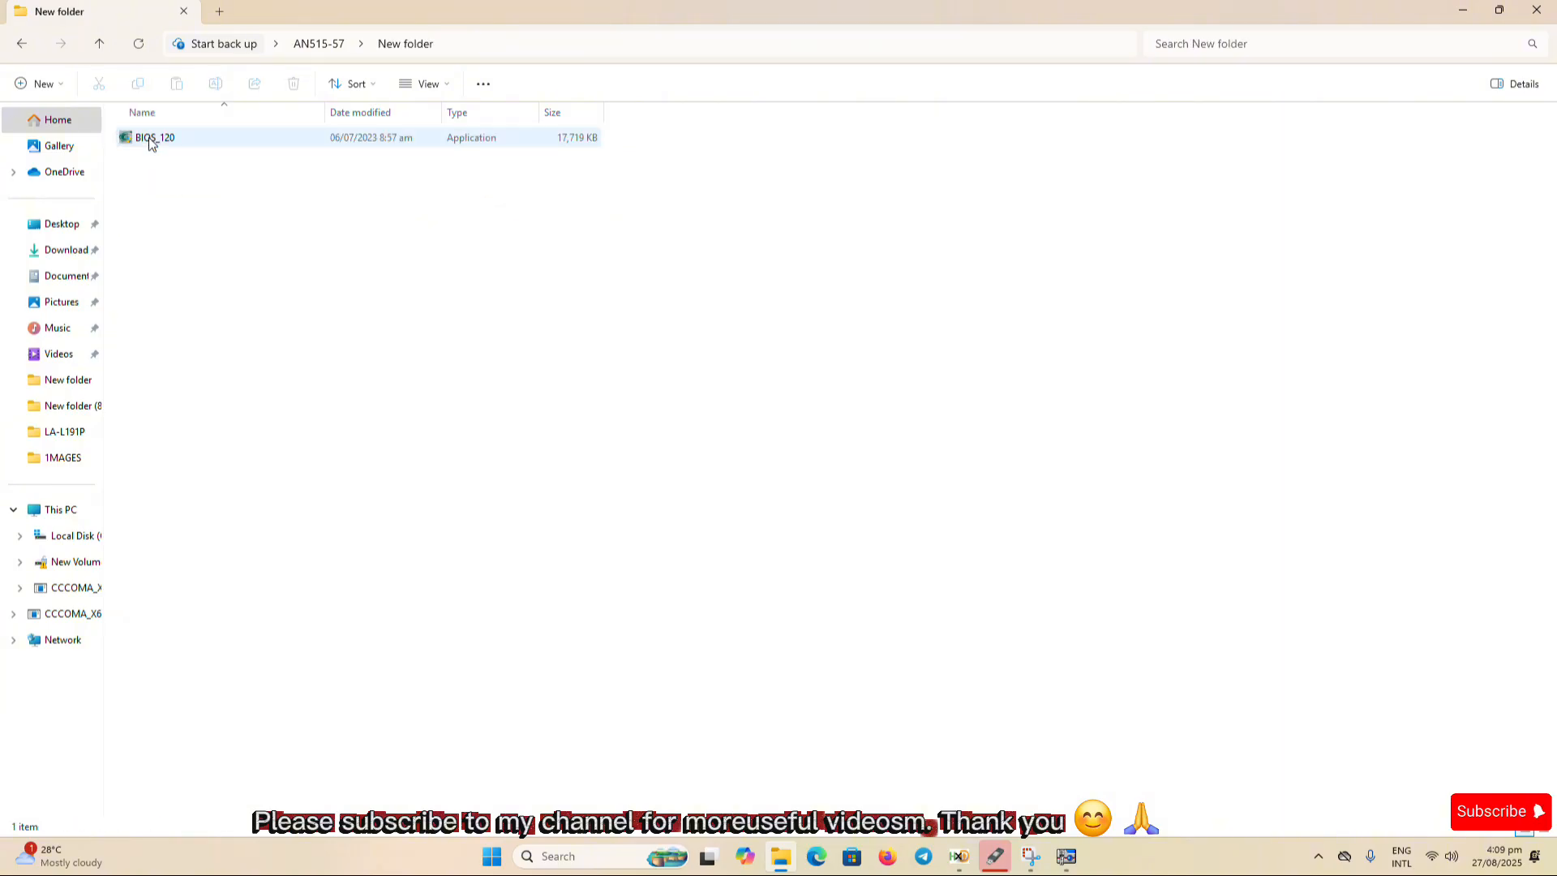
pyautogui.click(148, 138)
pyautogui.rightClick(148, 138)
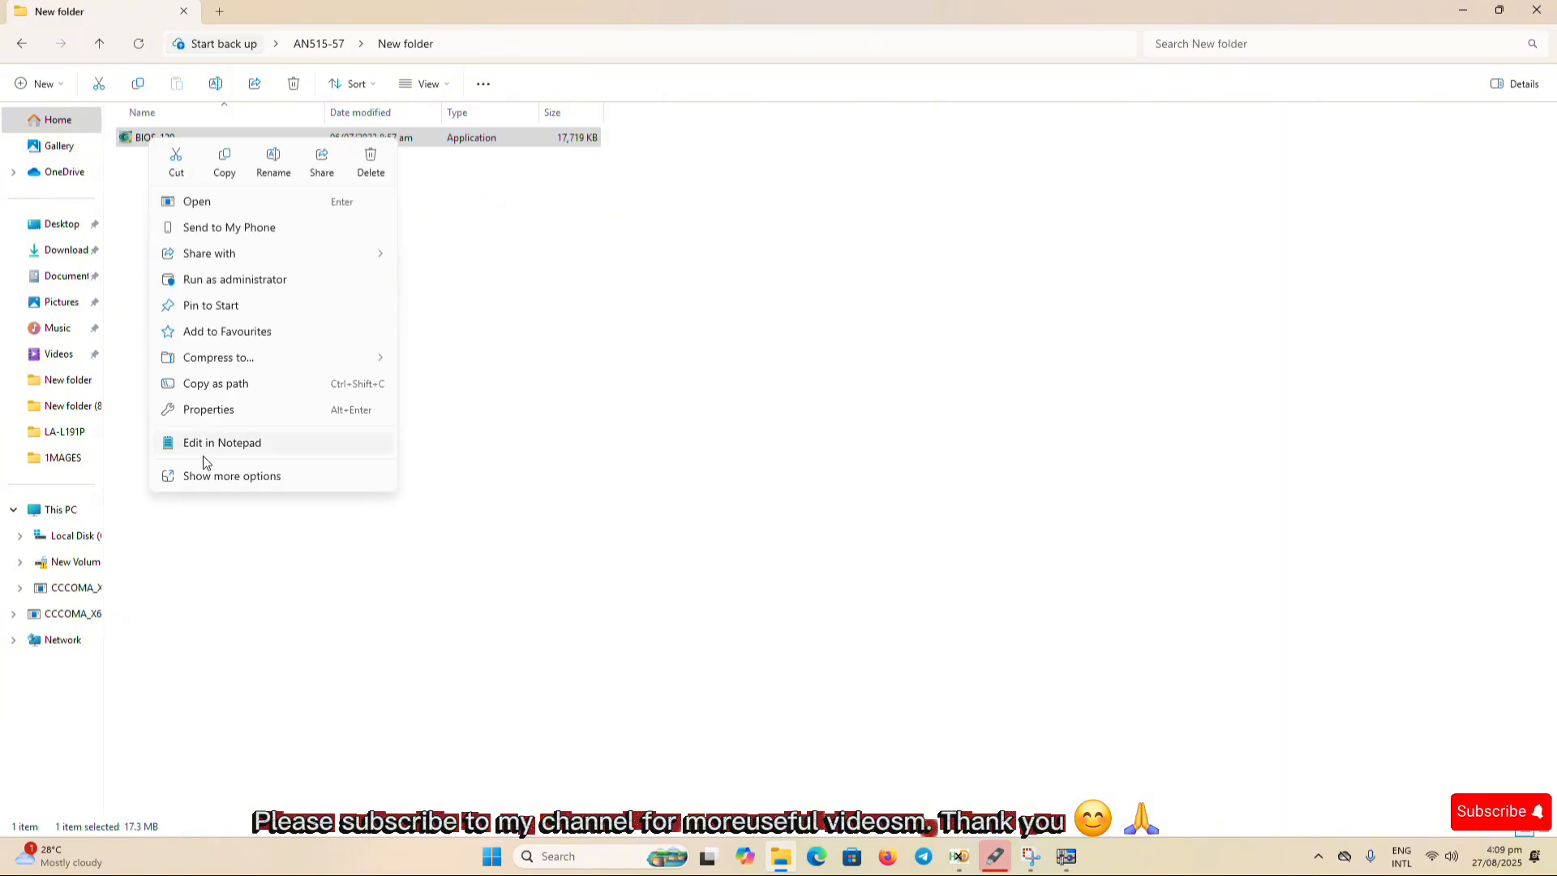
pyautogui.click(210, 480)
pyautogui.moveTo(195, 257)
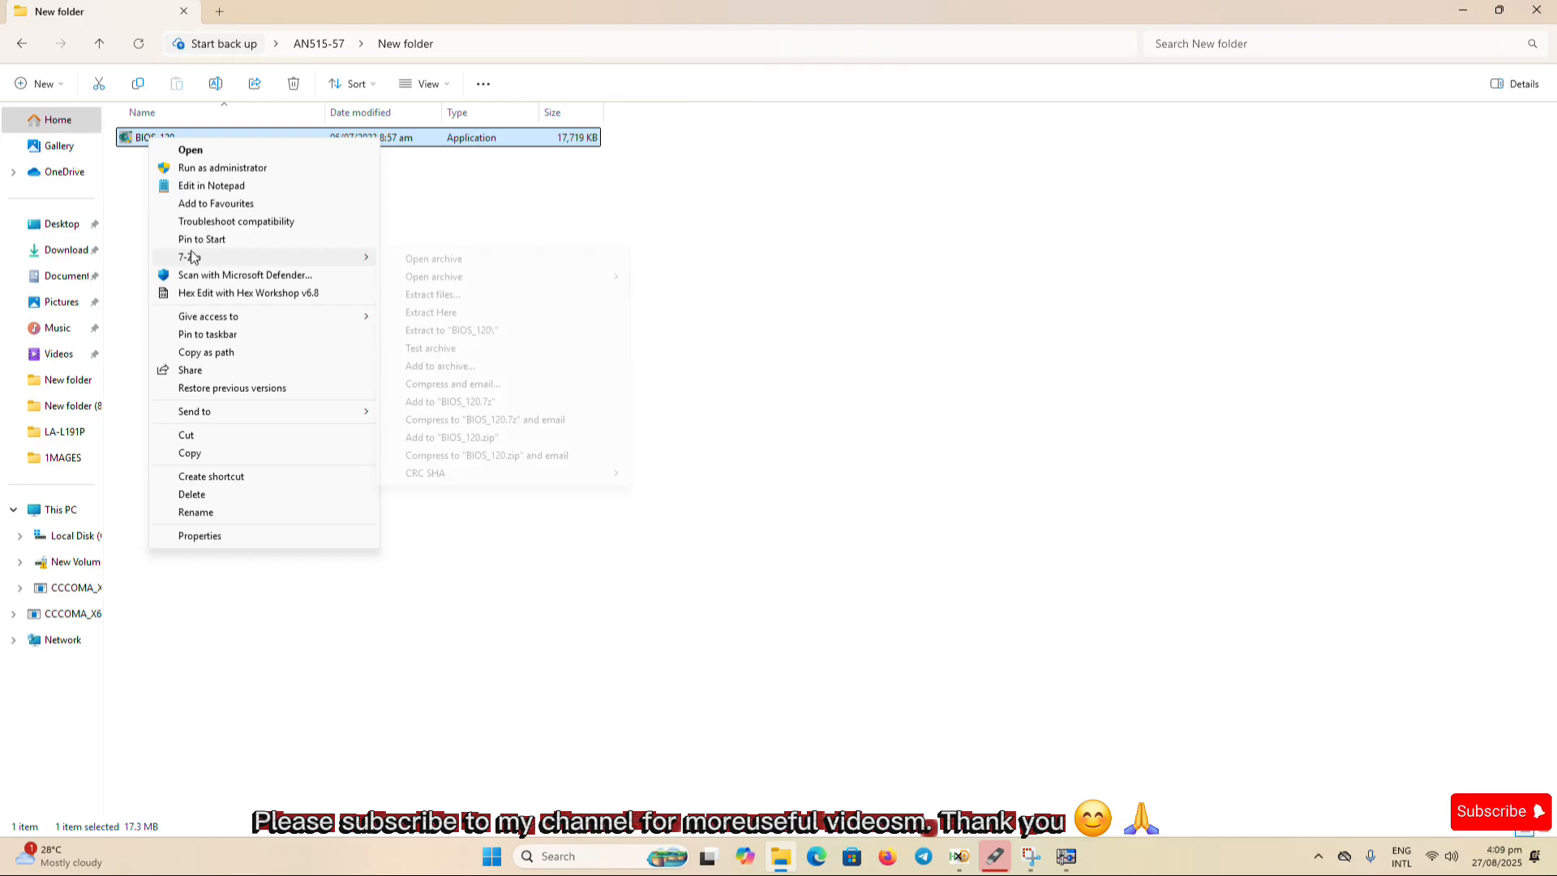
pyautogui.click(423, 314)
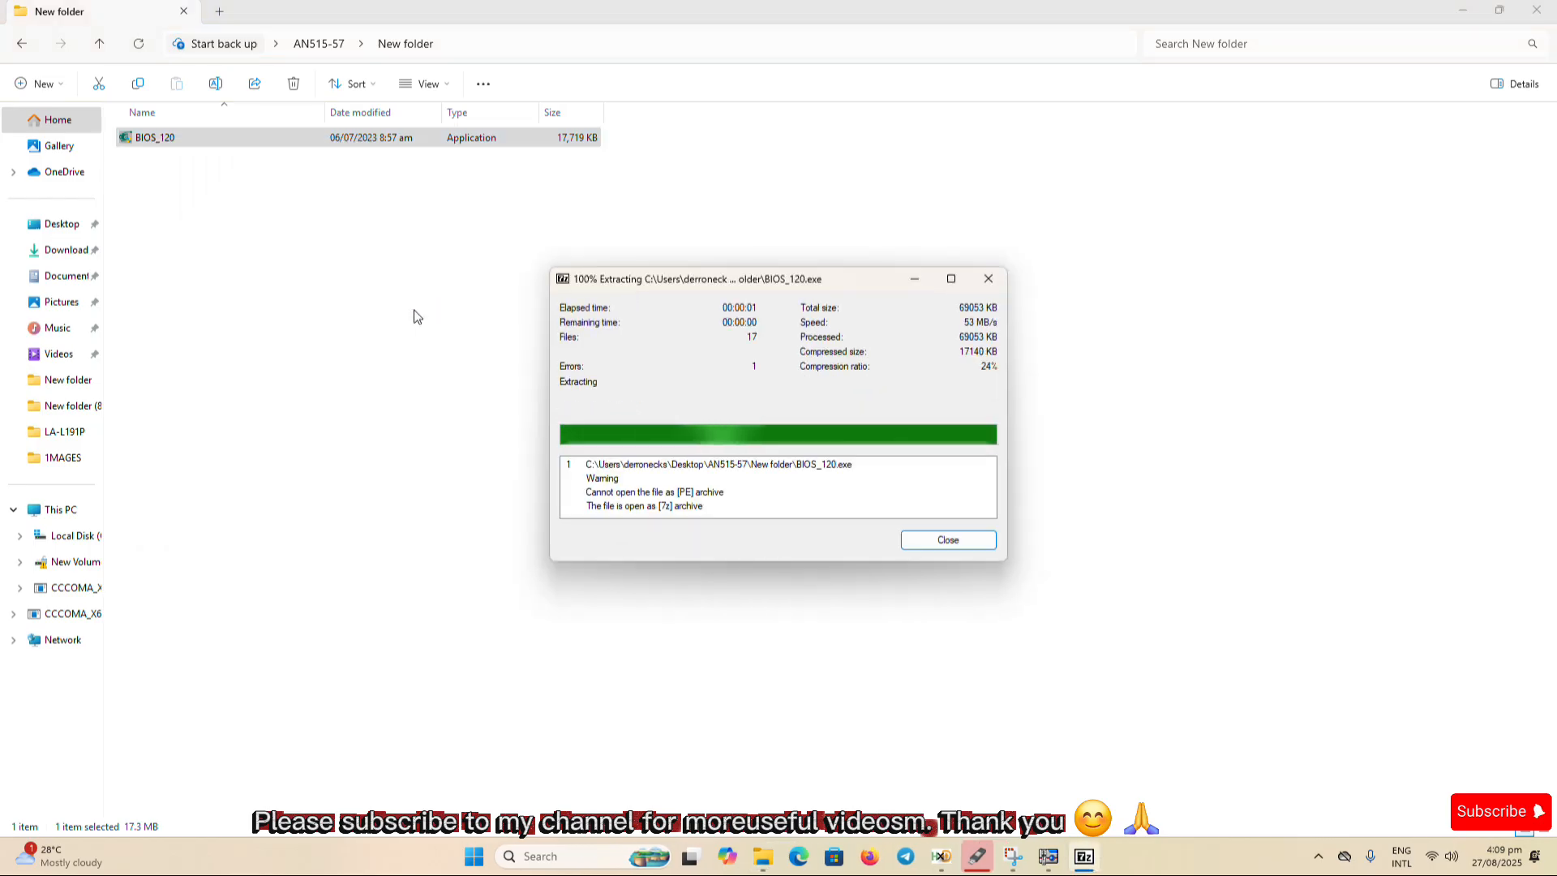
pyautogui.click(941, 541)
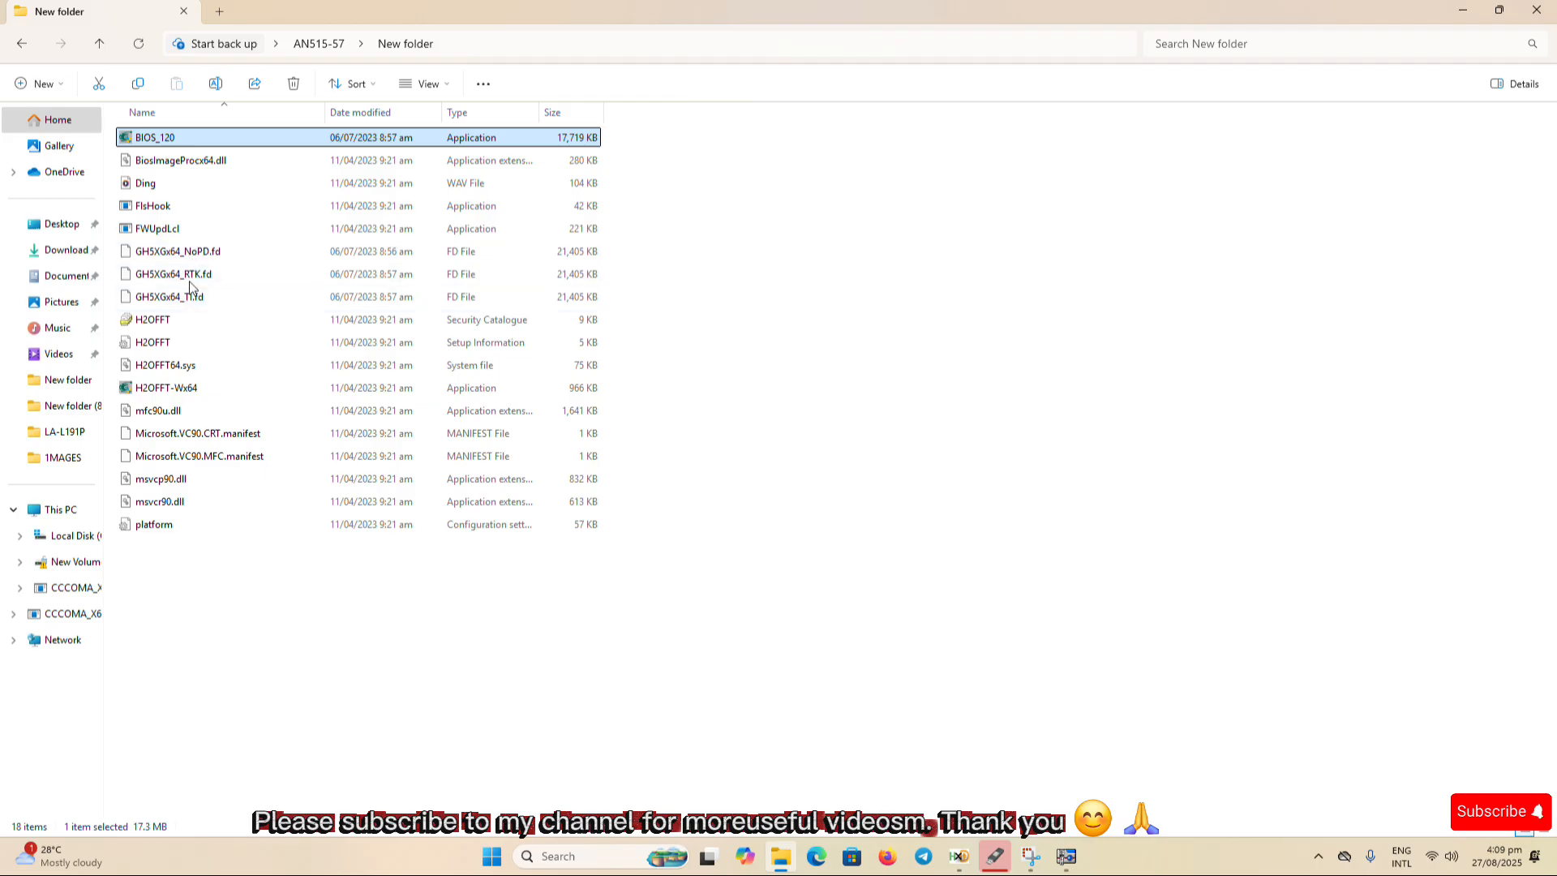
# - Copy GH5XGx64_NoPD.fd from the extracted files into the parent AN515-57 folder
pyautogui.rightClick(184, 256)
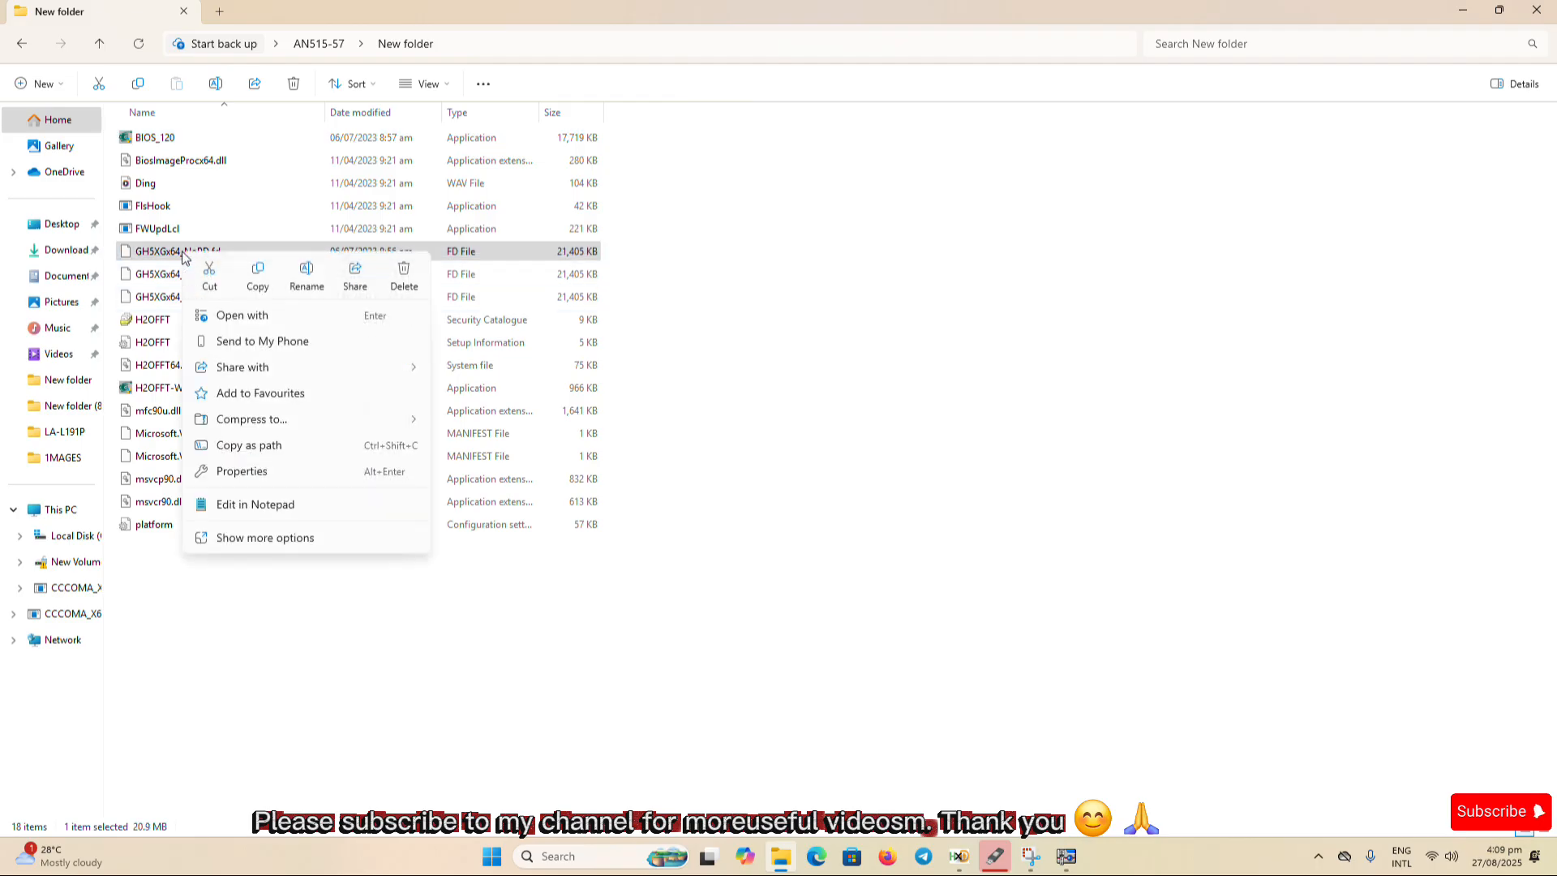
pyautogui.click(258, 272)
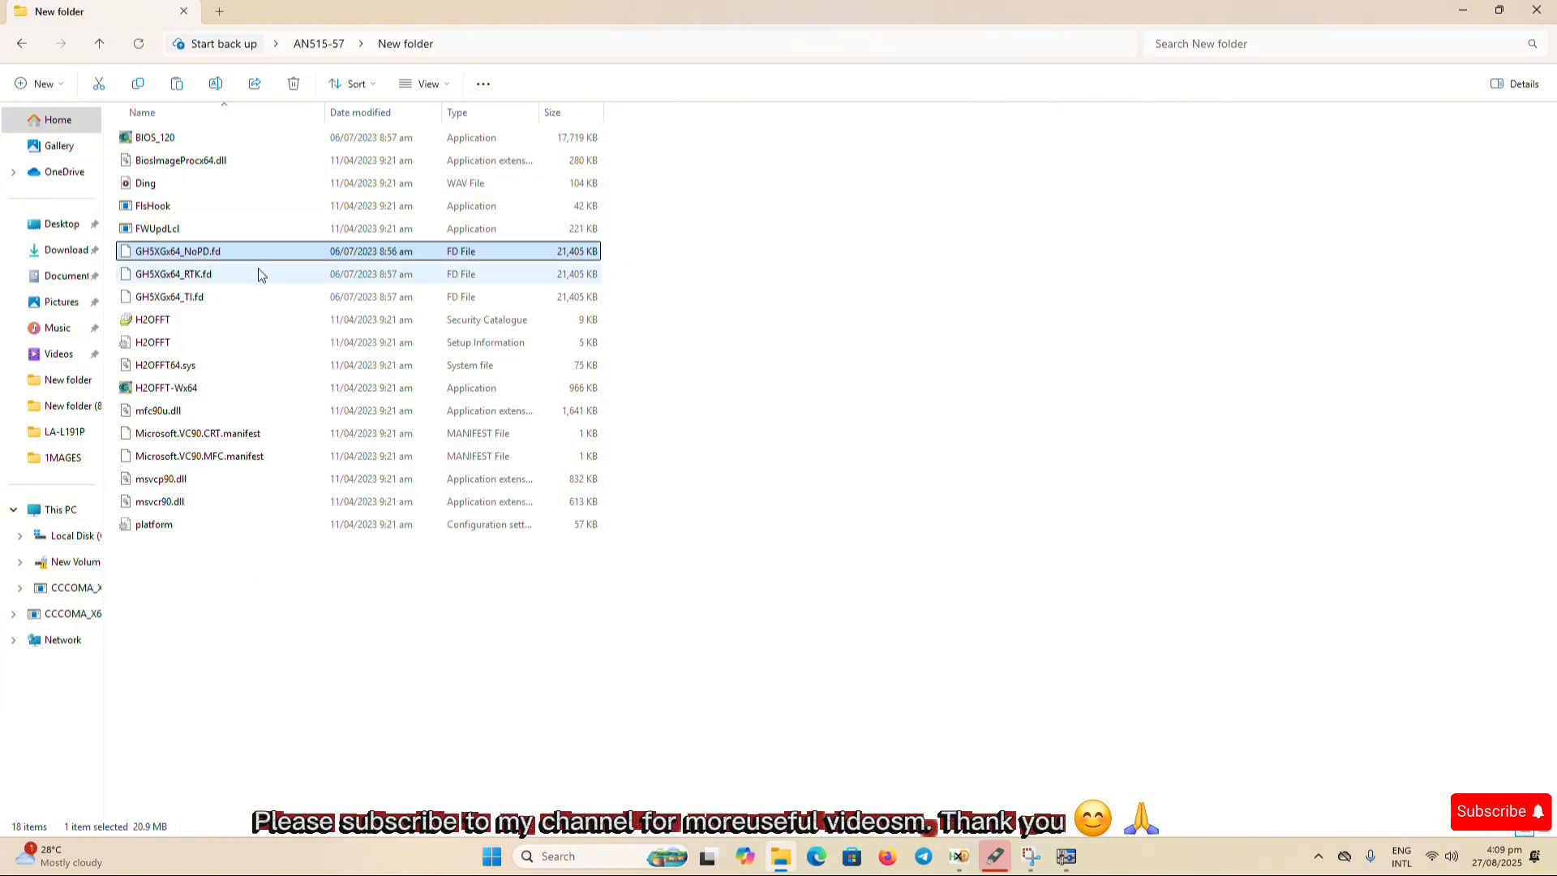
pyautogui.click(22, 52)
pyautogui.click(149, 237)
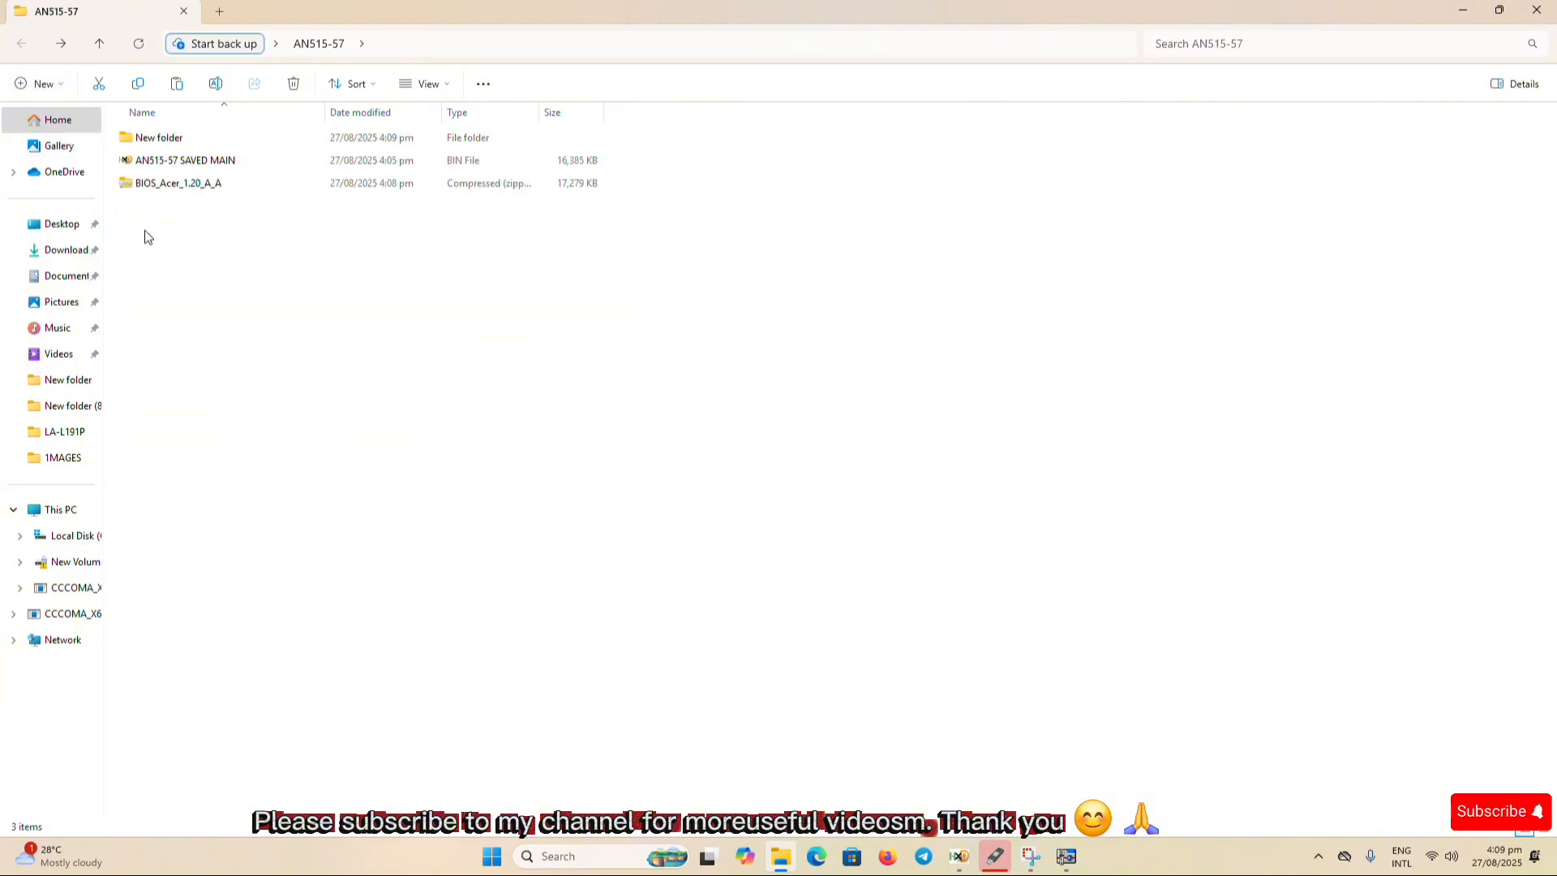
pyautogui.rightClick(149, 237)
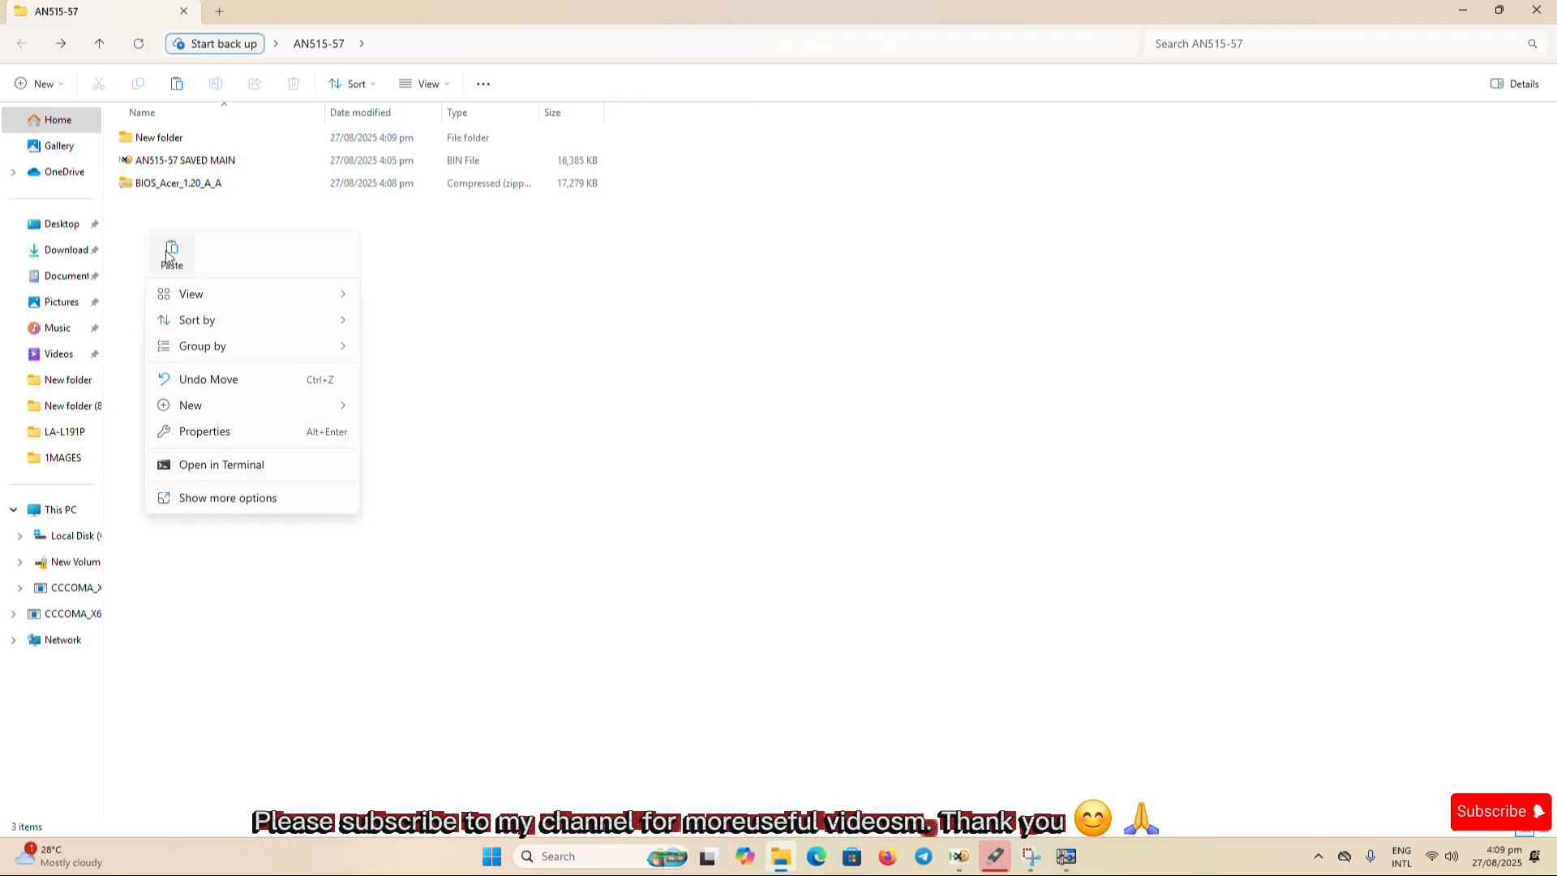
pyautogui.click(171, 255)
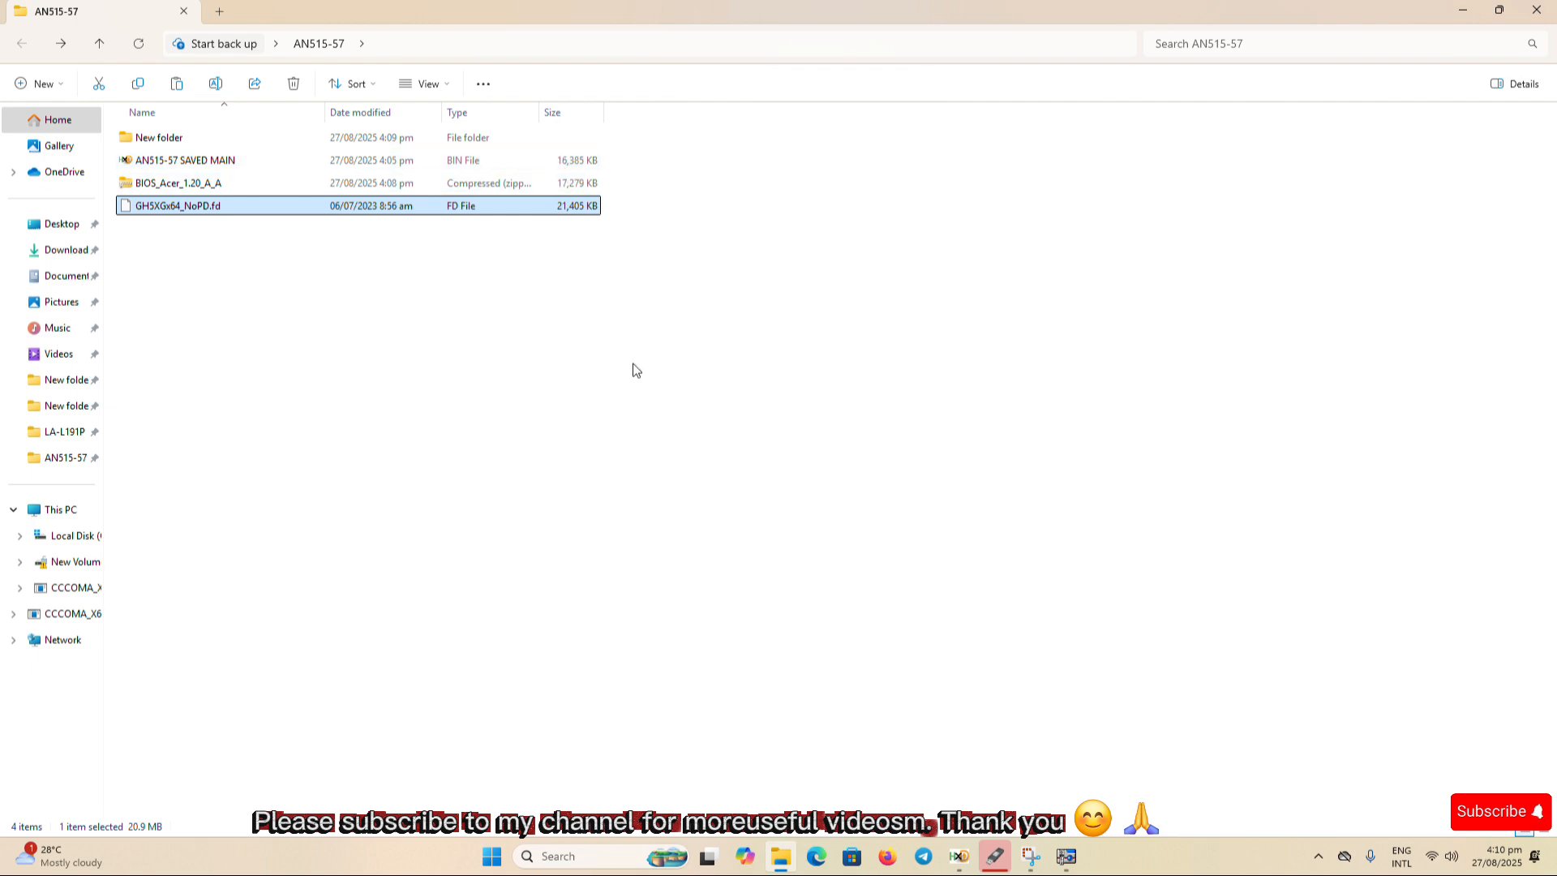
# - Switch to HxD, close all three open files, and move its window so the AN515-57 folder's file list is uncovered
pyautogui.click(959, 857)
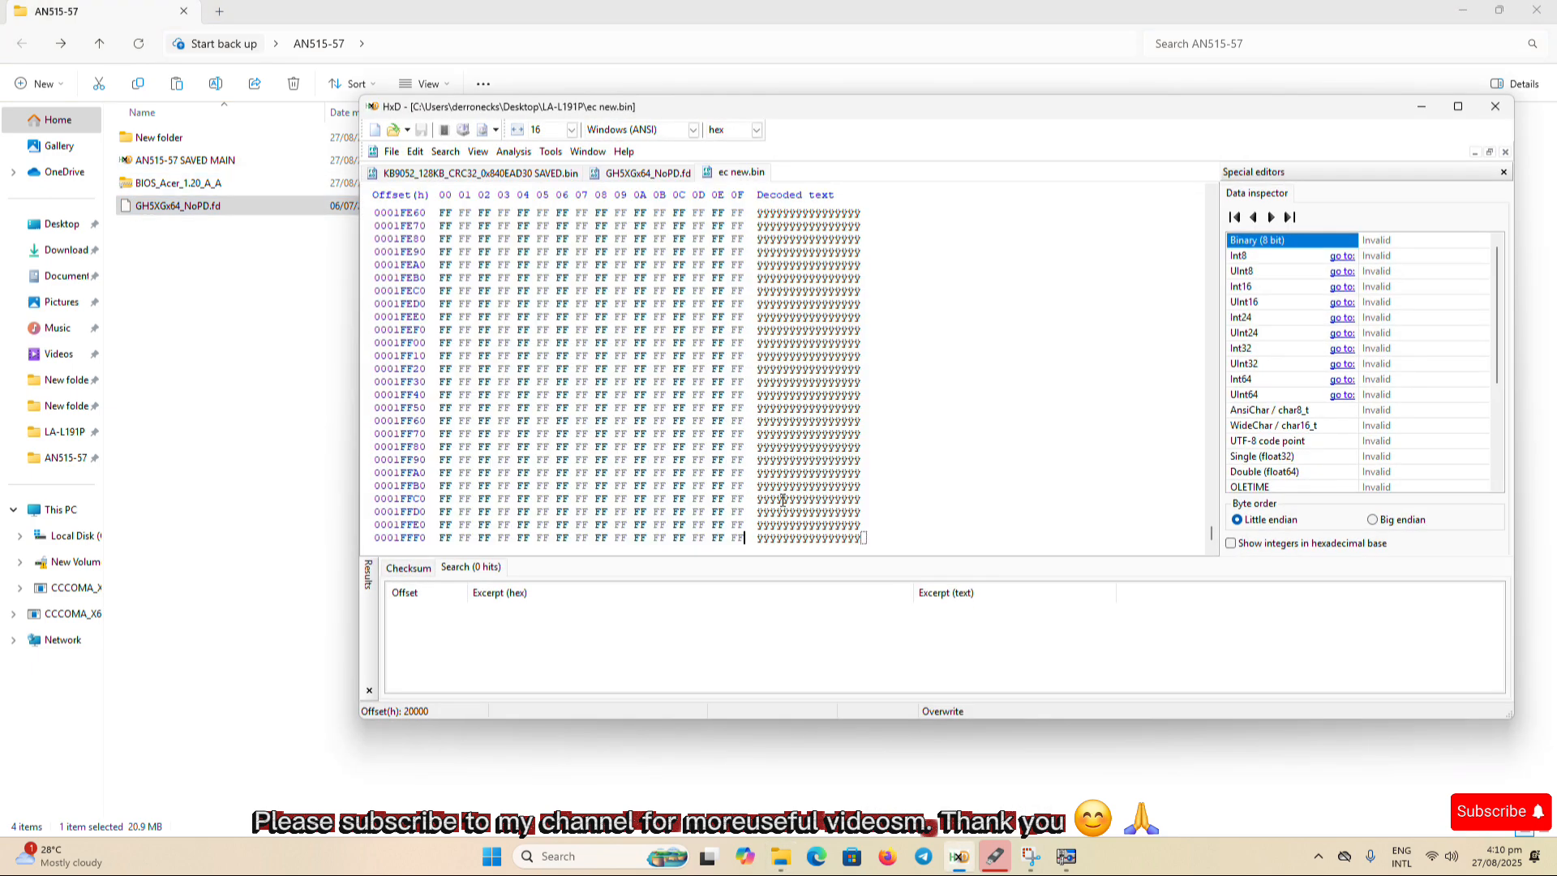
pyautogui.click(555, 177)
pyautogui.middleClick(568, 176)
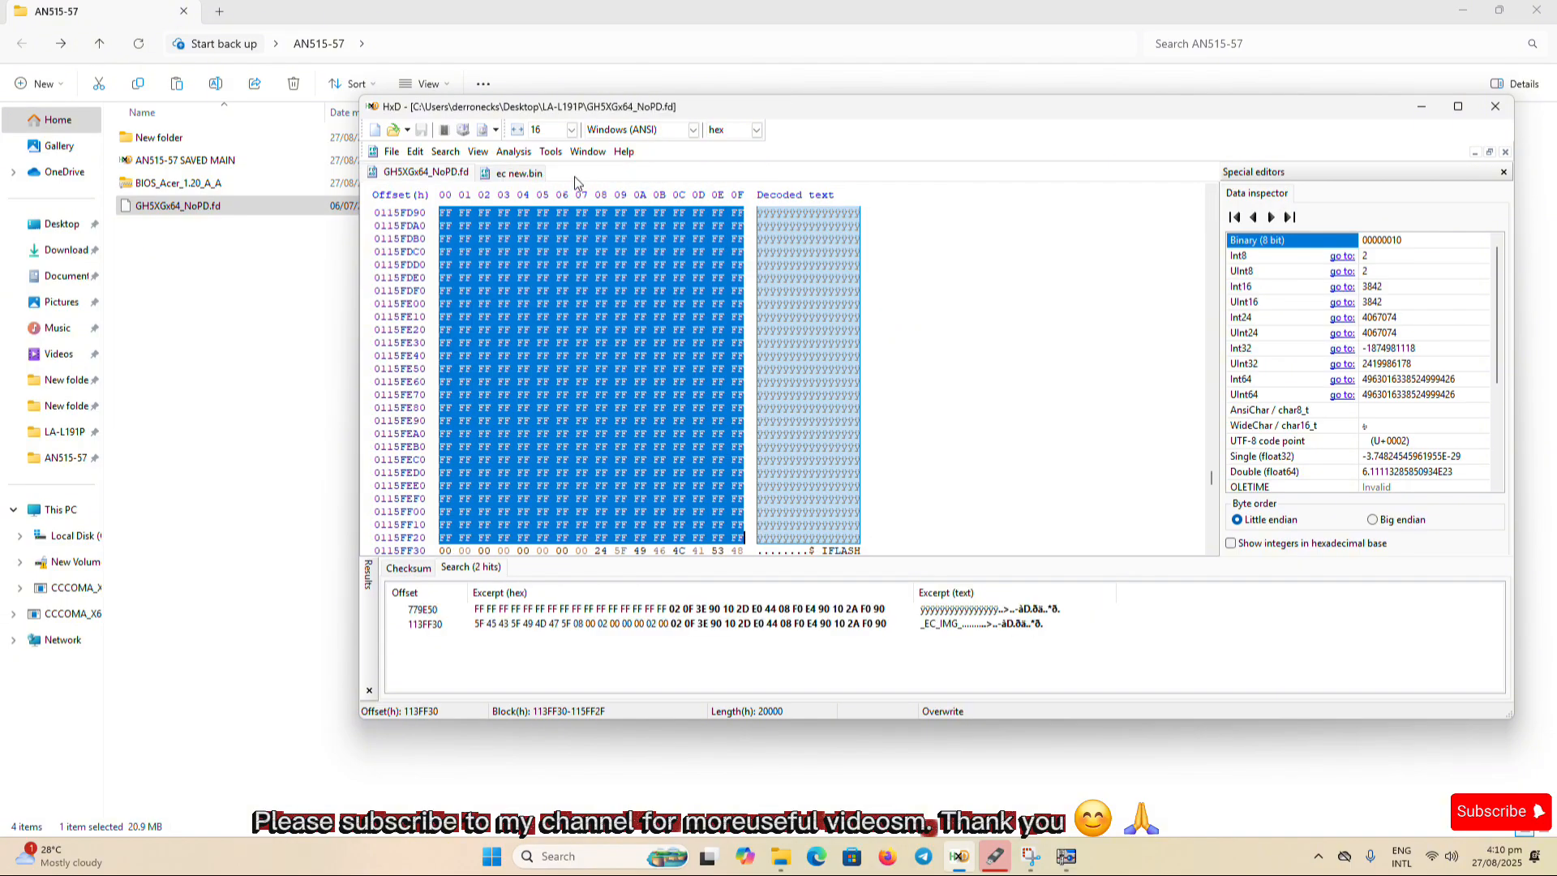
pyautogui.rightClick(501, 173)
pyautogui.click(525, 184)
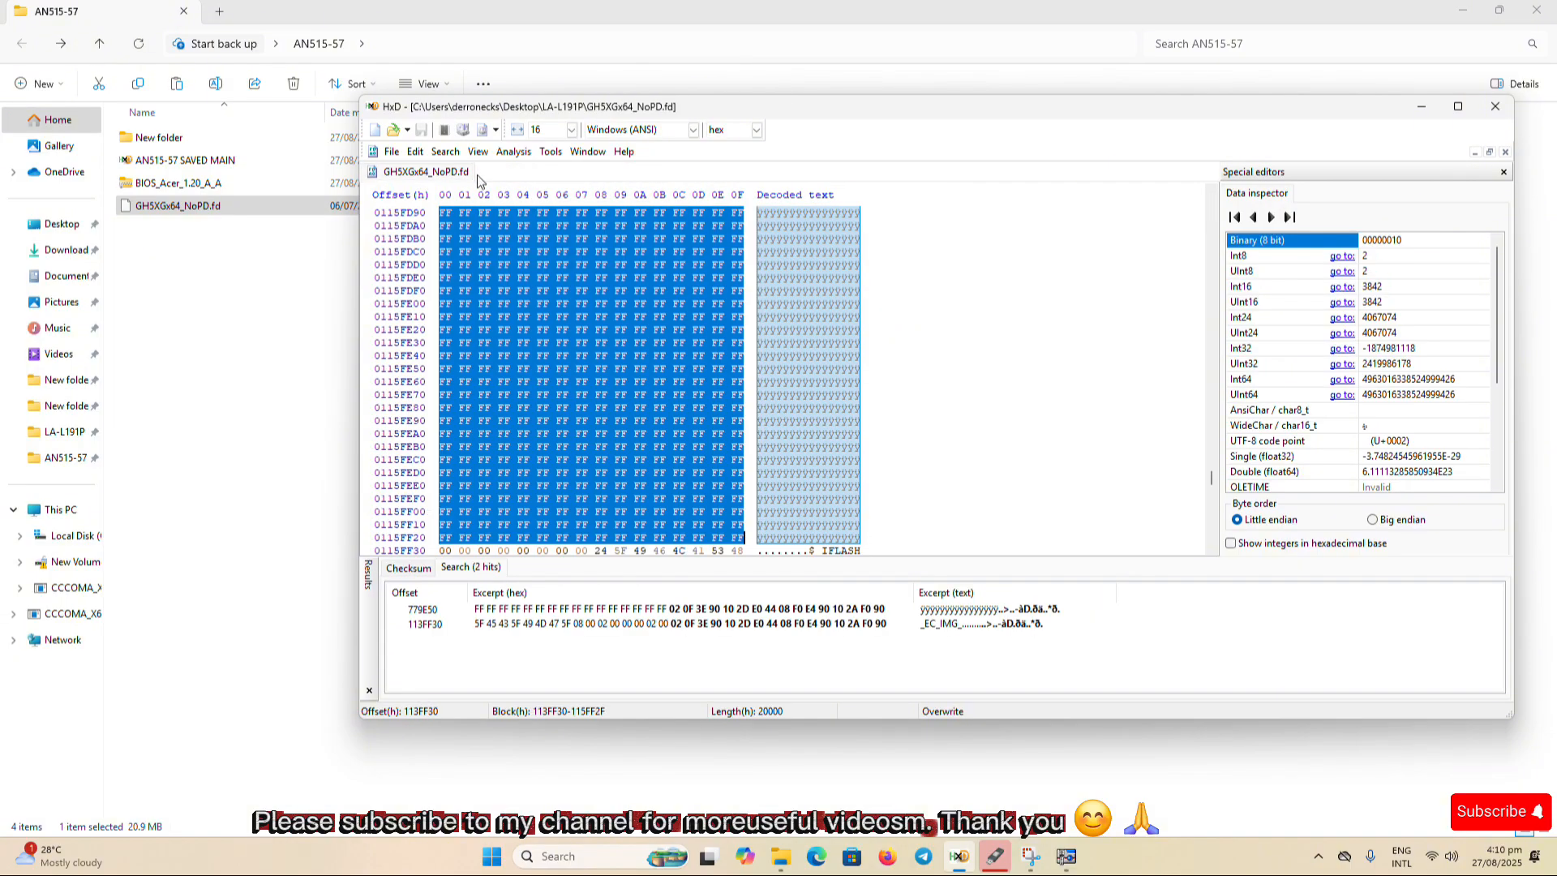
pyautogui.rightClick(456, 176)
pyautogui.click(487, 186)
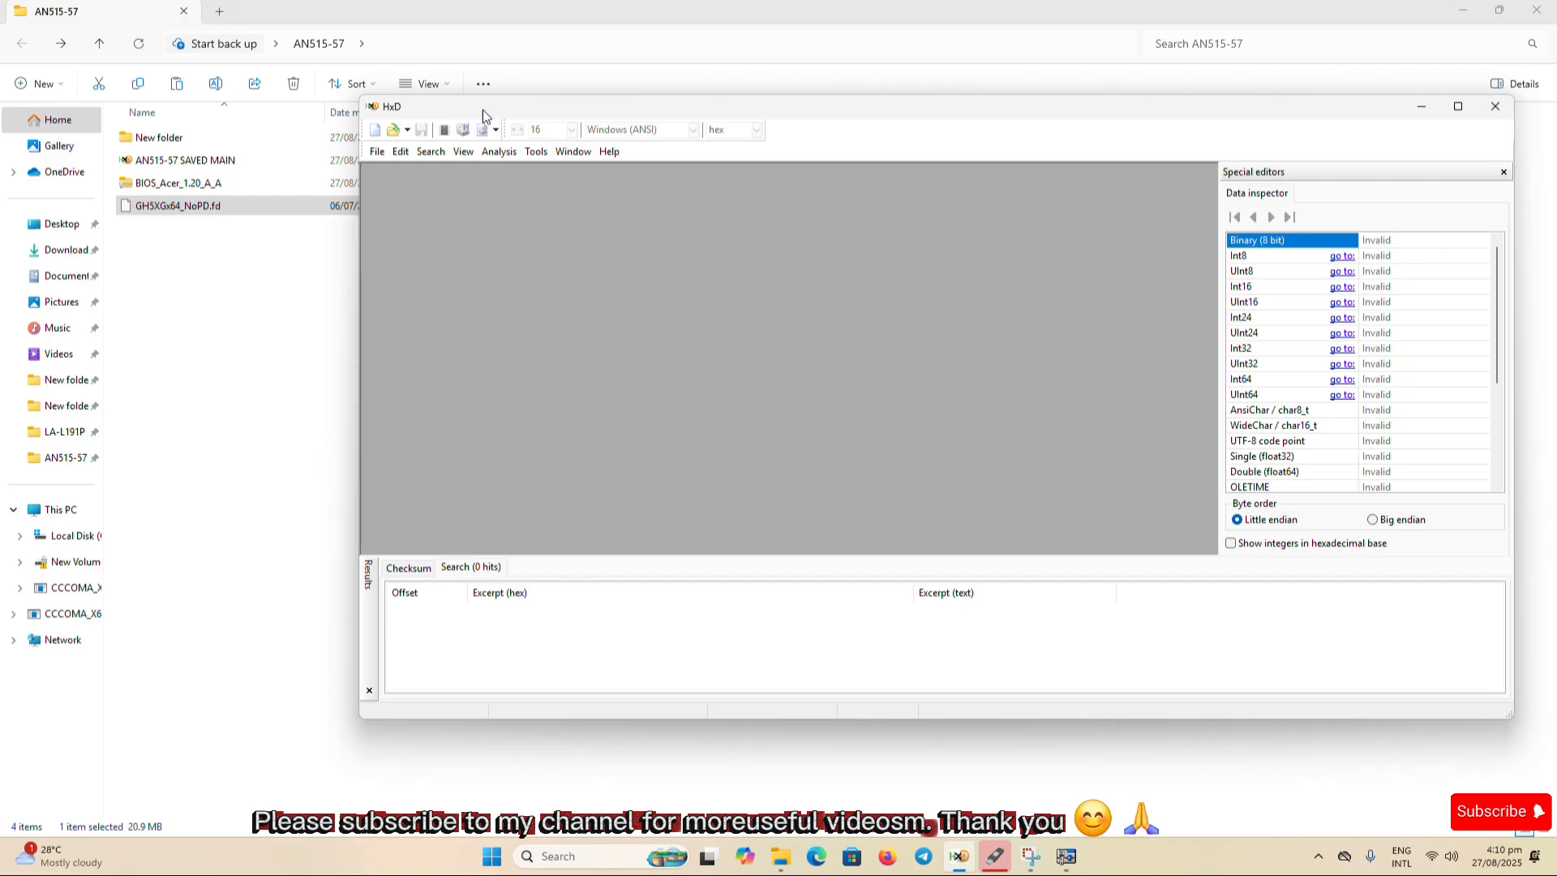
pyautogui.moveTo(484, 111); pyautogui.dragTo(285, 296)
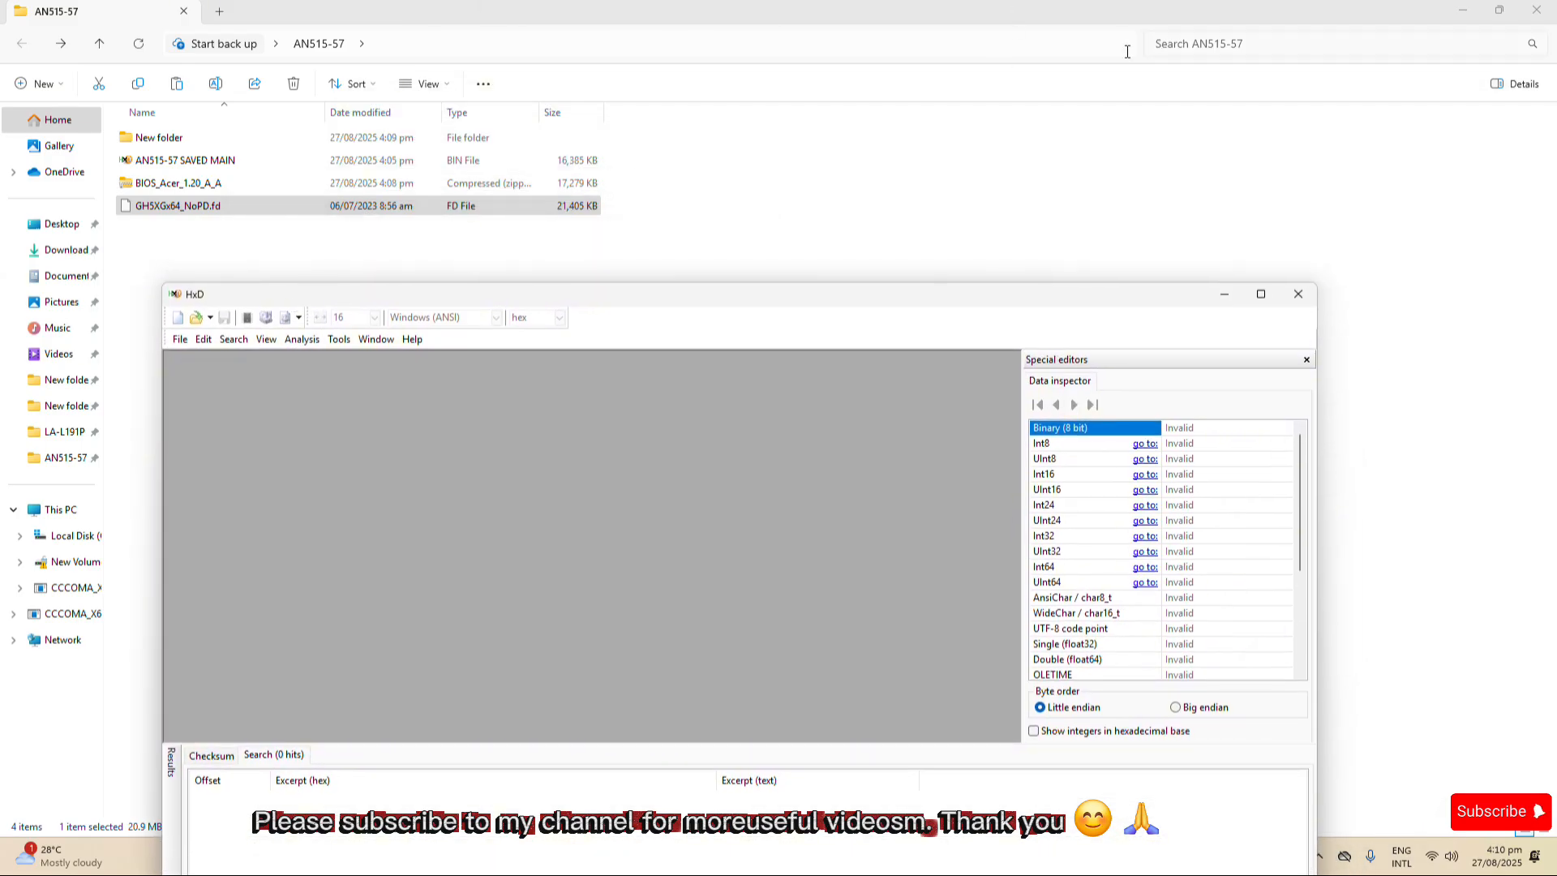
# - Restore the AN515-57 folder window and snap it side by side with the HxD window
pyautogui.click(1500, 14)
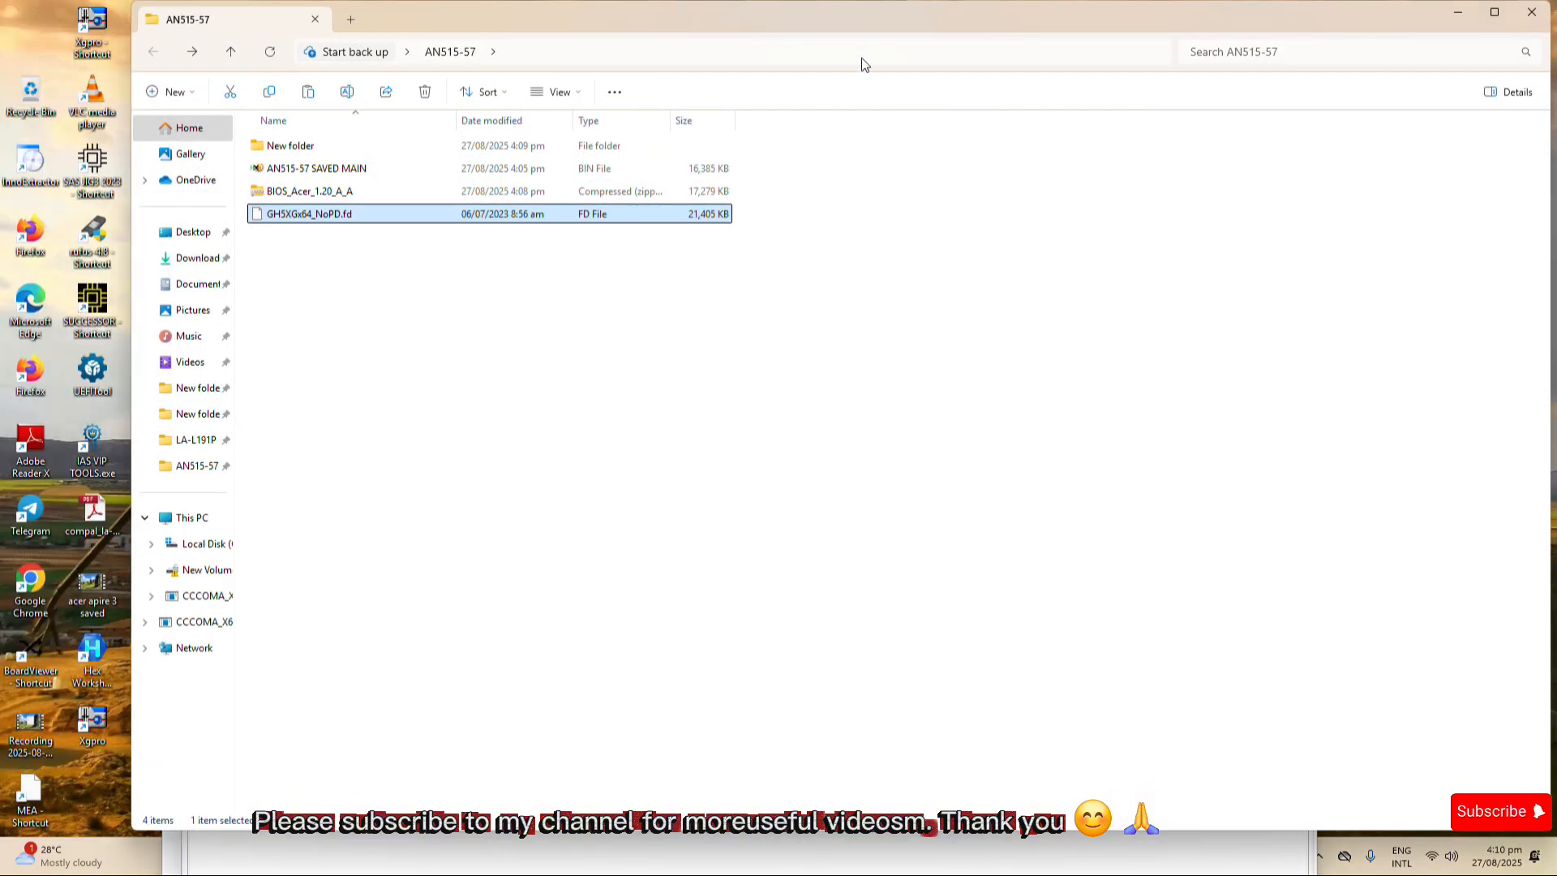
pyautogui.click(861, 58)
pyautogui.press('Escape')
pyautogui.click(1117, 75)
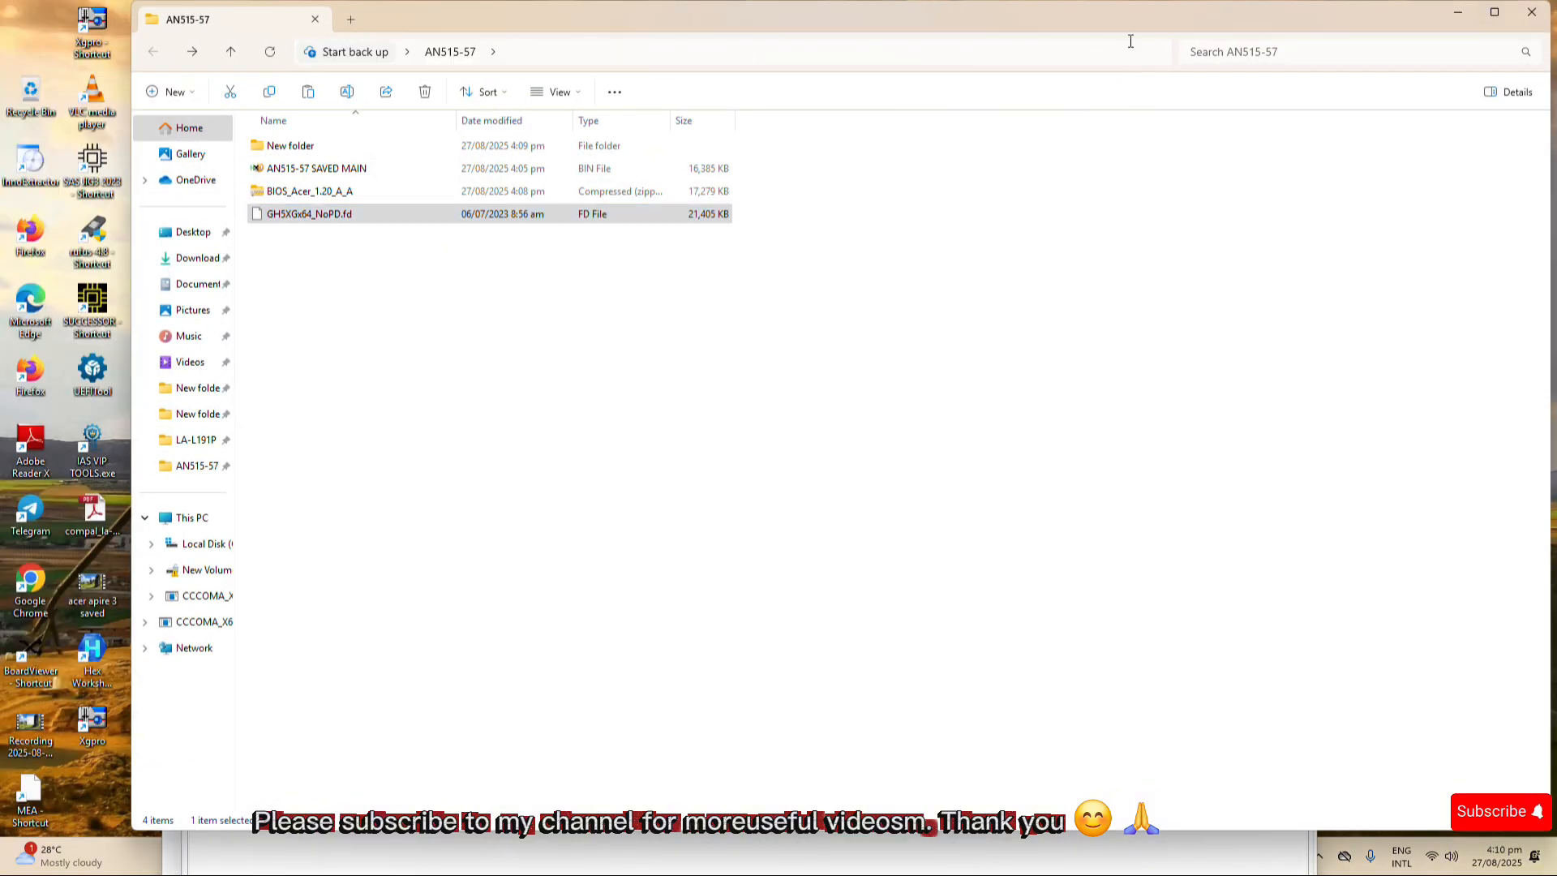
pyautogui.moveTo(1126, 20); pyautogui.dragTo(1553, 308)
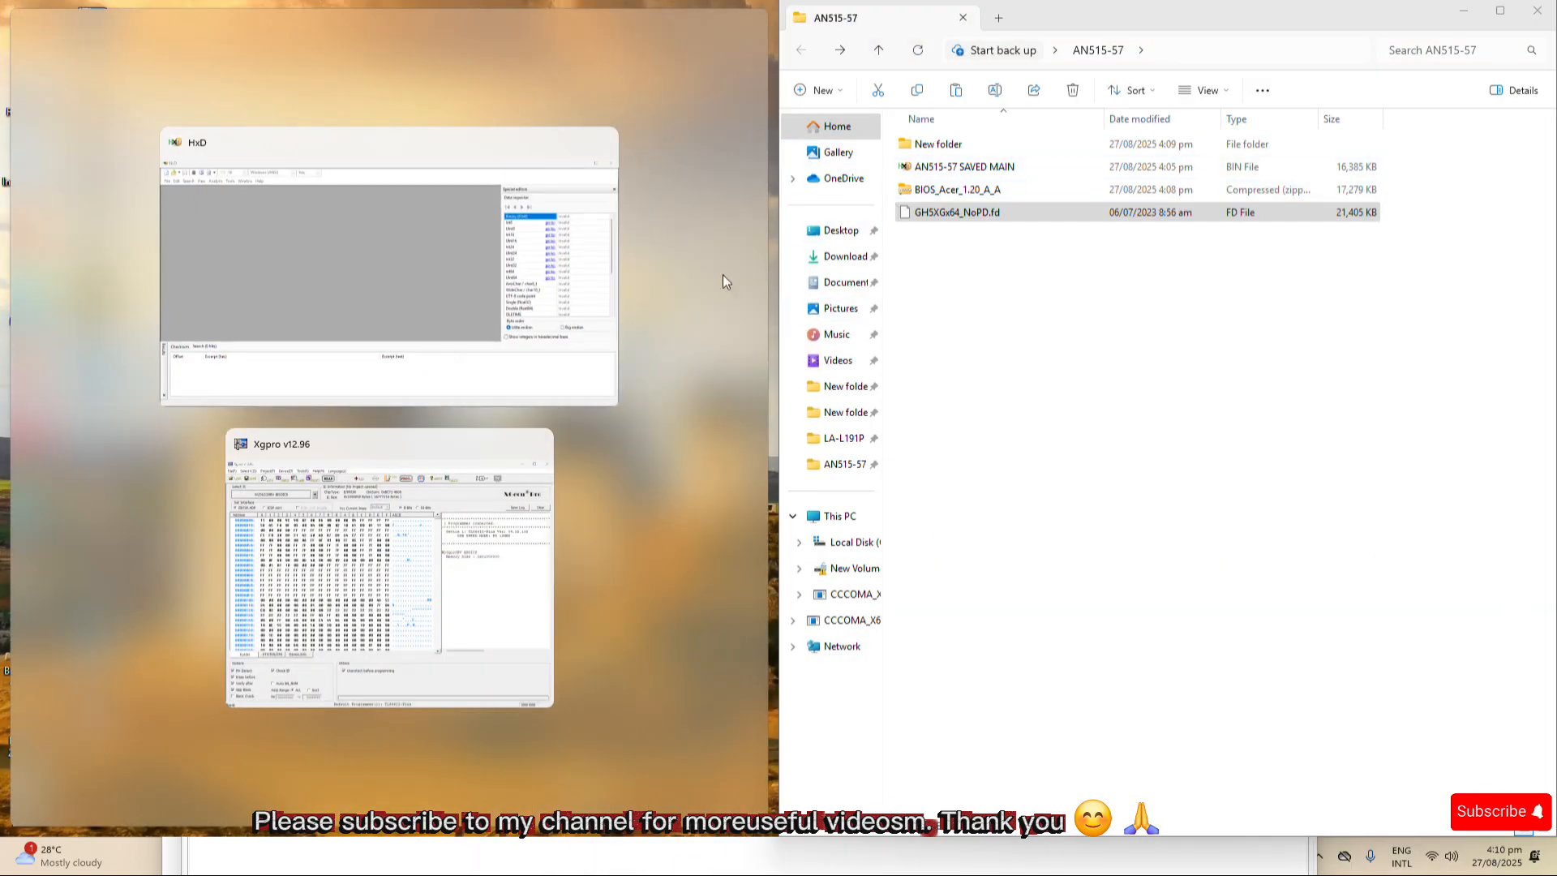
pyautogui.click(428, 318)
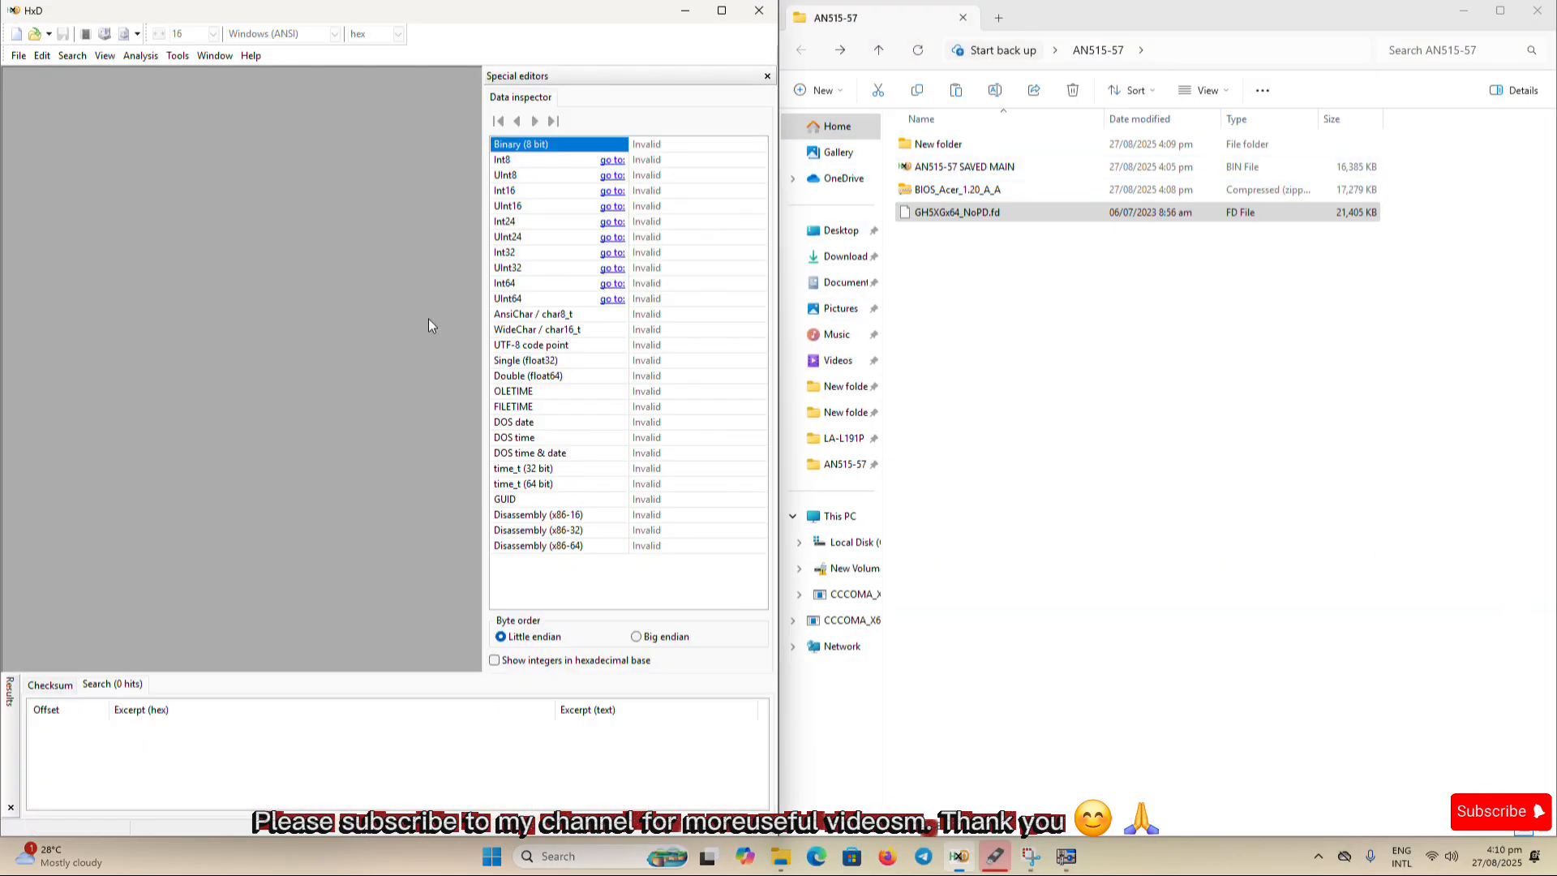
# - Open AN515-57 SAVED MAIN and GH5XGx64_NoPD.fd together in HxD and maximize its window
pyautogui.click(930, 213)
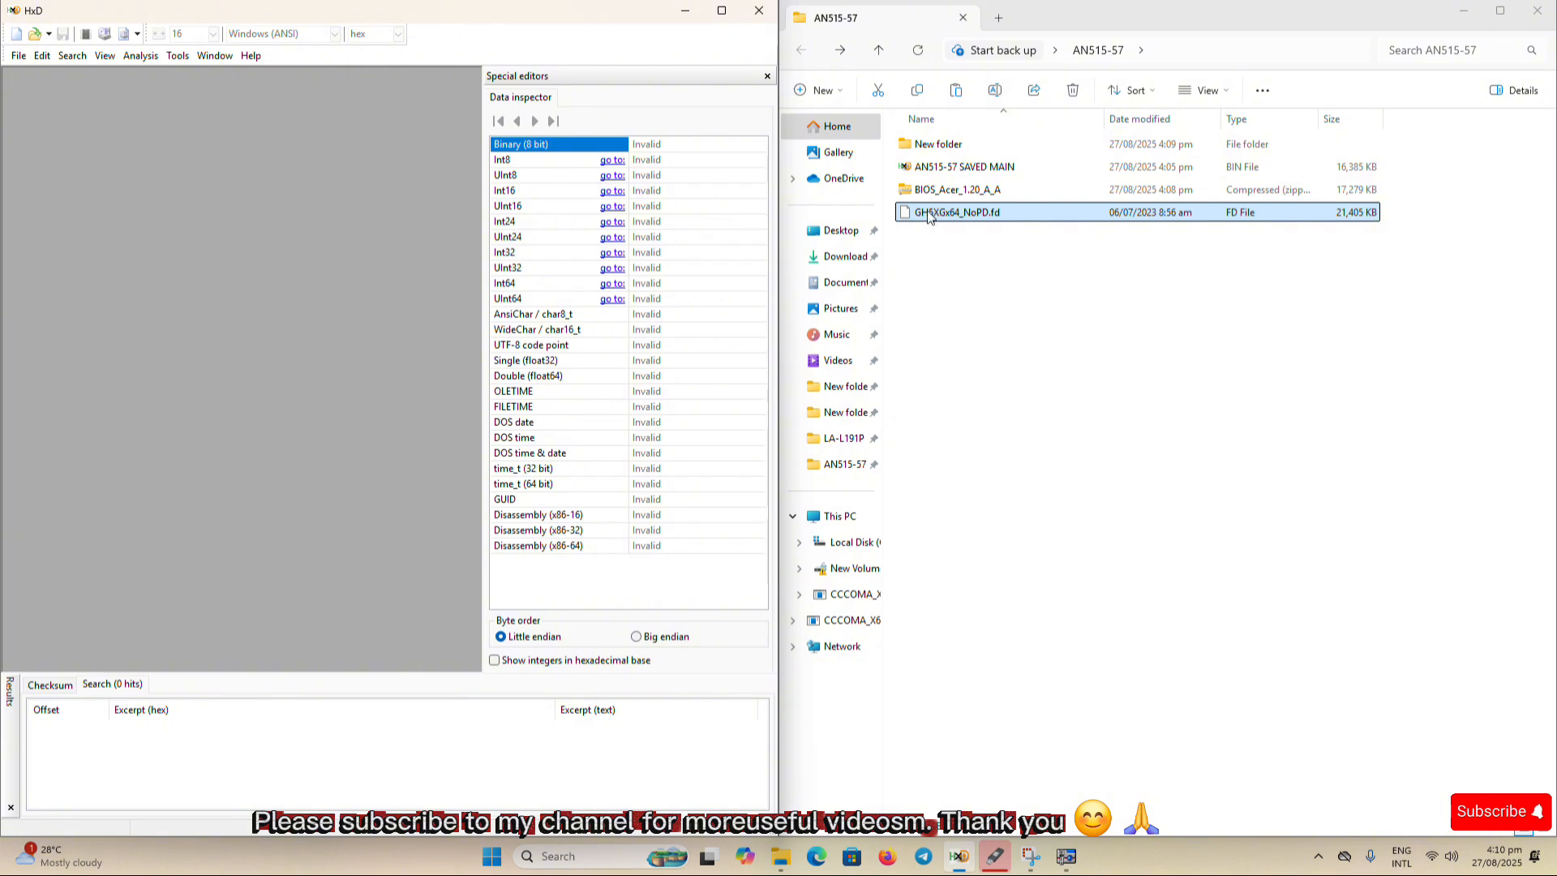
pyautogui.keyDown('ctrl'); pyautogui.click(945, 171); pyautogui.keyUp('ctrl')
pyautogui.moveTo(943, 170); pyautogui.dragTo(423, 223)
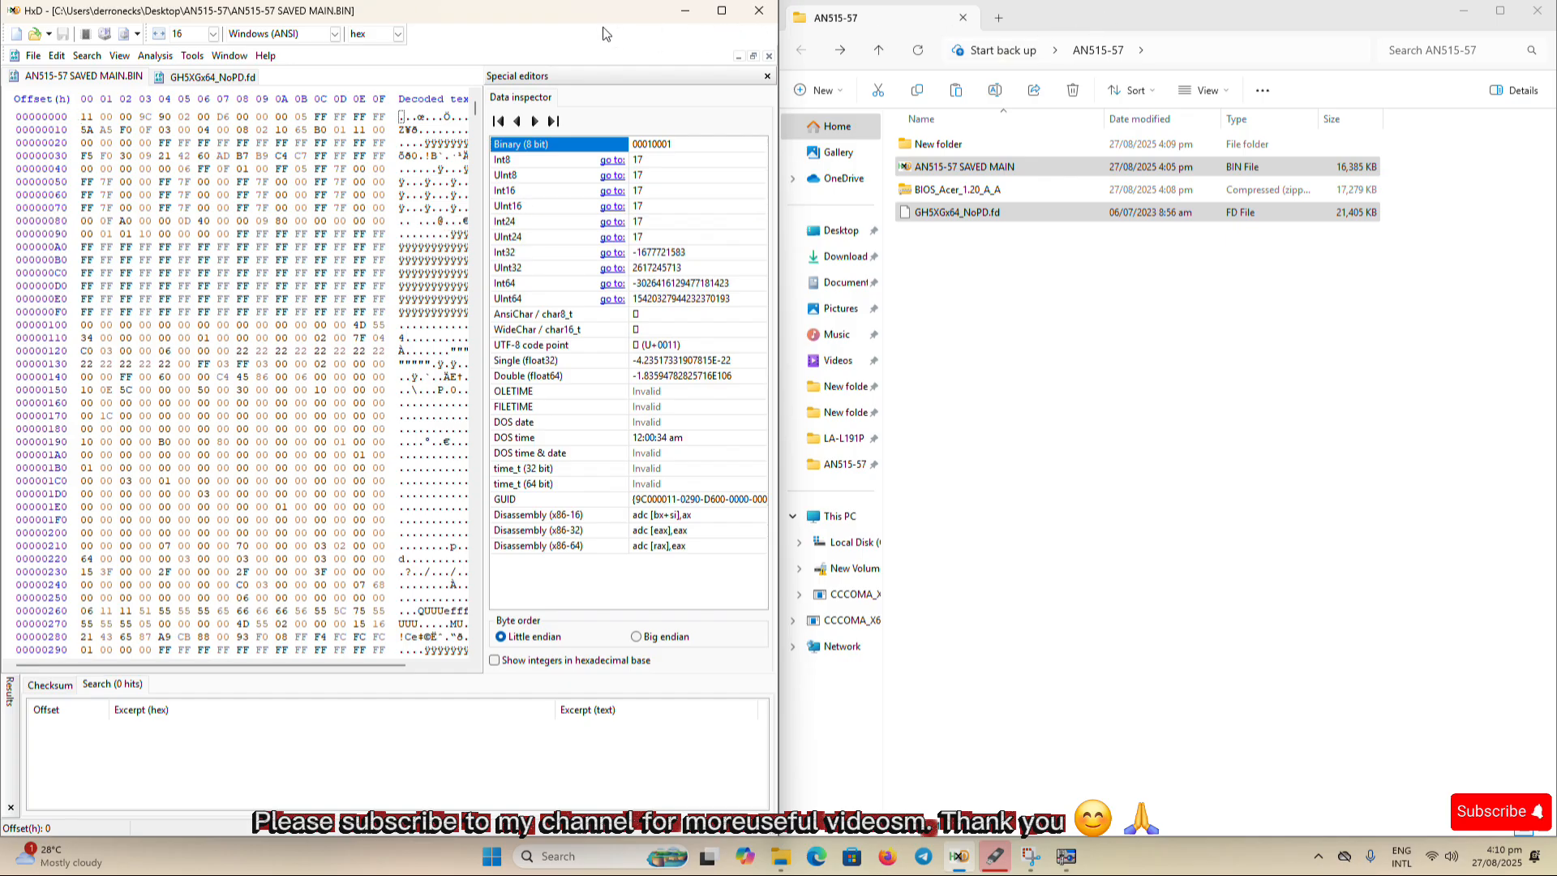
pyautogui.moveTo(629, 17); pyautogui.dragTo(740, 136)
pyautogui.click(756, 129)
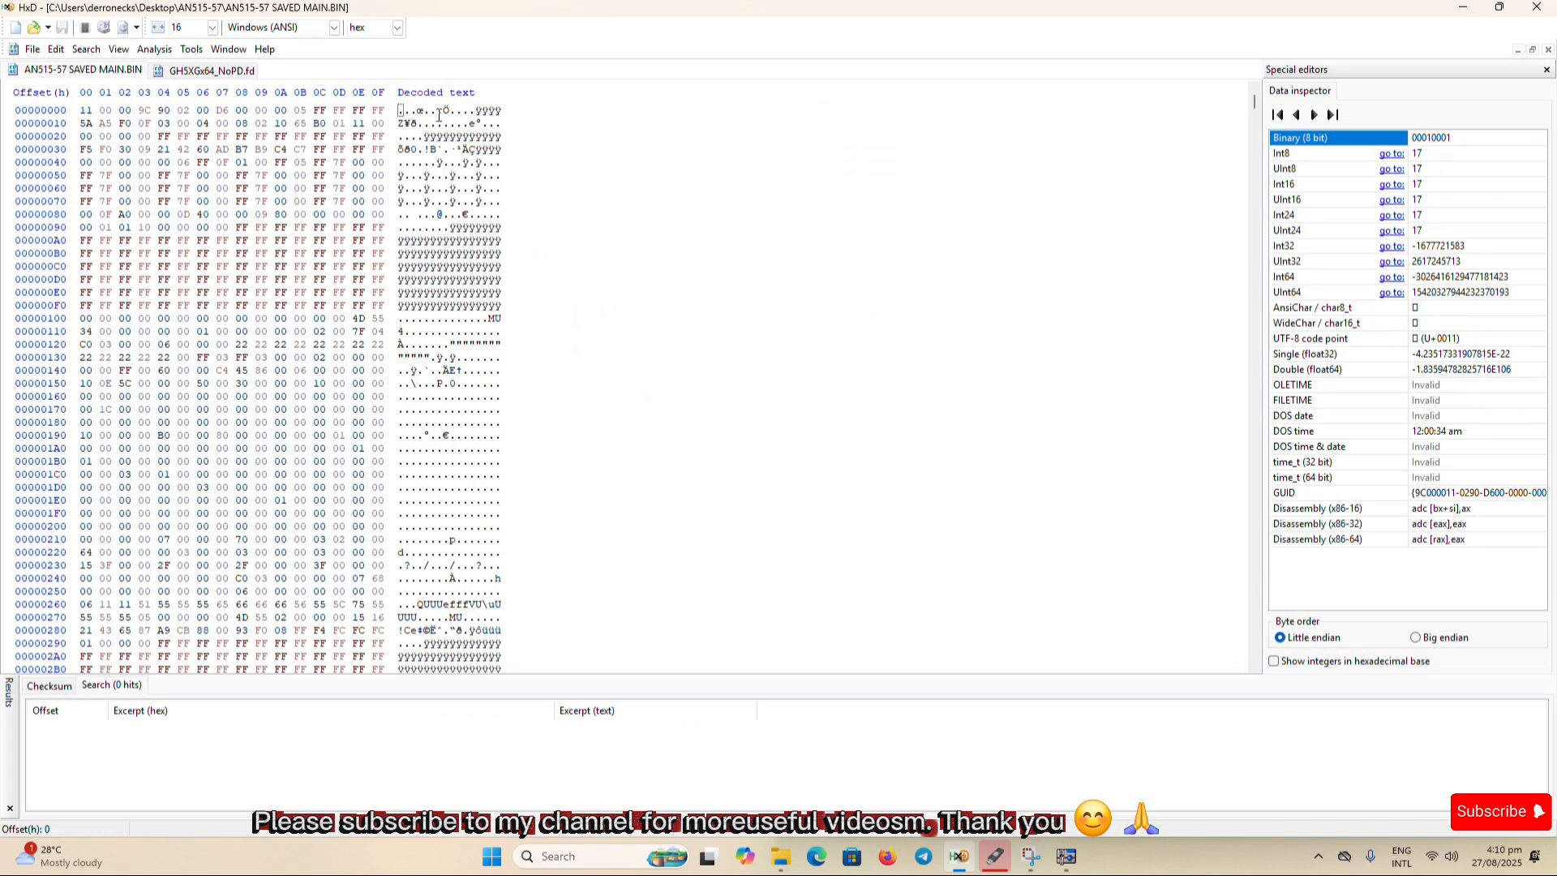
# - Compare the start of both open files, and copy the first two rows of bytes (offsets 0-1F) from AN515-57 SAVED MAIN.BIN
pyautogui.click(177, 71)
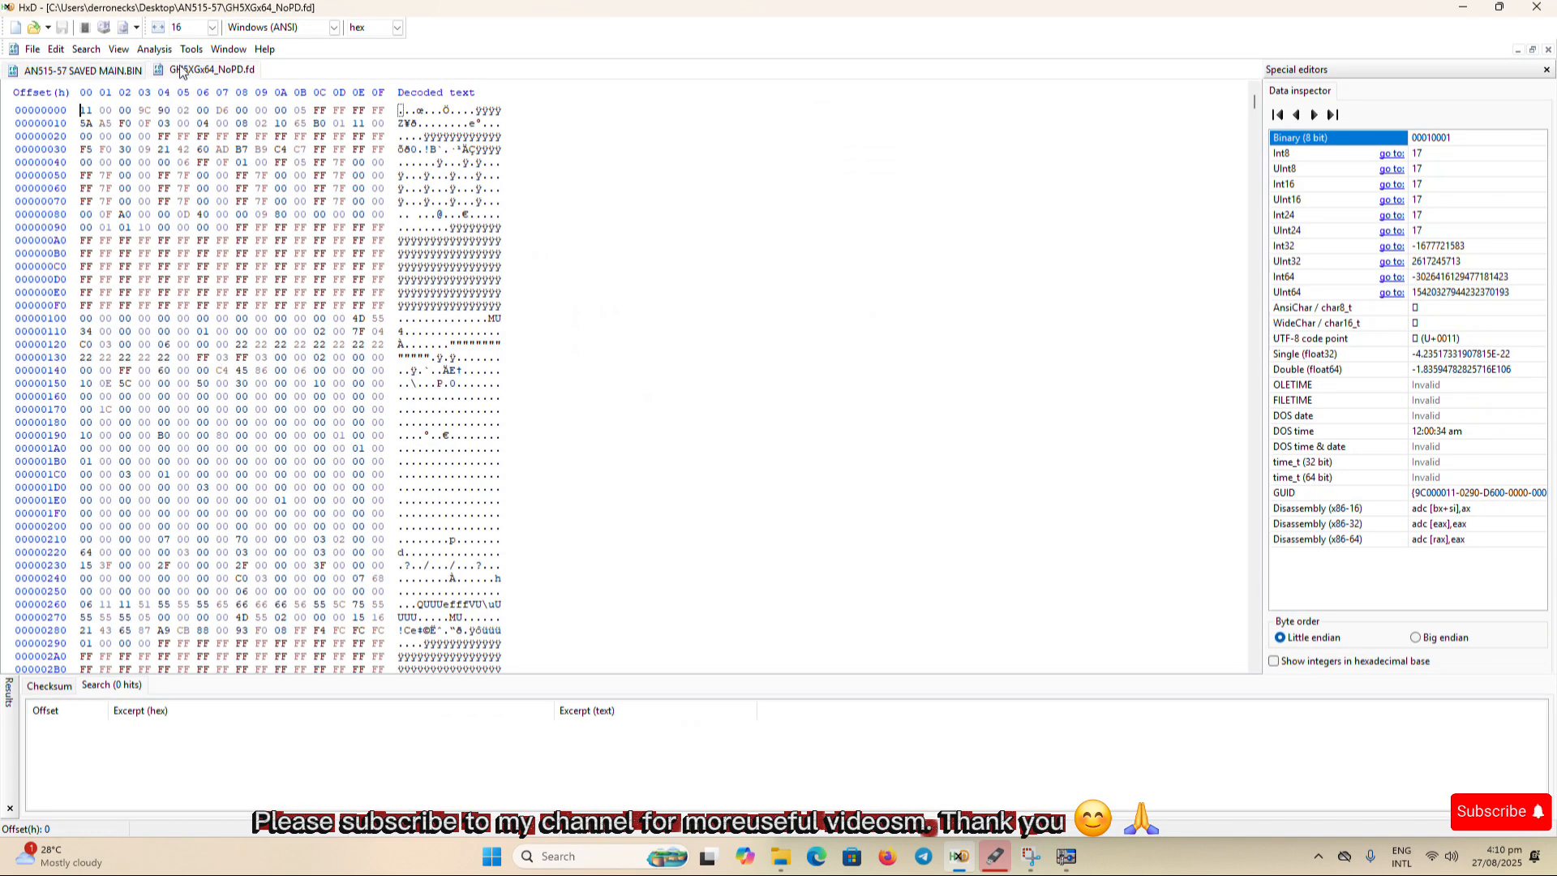
pyautogui.click(90, 71)
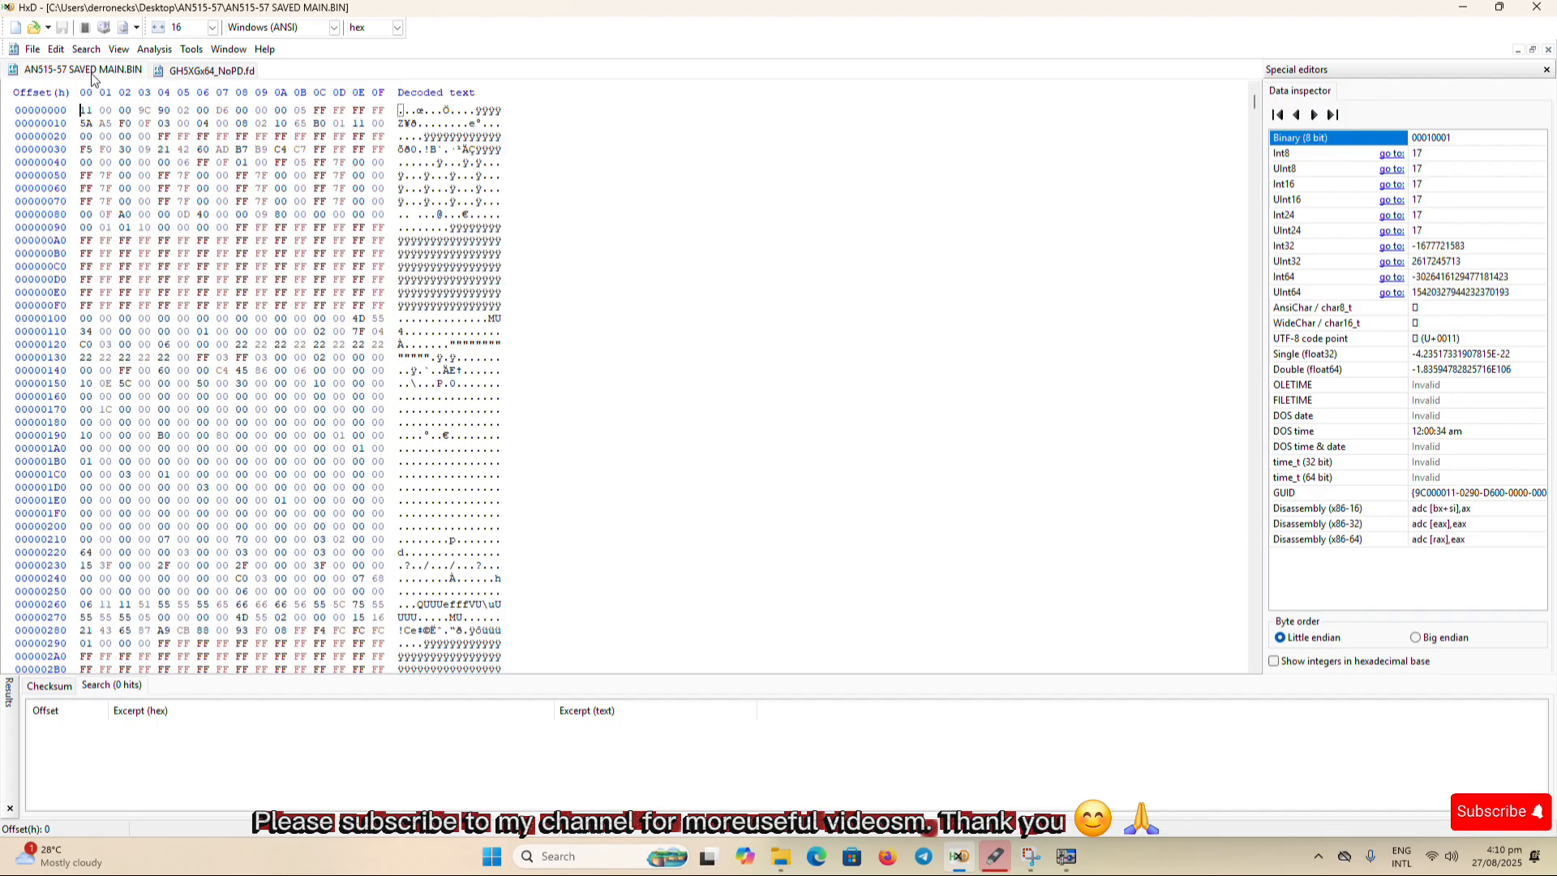
pyautogui.click(196, 71)
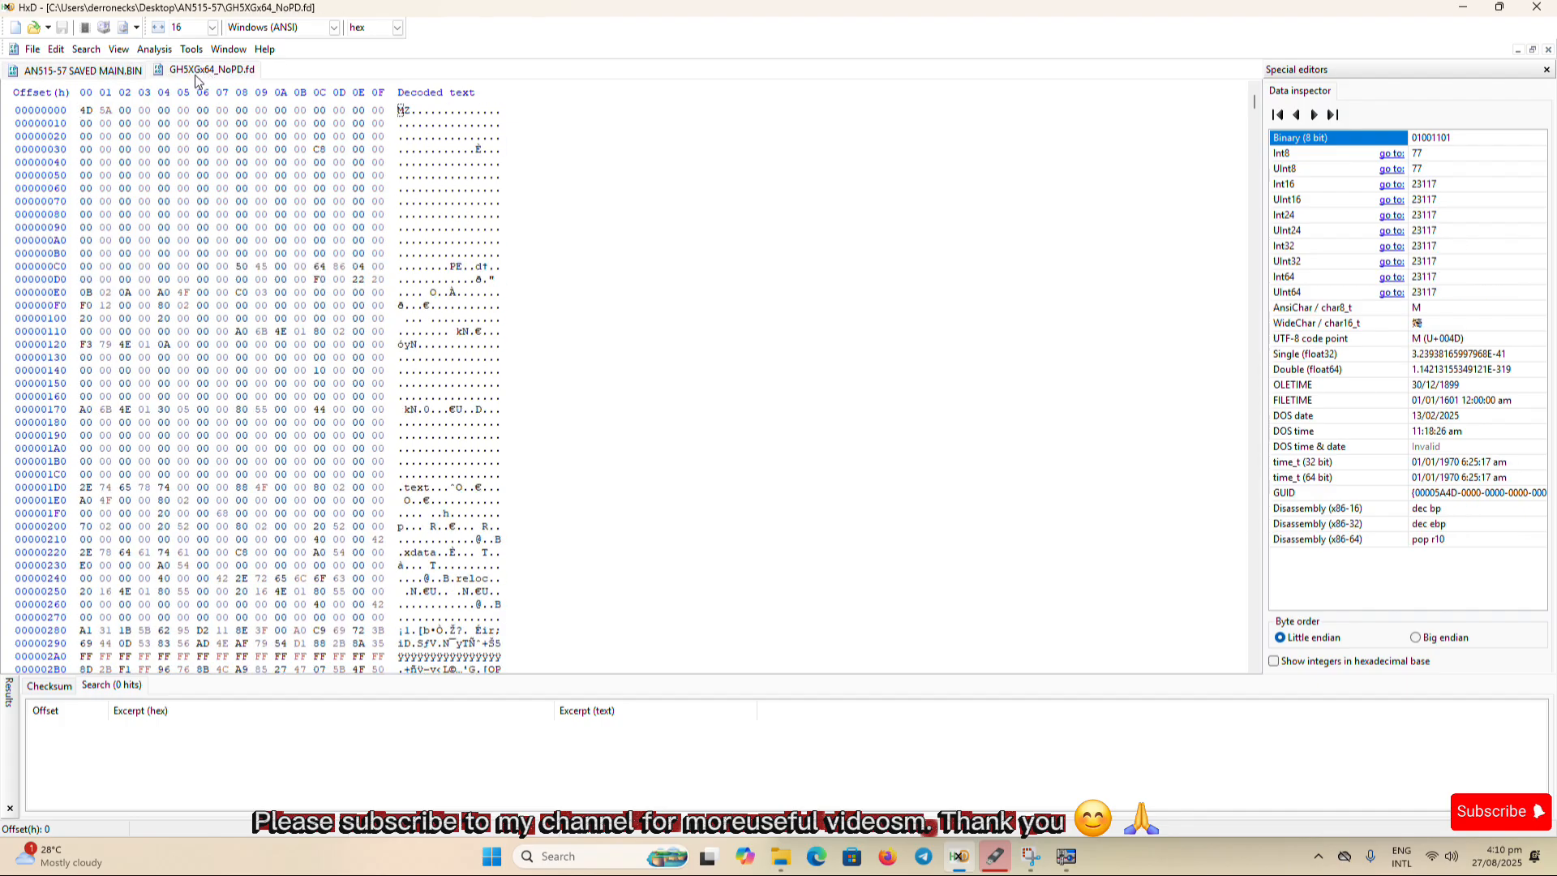
pyautogui.click(73, 73)
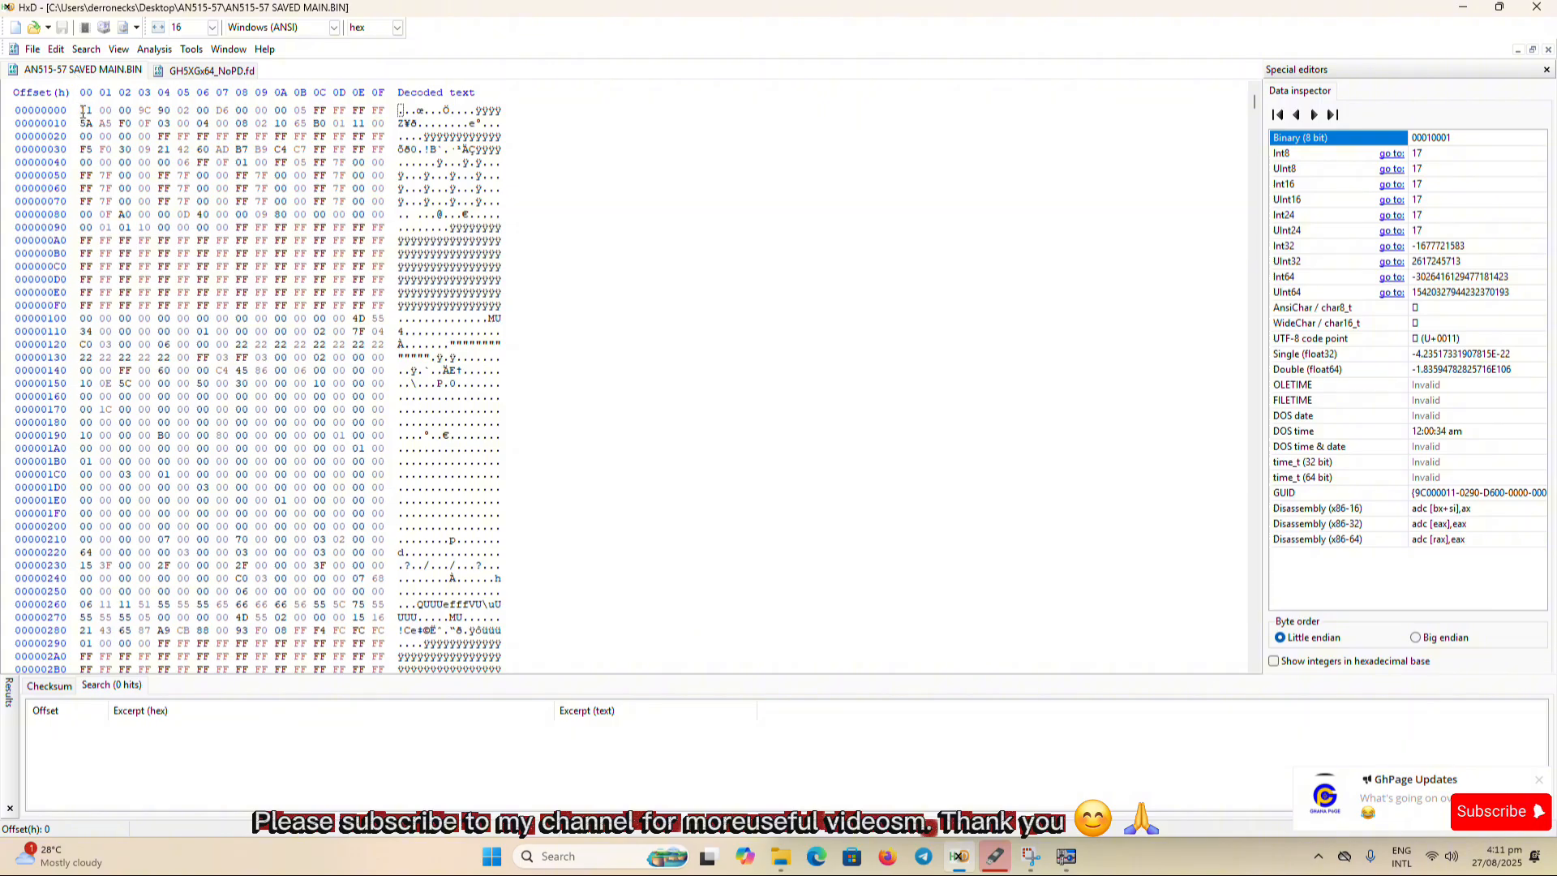
pyautogui.moveTo(83, 111); pyautogui.dragTo(382, 126)
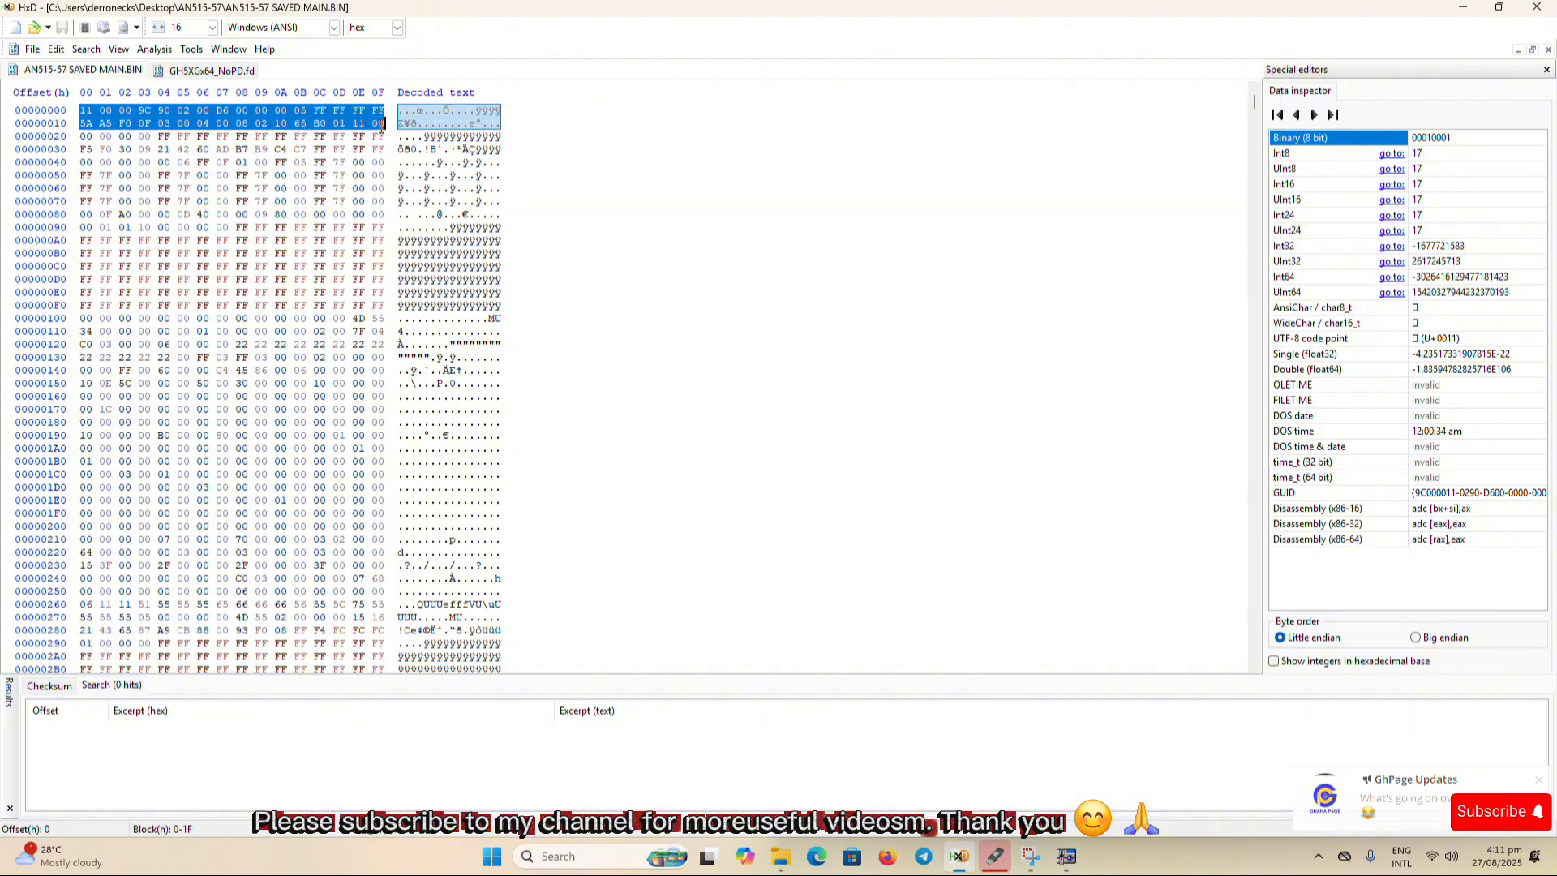
pyautogui.rightClick(354, 117)
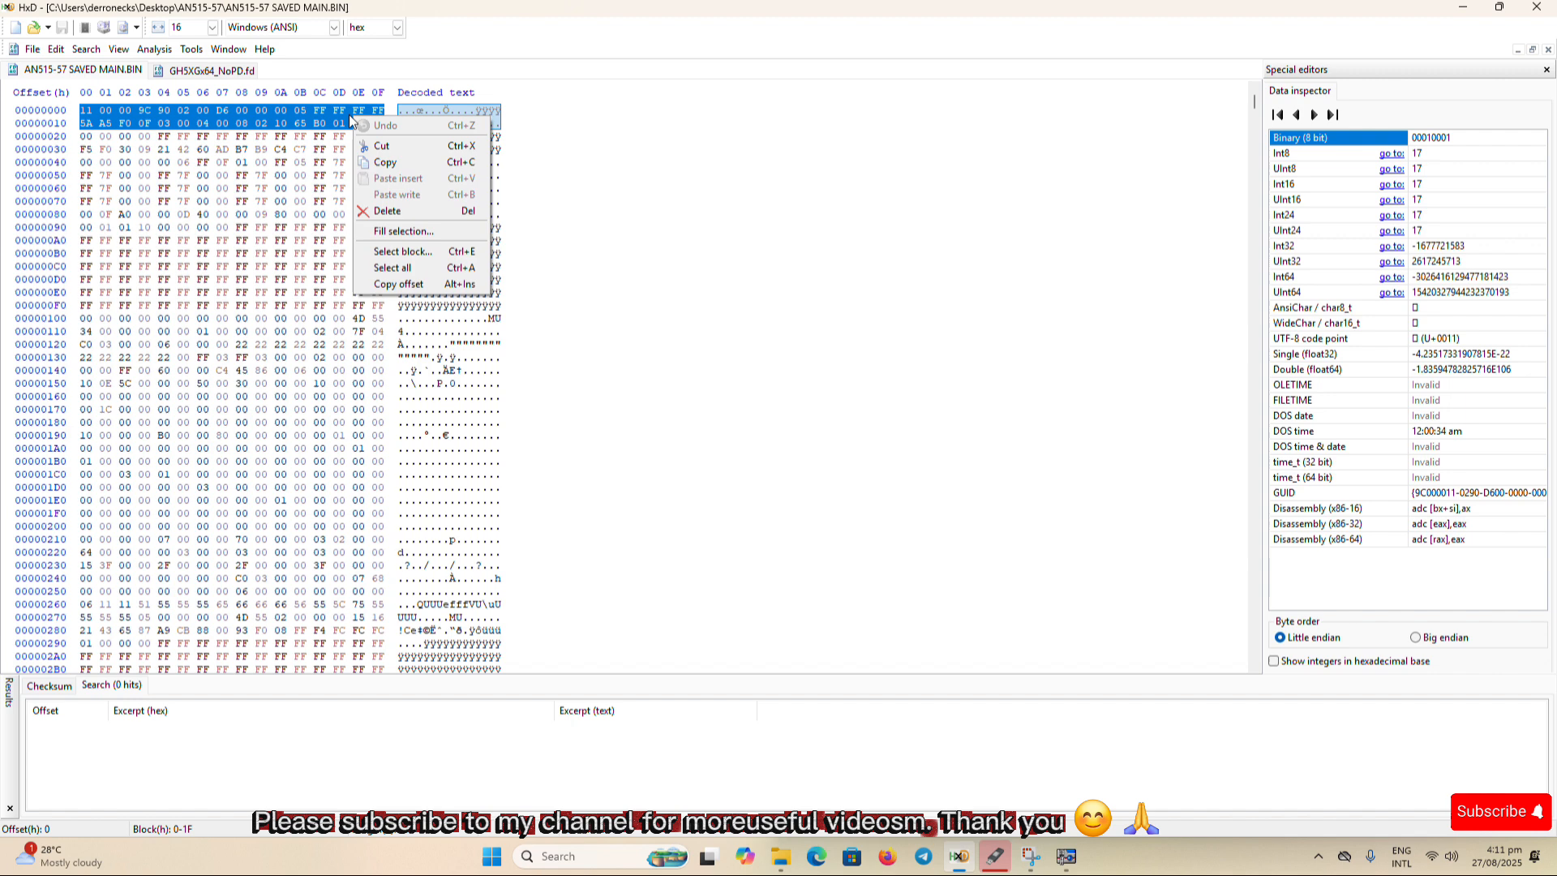
pyautogui.click(392, 163)
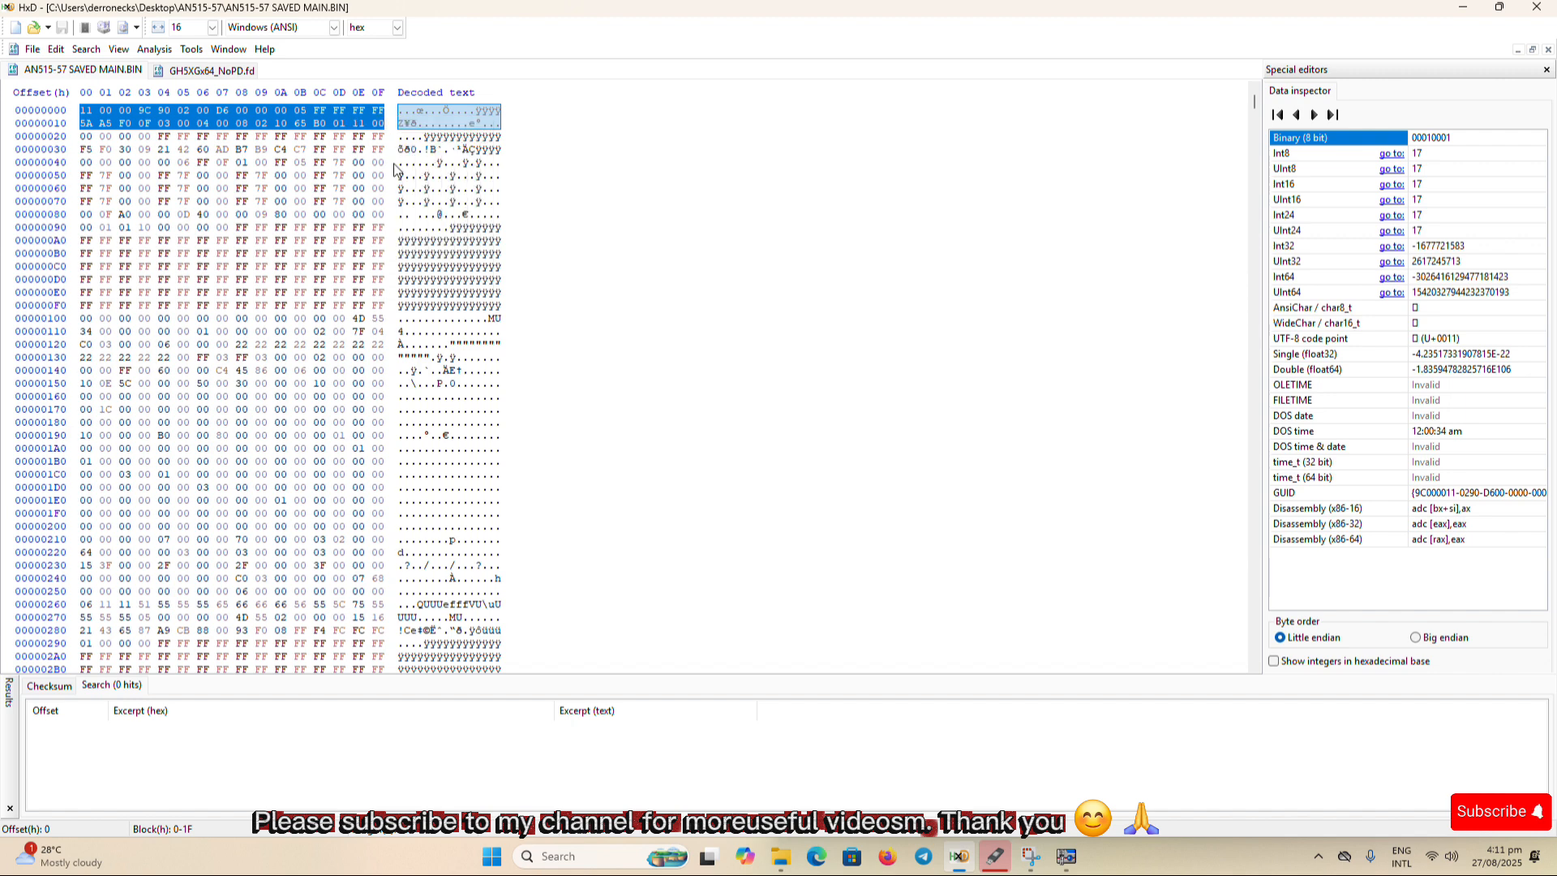
# - Search GH5XGx64_NoPD.fd for all occurrences of the copied bytes as hex values, with the search direction set to All
pyautogui.click(203, 72)
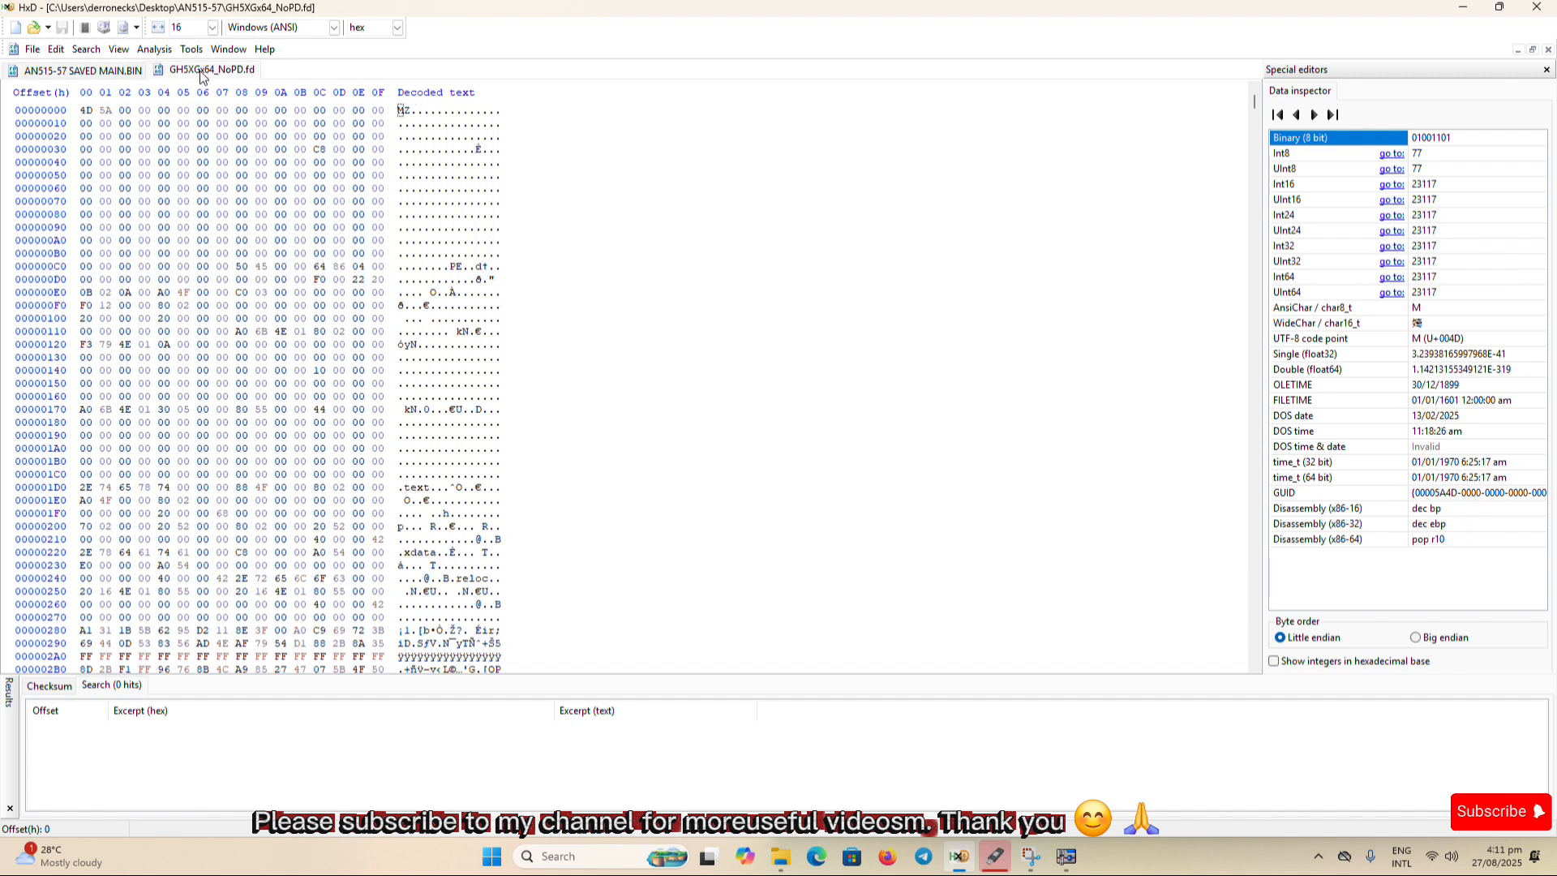
pyautogui.click(86, 49)
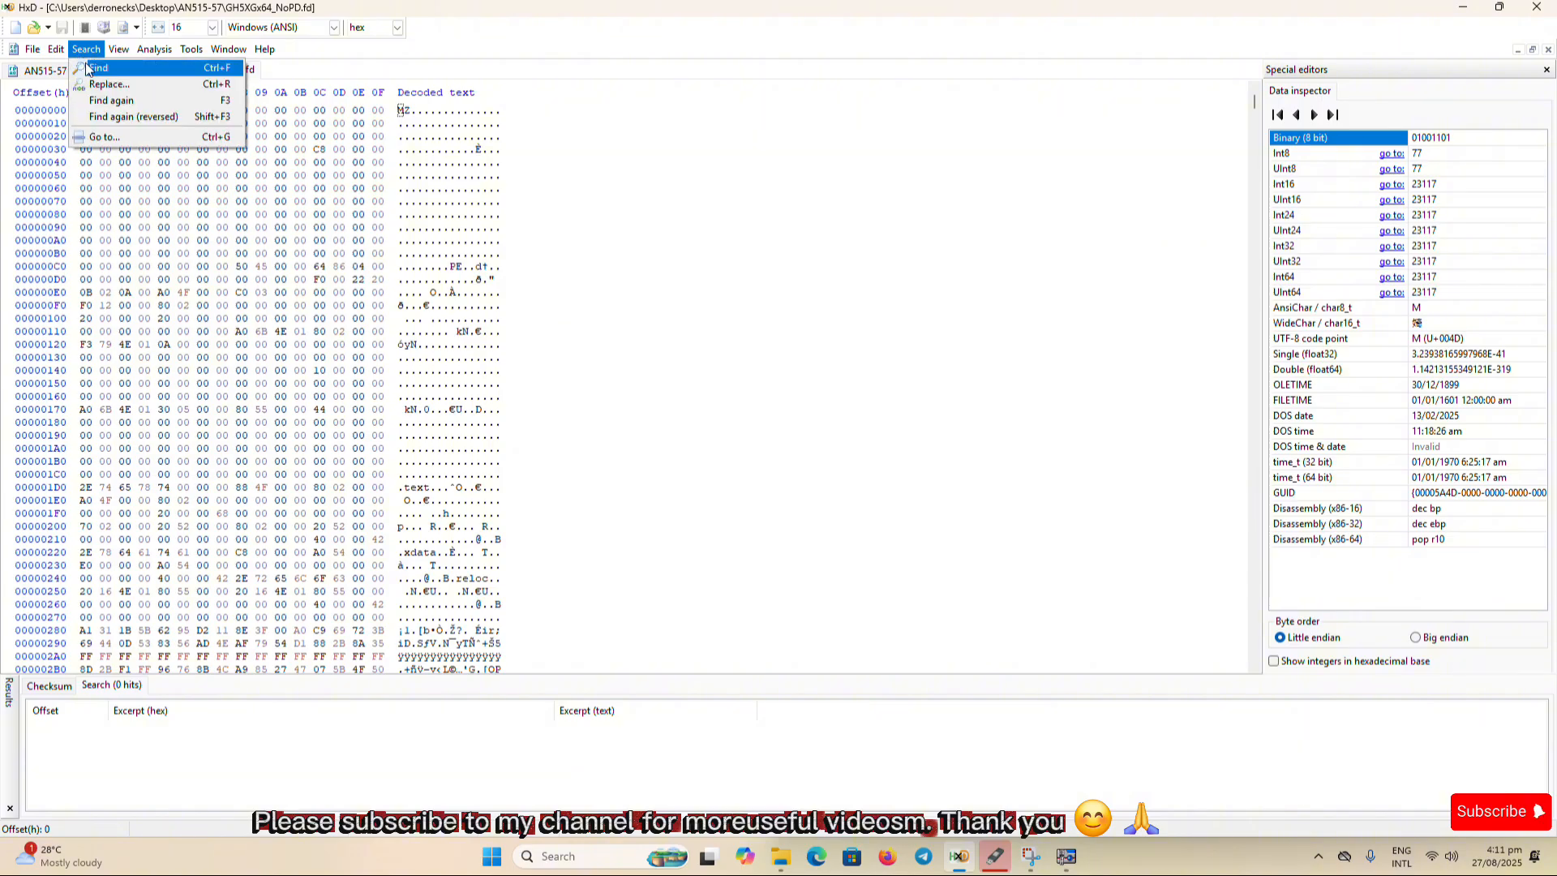
pyautogui.click(90, 68)
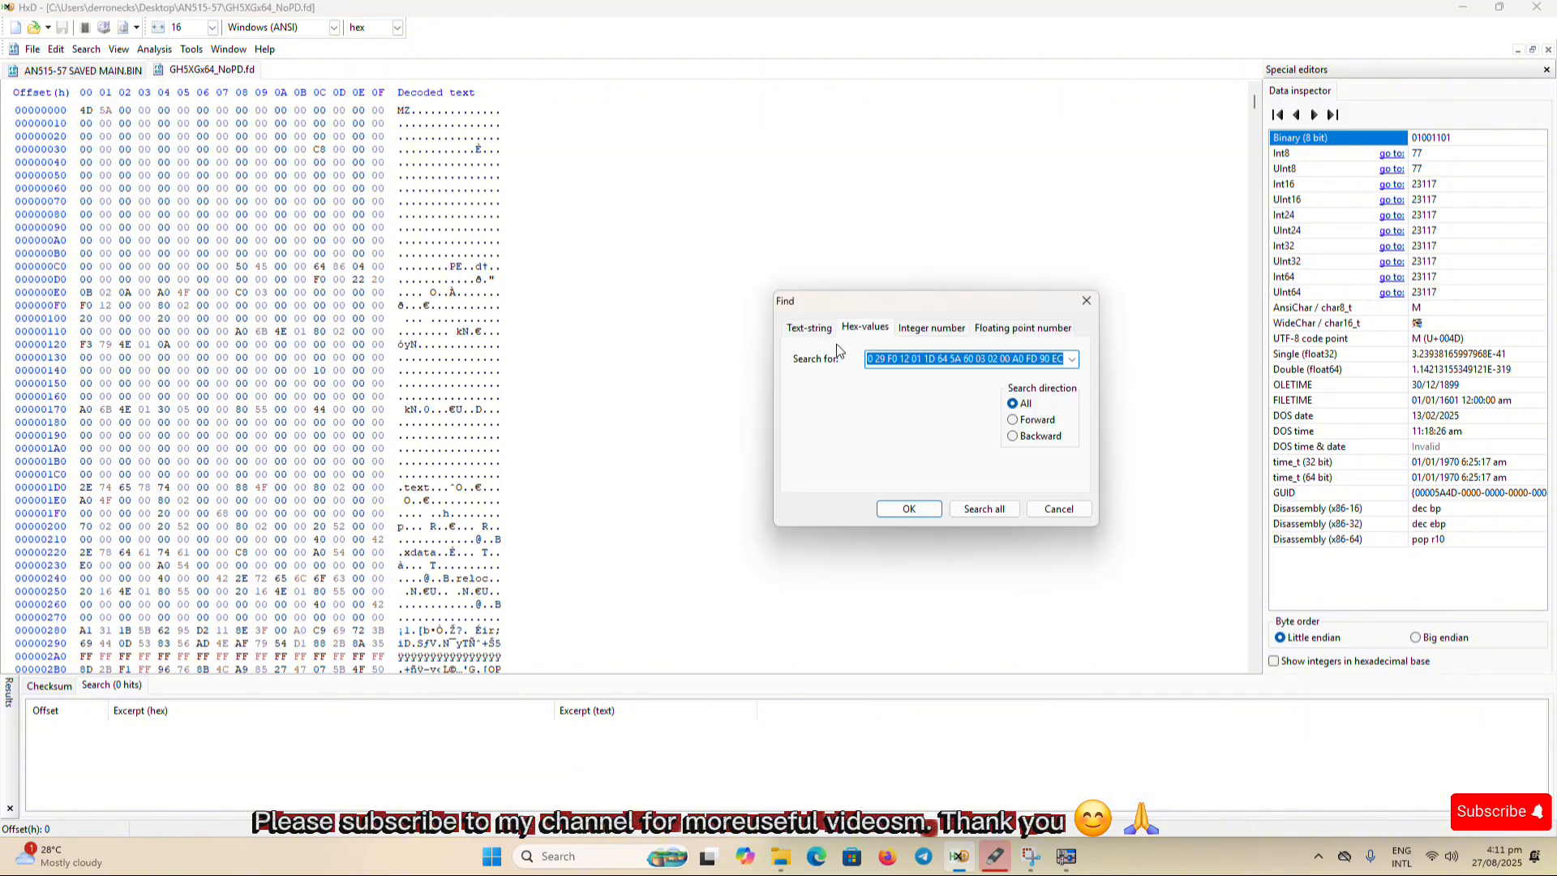
pyautogui.click(906, 360)
pyautogui.hotkey('ctrl', 'a')
pyautogui.hotkey('ctrl', 'v')
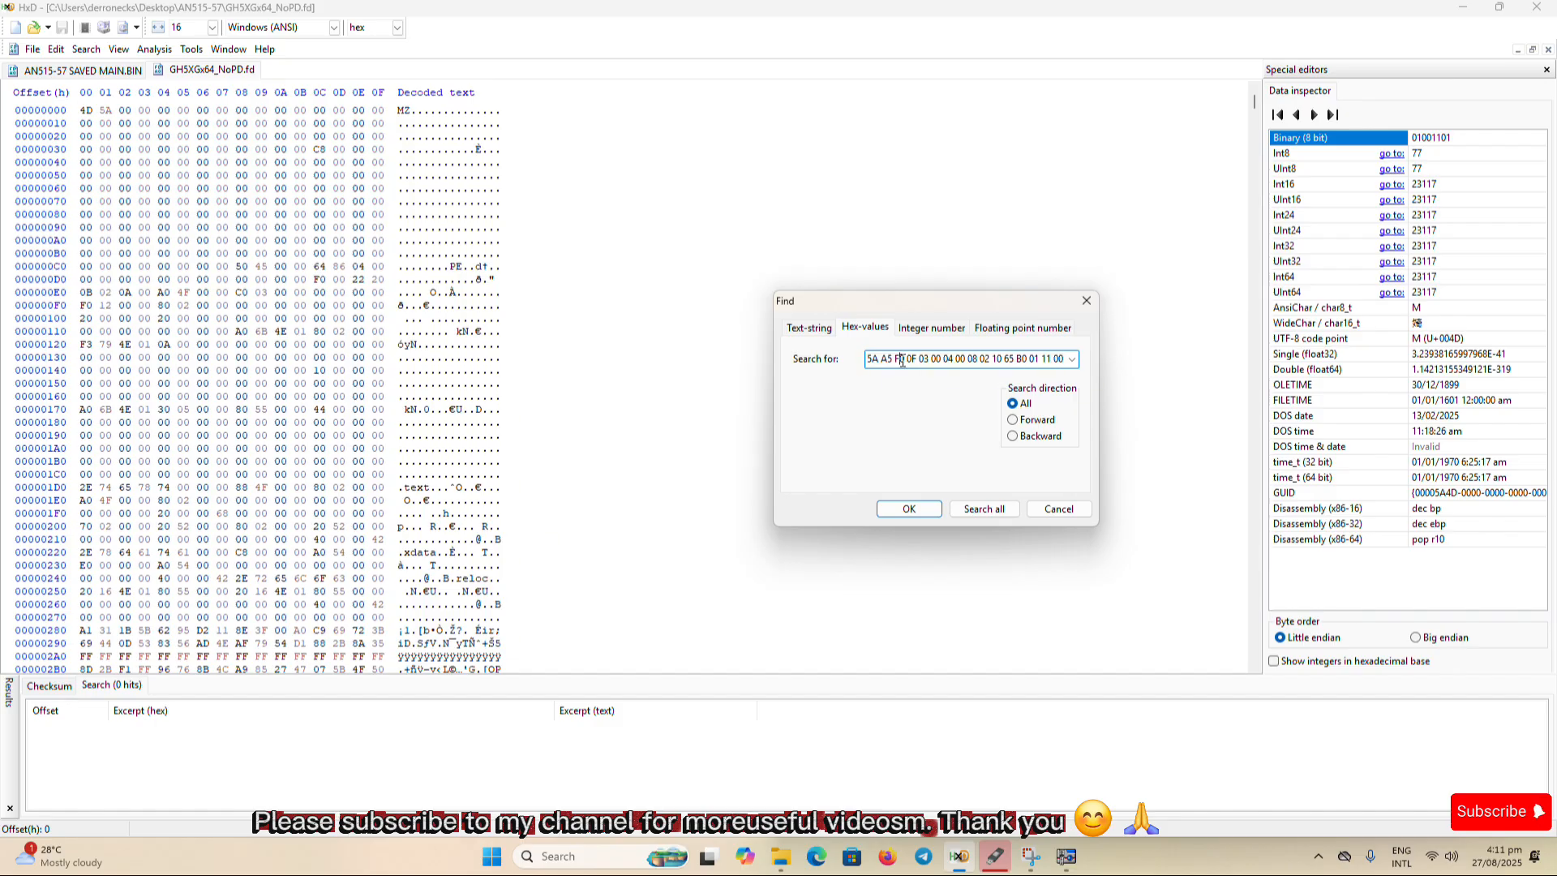
pyautogui.rightClick(903, 361)
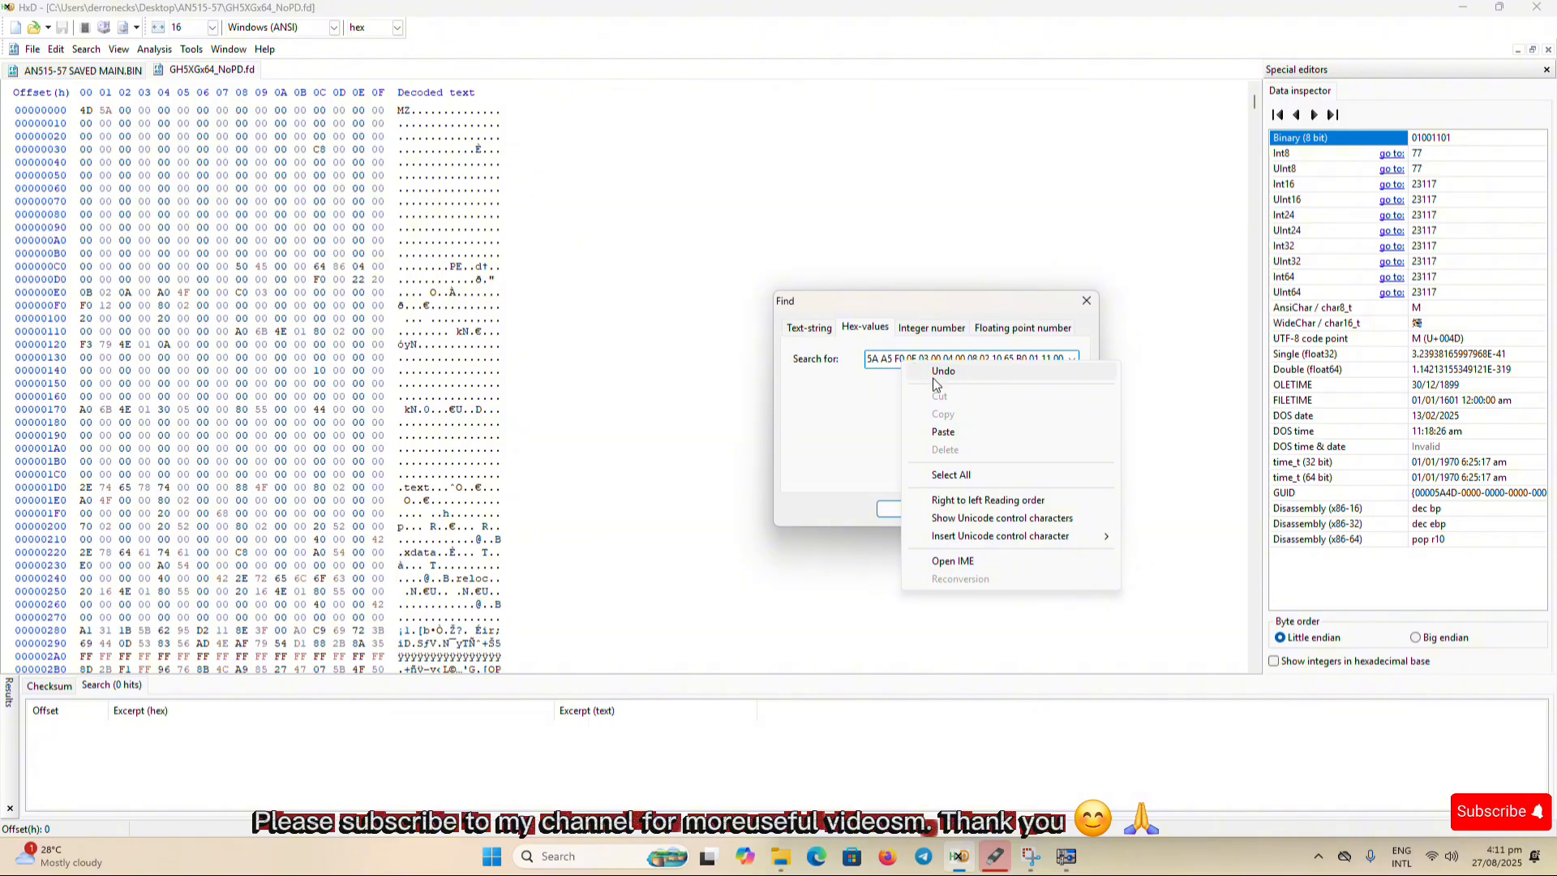
pyautogui.click(949, 474)
pyautogui.rightClick(914, 357)
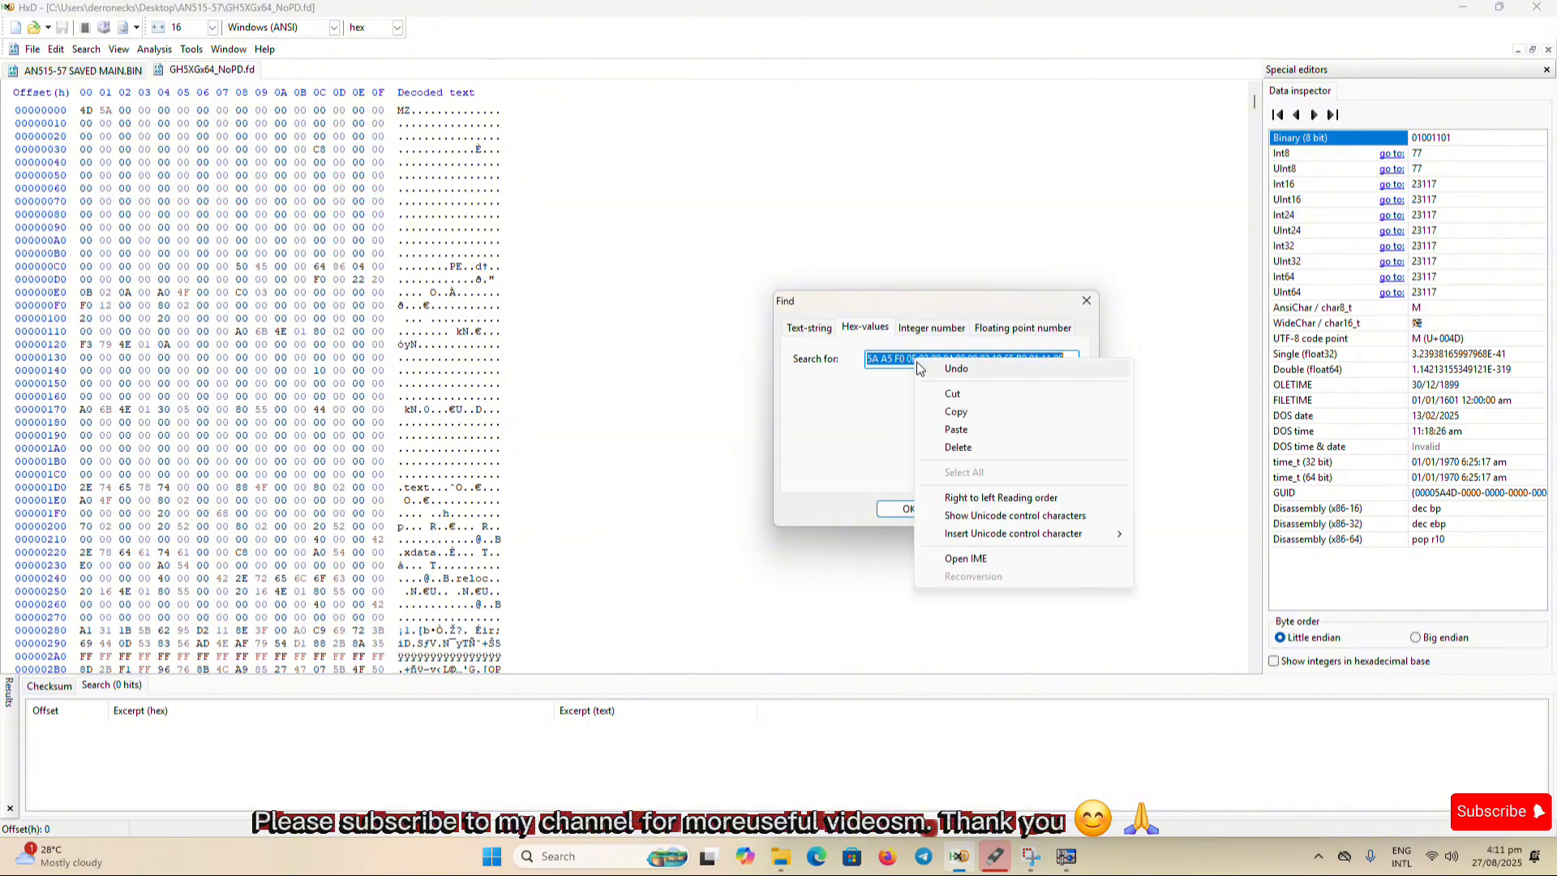
pyautogui.click(958, 430)
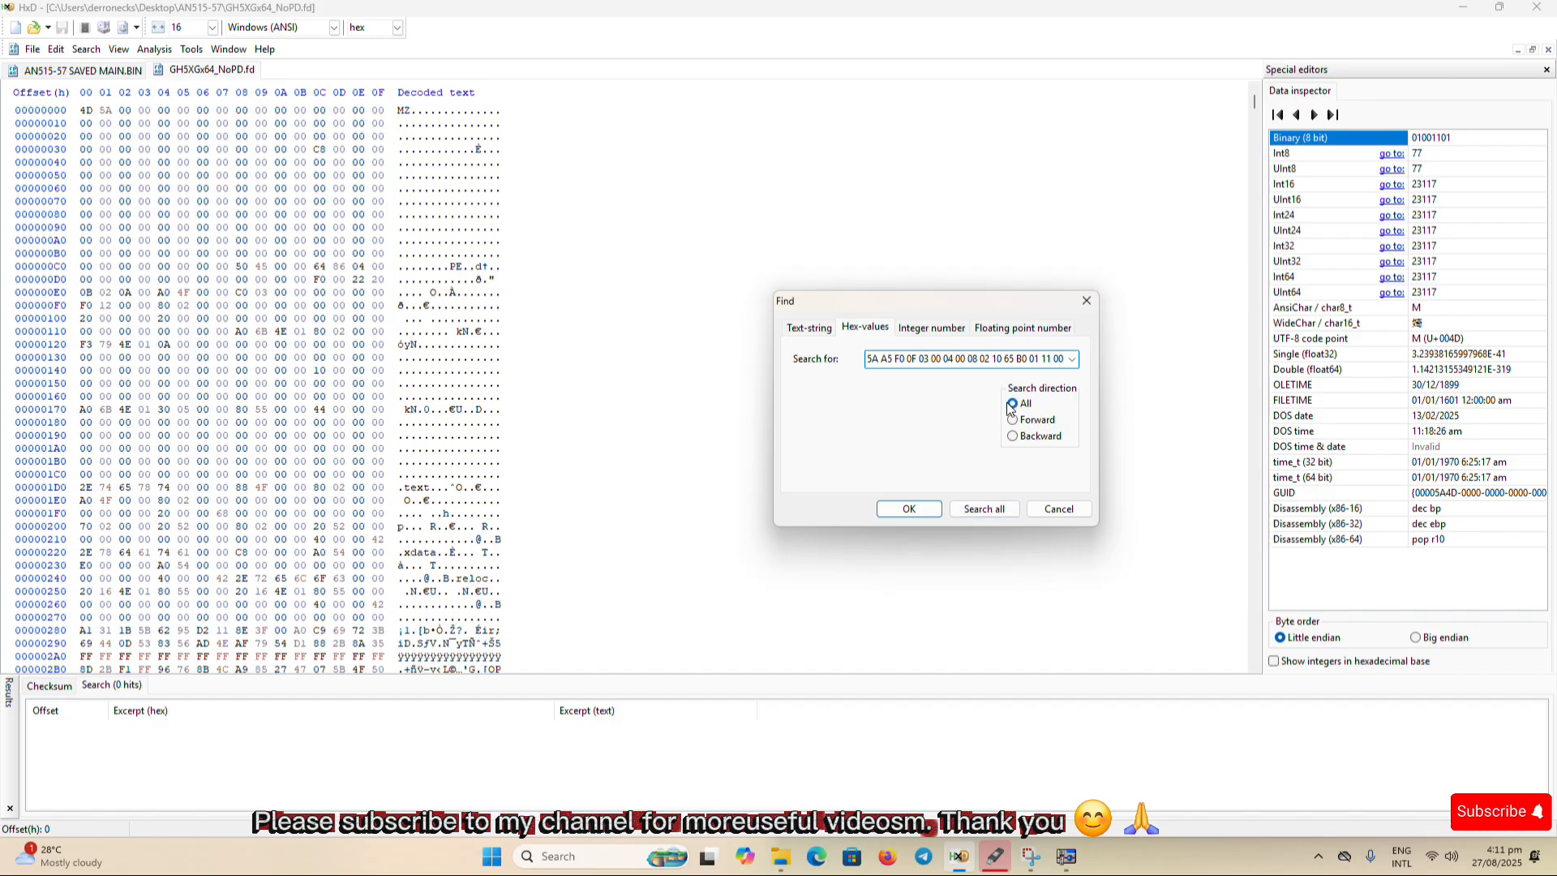
pyautogui.click(985, 510)
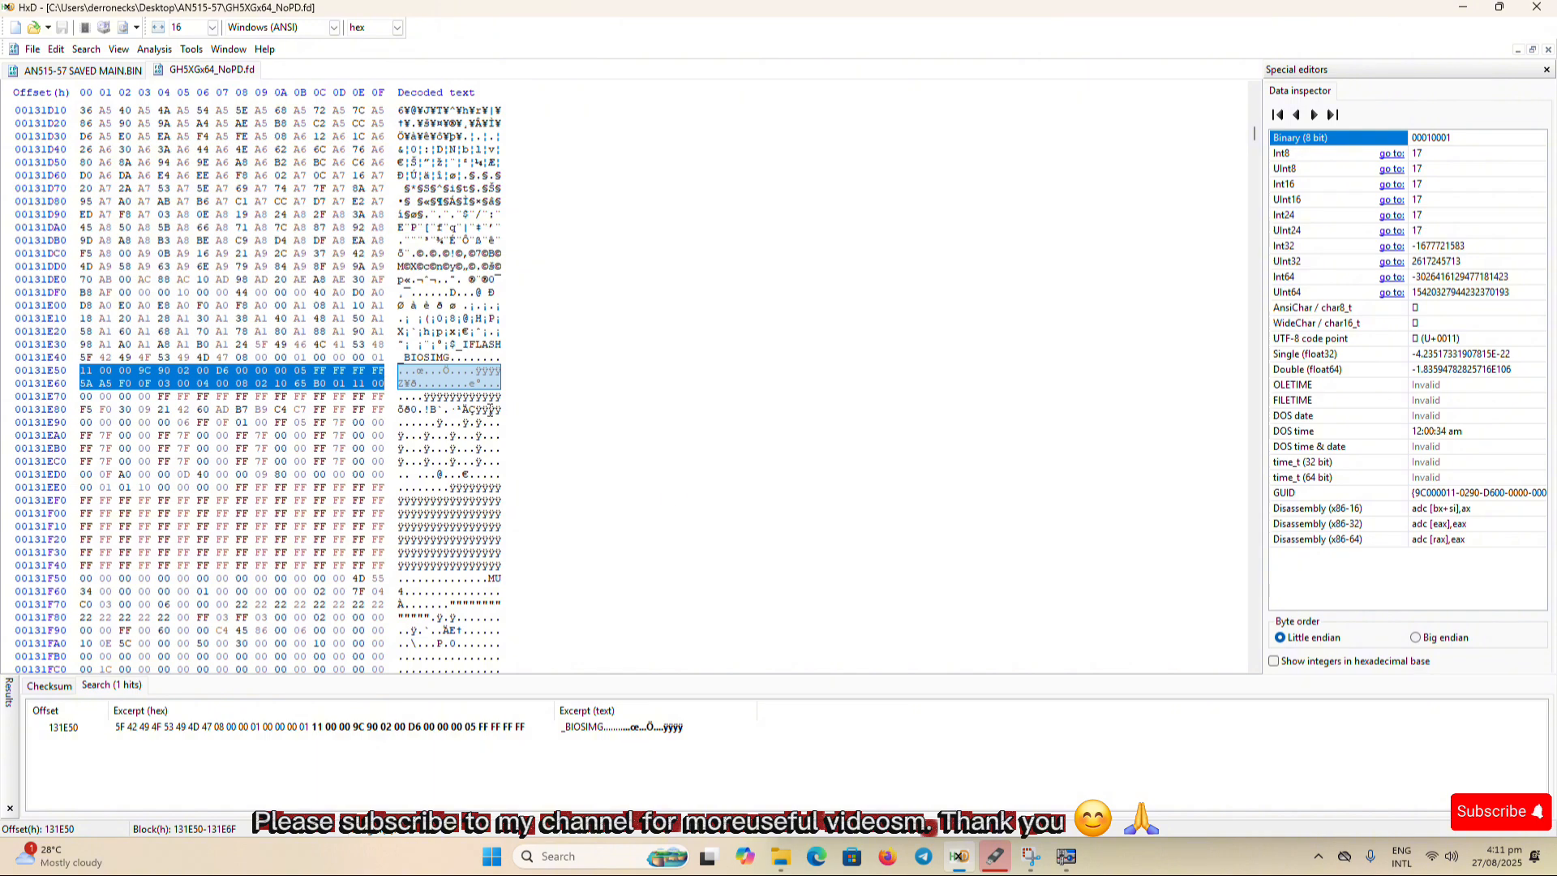
# - Examine the bytes below the match in GH5XGx64_NoPD.fd, and repeat the same hex-value search for all occurrences
pyautogui.scroll(-12, 348, 379)
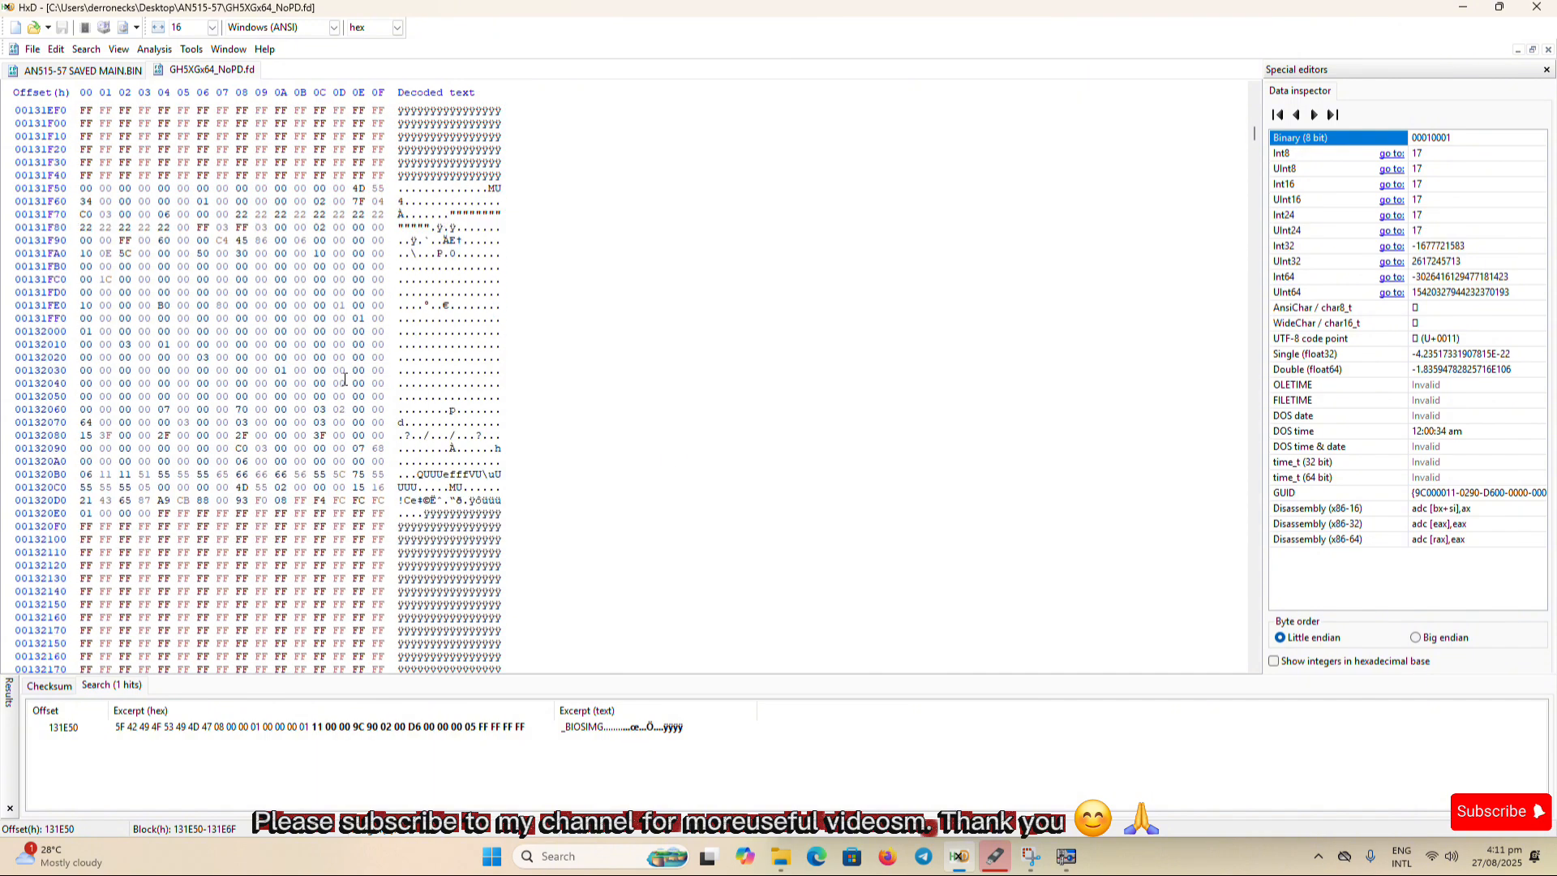
pyautogui.scroll(4, 345, 380)
pyautogui.scroll(-6, 345, 380)
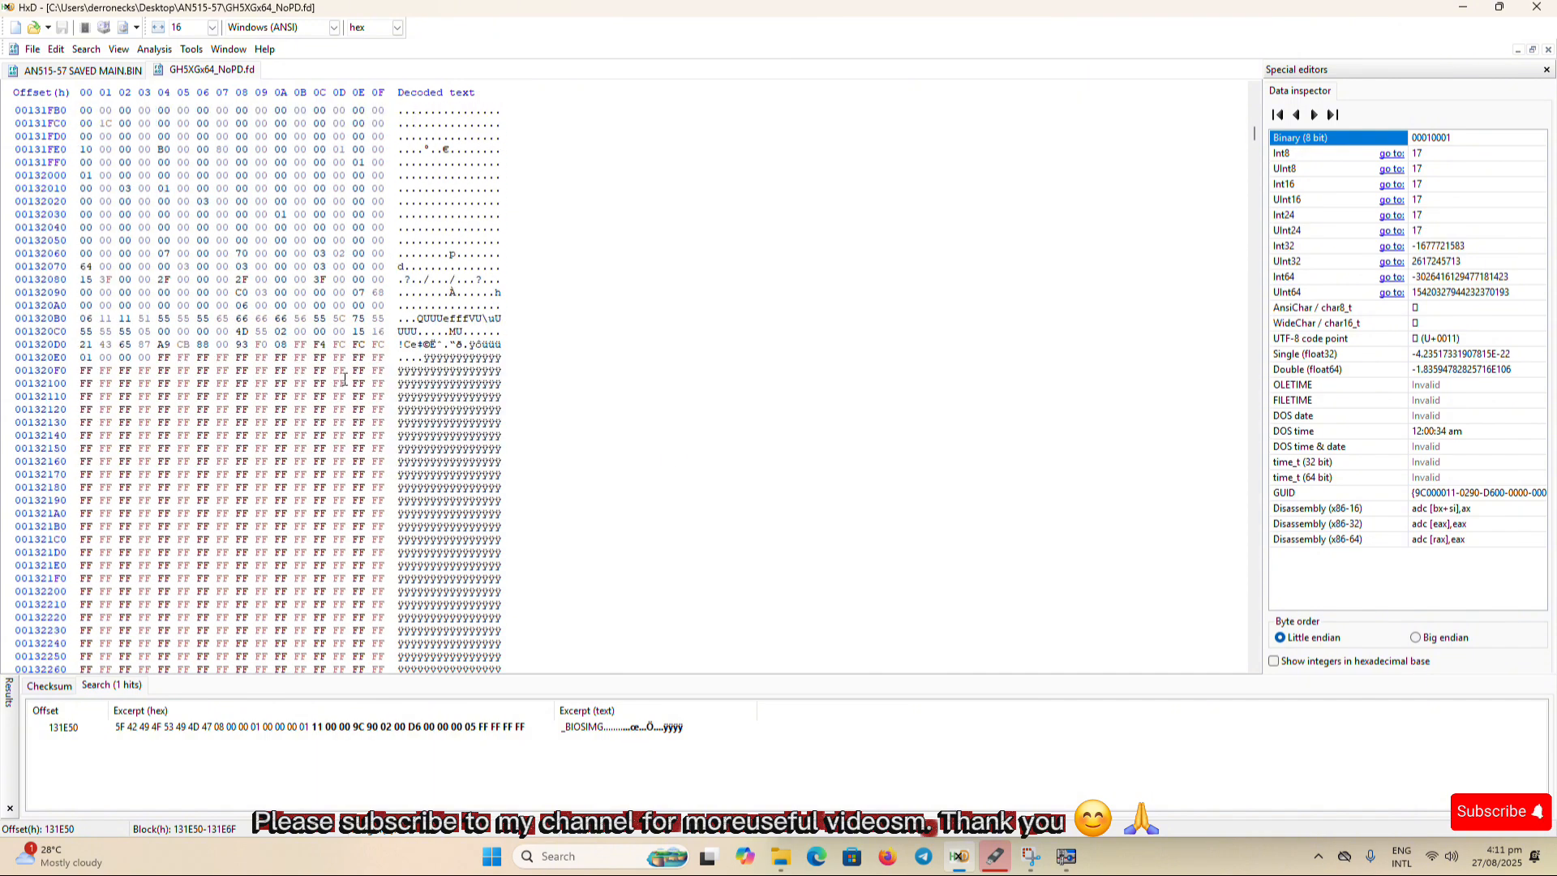
pyautogui.scroll(2, 345, 379)
pyautogui.scroll(-3, 345, 379)
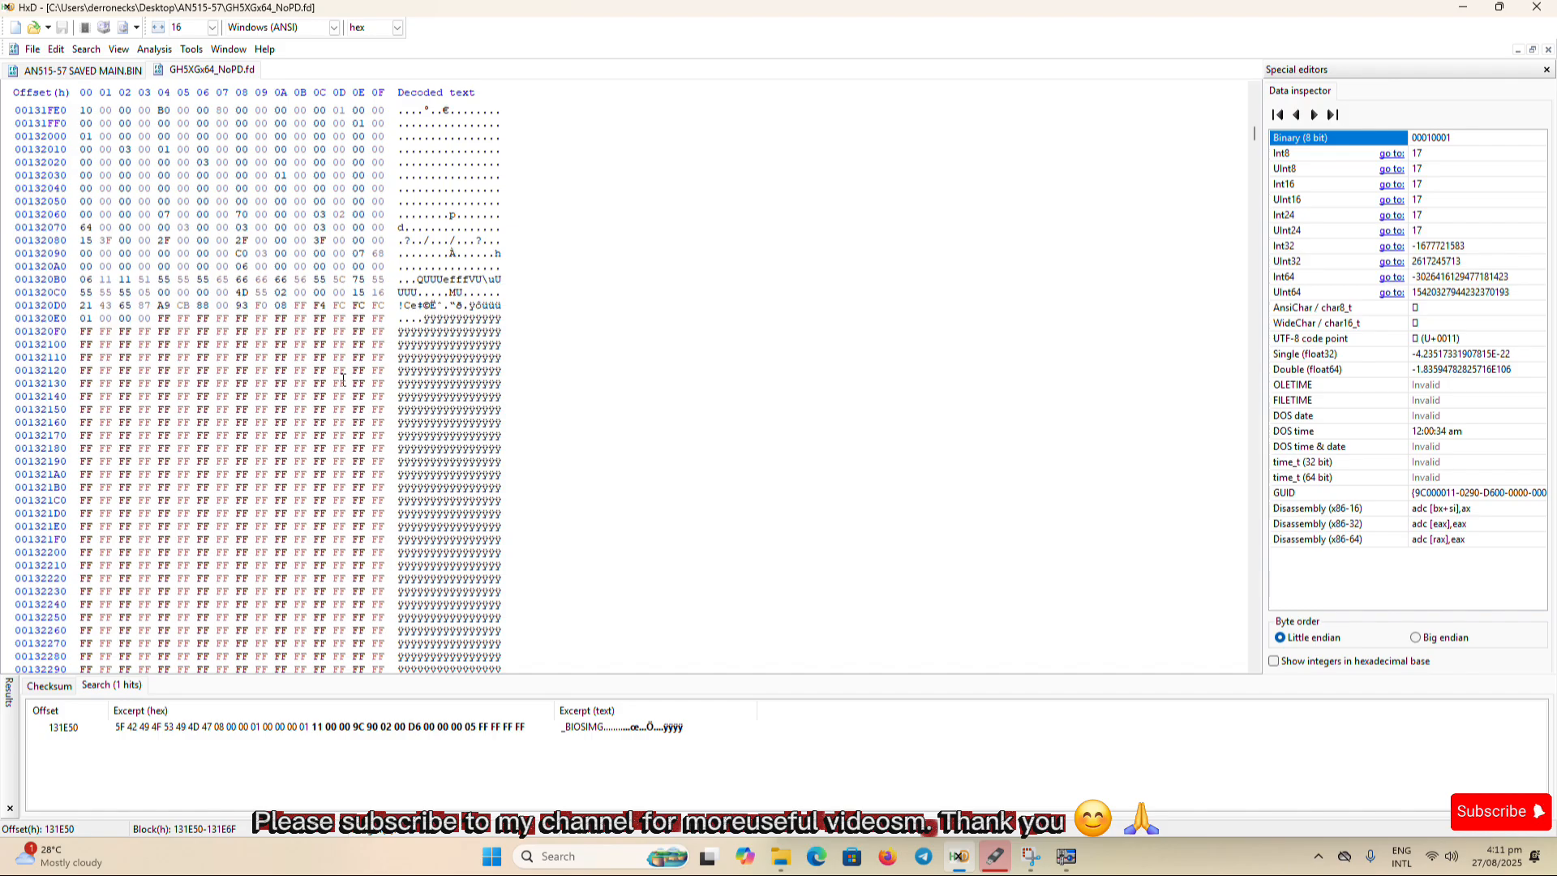
pyautogui.click(84, 51)
pyautogui.click(97, 64)
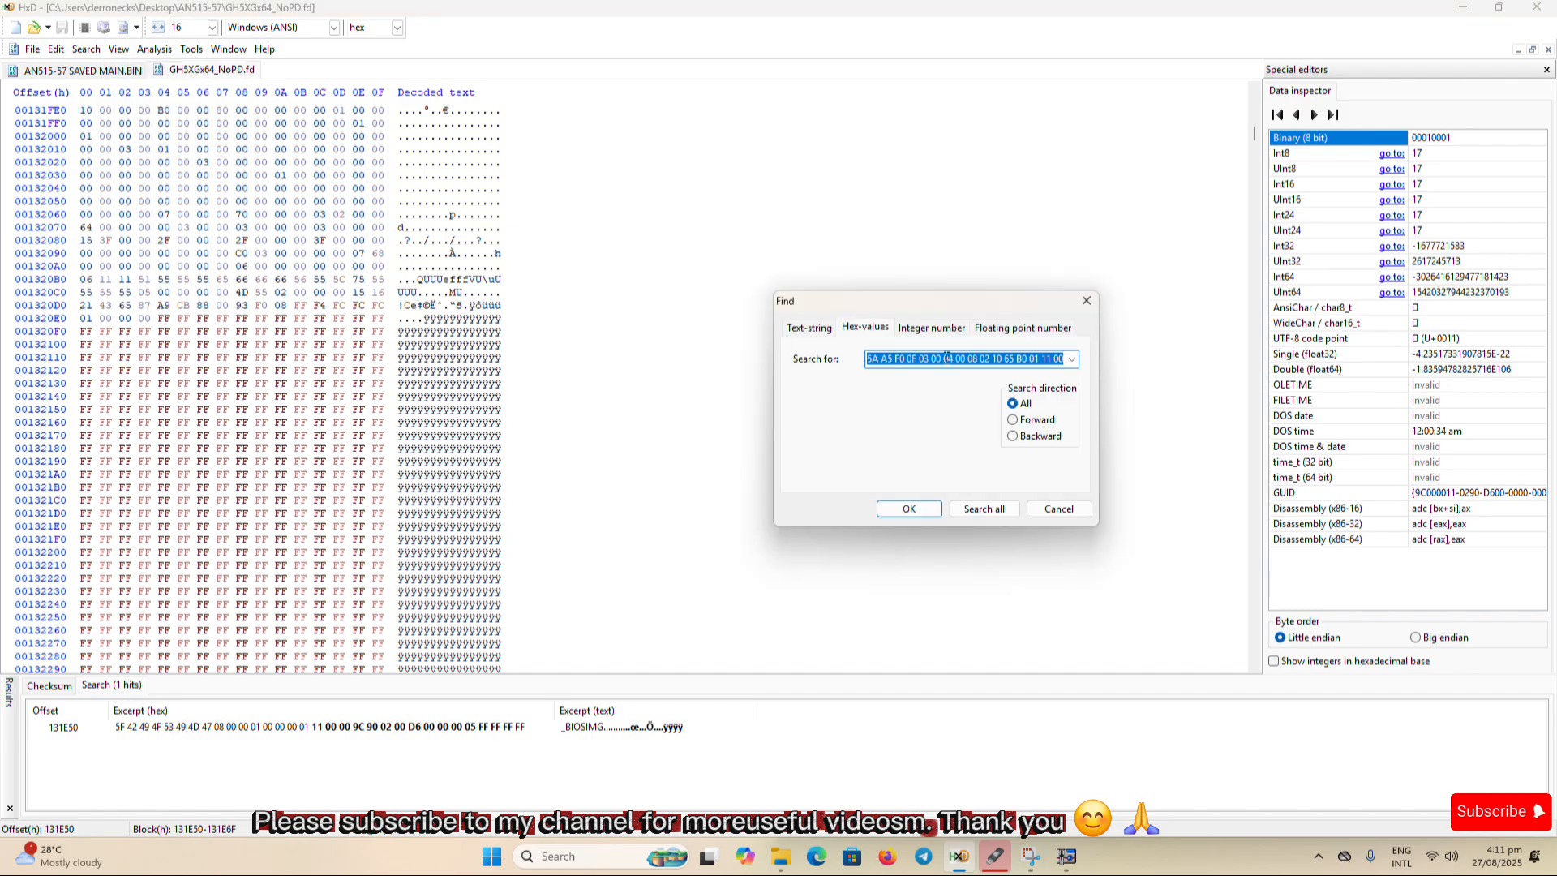
pyautogui.click(980, 509)
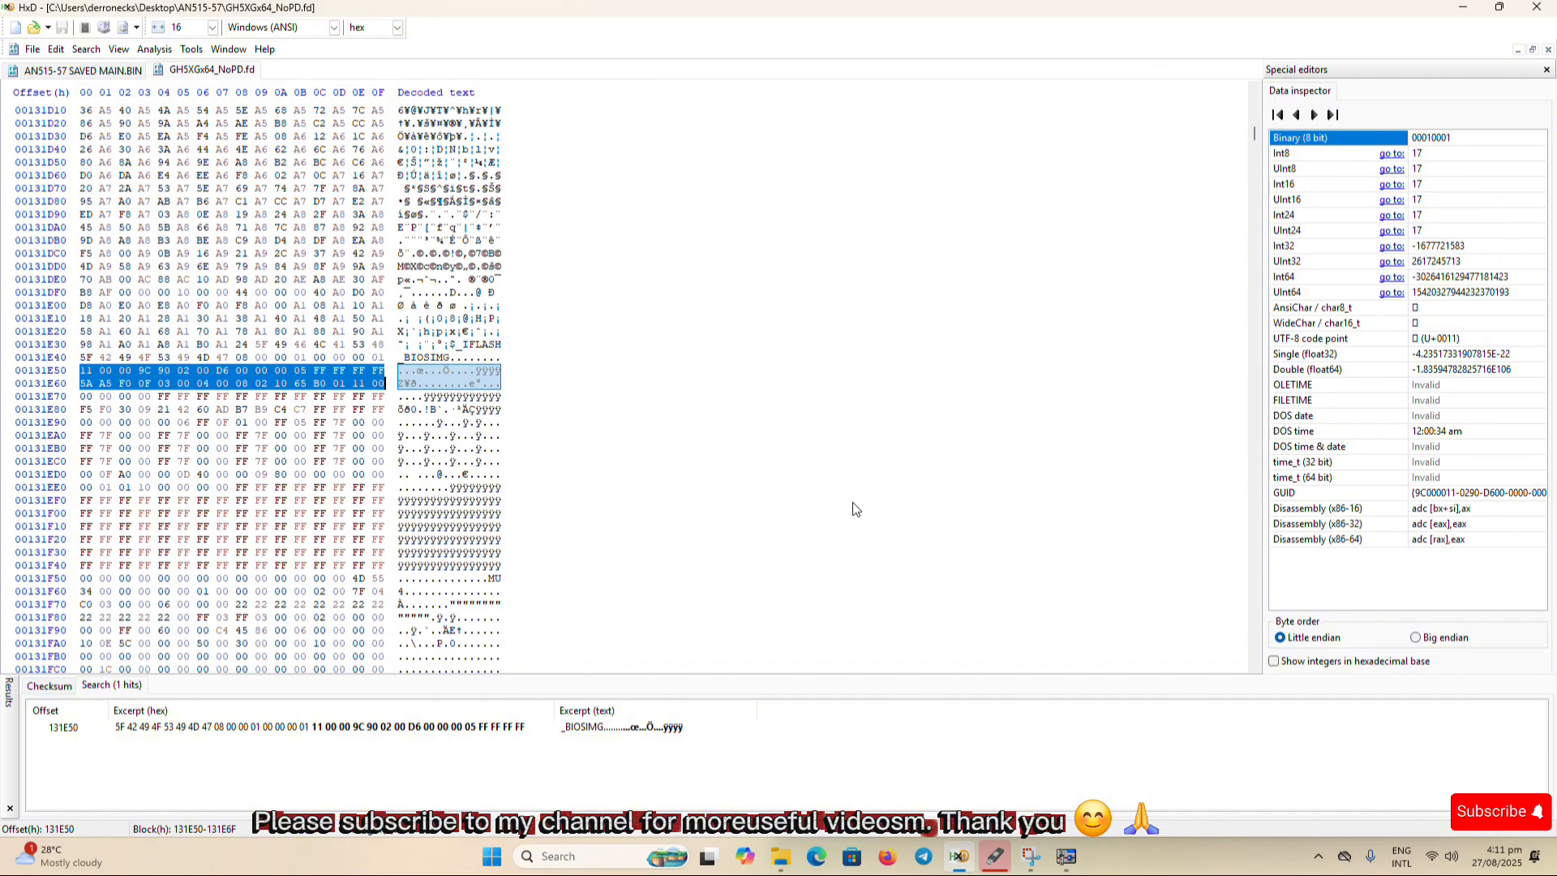
# - Open Select block for the matched bytes, and arrange the dialog beside the Xgpro window so the chip's IC size is readable
pyautogui.rightClick(192, 439)
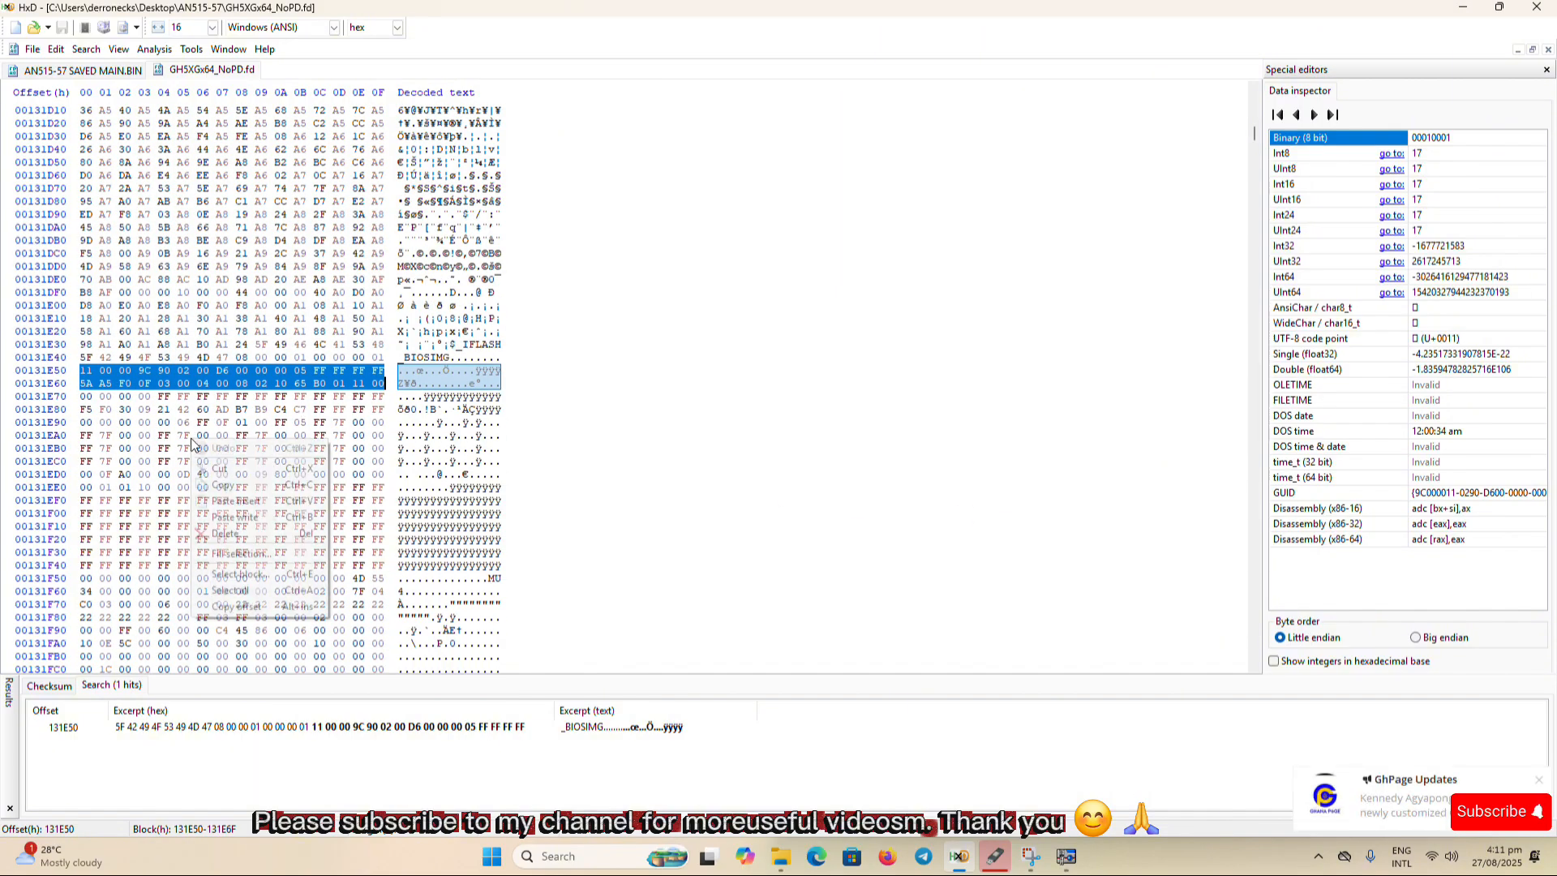
pyautogui.click(225, 574)
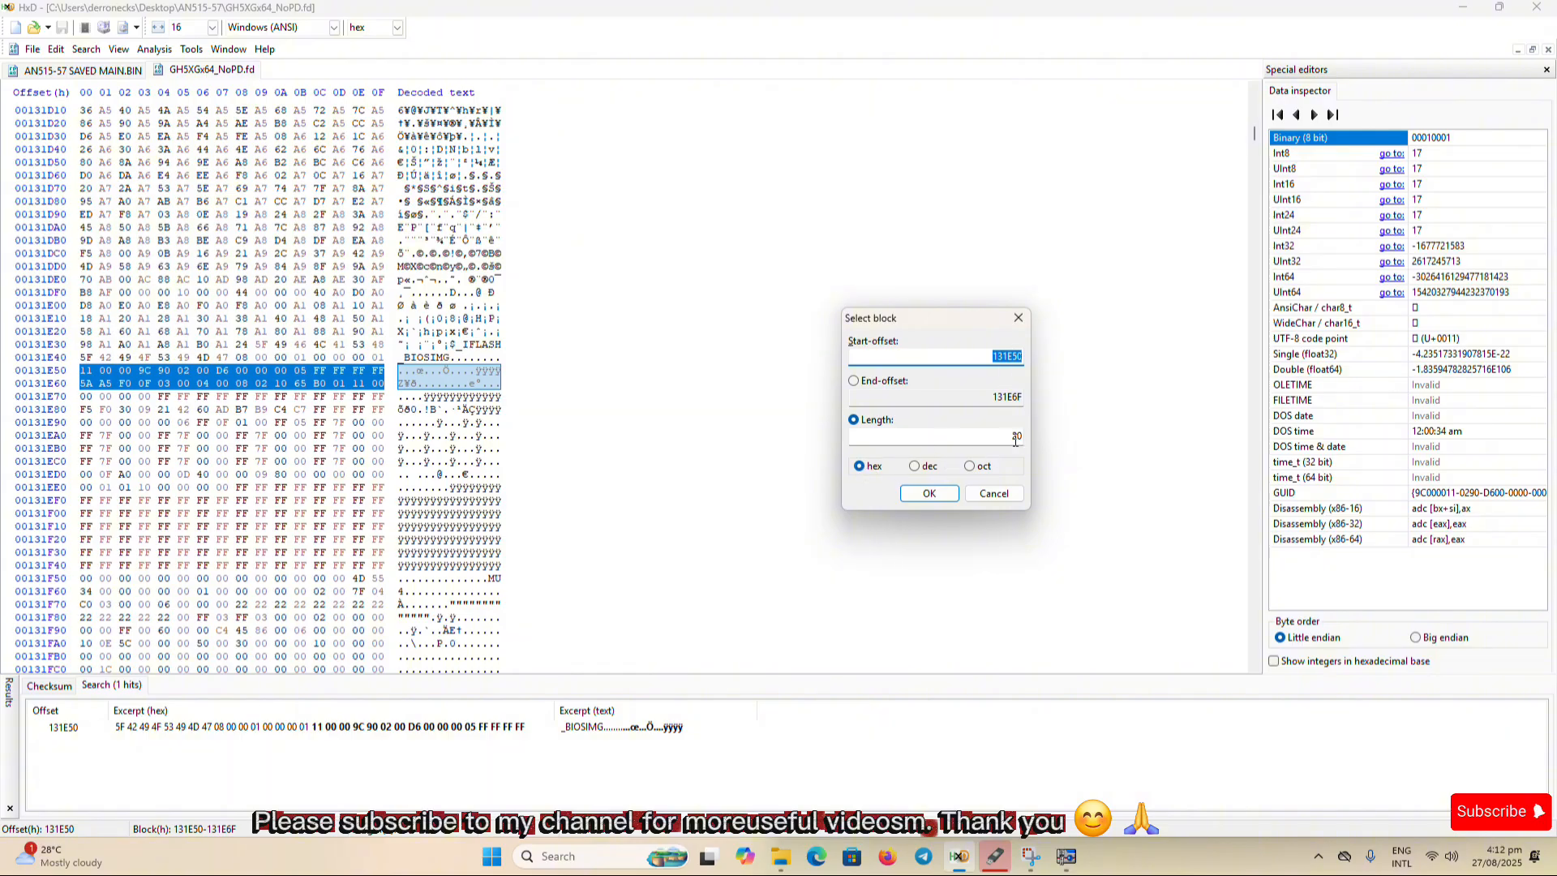
pyautogui.click(1066, 858)
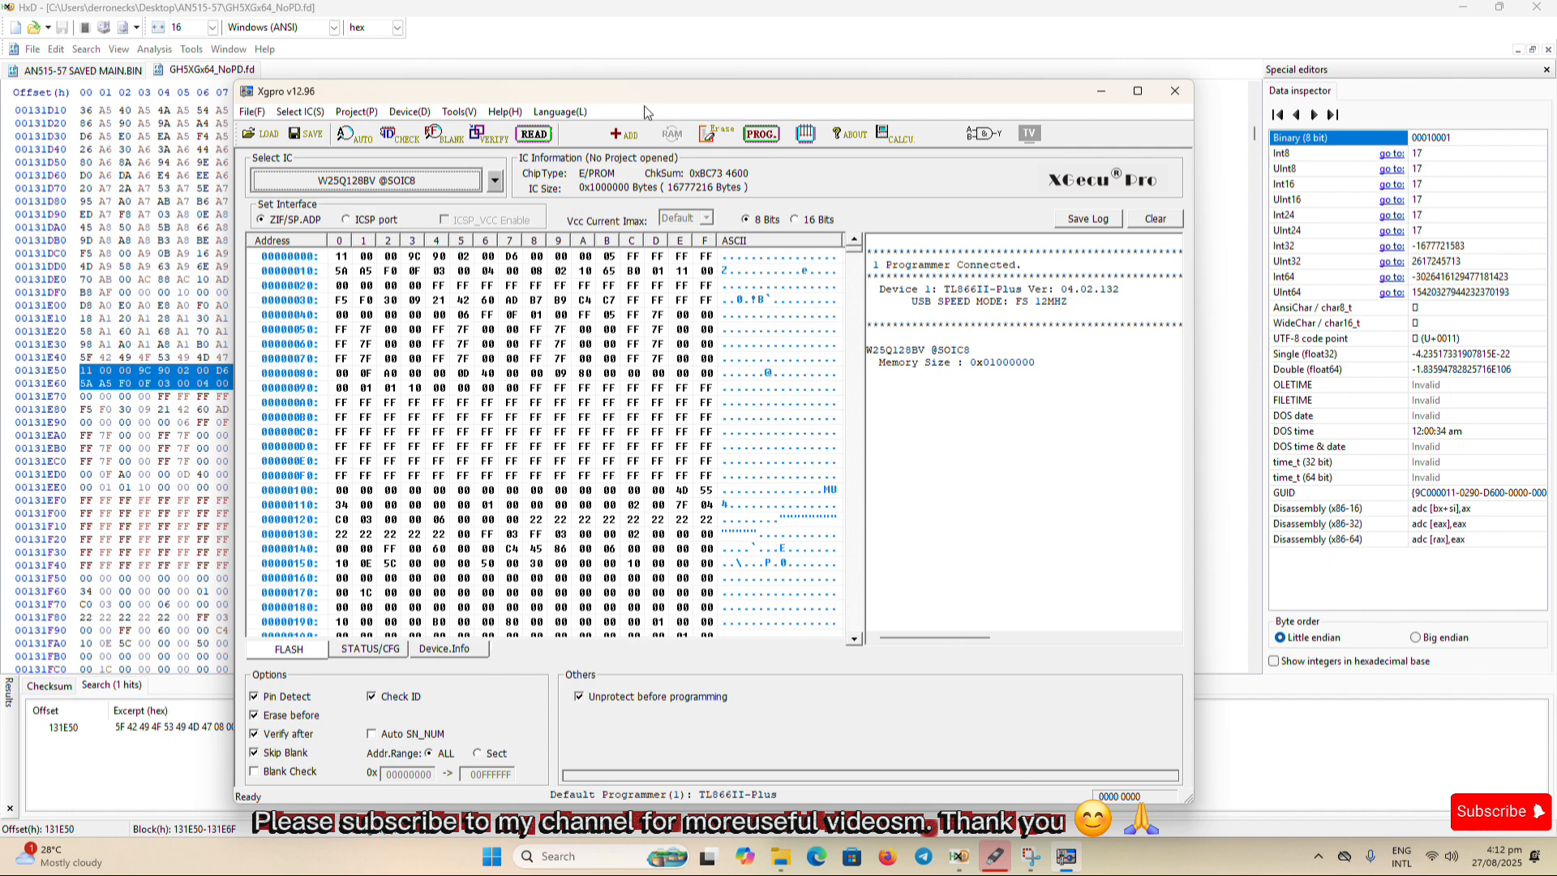
pyautogui.moveTo(612, 94); pyautogui.dragTo(1038, 102)
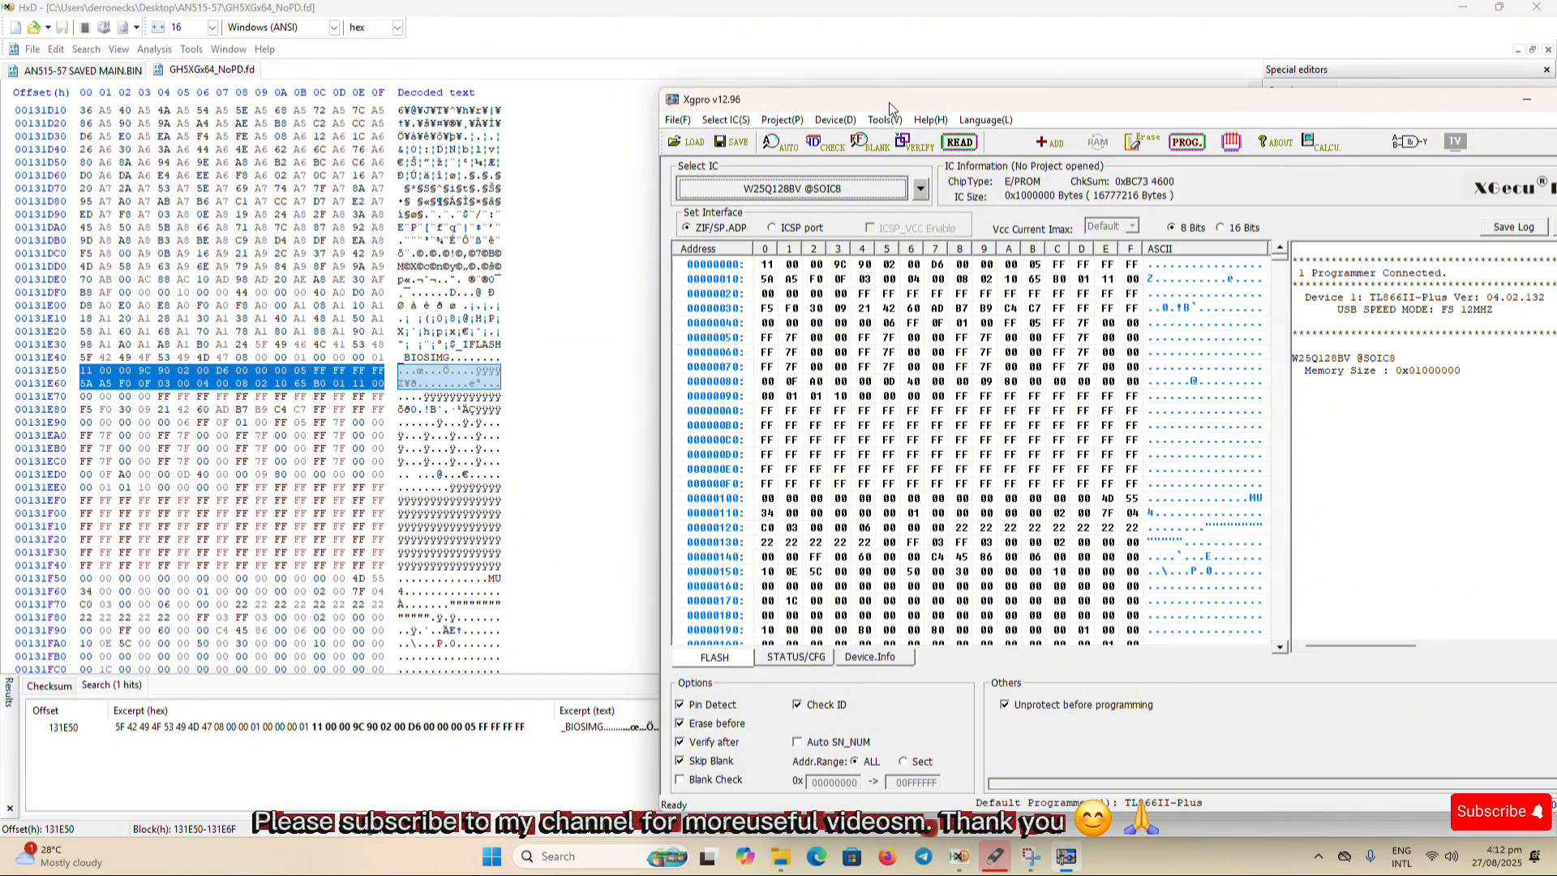
pyautogui.moveTo(889, 102); pyautogui.dragTo(1140, 109)
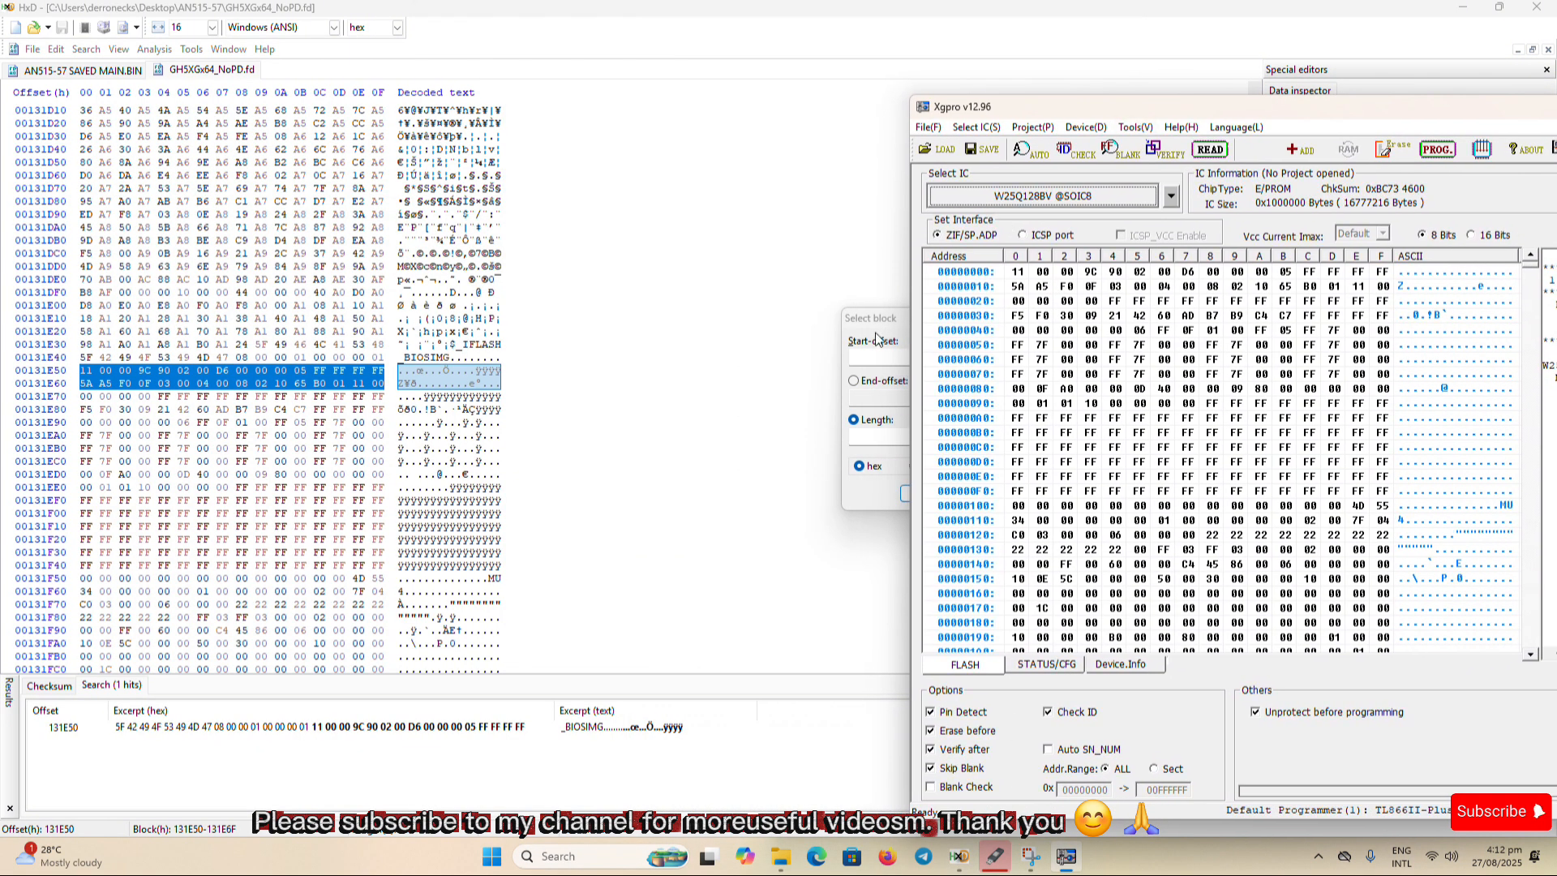
pyautogui.moveTo(880, 318); pyautogui.dragTo(397, 227)
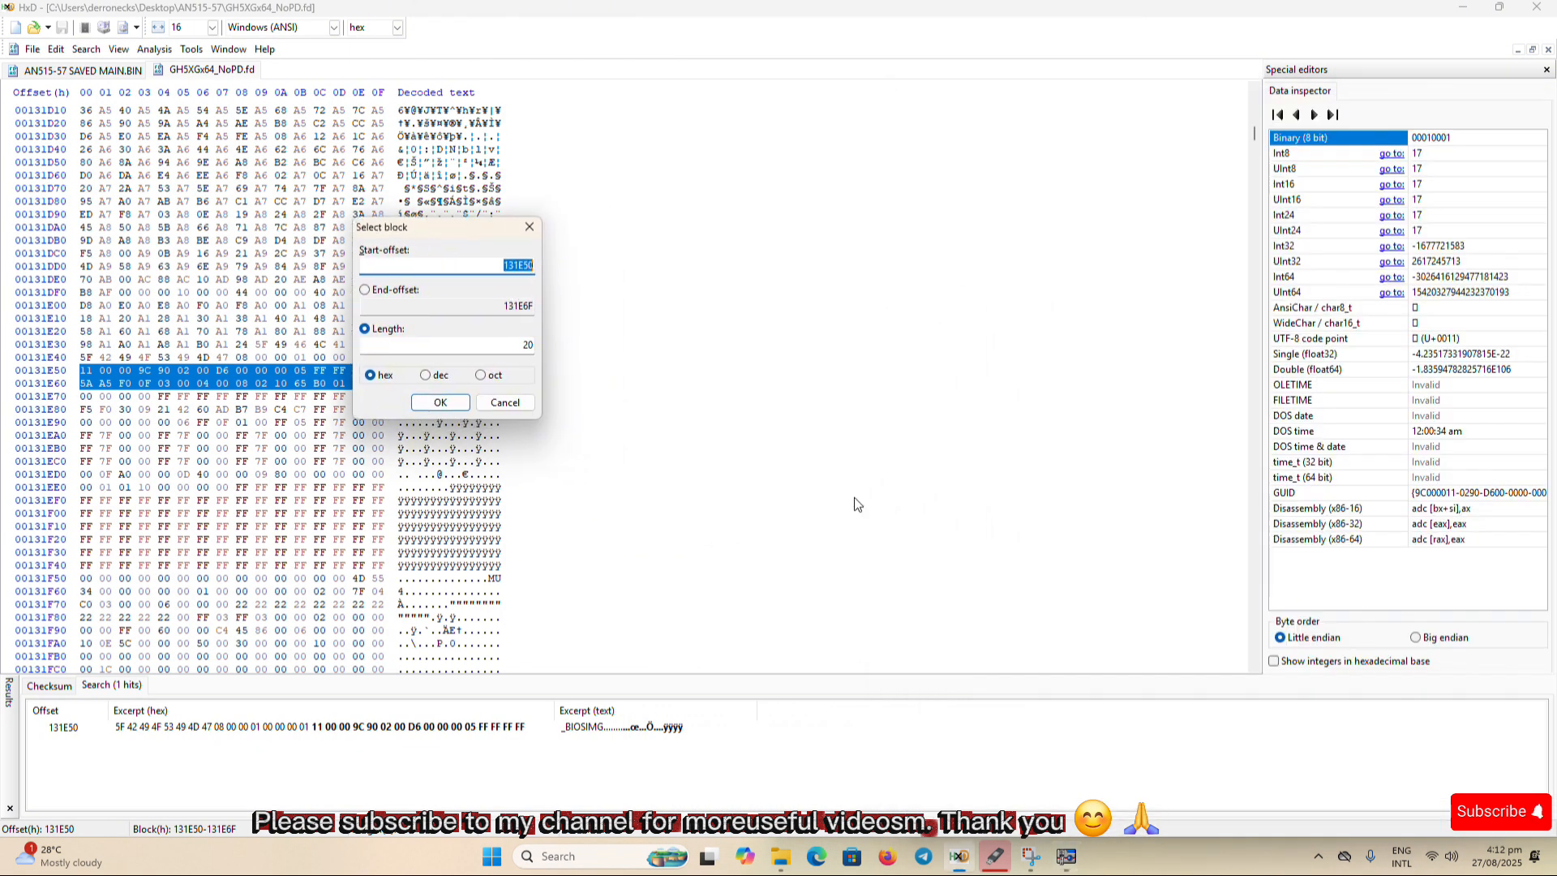
pyautogui.click(1065, 855)
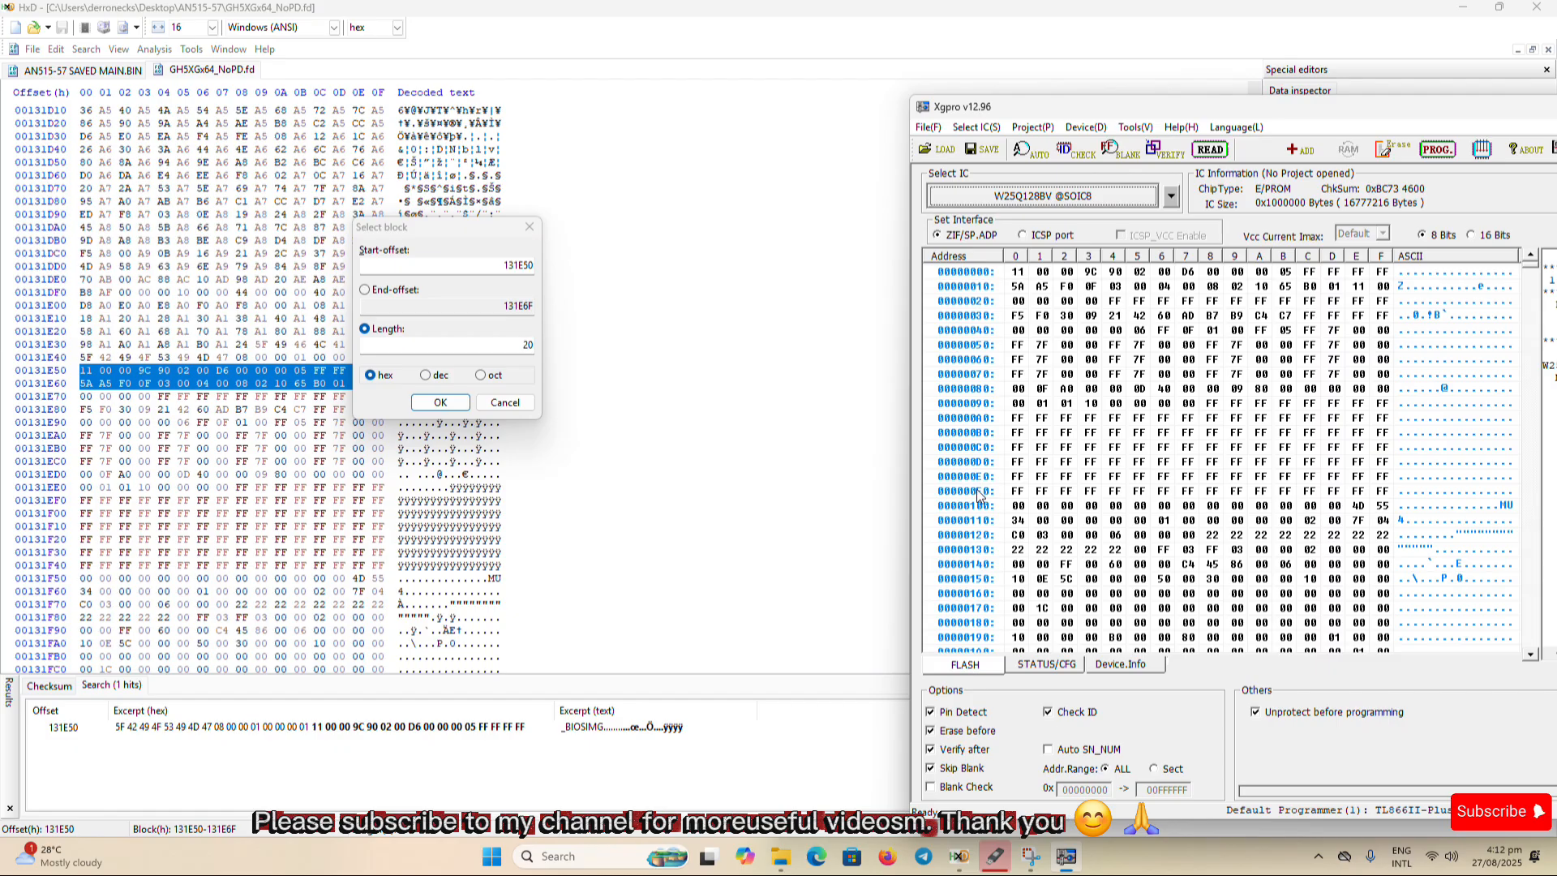
pyautogui.moveTo(1078, 104); pyautogui.dragTo(761, 90)
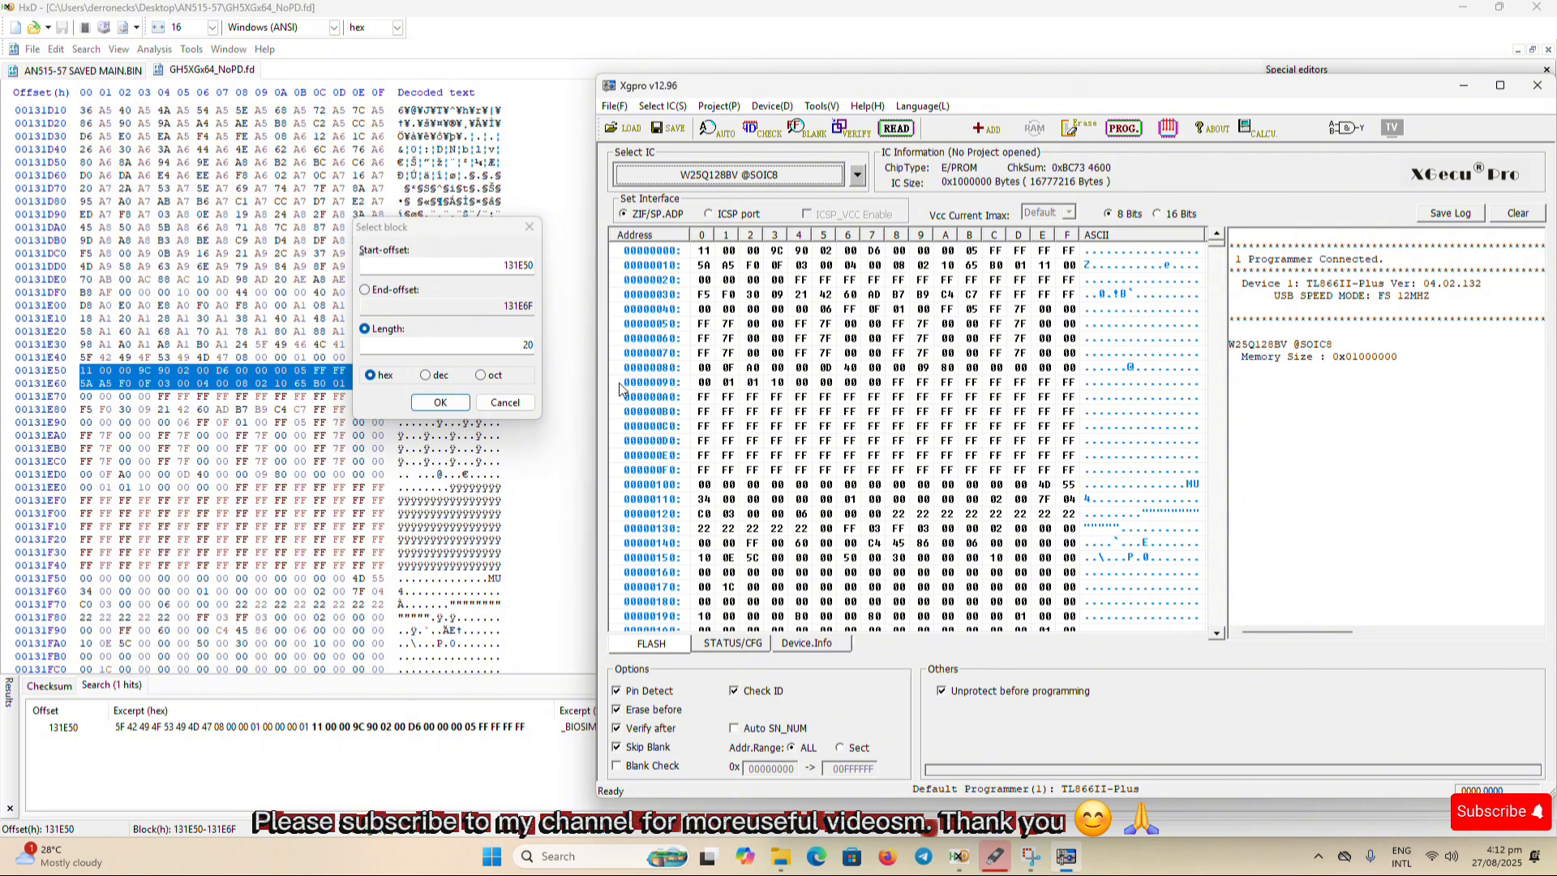
# - Select a block of length 1000000 hex starting at offset 131E50 in GH5XGx64_NoPD.fd and copy it
pyautogui.click(496, 347)
pyautogui.moveTo(495, 347); pyautogui.dragTo(538, 348)
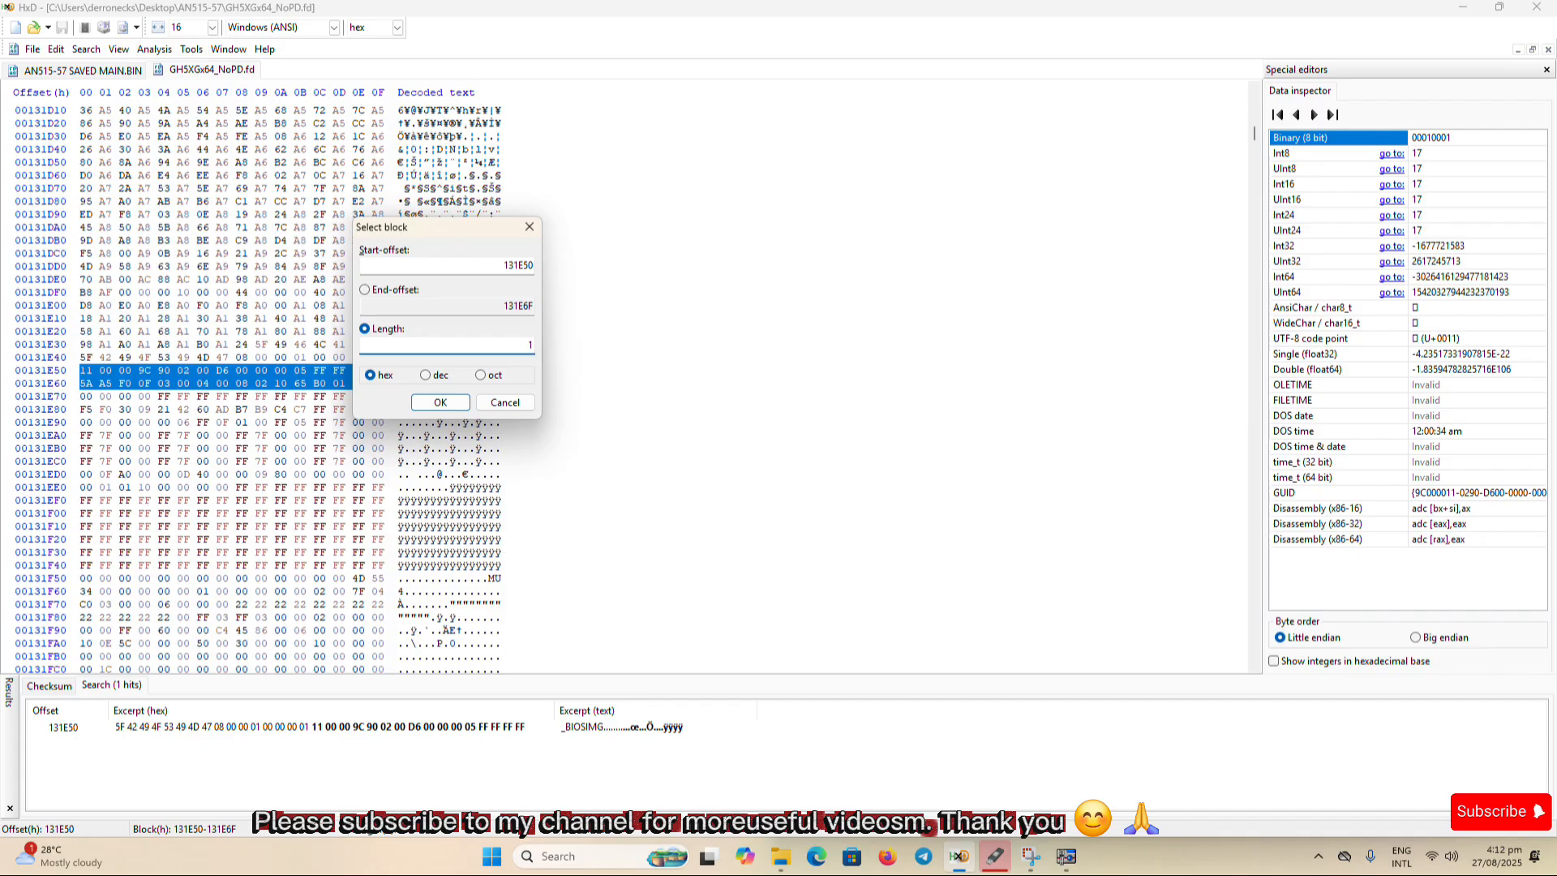
pyautogui.write('1000000')
pyautogui.click(437, 404)
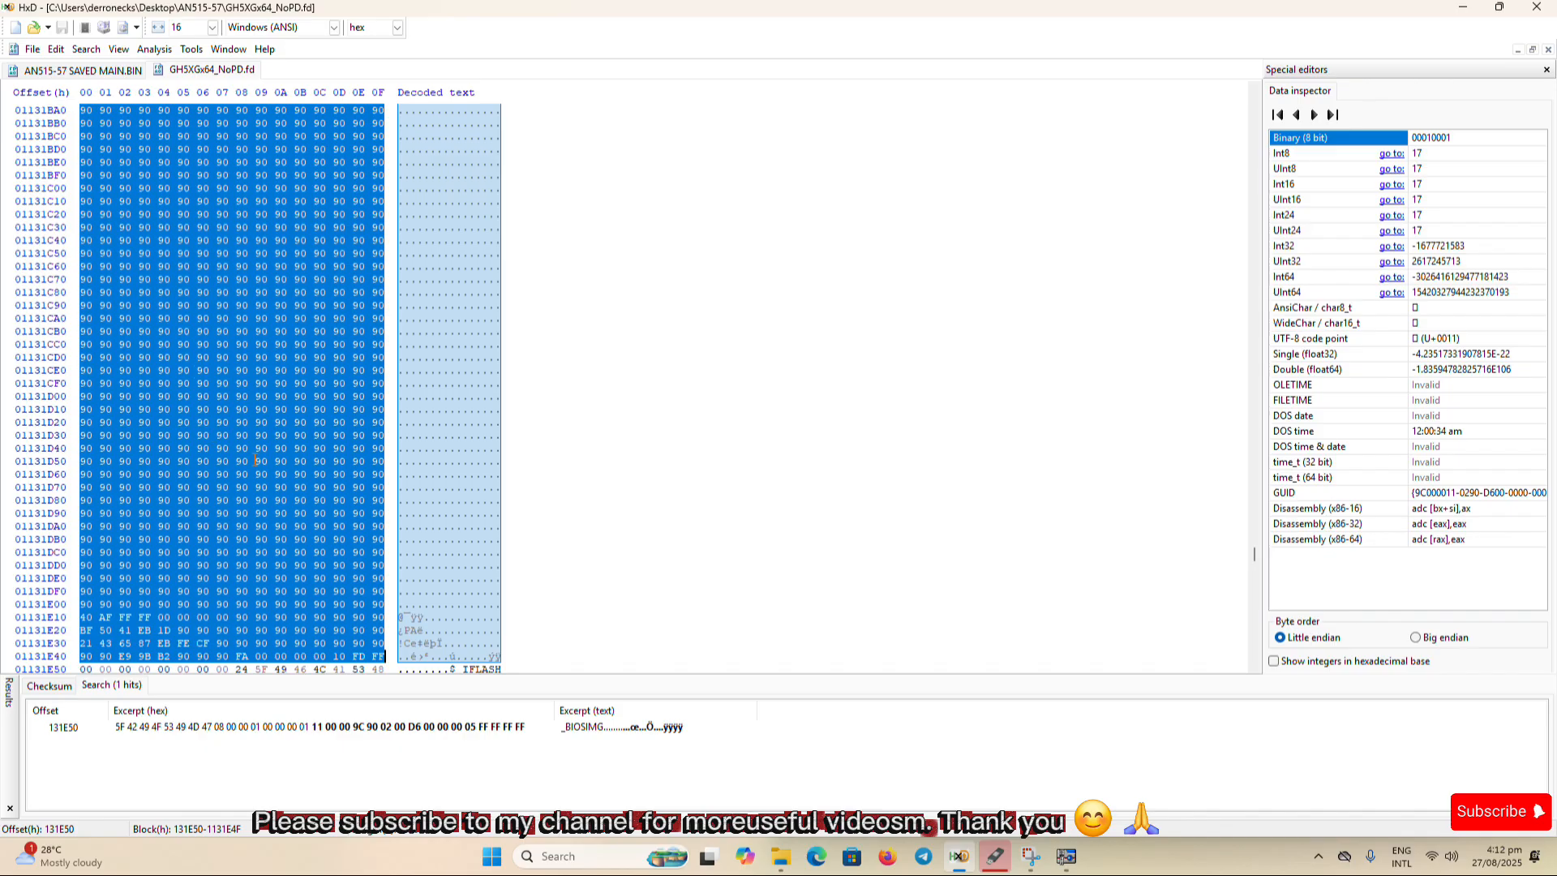
pyautogui.rightClick(227, 313)
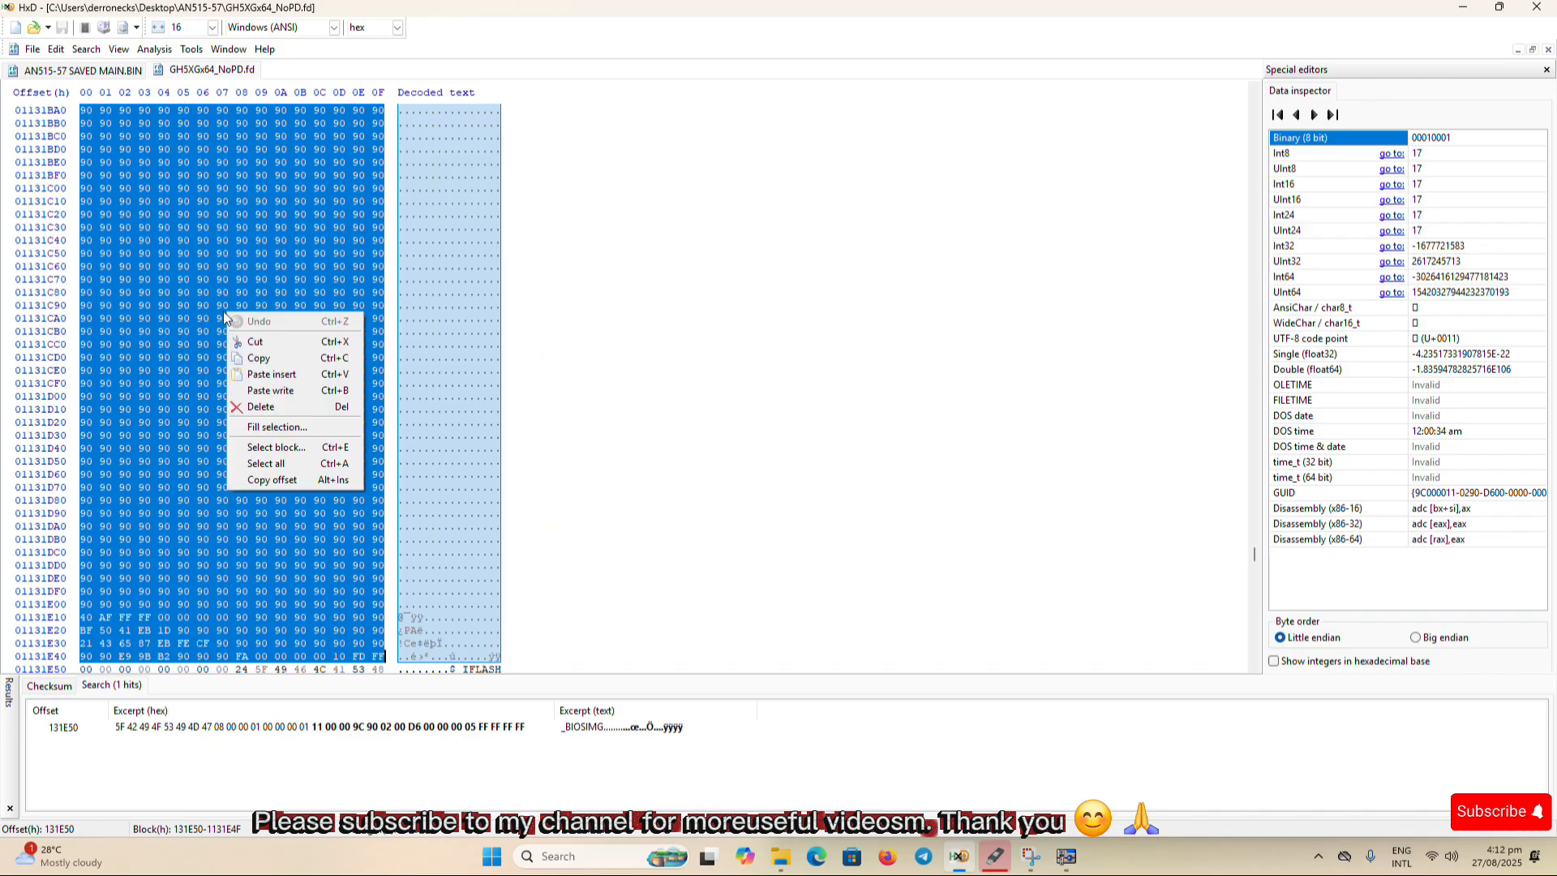
pyautogui.click(254, 359)
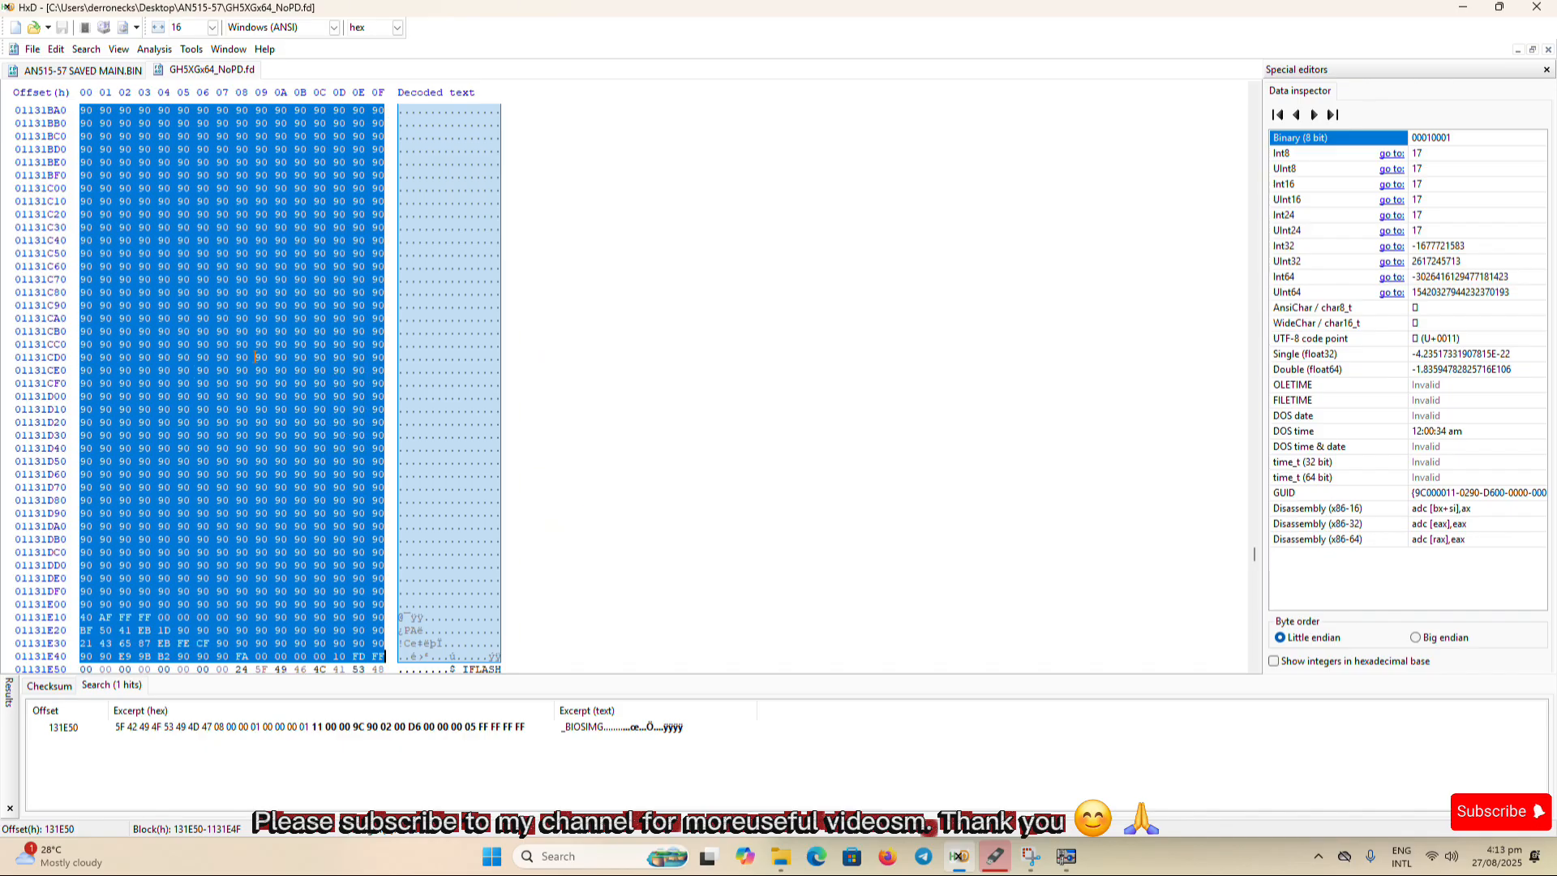
# - Create a new empty file, paste-insert the copied block into it, and check the bytes from its beginning
pyautogui.click(33, 50)
pyautogui.click(44, 70)
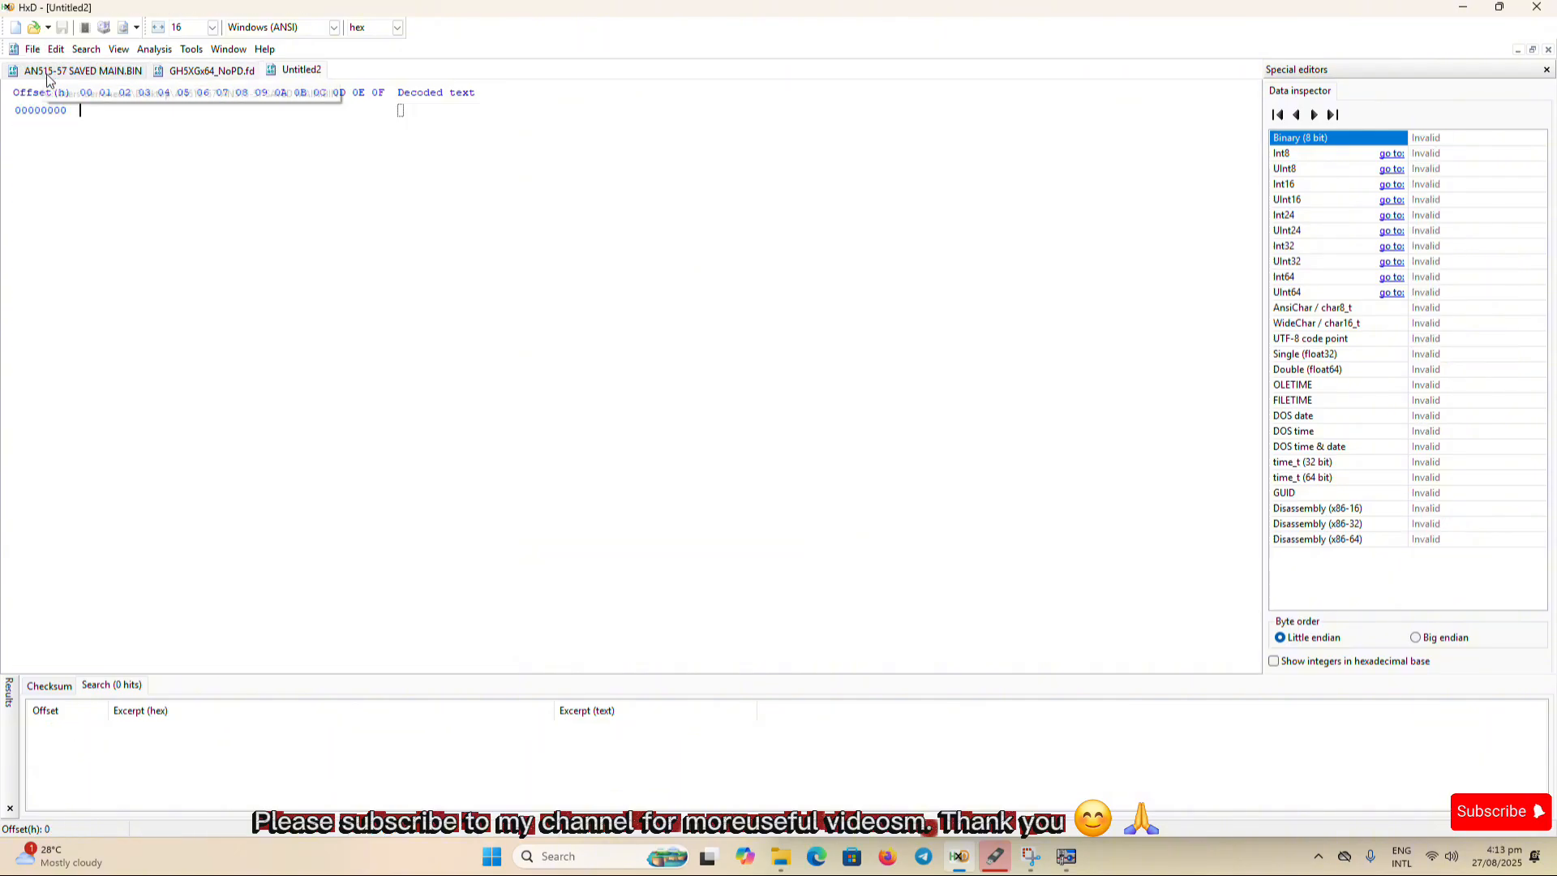
pyautogui.rightClick(147, 205)
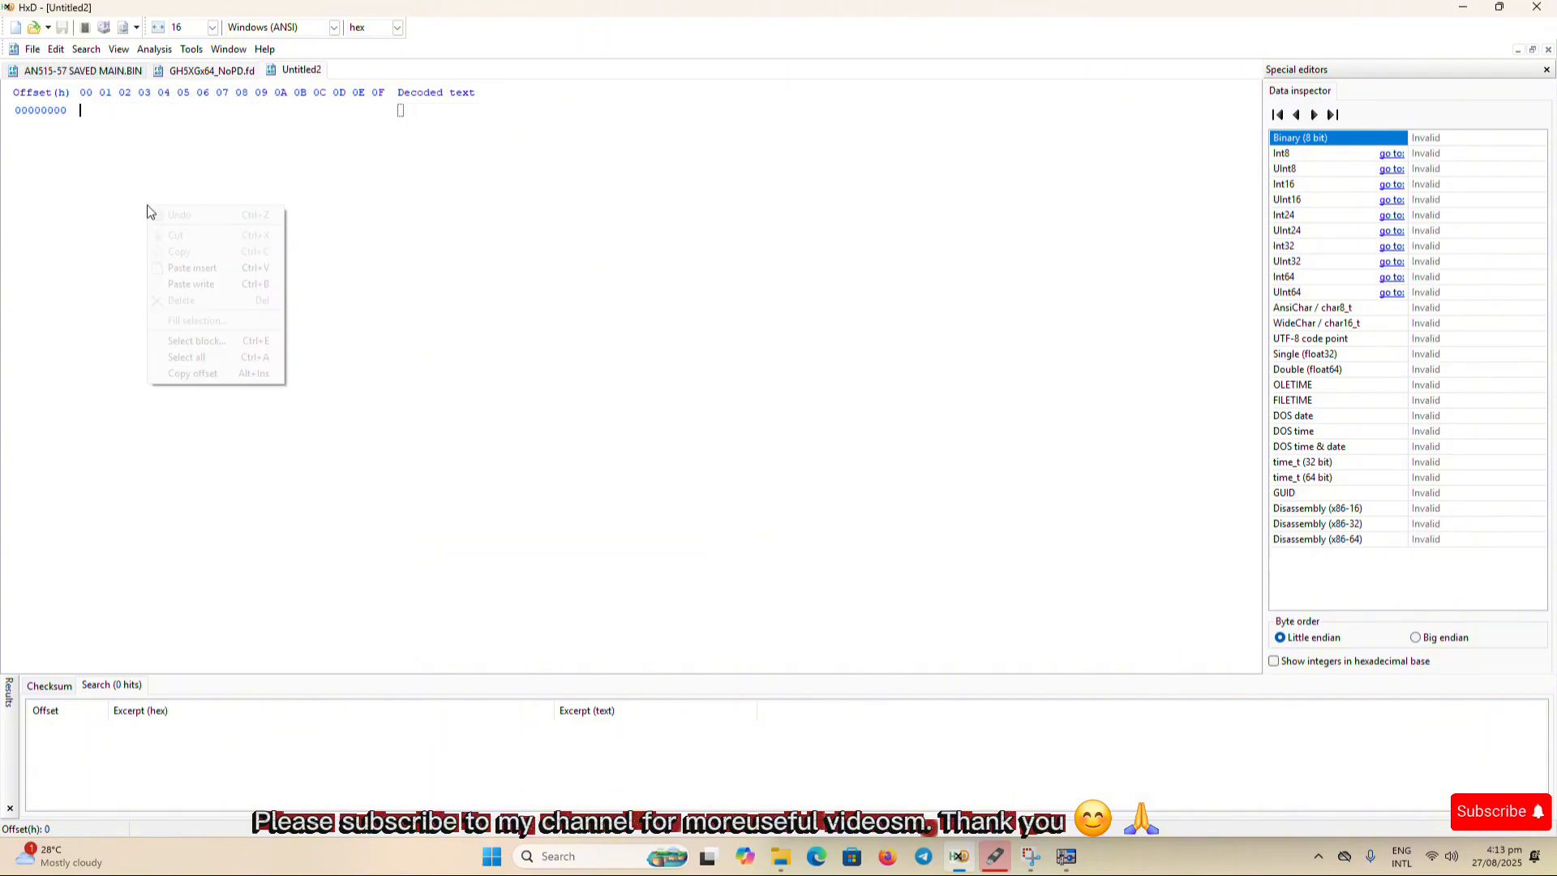
pyautogui.click(199, 275)
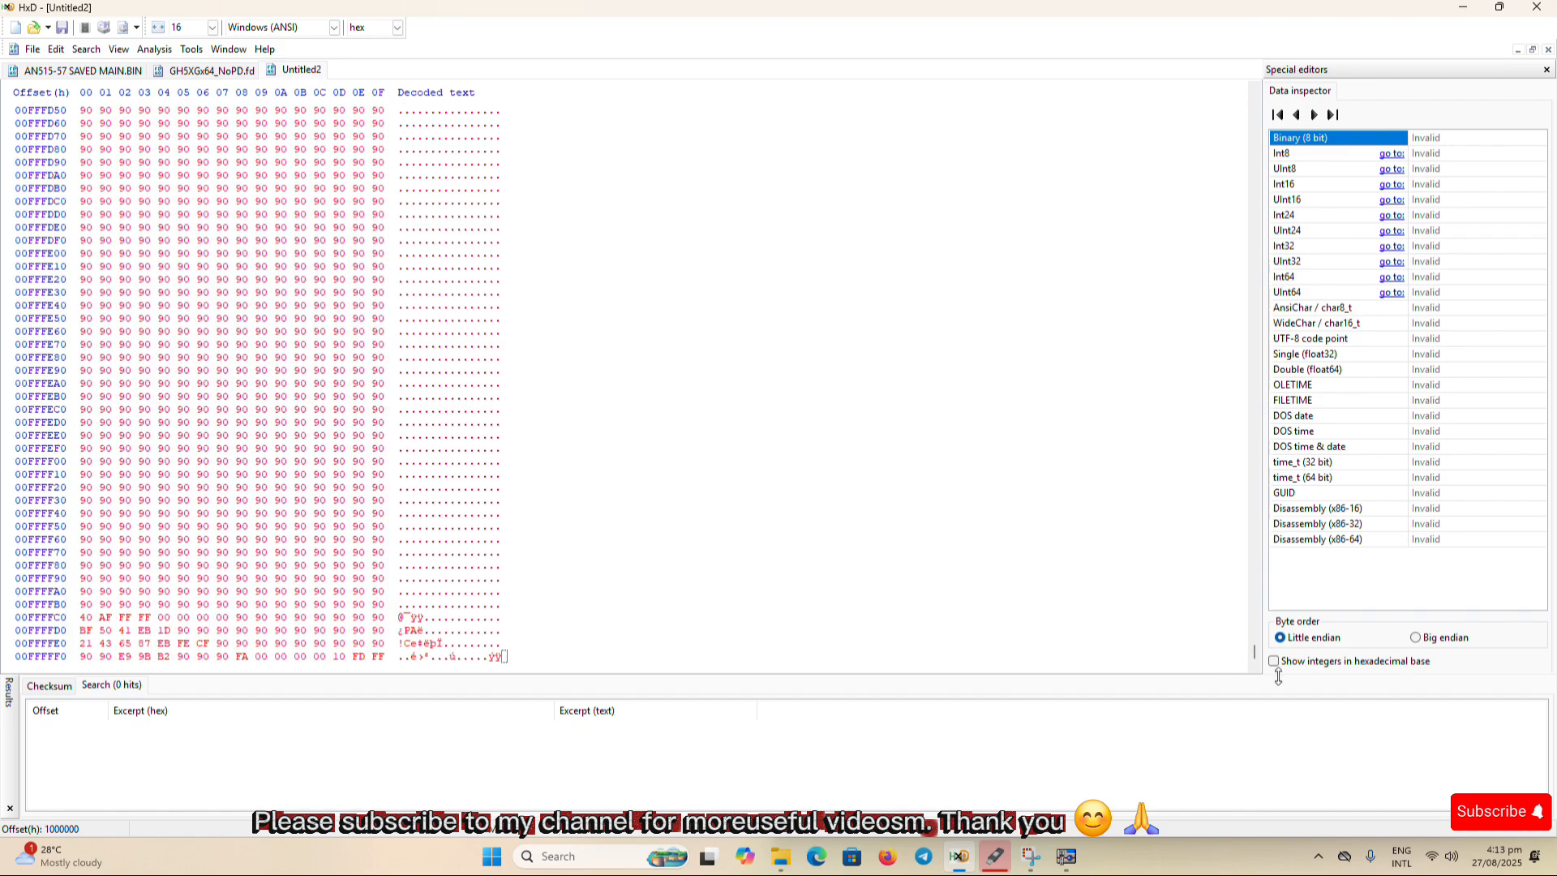
pyautogui.moveTo(1253, 648); pyautogui.dragTo(1256, 96)
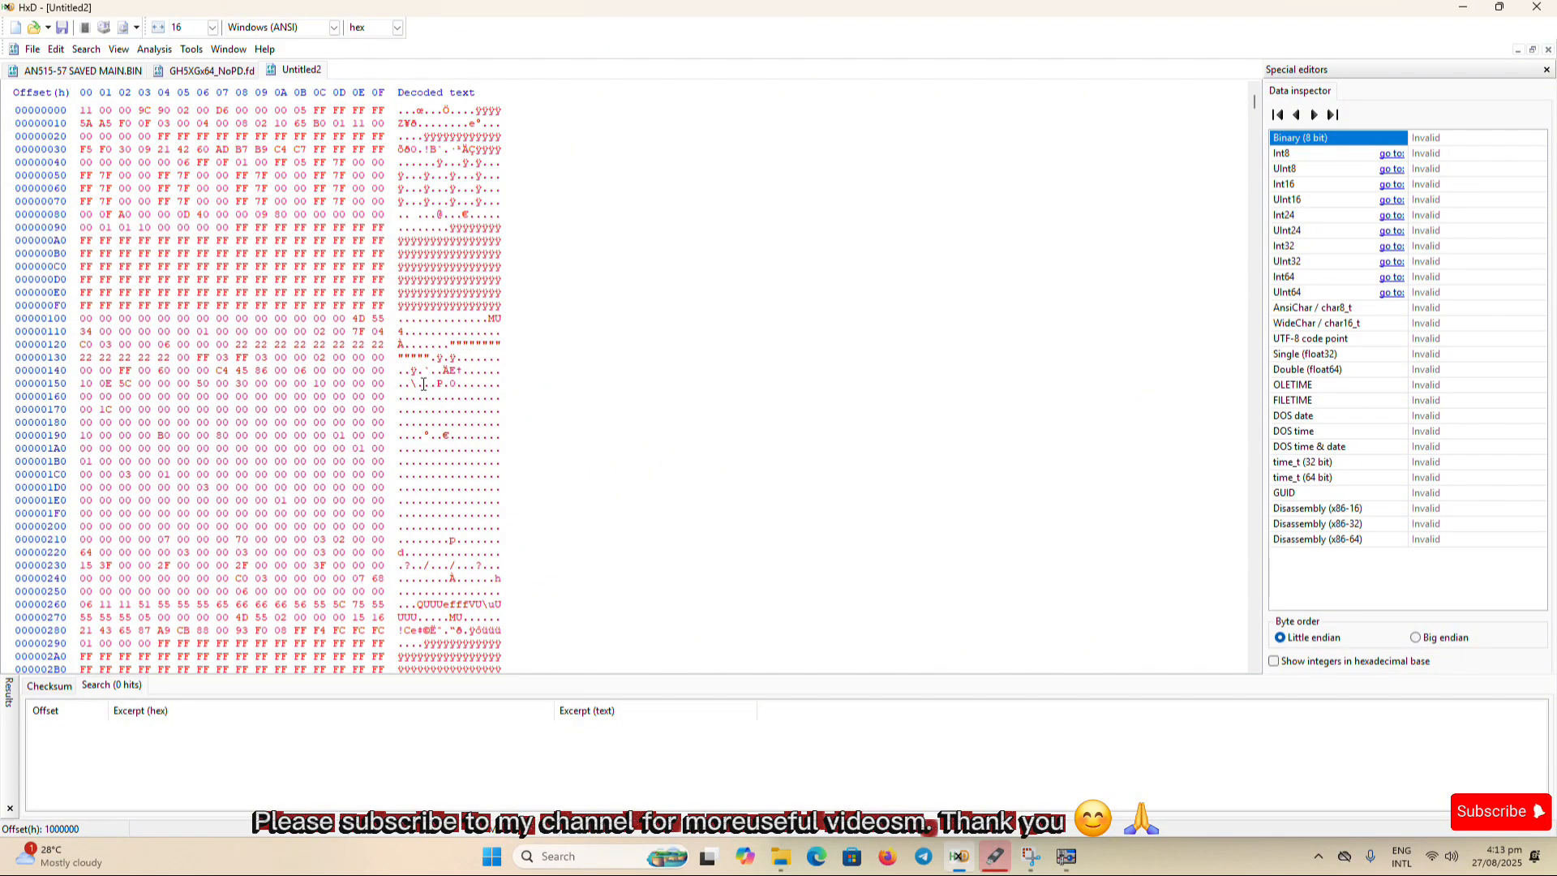
# - Save the new file as new an515-57.bin in the Desktop's AN515-57 folder, and check the end of its data
pyautogui.click(33, 51)
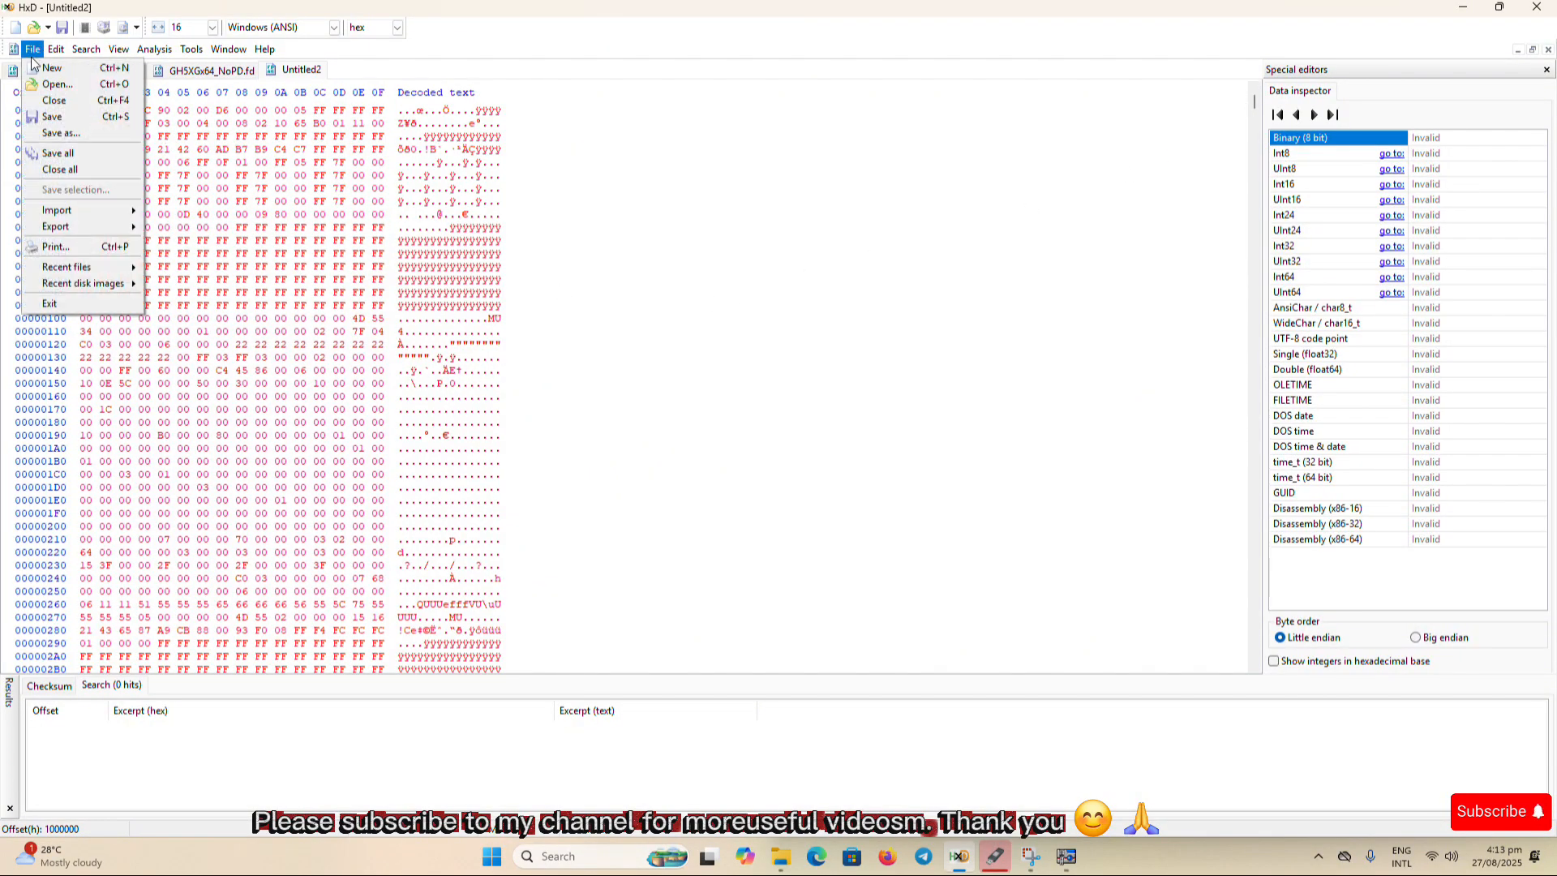
pyautogui.click(50, 134)
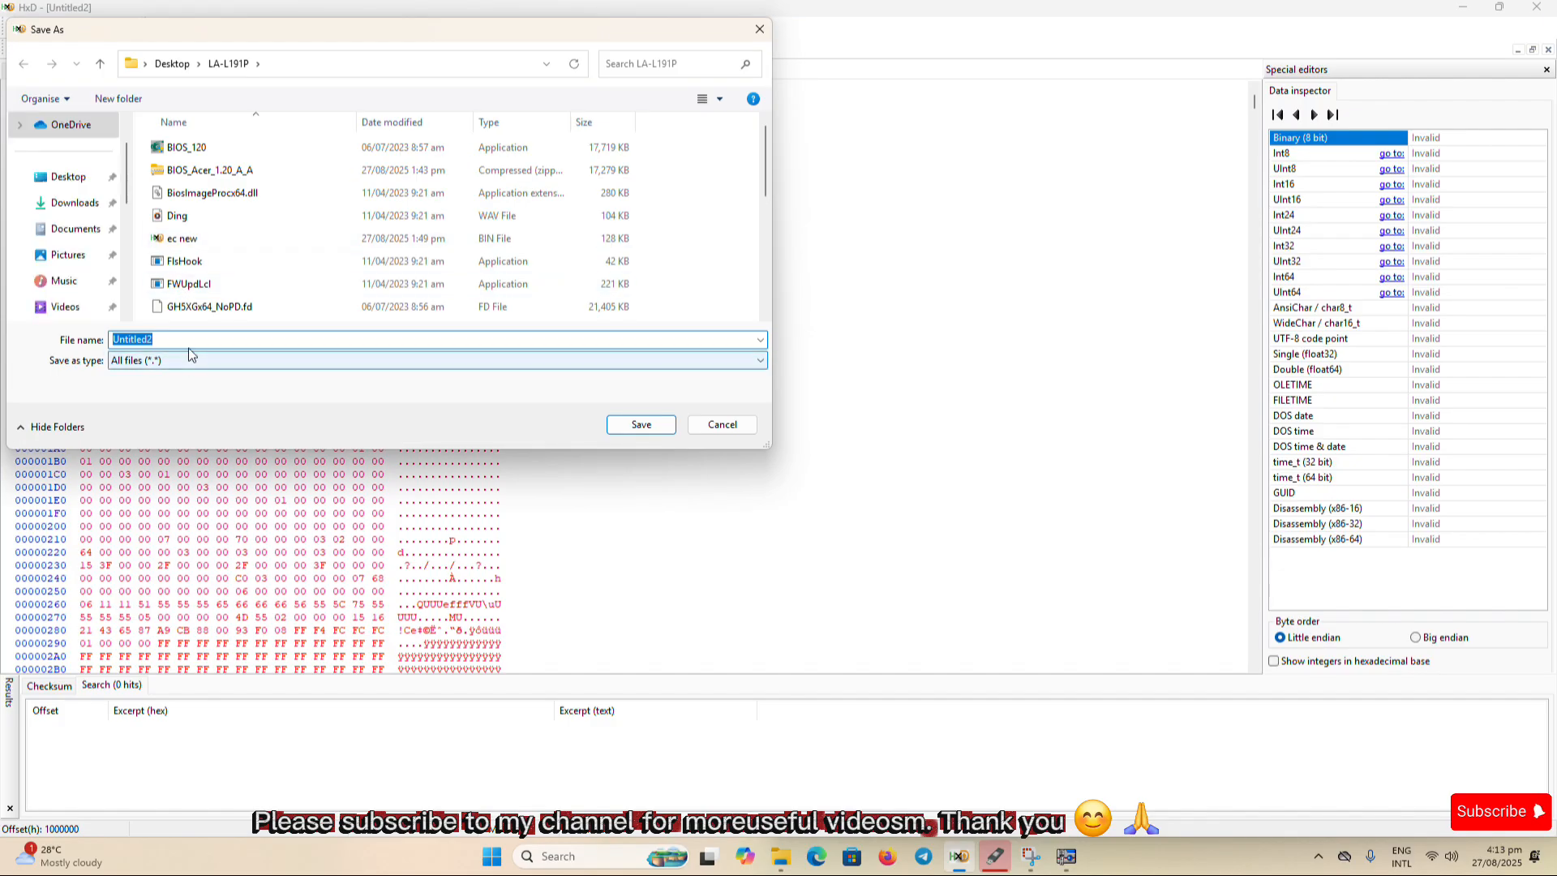
pyautogui.click(72, 177)
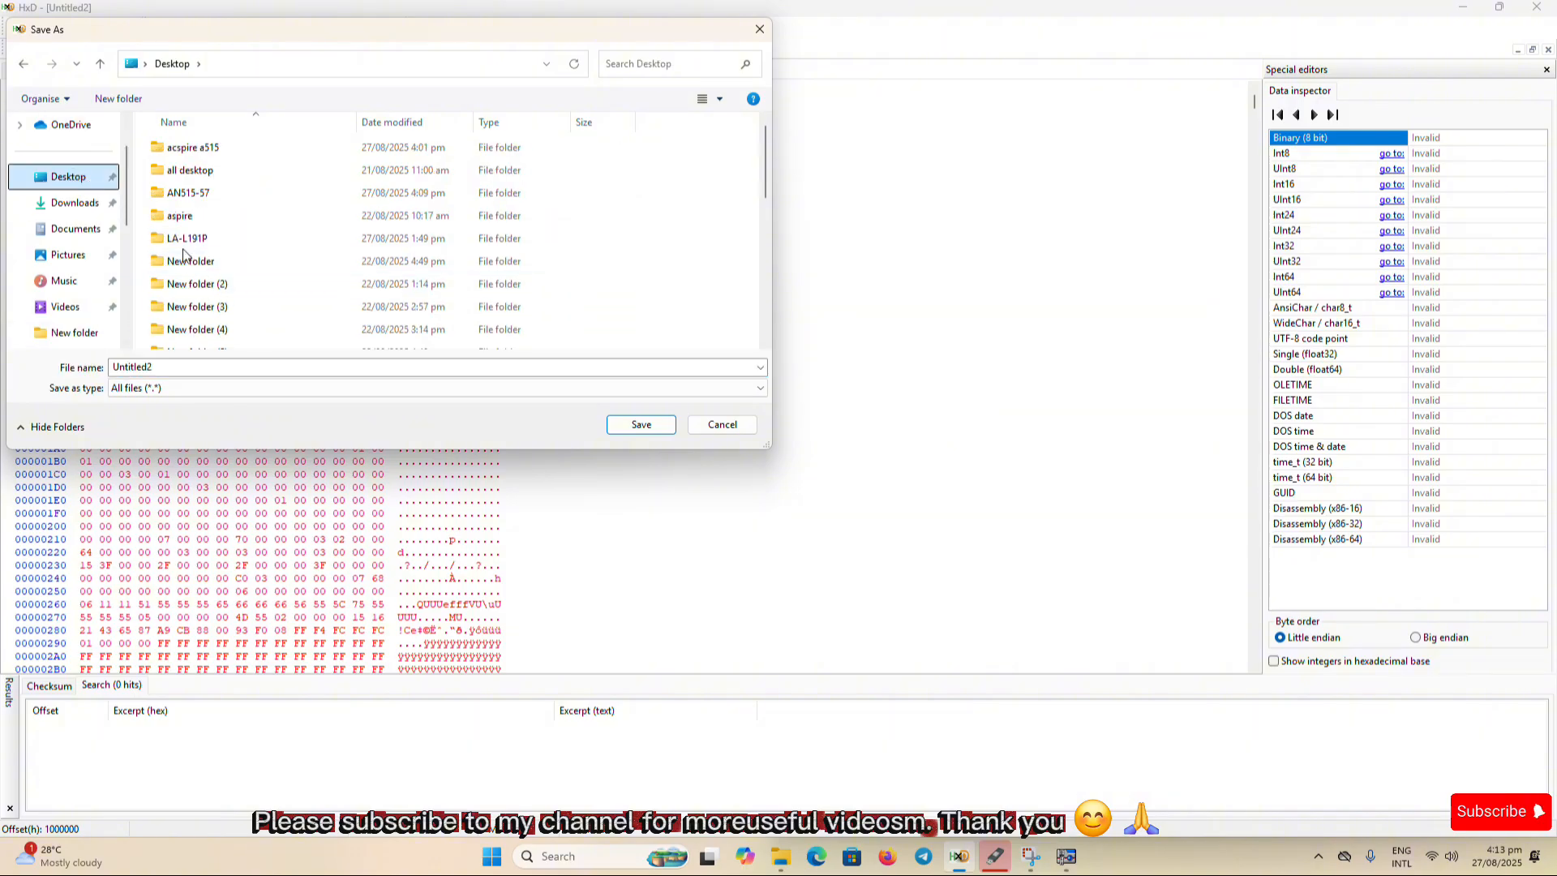
pyautogui.doubleClick(183, 194)
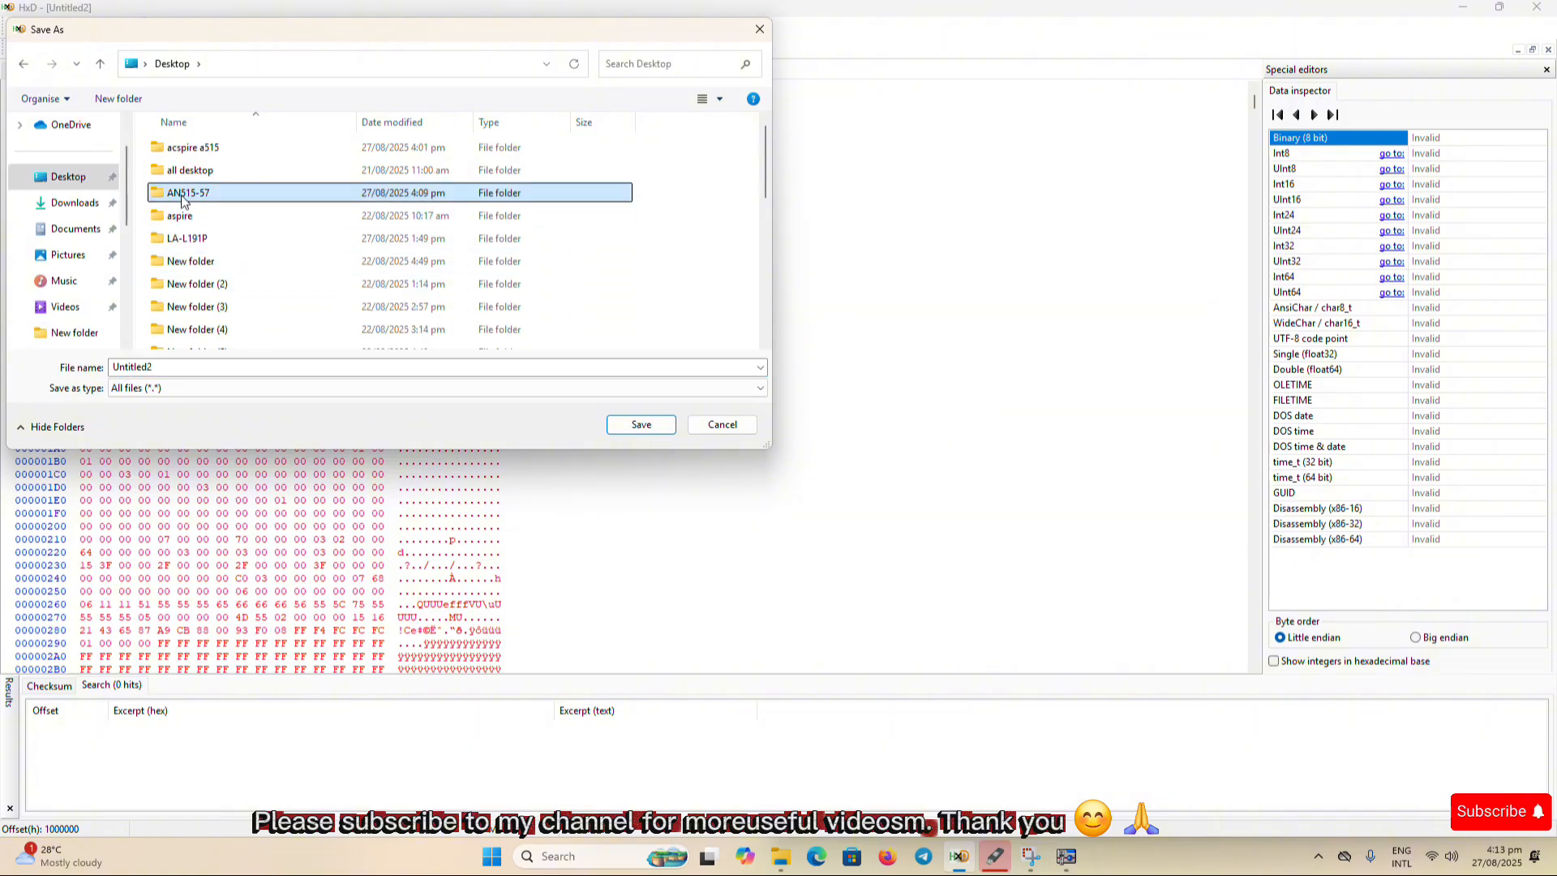
pyautogui.click(208, 365)
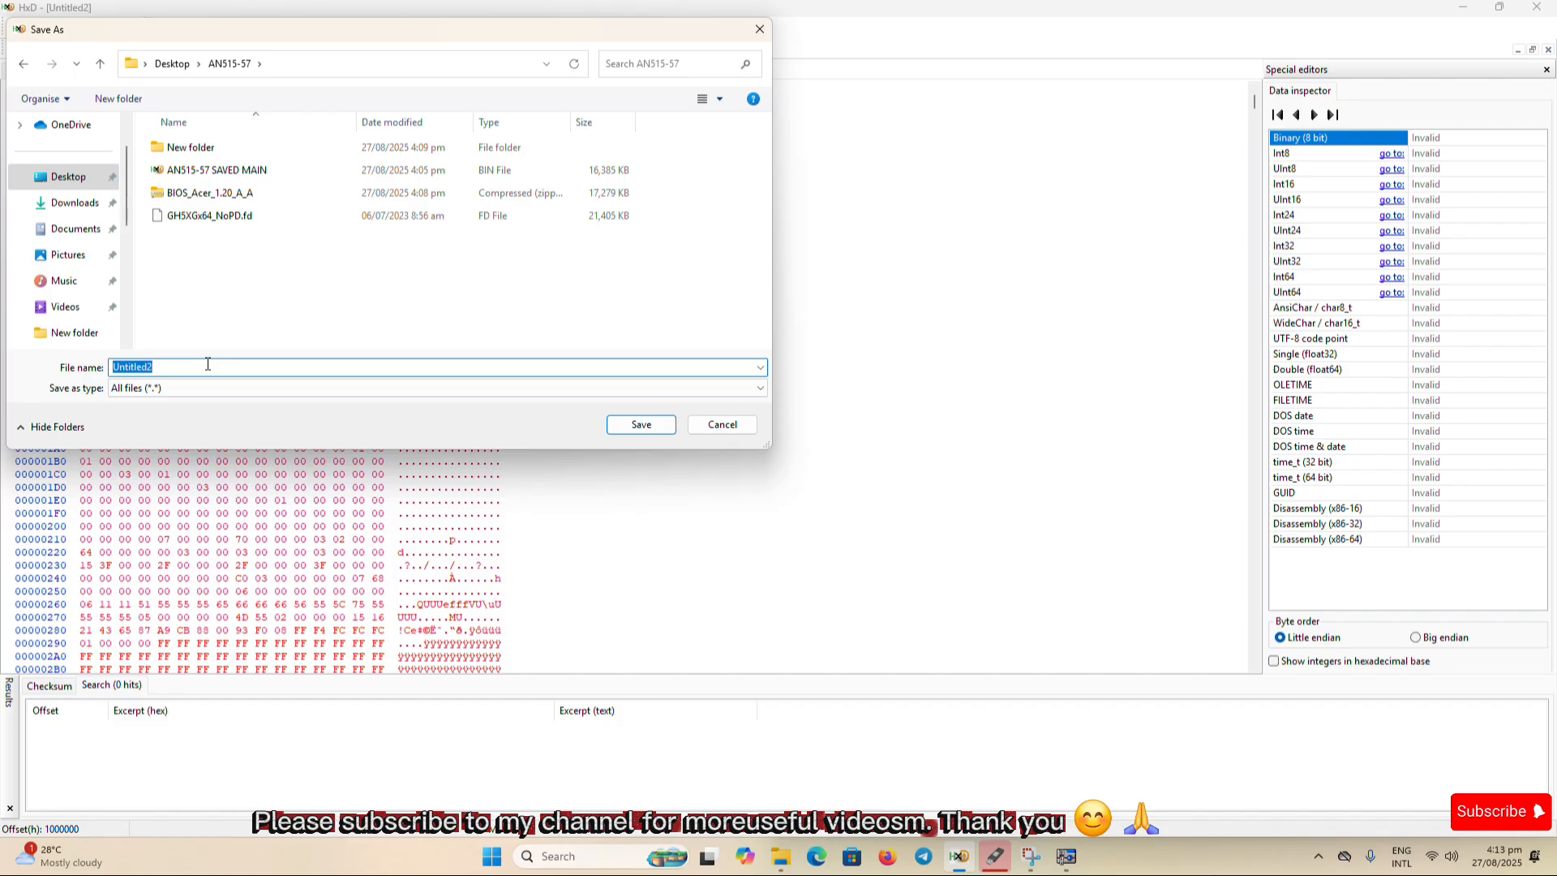
pyautogui.write('new')
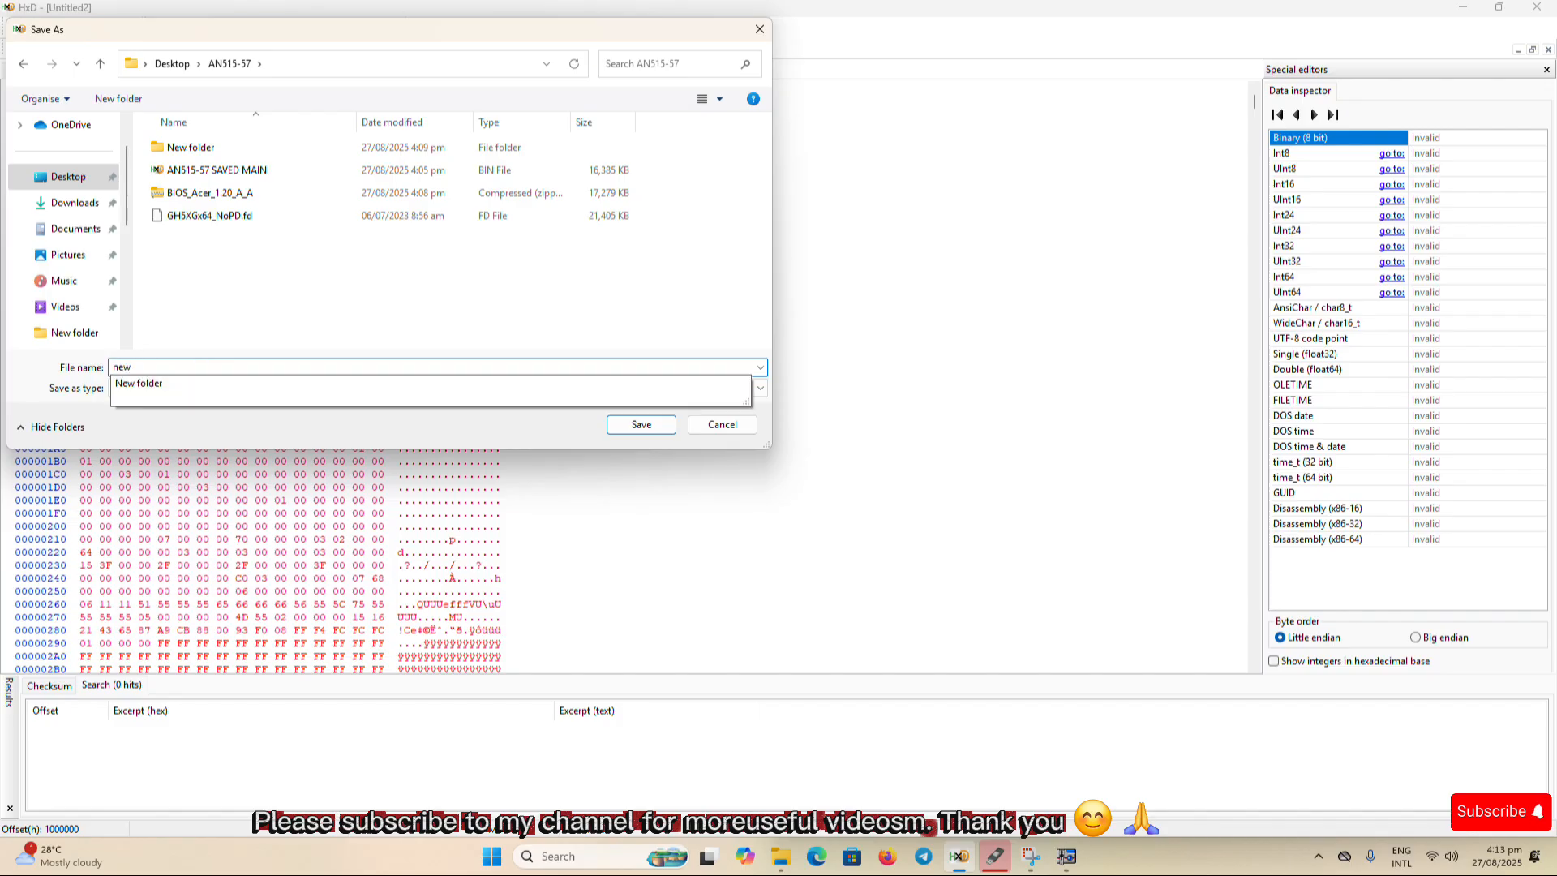
pyautogui.write(' an5')
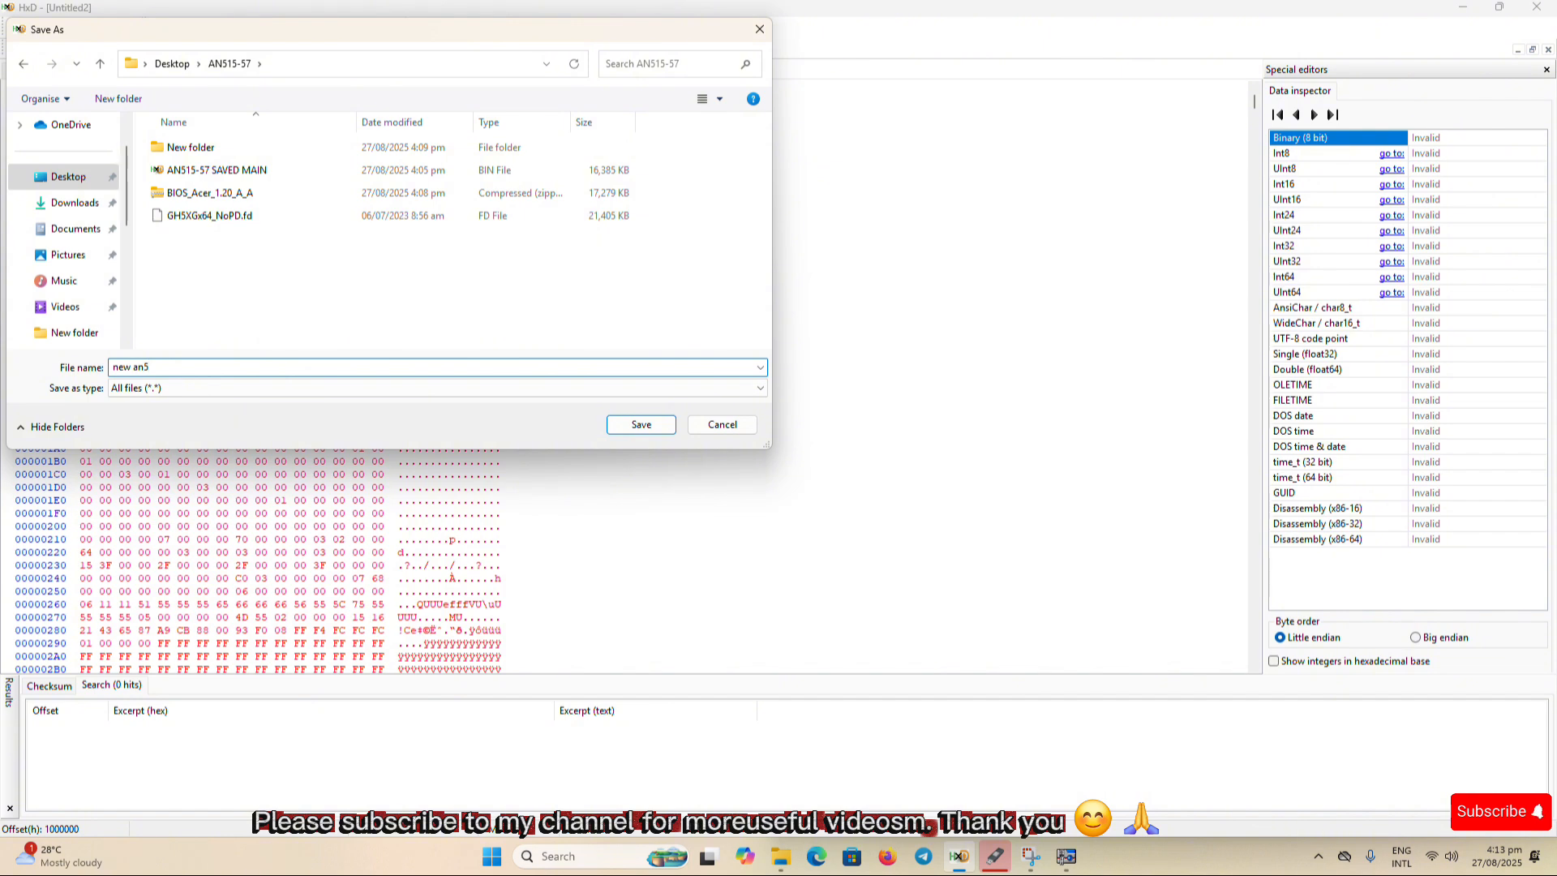
pyautogui.write('15-57.bin')
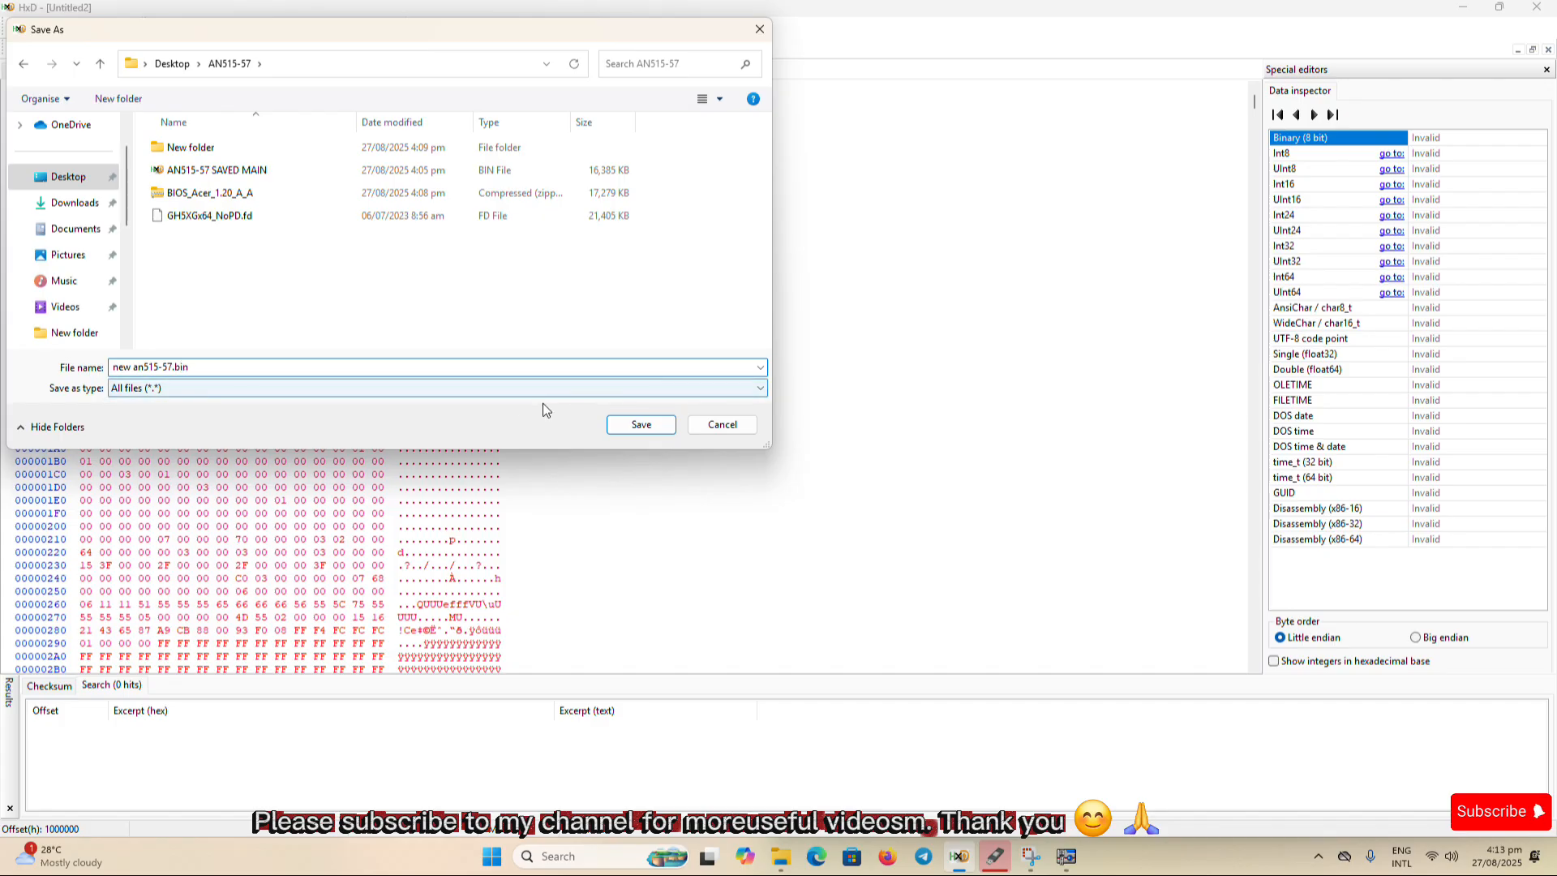
pyautogui.click(635, 426)
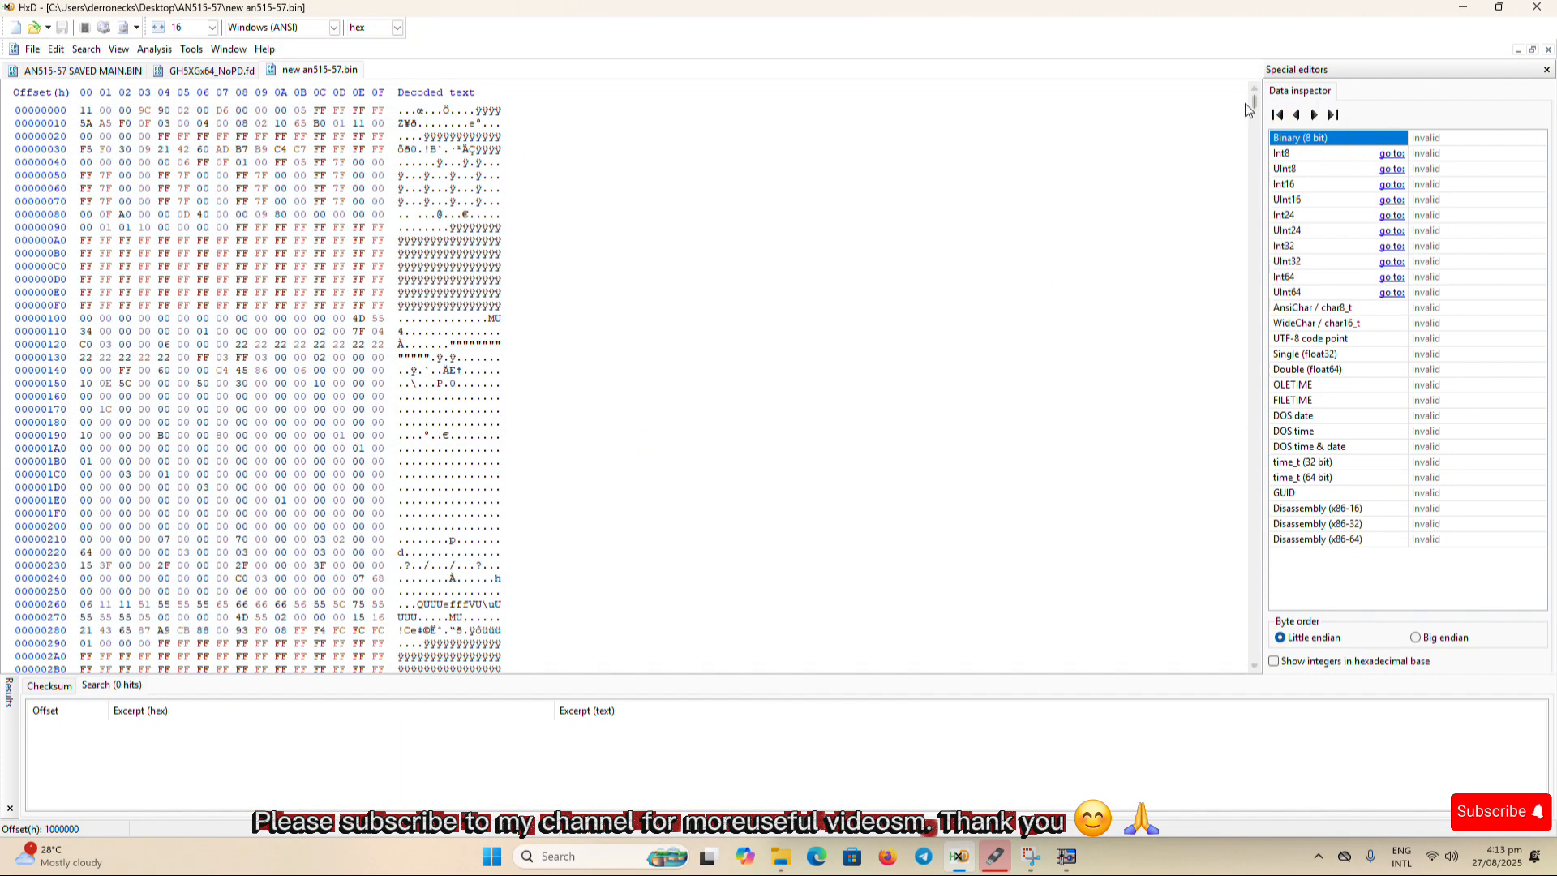
pyautogui.moveTo(1253, 104); pyautogui.dragTo(1282, 649)
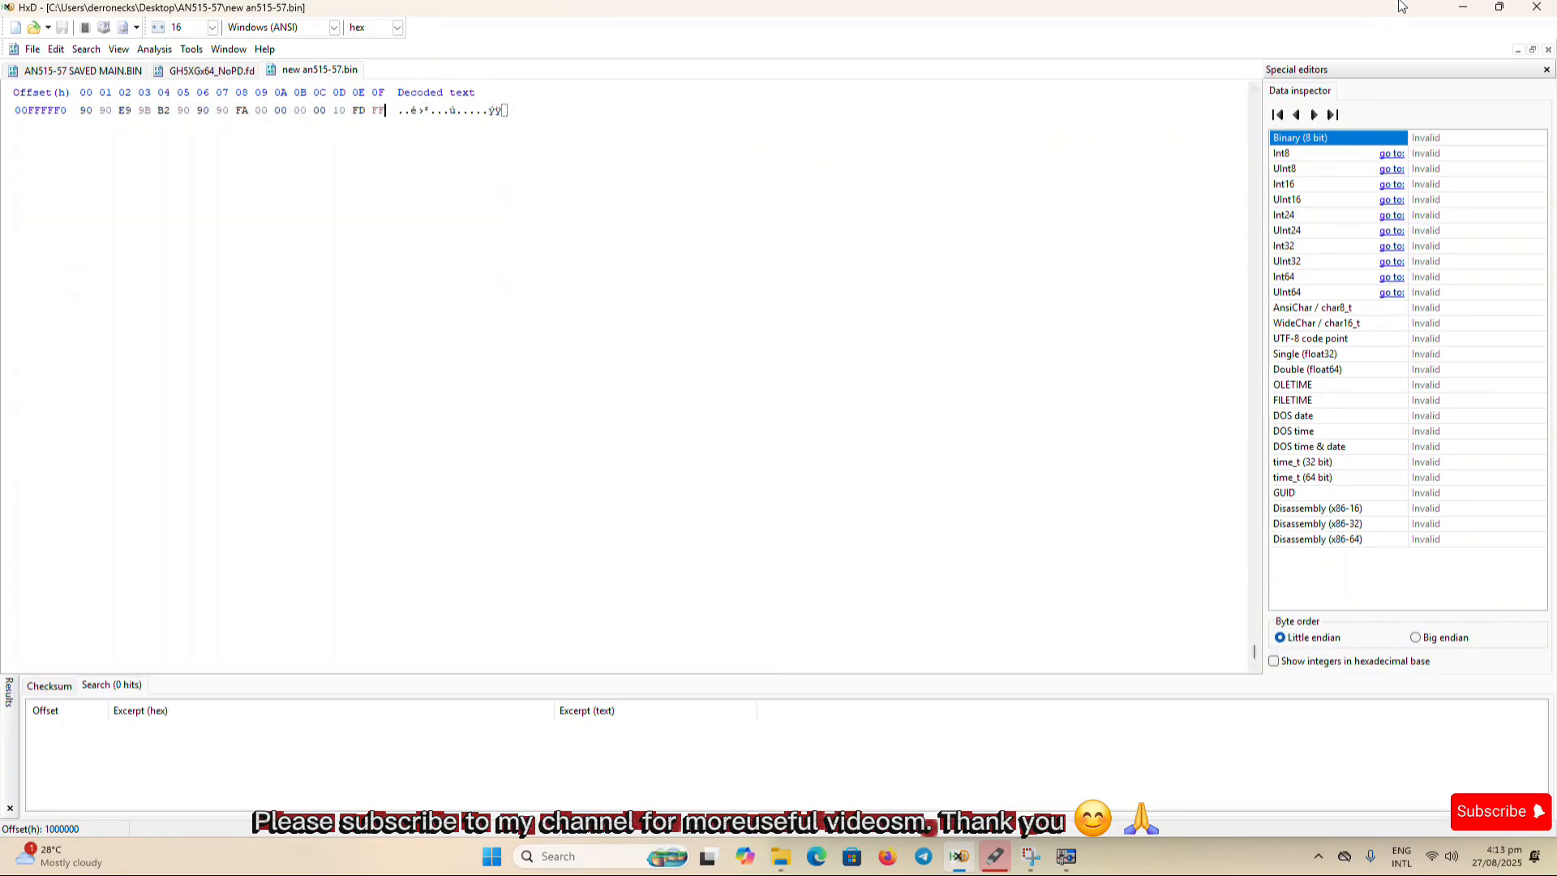
# - Switch to the AN515-57 folder in File Explorer and show the properties of new an515-57, clear of the file list
pyautogui.click(1463, 7)
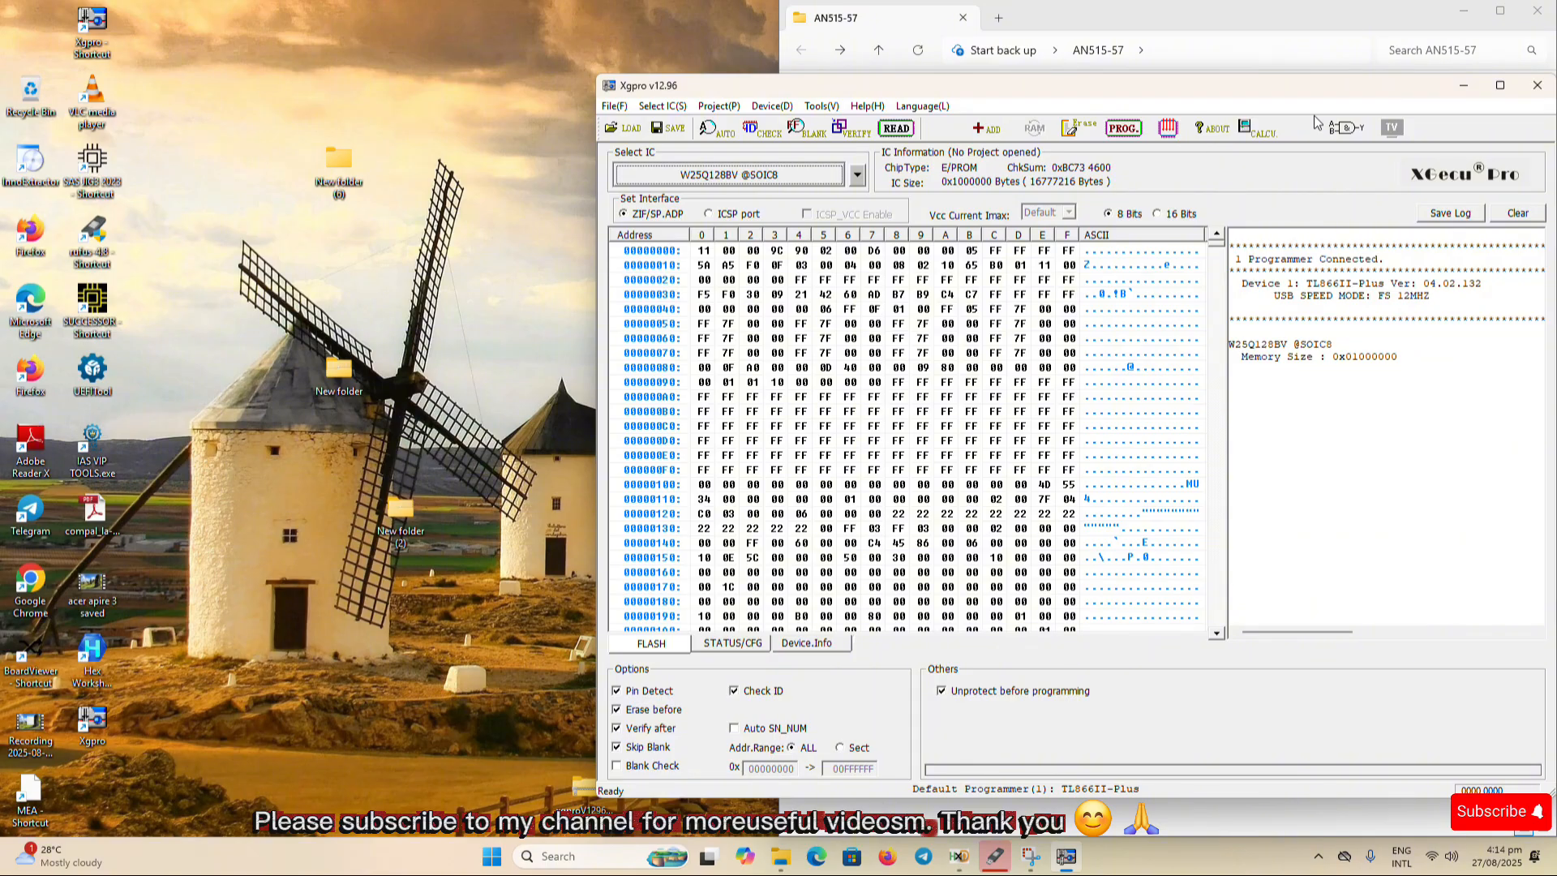
pyautogui.click(1465, 86)
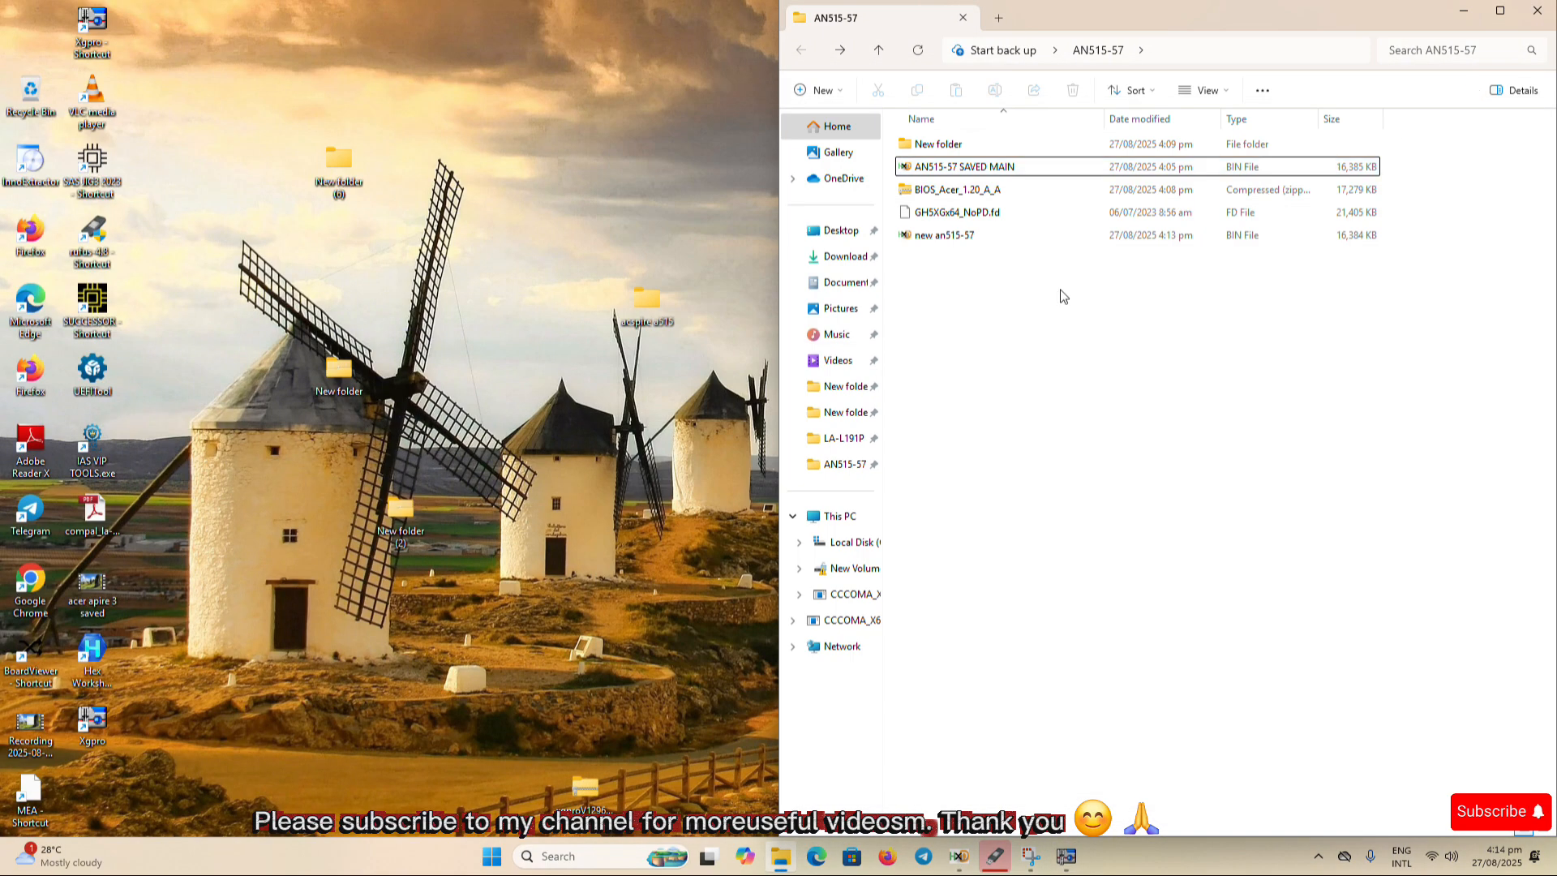
pyautogui.click(919, 239)
pyautogui.rightClick(916, 241)
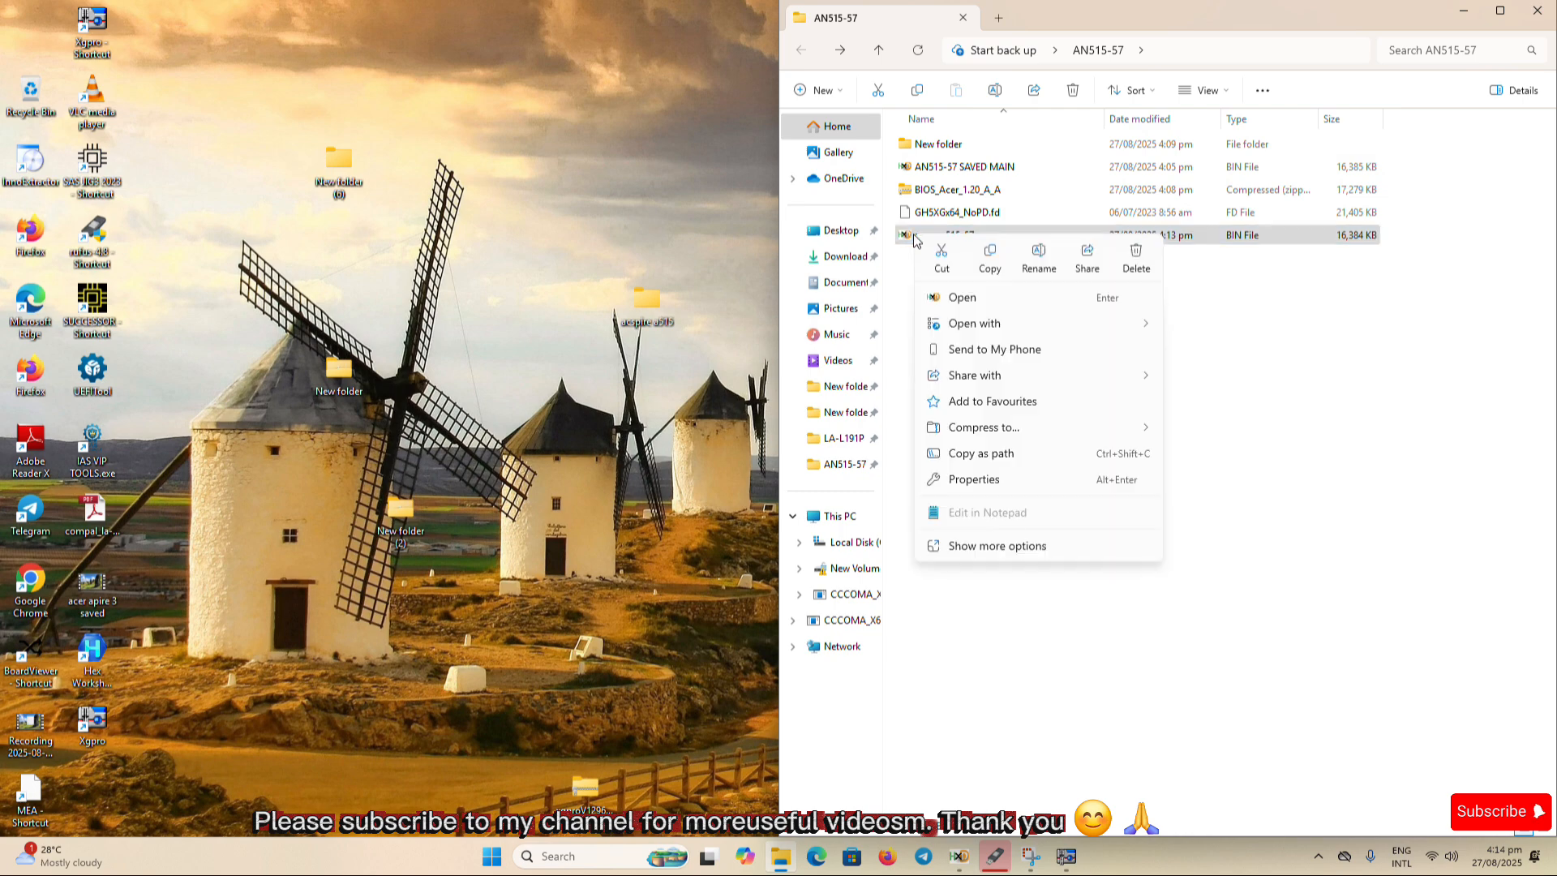
pyautogui.click(972, 479)
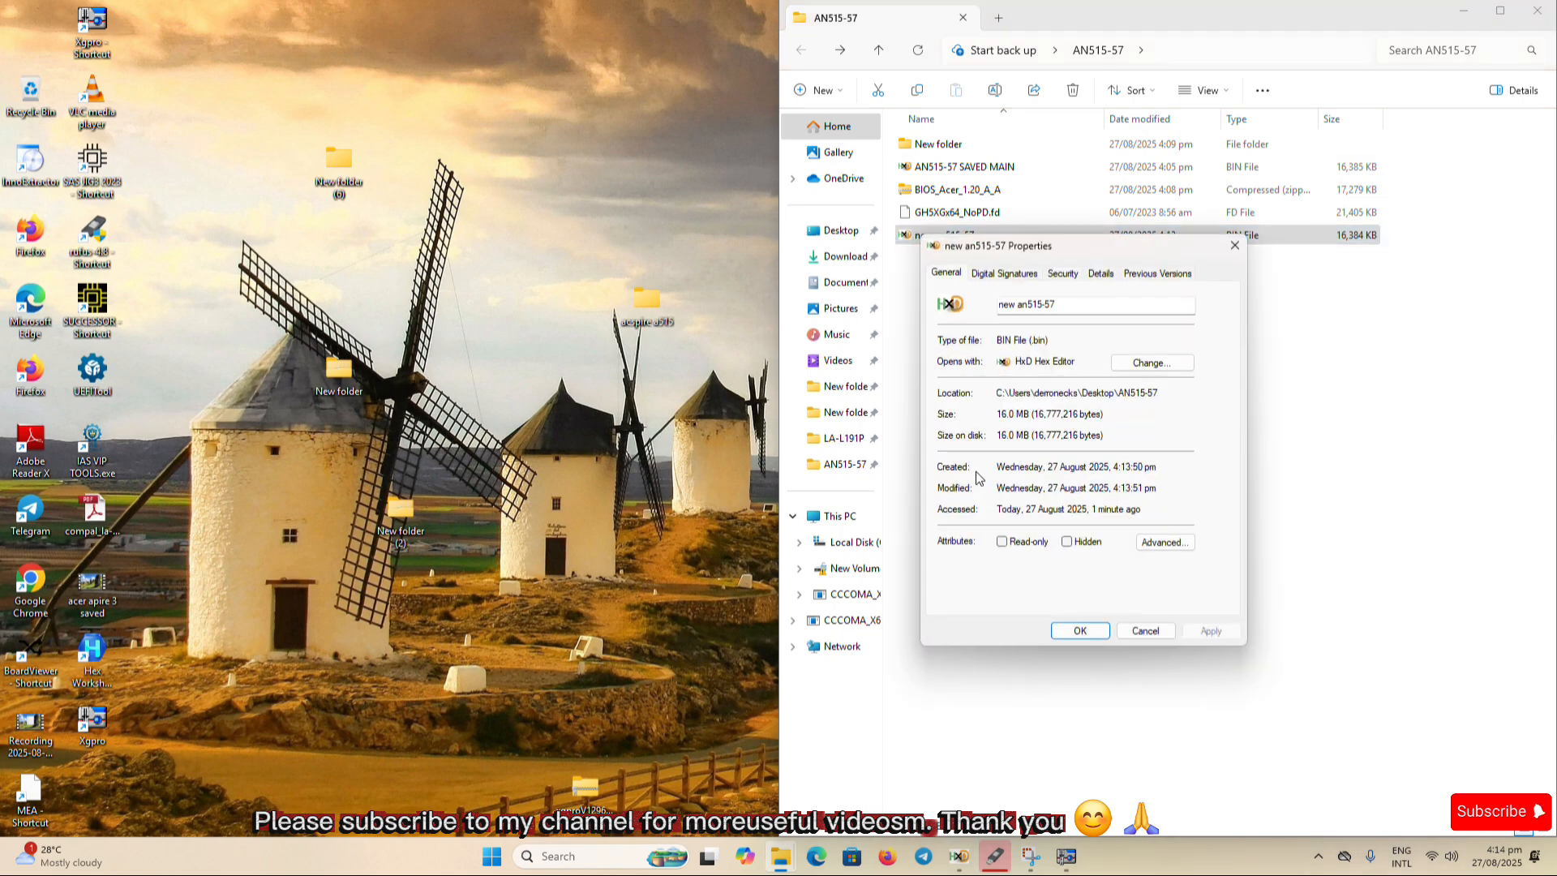
pyautogui.moveTo(1065, 245); pyautogui.dragTo(470, 208)
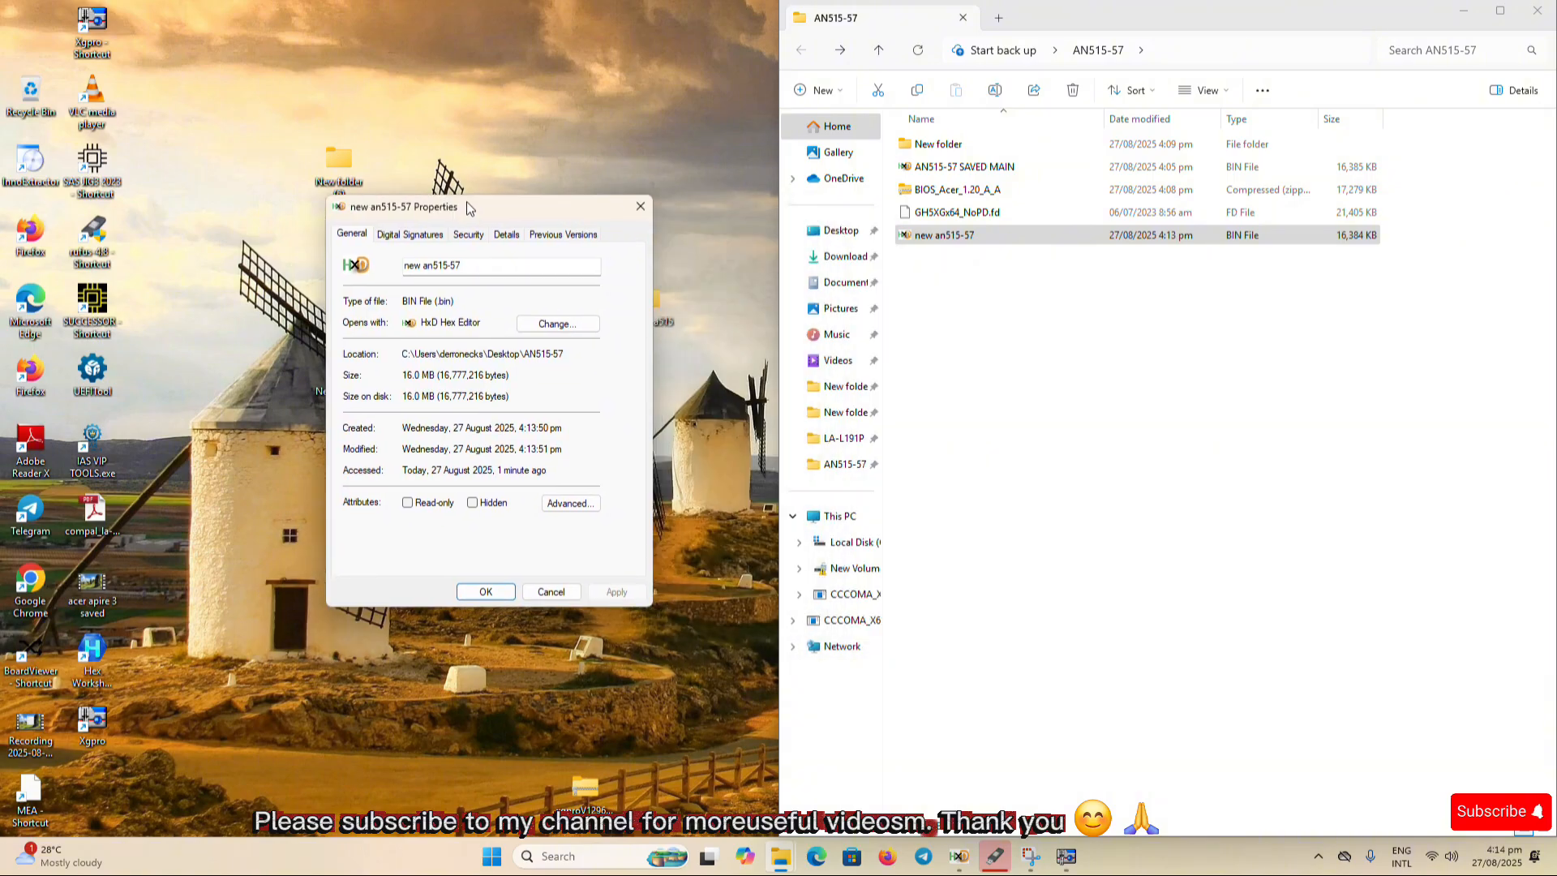
# - Compare the exact file size of new an515-57 with that of AN515-57 SAVED MAIN in their properties, and close both dialogs
pyautogui.rightClick(946, 168)
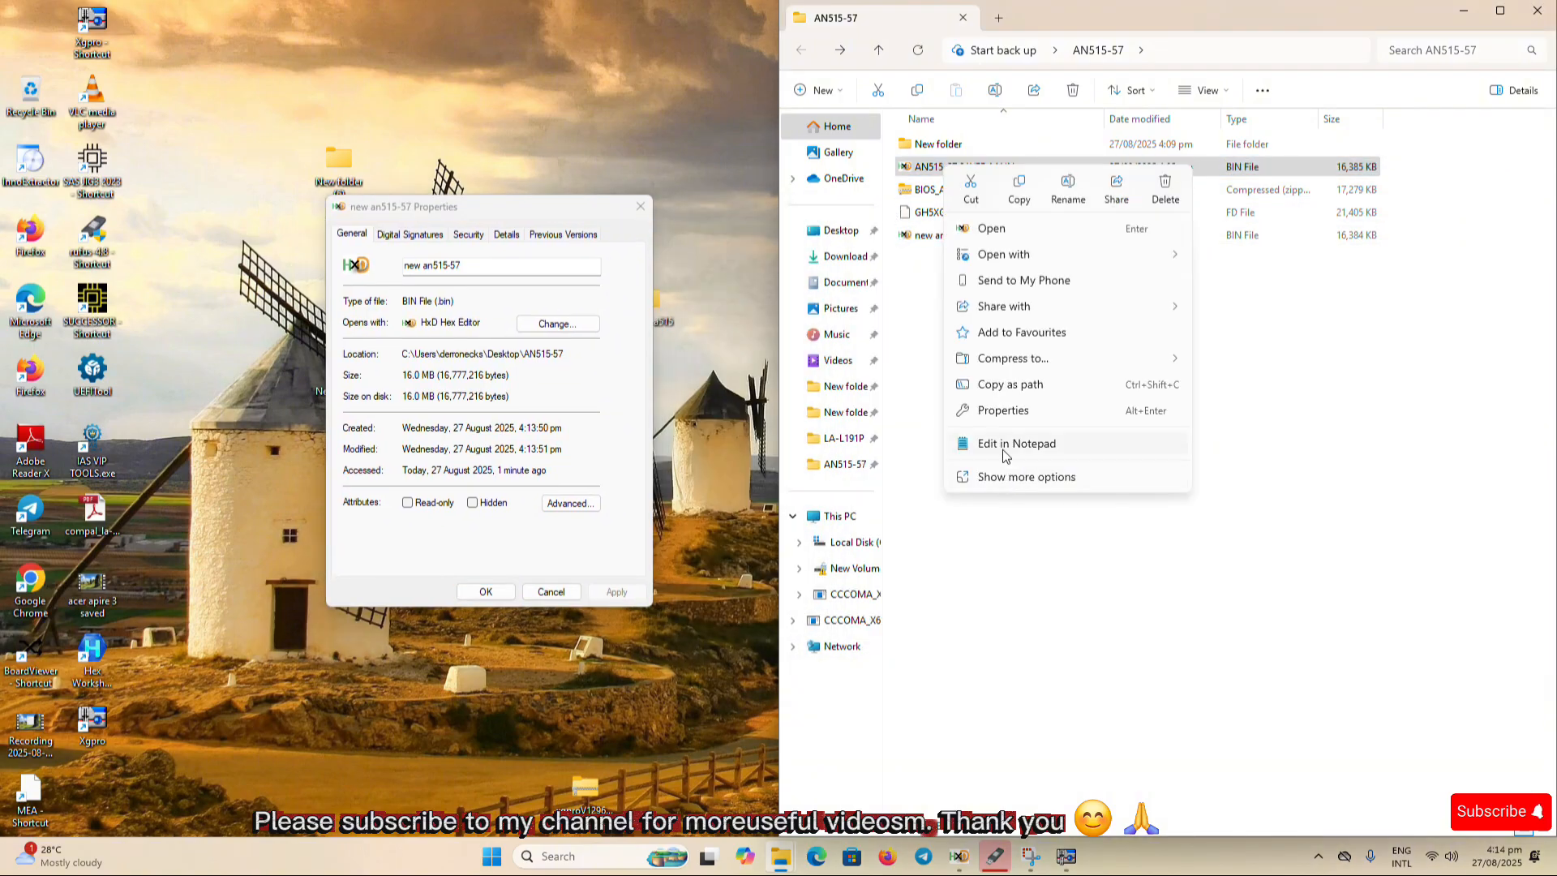
pyautogui.click(1001, 411)
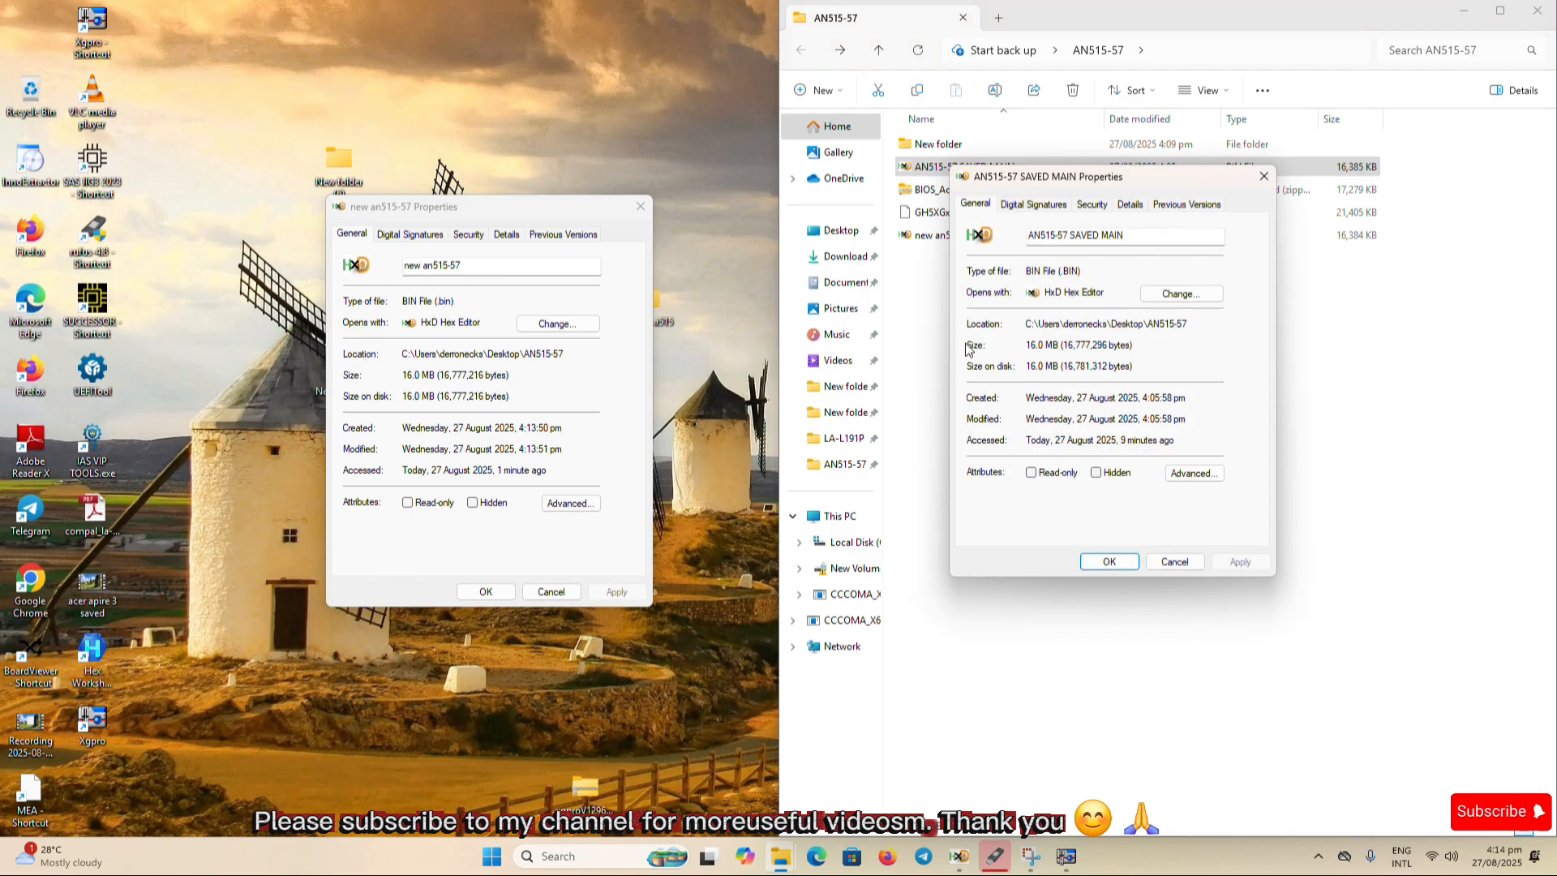
pyautogui.moveTo(1047, 188); pyautogui.dragTo(765, 213)
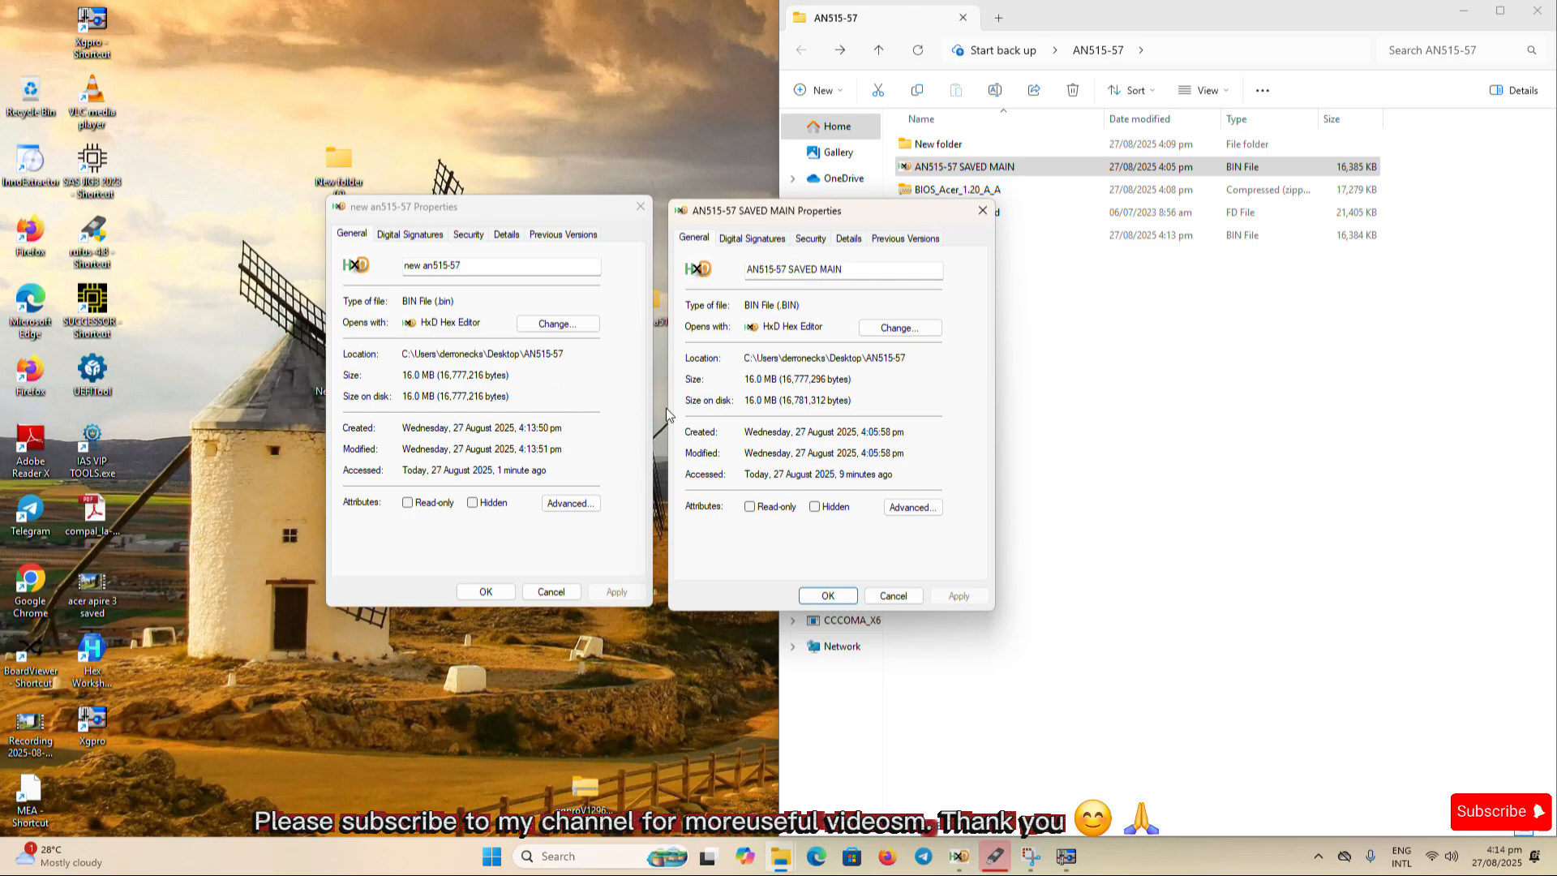
pyautogui.click(894, 596)
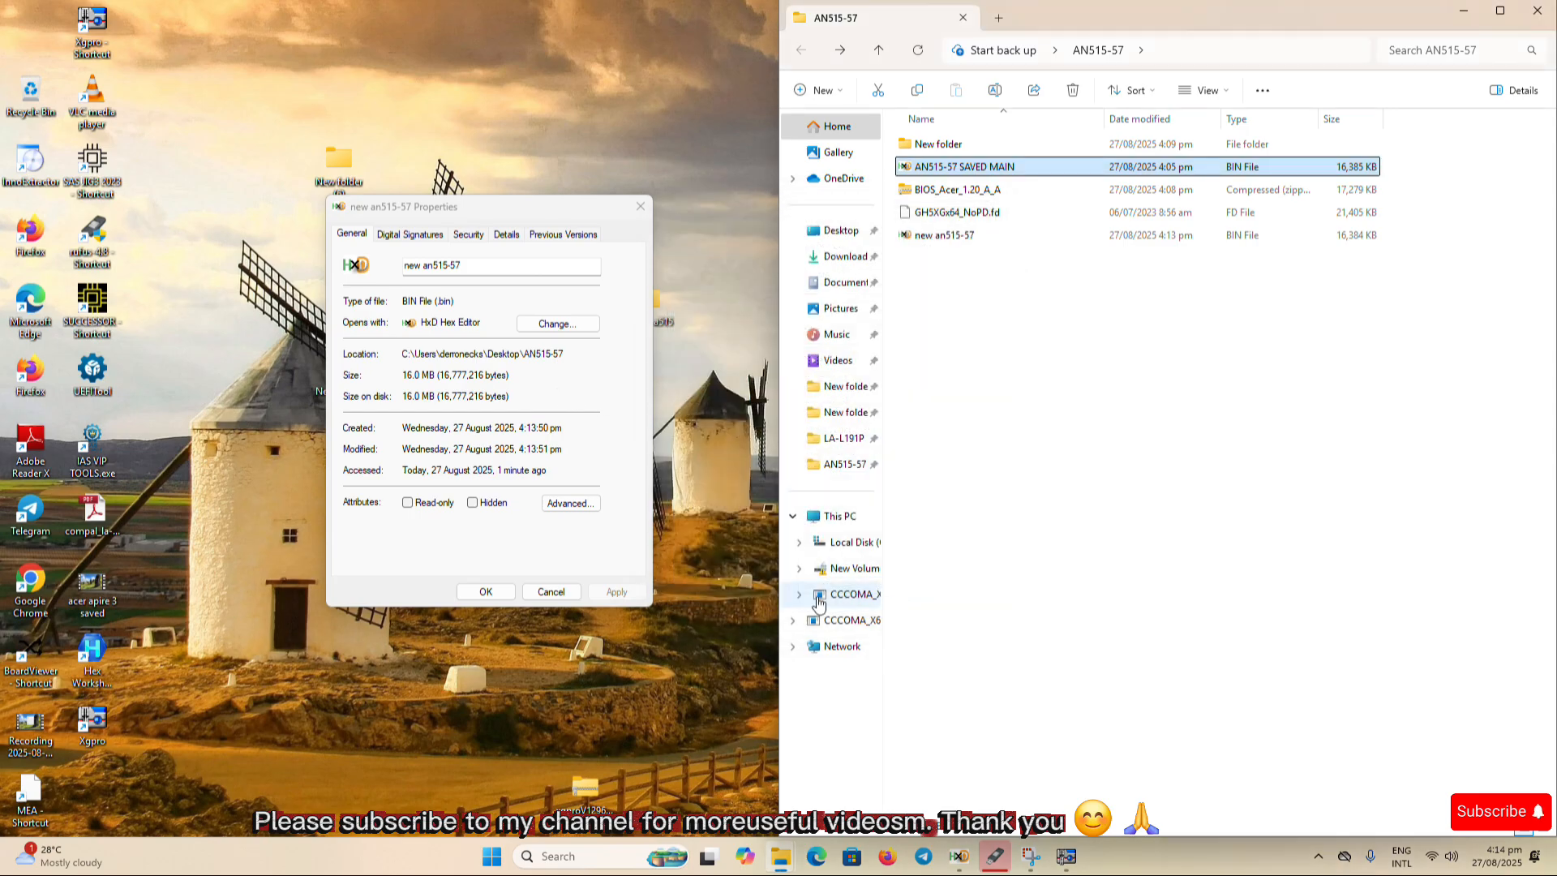
pyautogui.click(551, 591)
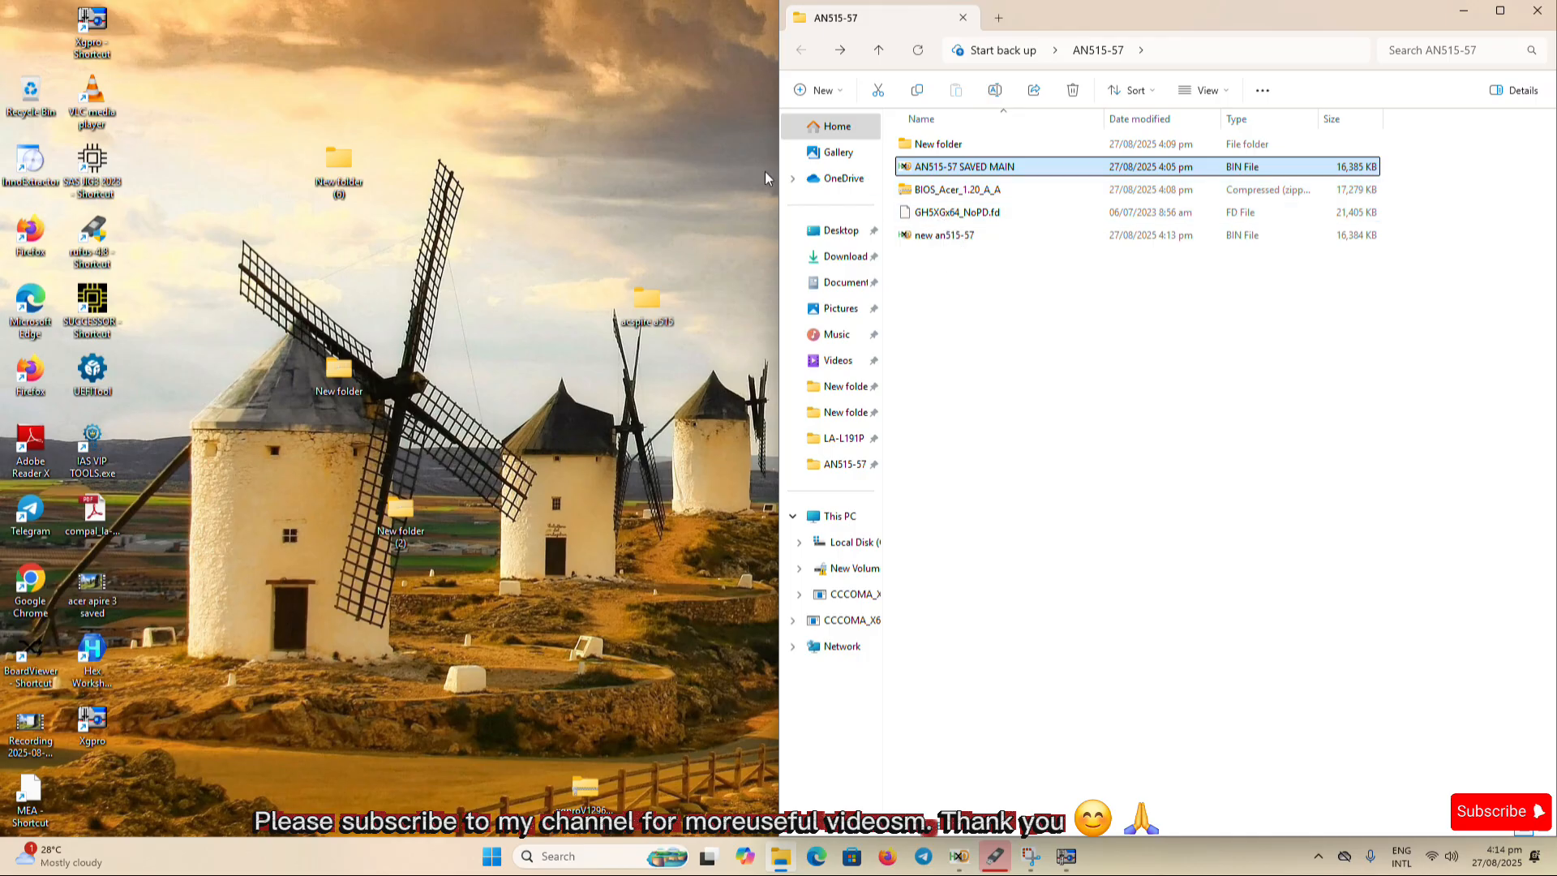
pyautogui.click(691, 34)
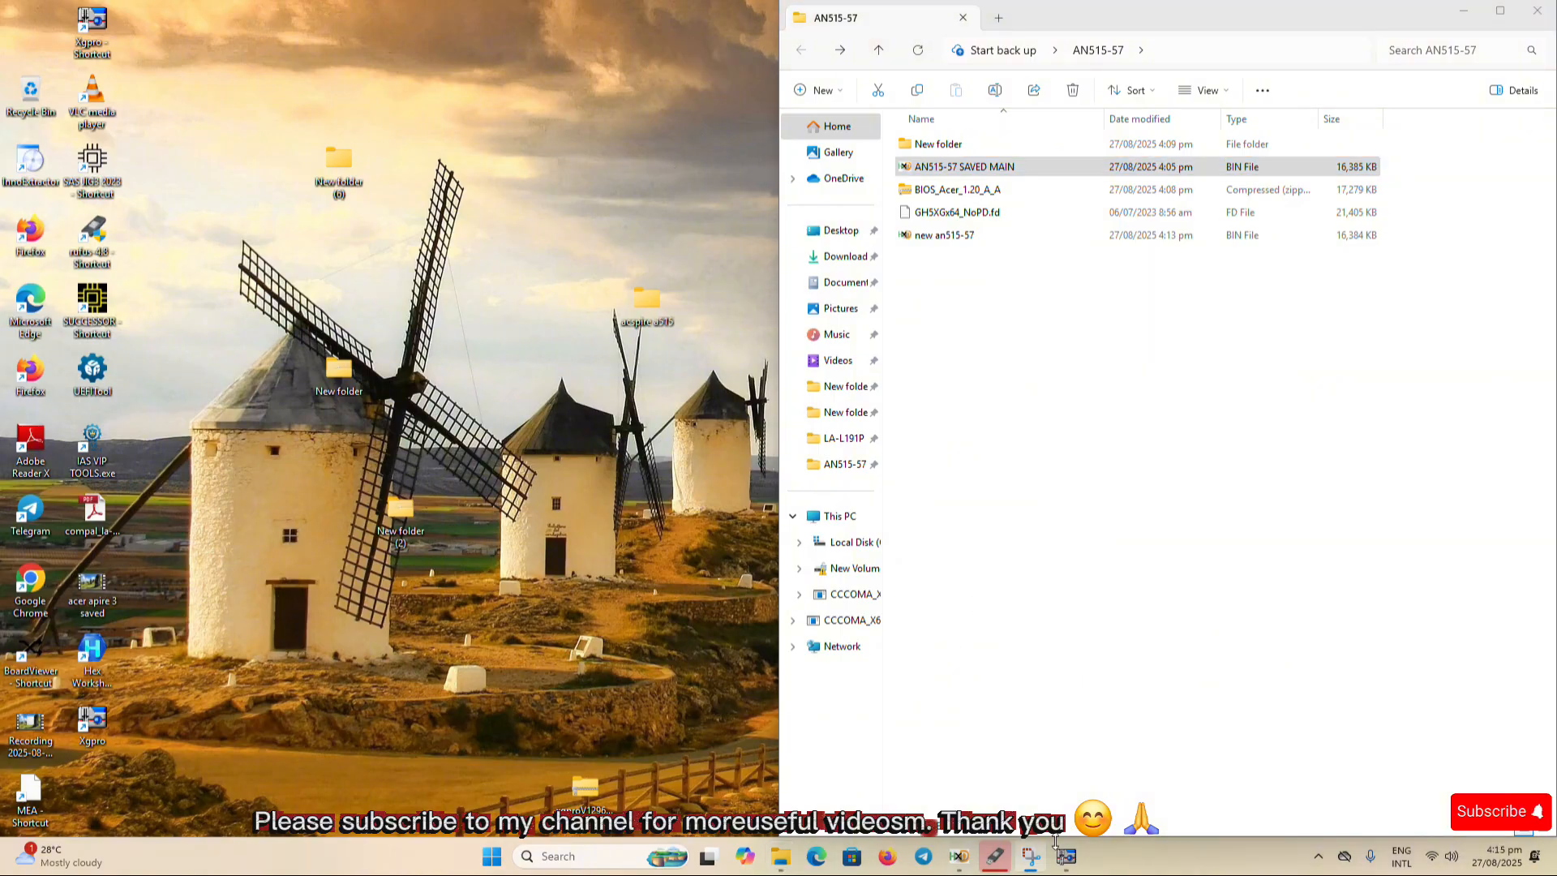
# - Switch to Xgpro and load new an515-57 from the AN515-57 folder into the buffer as BINARY in Normal load mode
pyautogui.moveTo(1062, 852)
pyautogui.click(1041, 803)
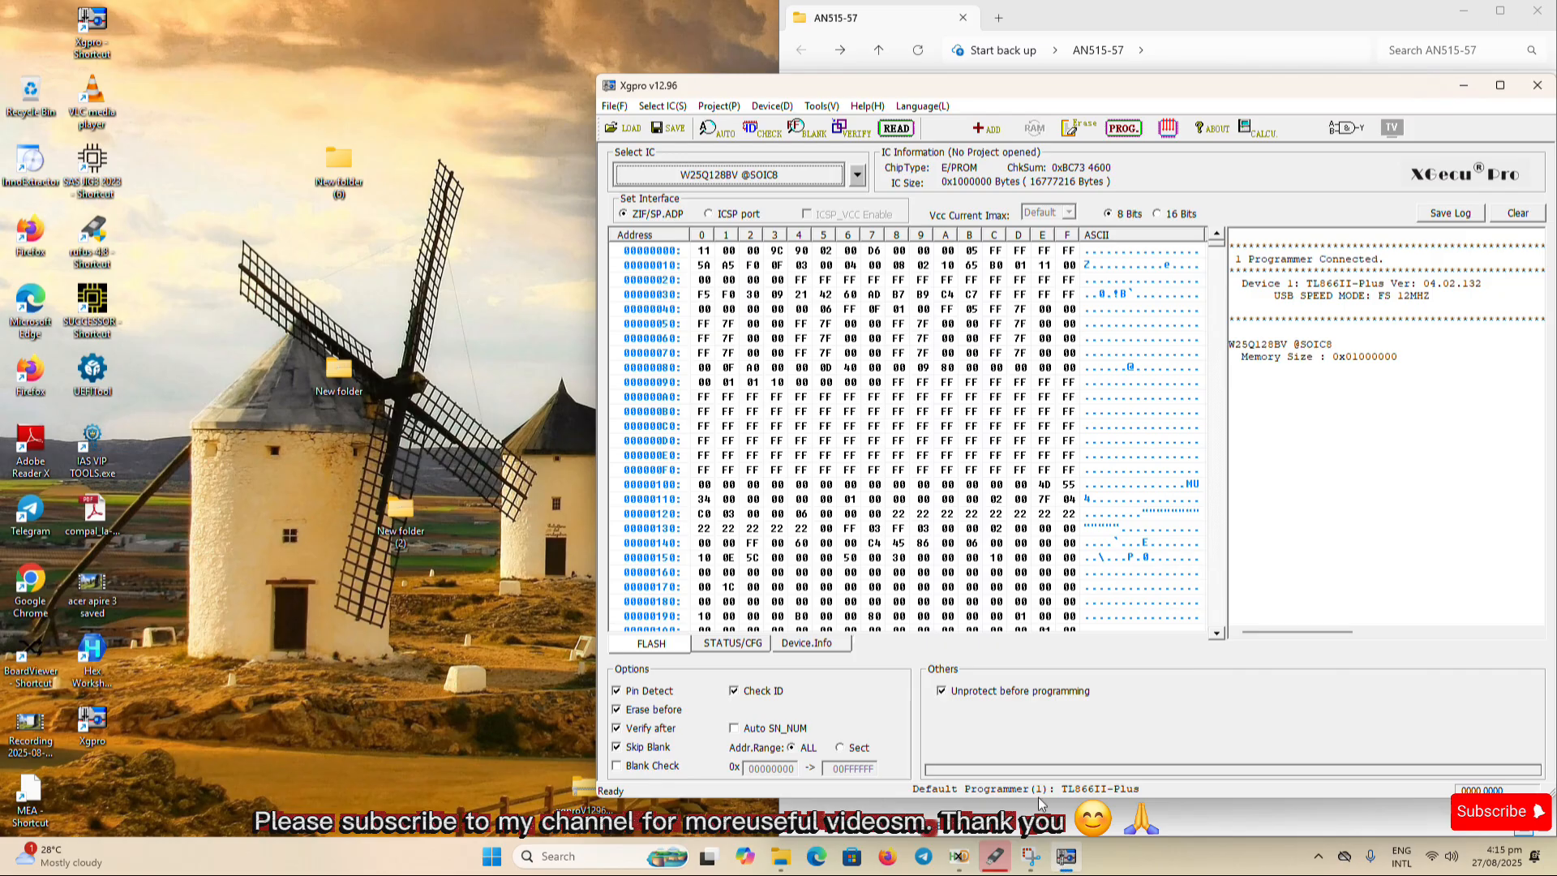
pyautogui.click(622, 137)
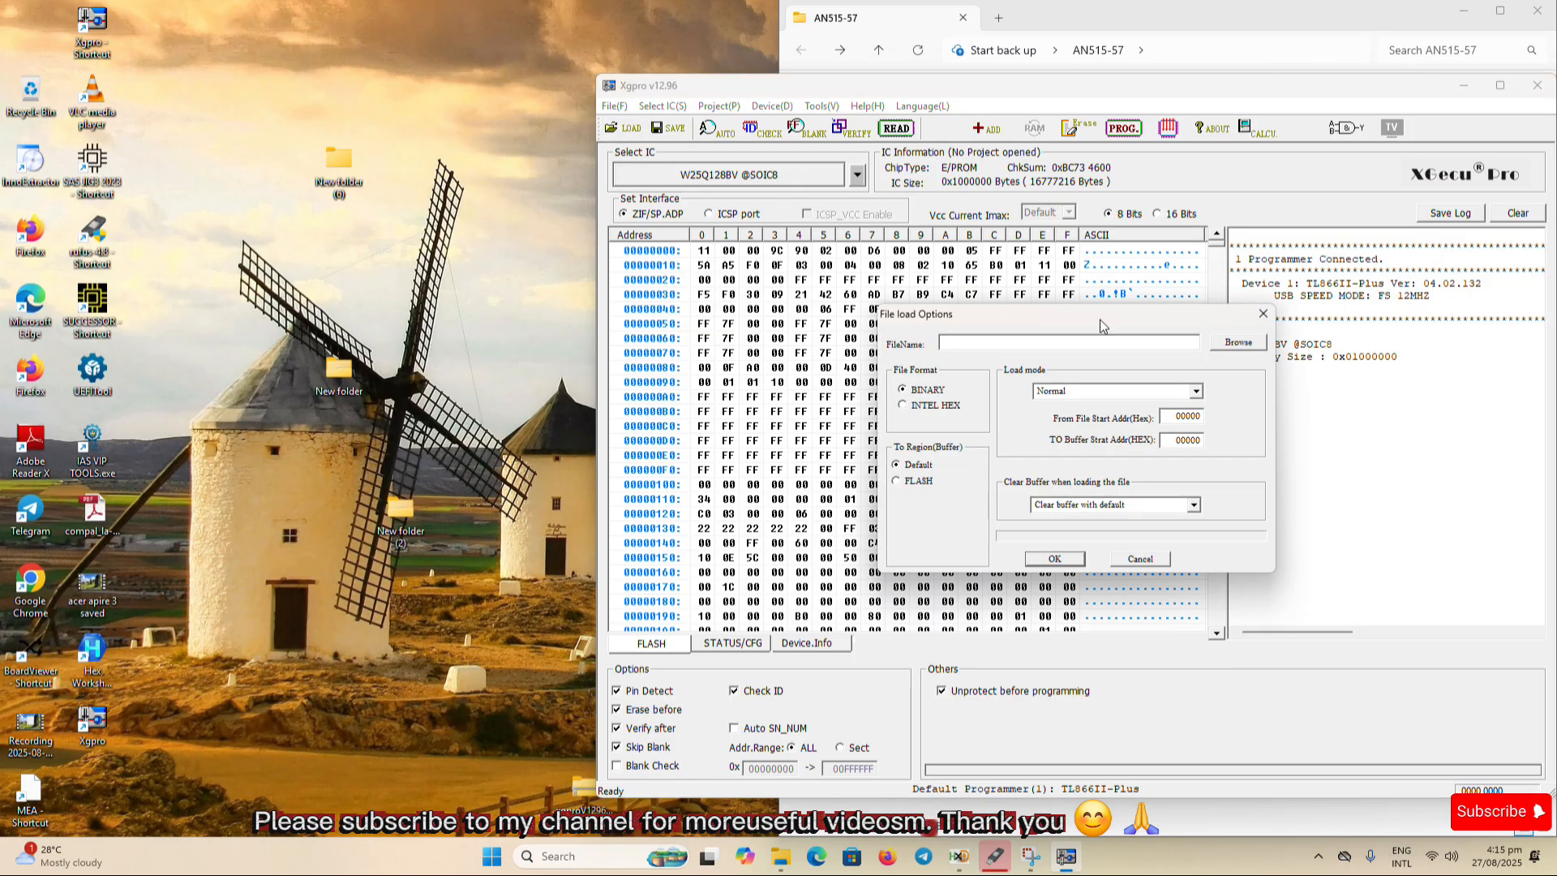
pyautogui.click(1252, 347)
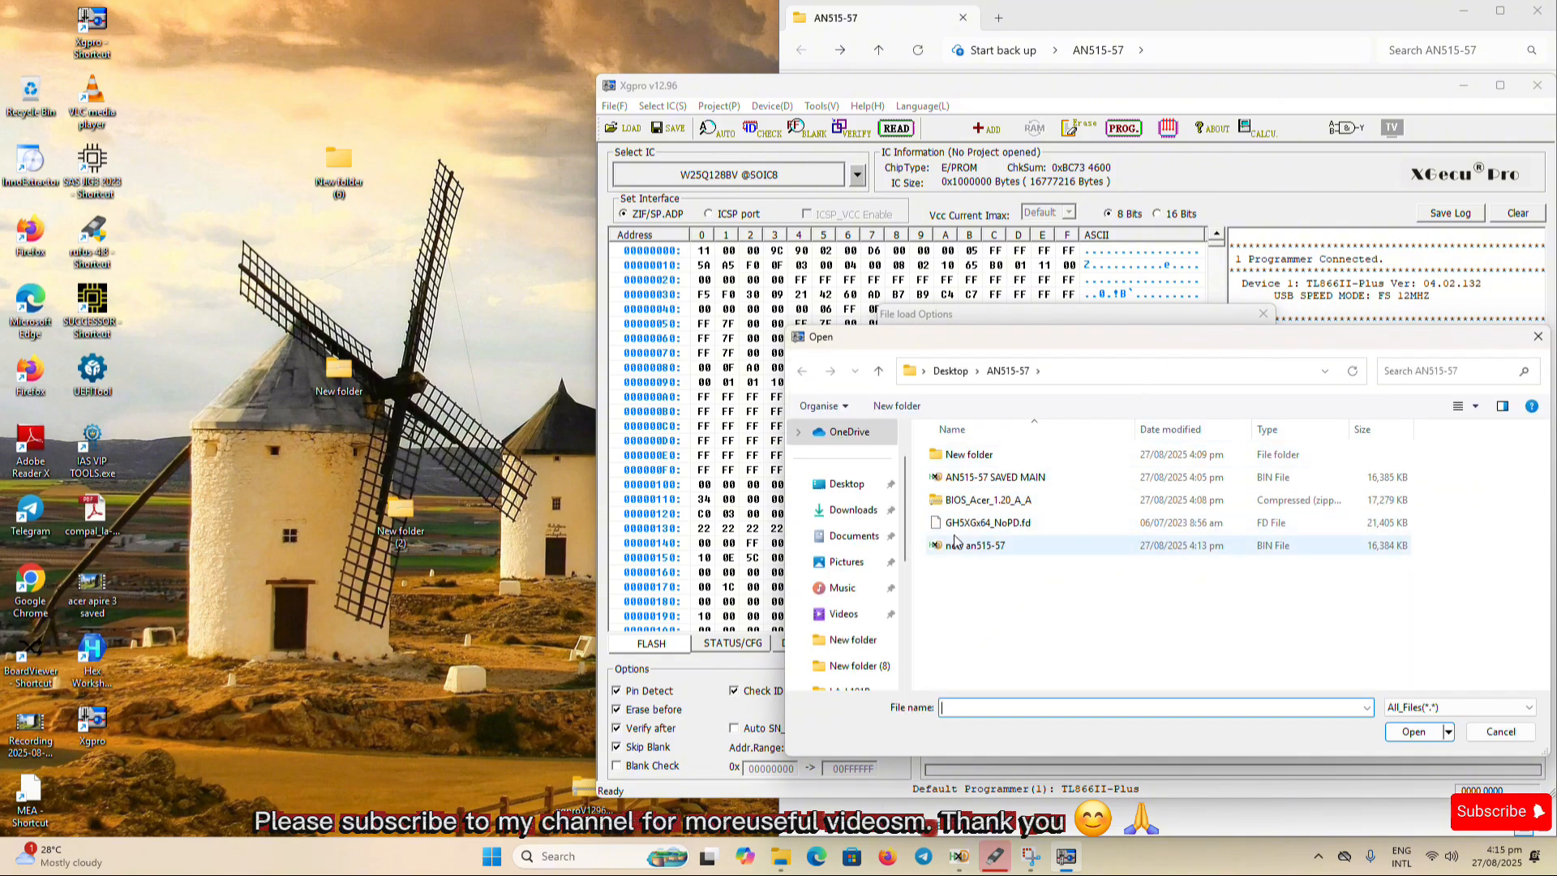
pyautogui.moveTo(1014, 337); pyautogui.dragTo(891, 285)
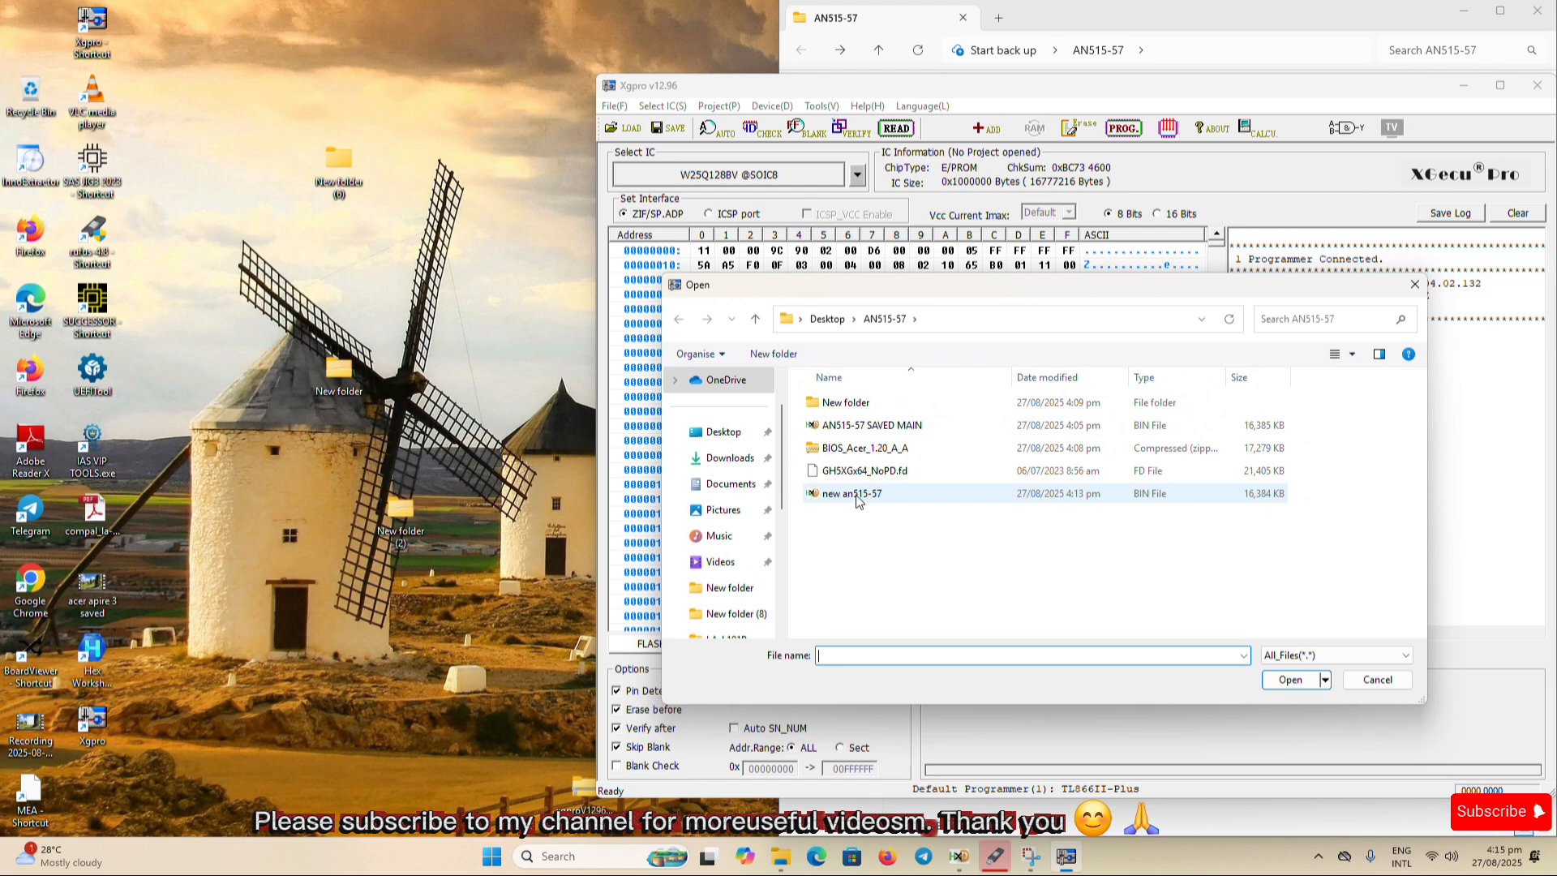
pyautogui.doubleClick(857, 497)
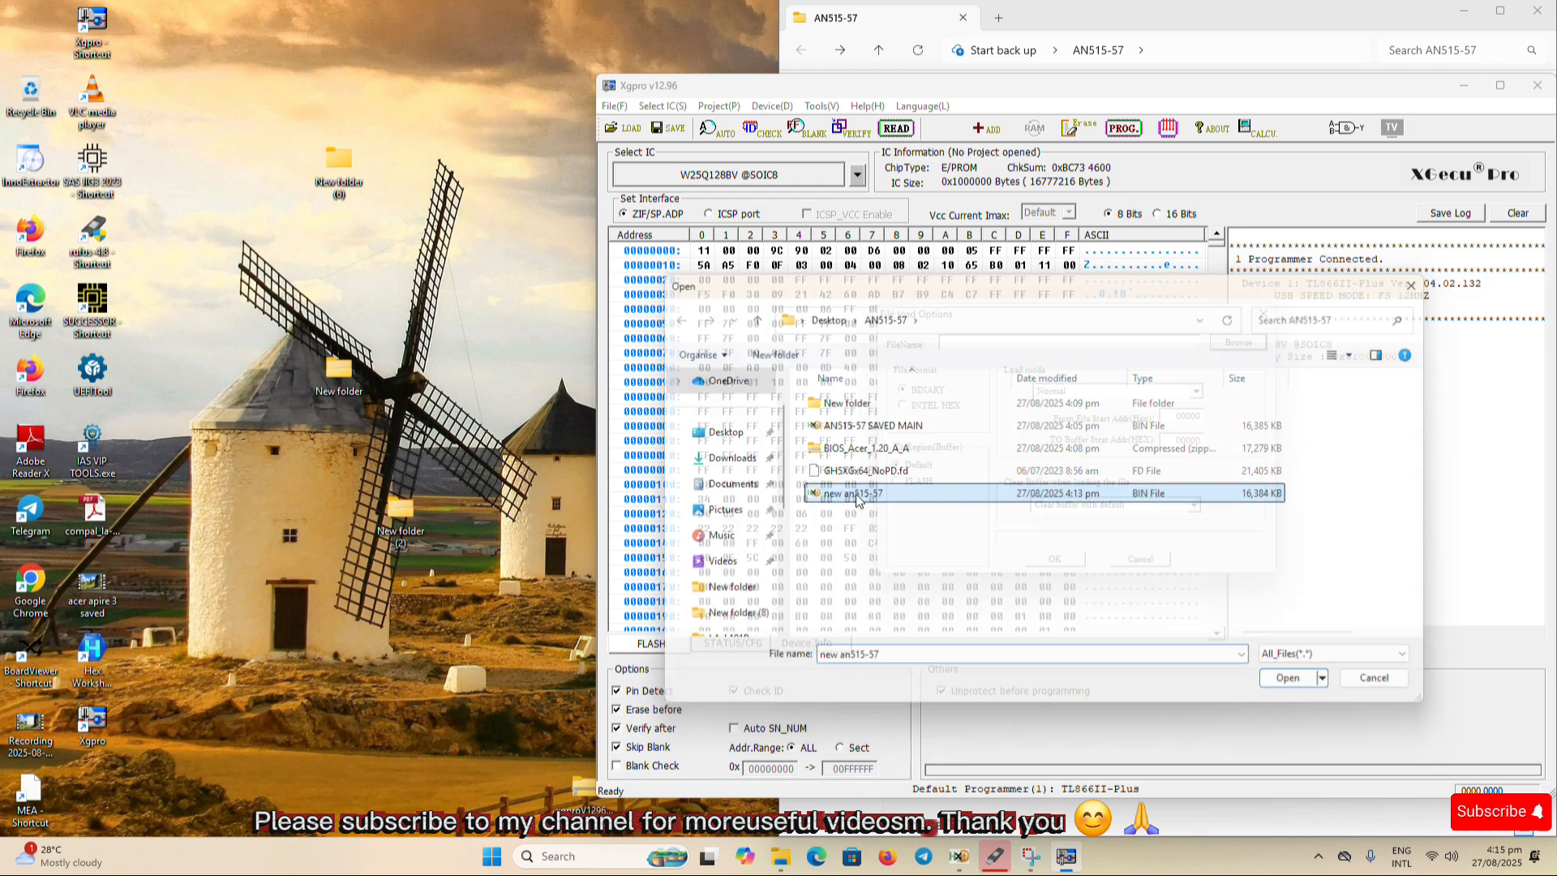
pyautogui.click(1055, 559)
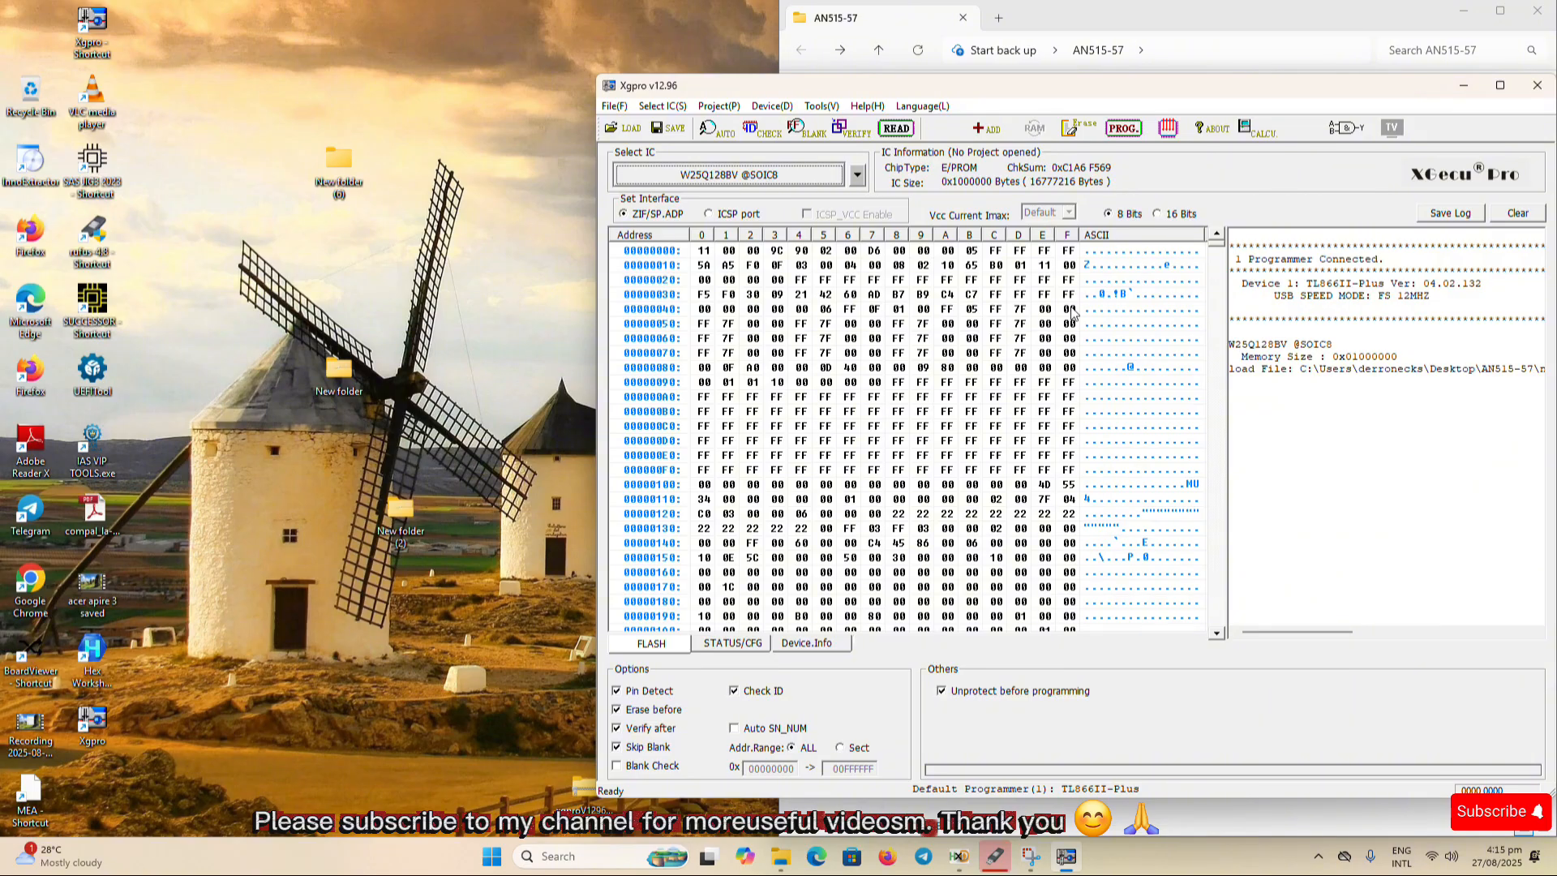
# - Program the W25Q128BV chip's FLASH and STATUS/CFG from the loaded buffer, and close the Chip Program dialog once it finishes
pyautogui.click(1123, 128)
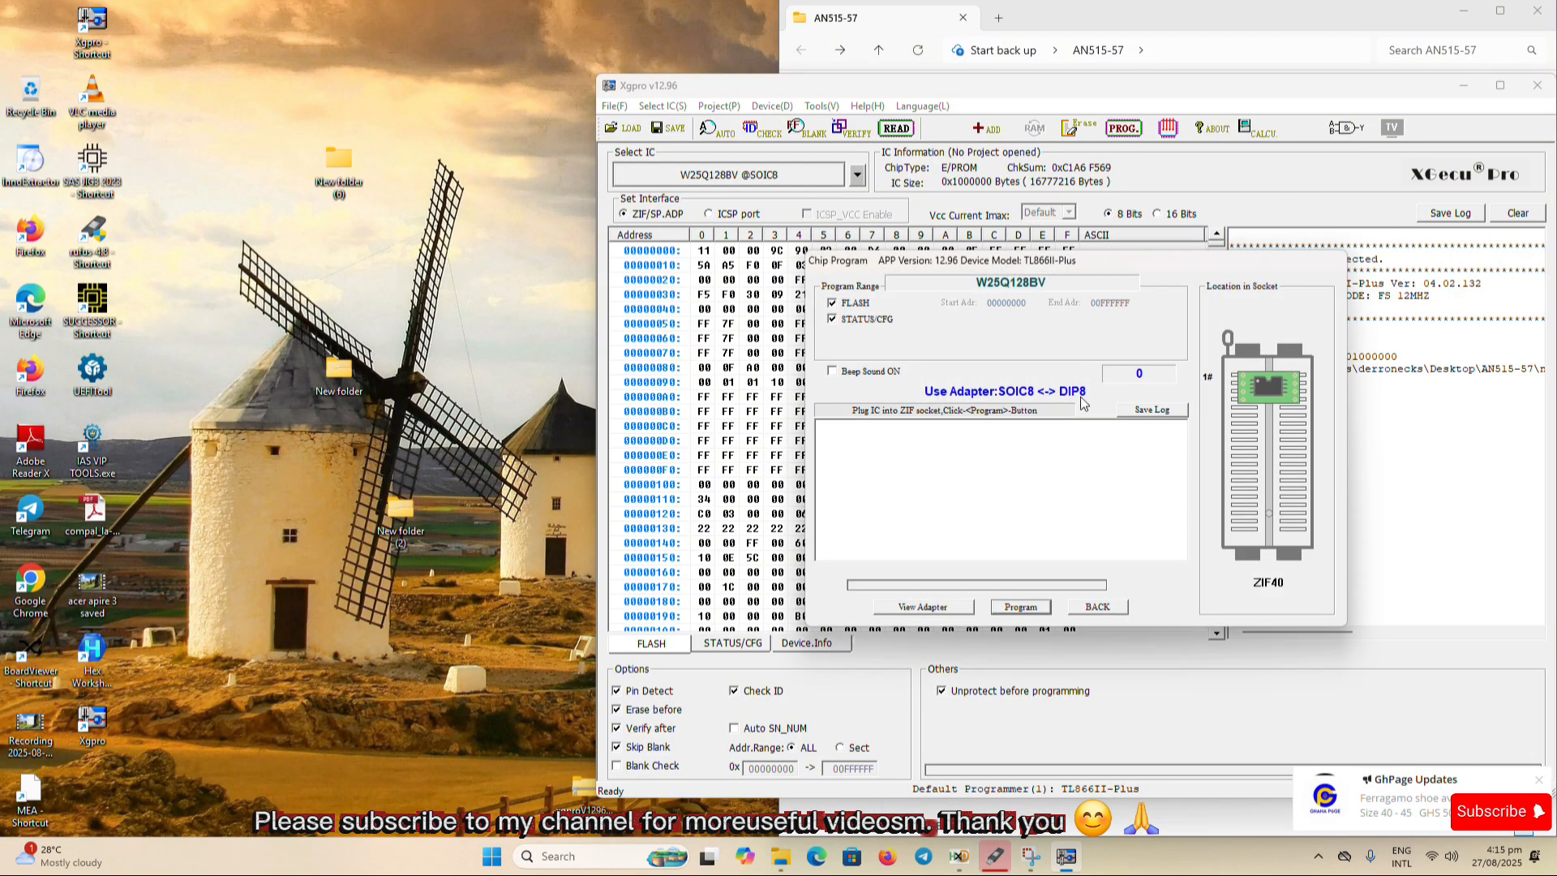
pyautogui.click(1018, 610)
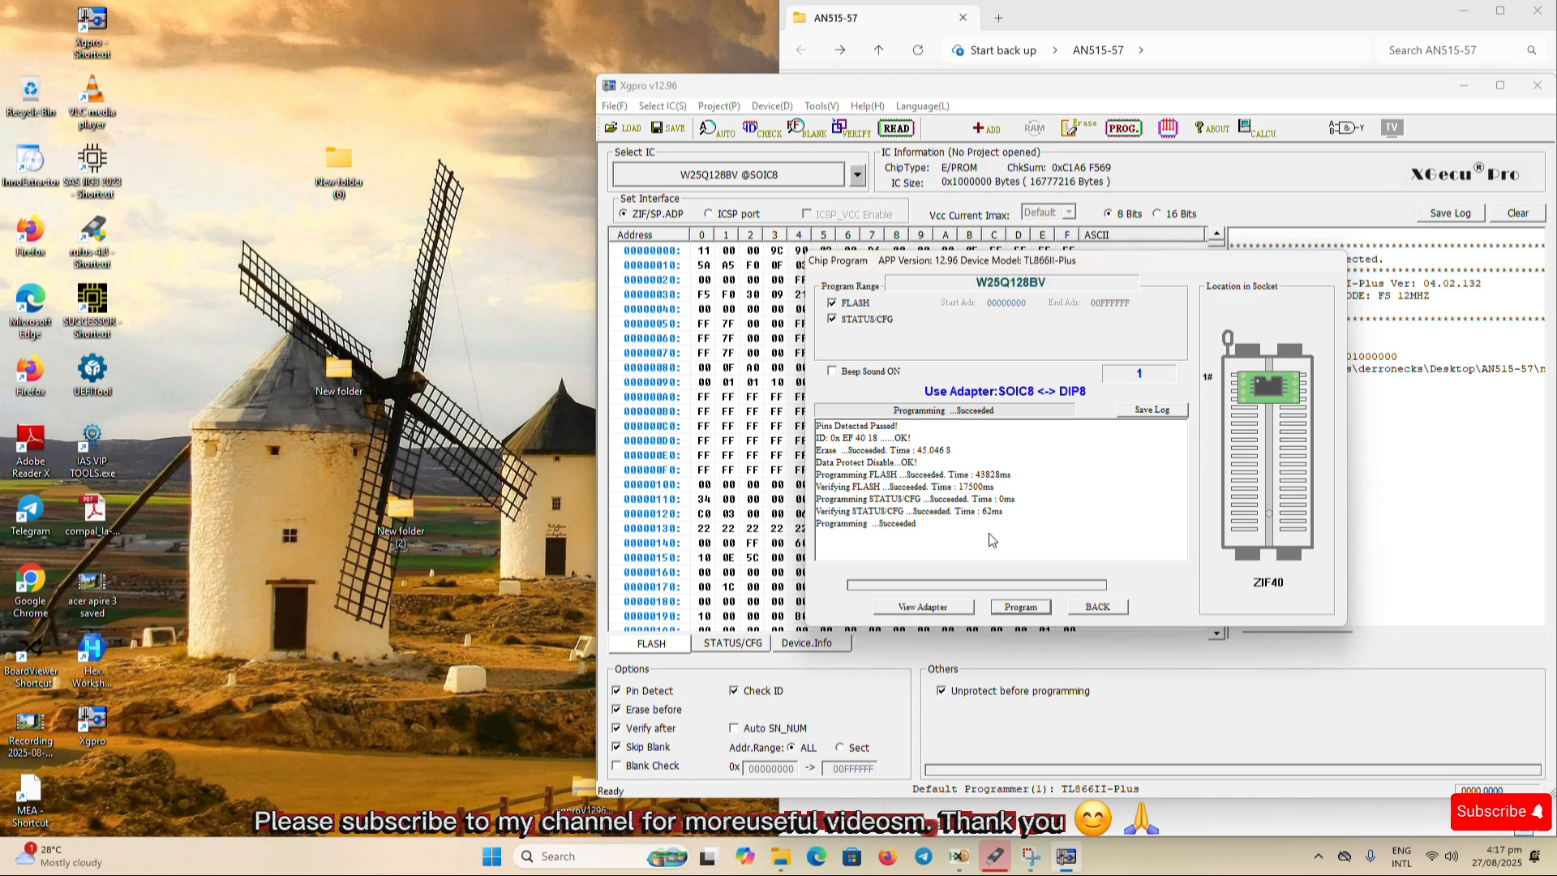
pyautogui.click(1096, 607)
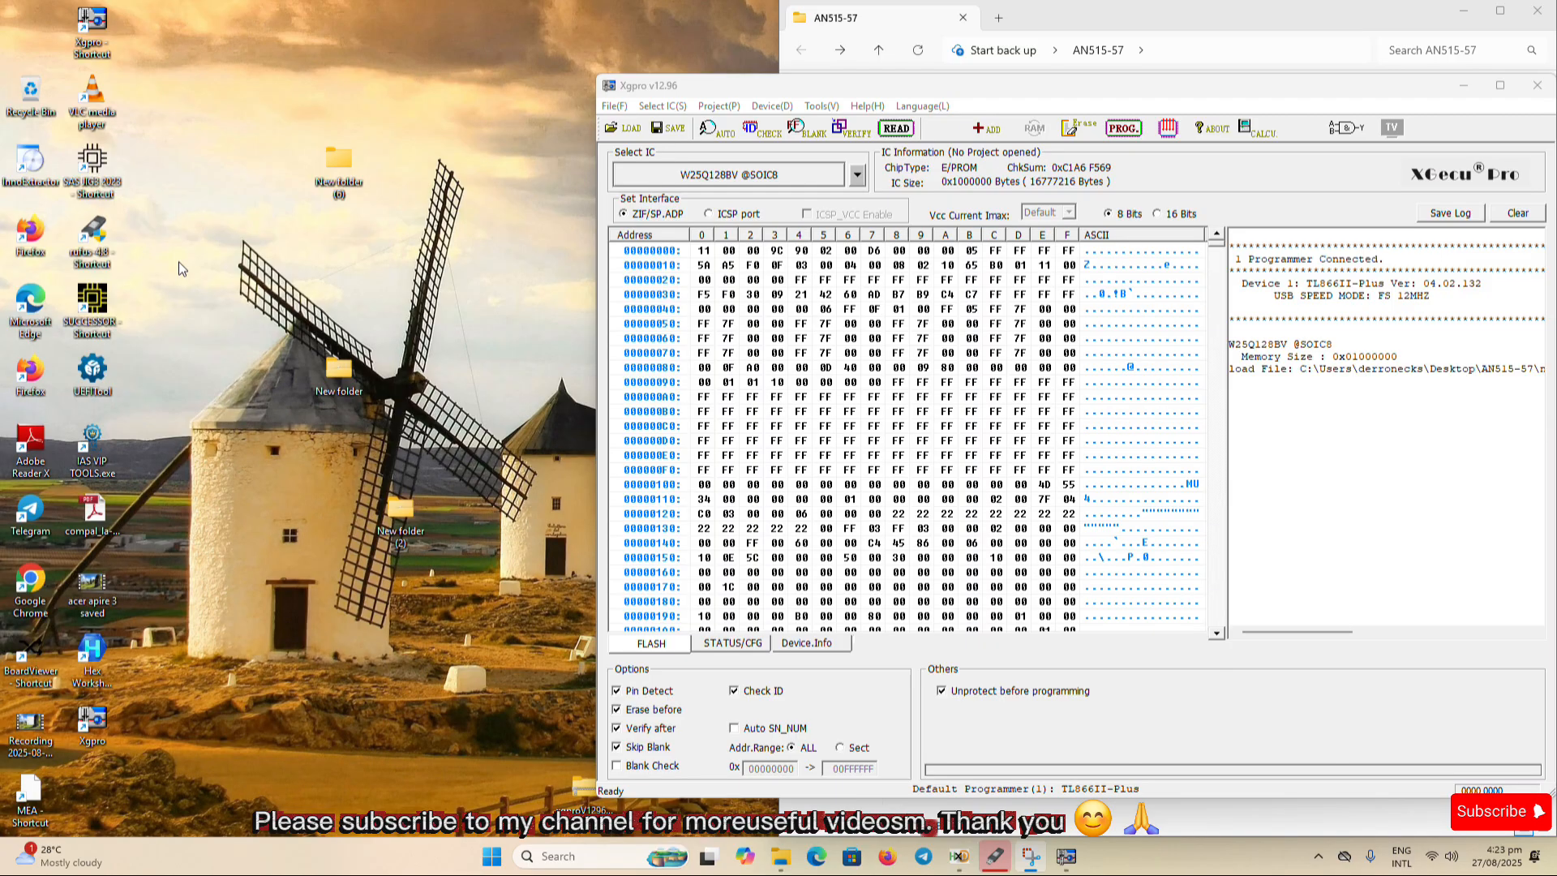
pyautogui.doubleClick(93, 302)
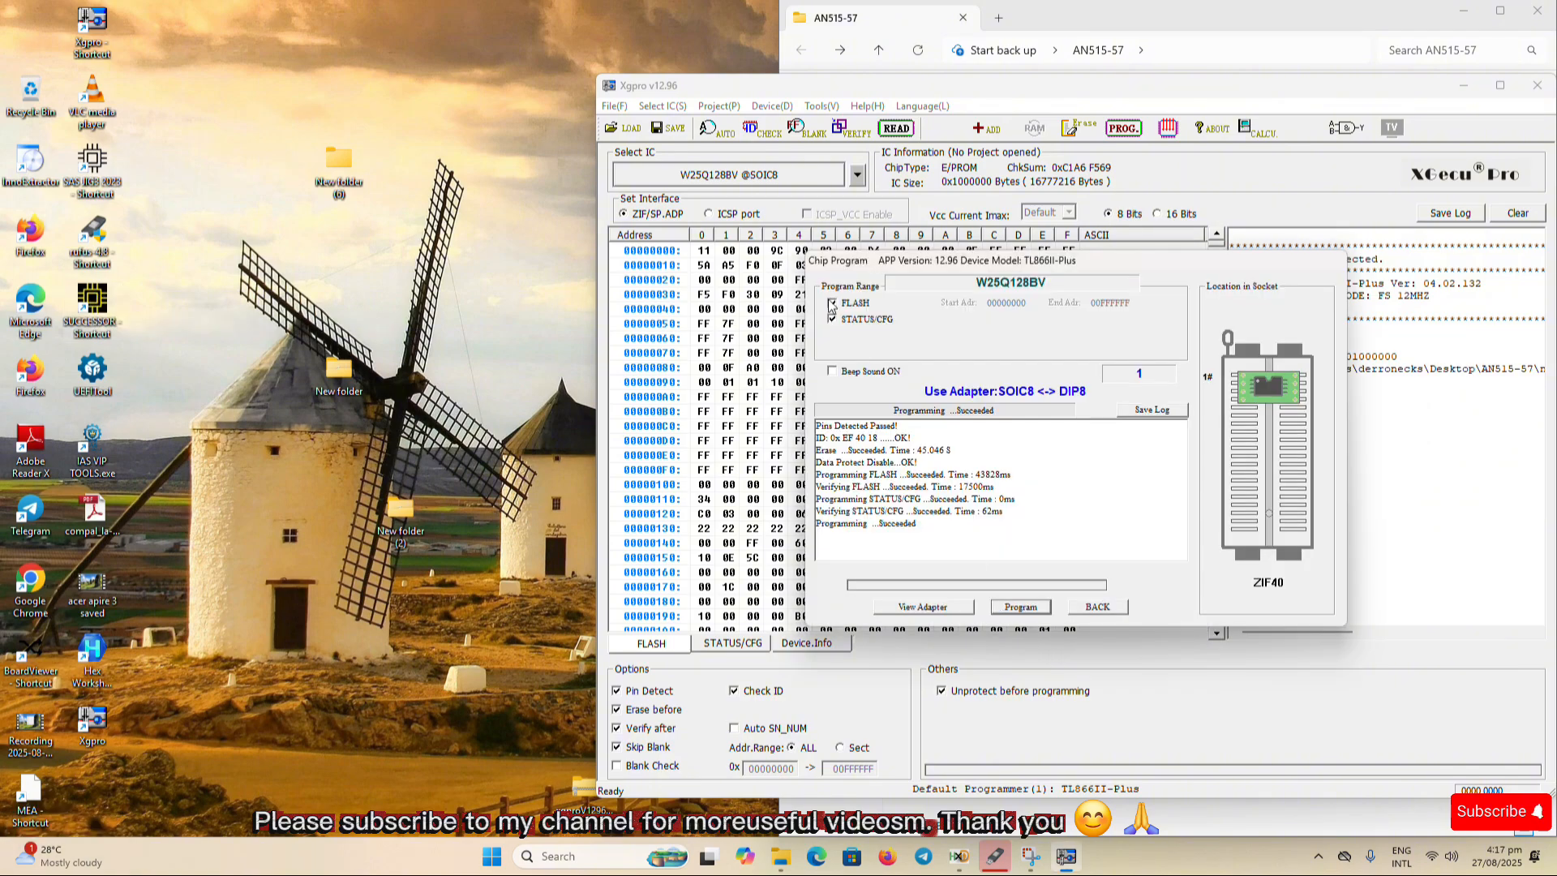
pyautogui.click(1097, 608)
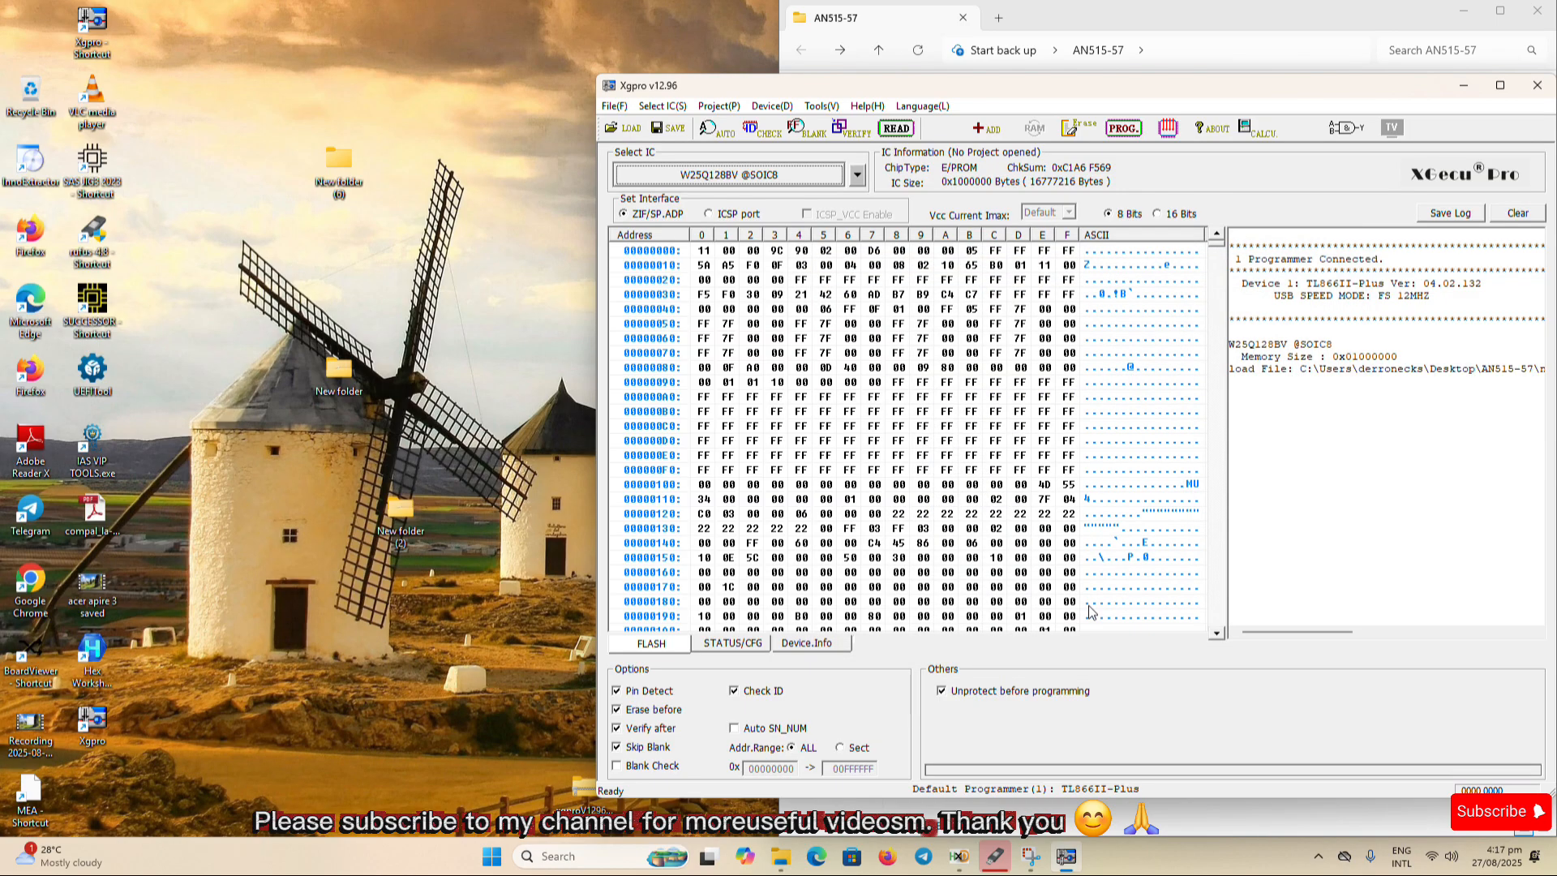
# - Switch to Vertyanov Successor, select the EC popular mode, and open the motherboard connector settings for an ENE controller
pyautogui.click(691, 27)
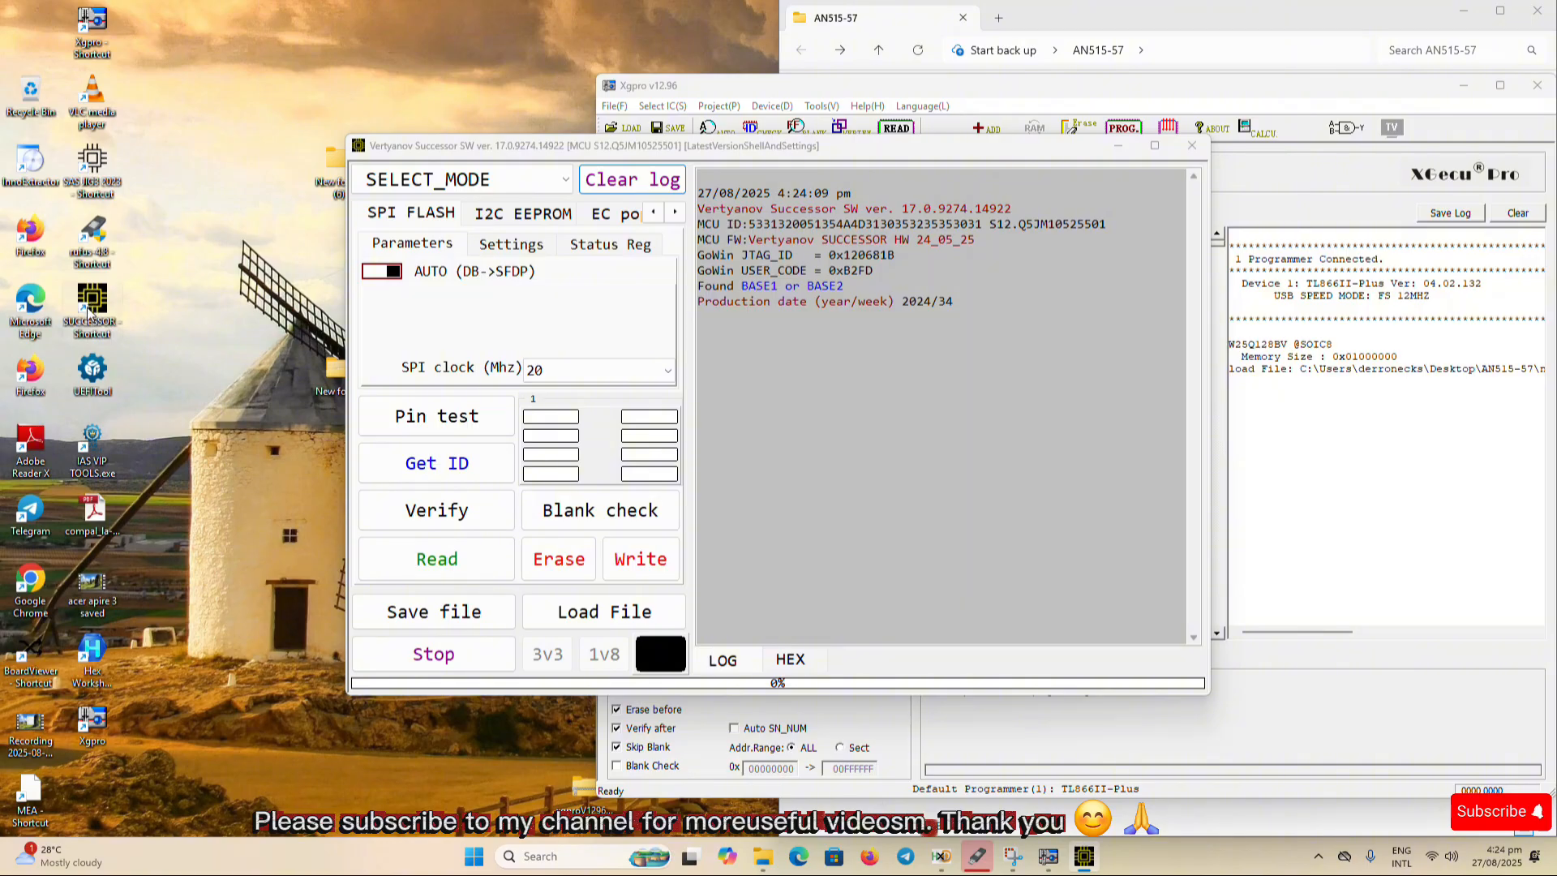
pyautogui.click(558, 180)
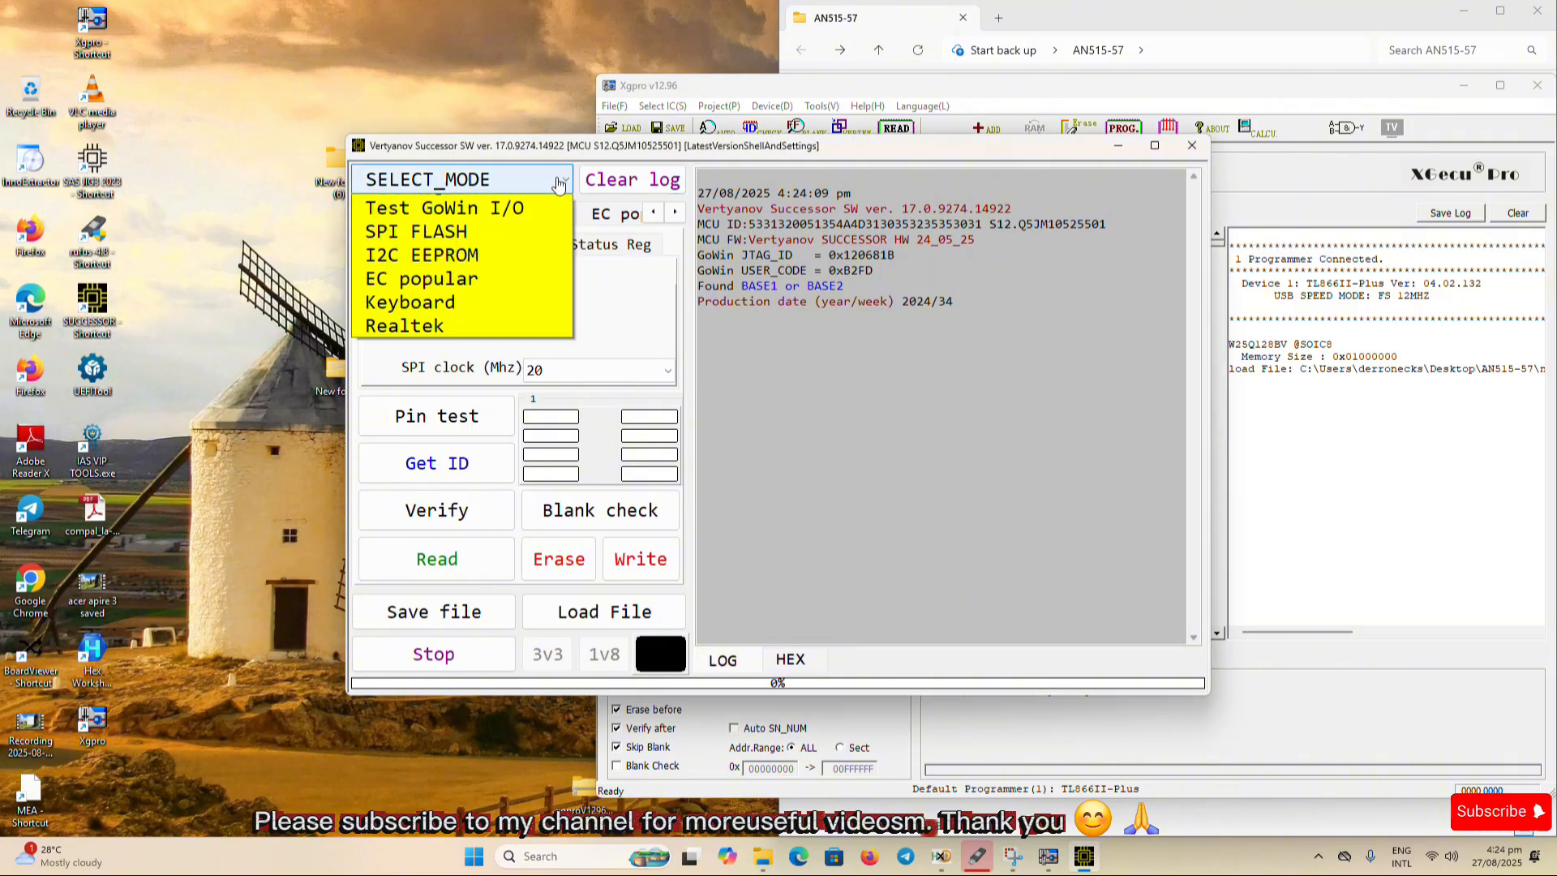
pyautogui.click(435, 325)
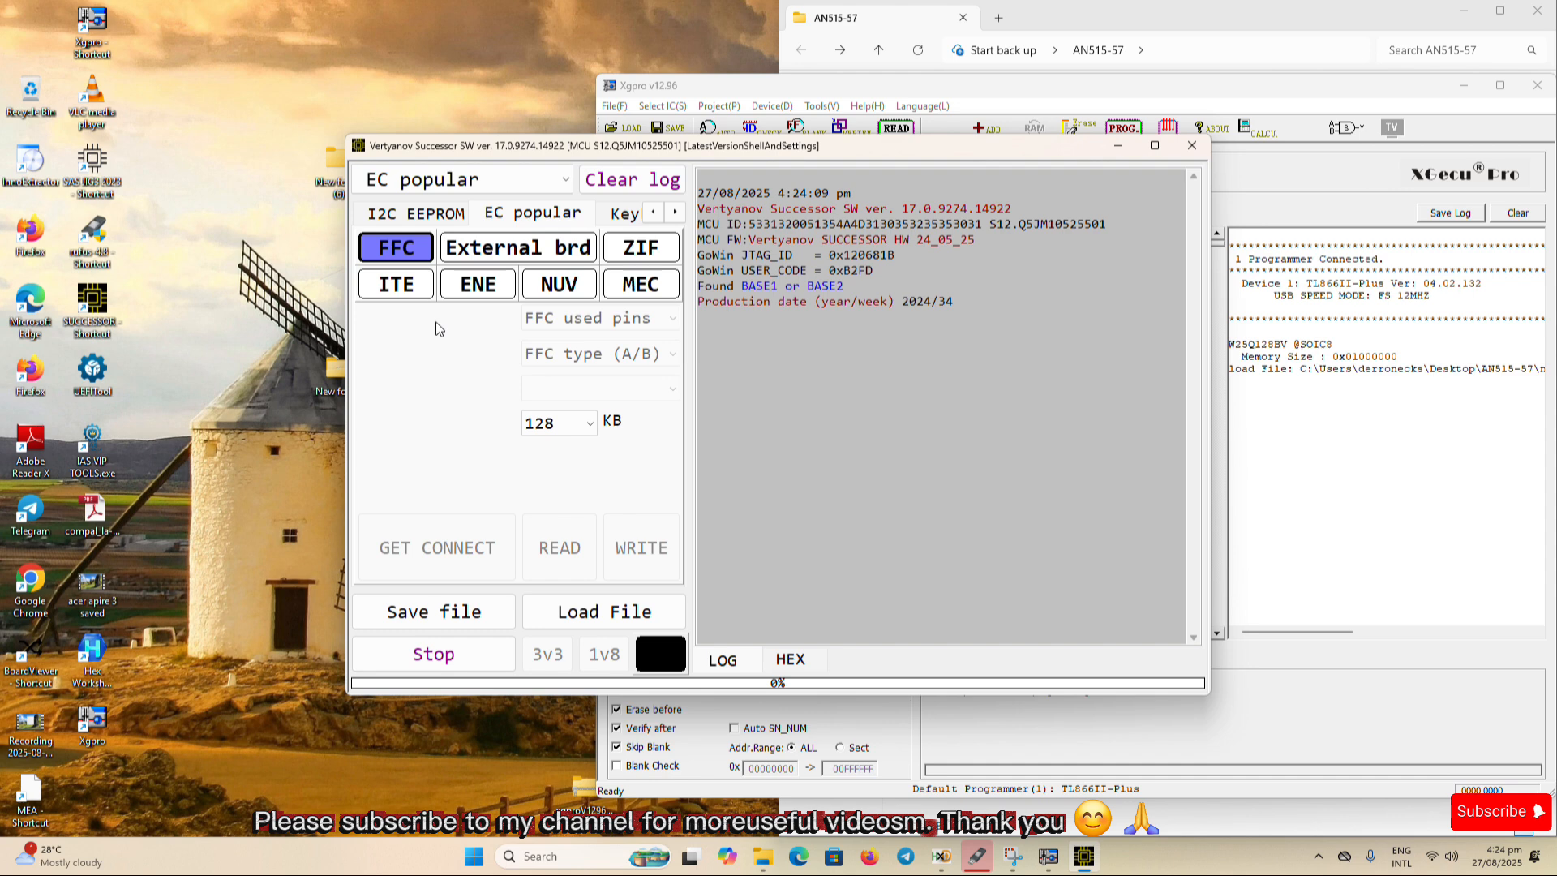
pyautogui.click(460, 288)
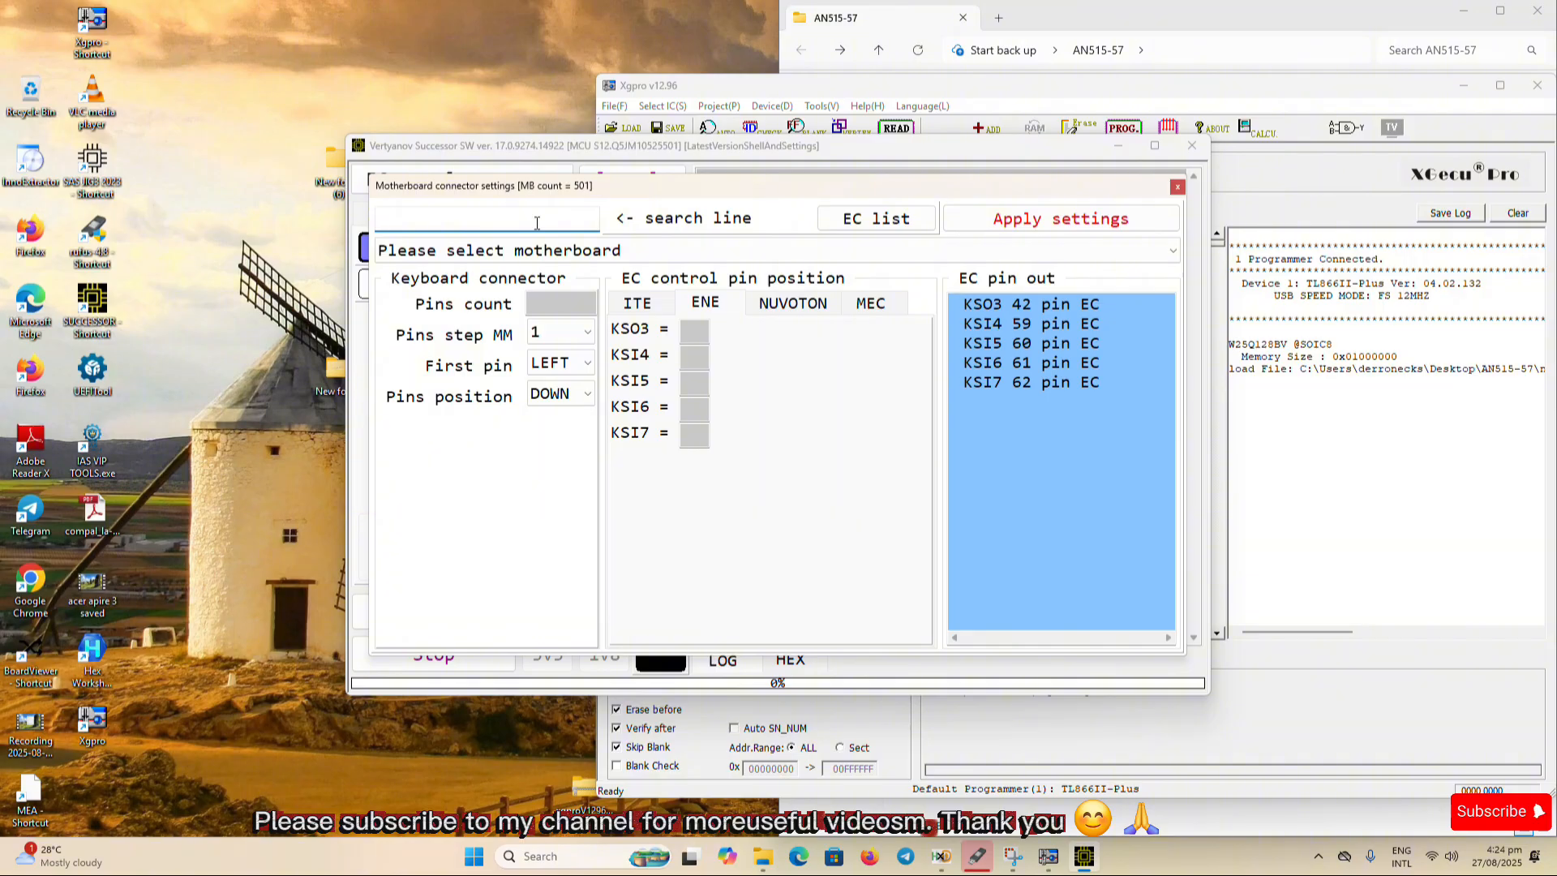
# - Search the motherboard list for l191, select LA-L191P, and apply its connector settings
pyautogui.click(536, 223)
pyautogui.write('11')
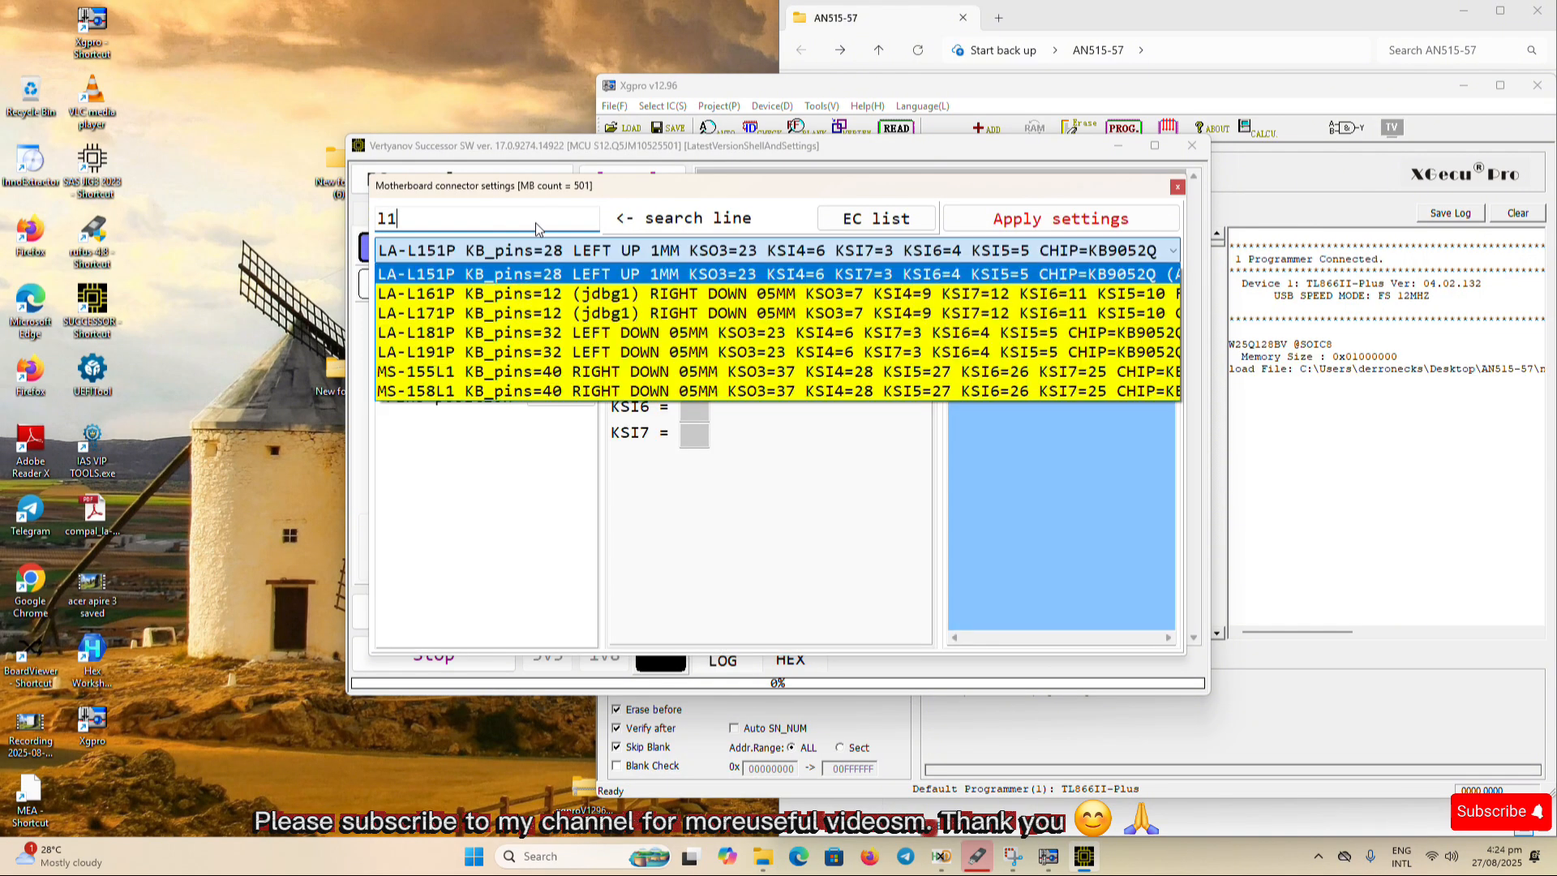
pyautogui.write('91')
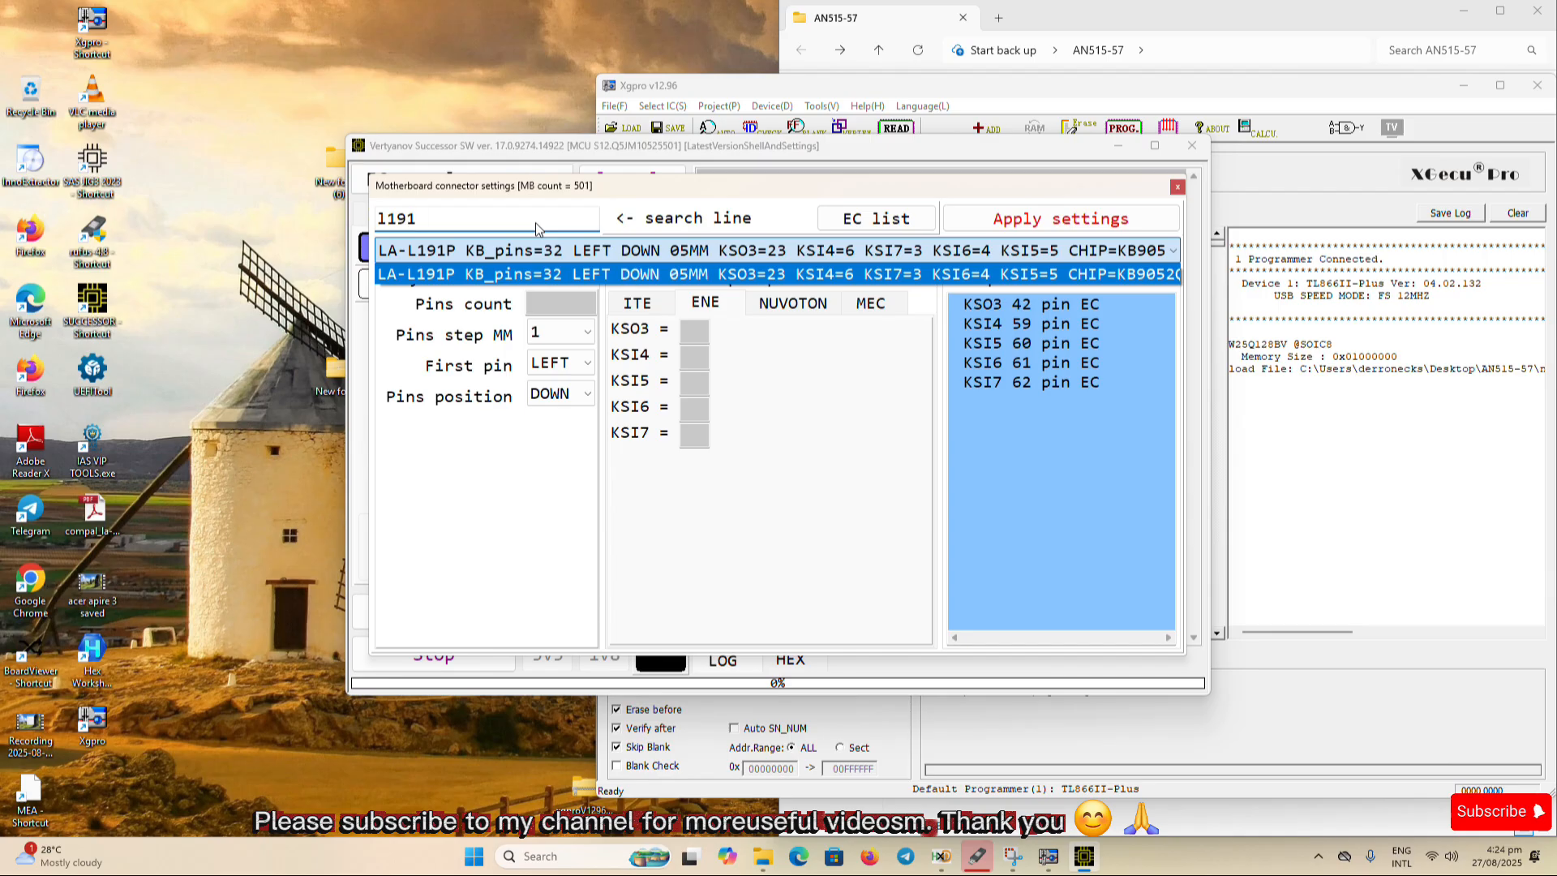
pyautogui.click(536, 275)
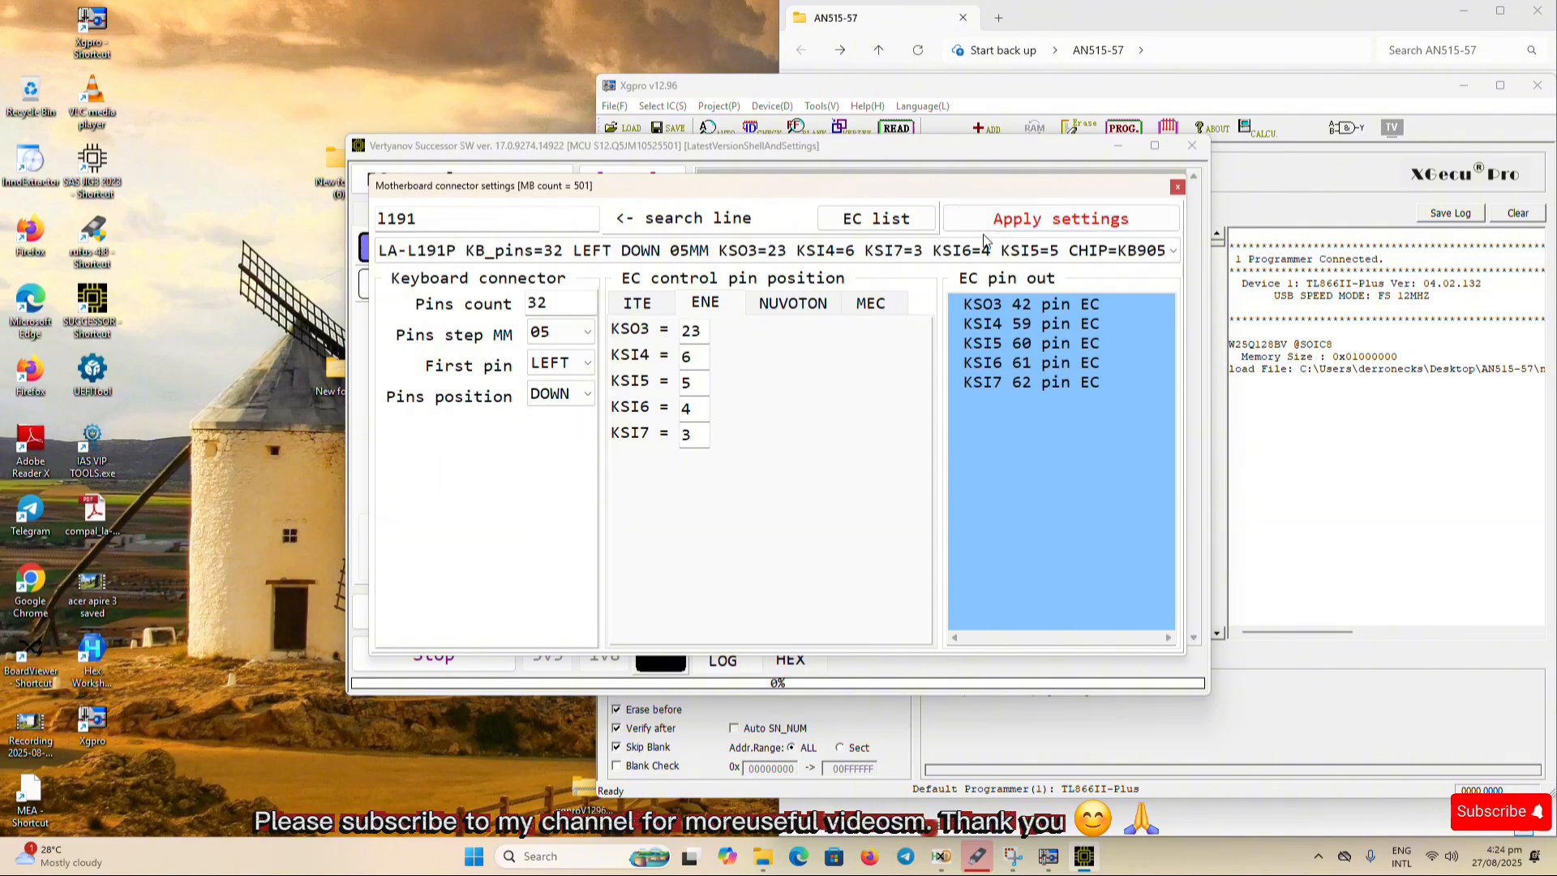
pyautogui.click(818, 256)
pyautogui.click(802, 276)
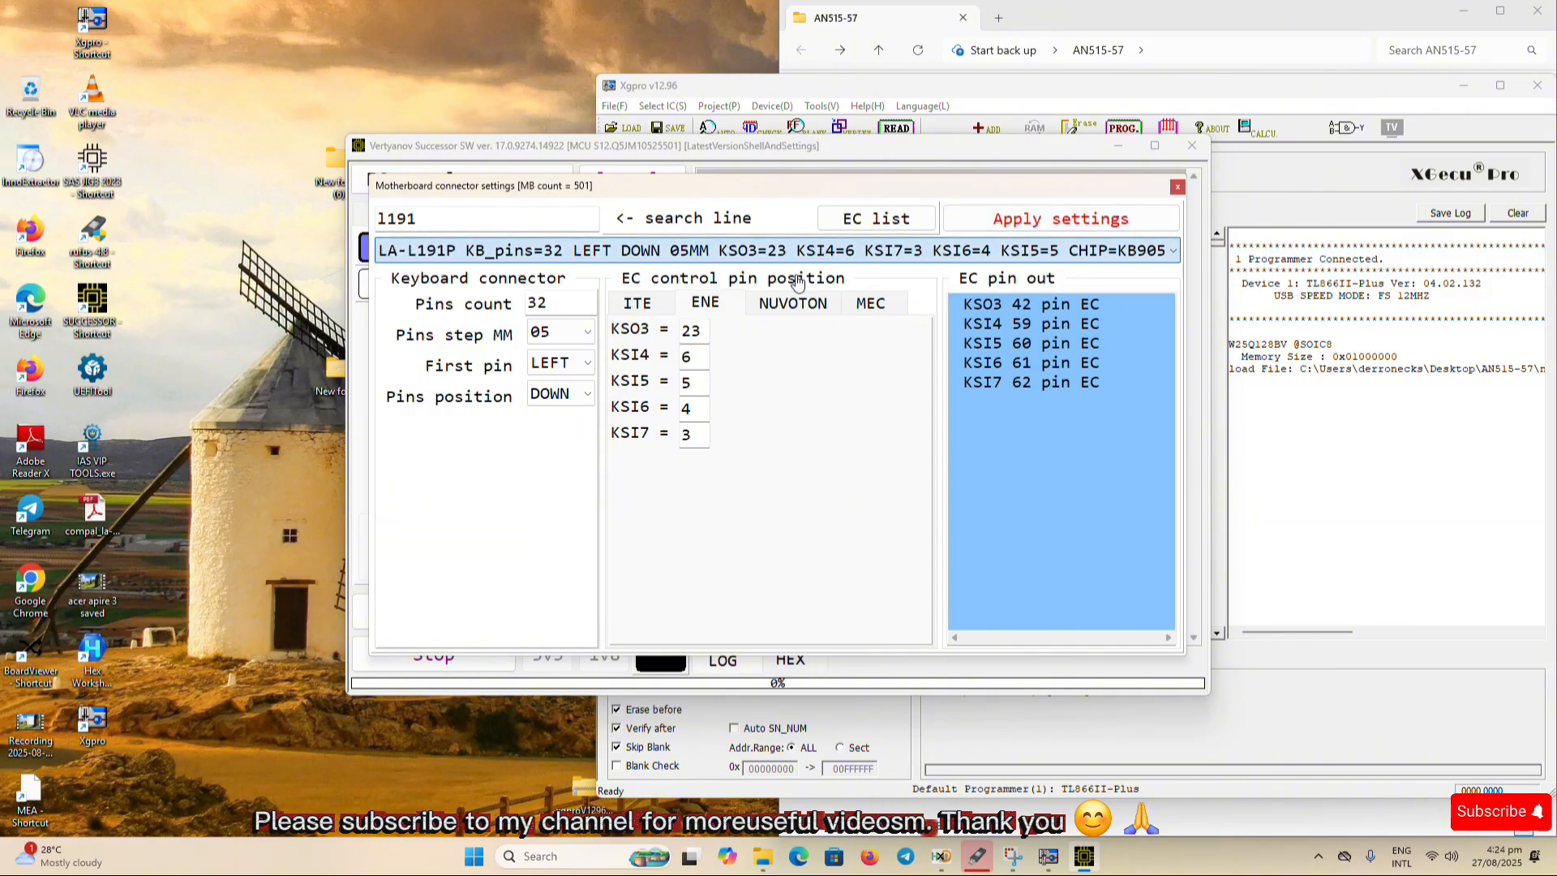
pyautogui.click(1046, 219)
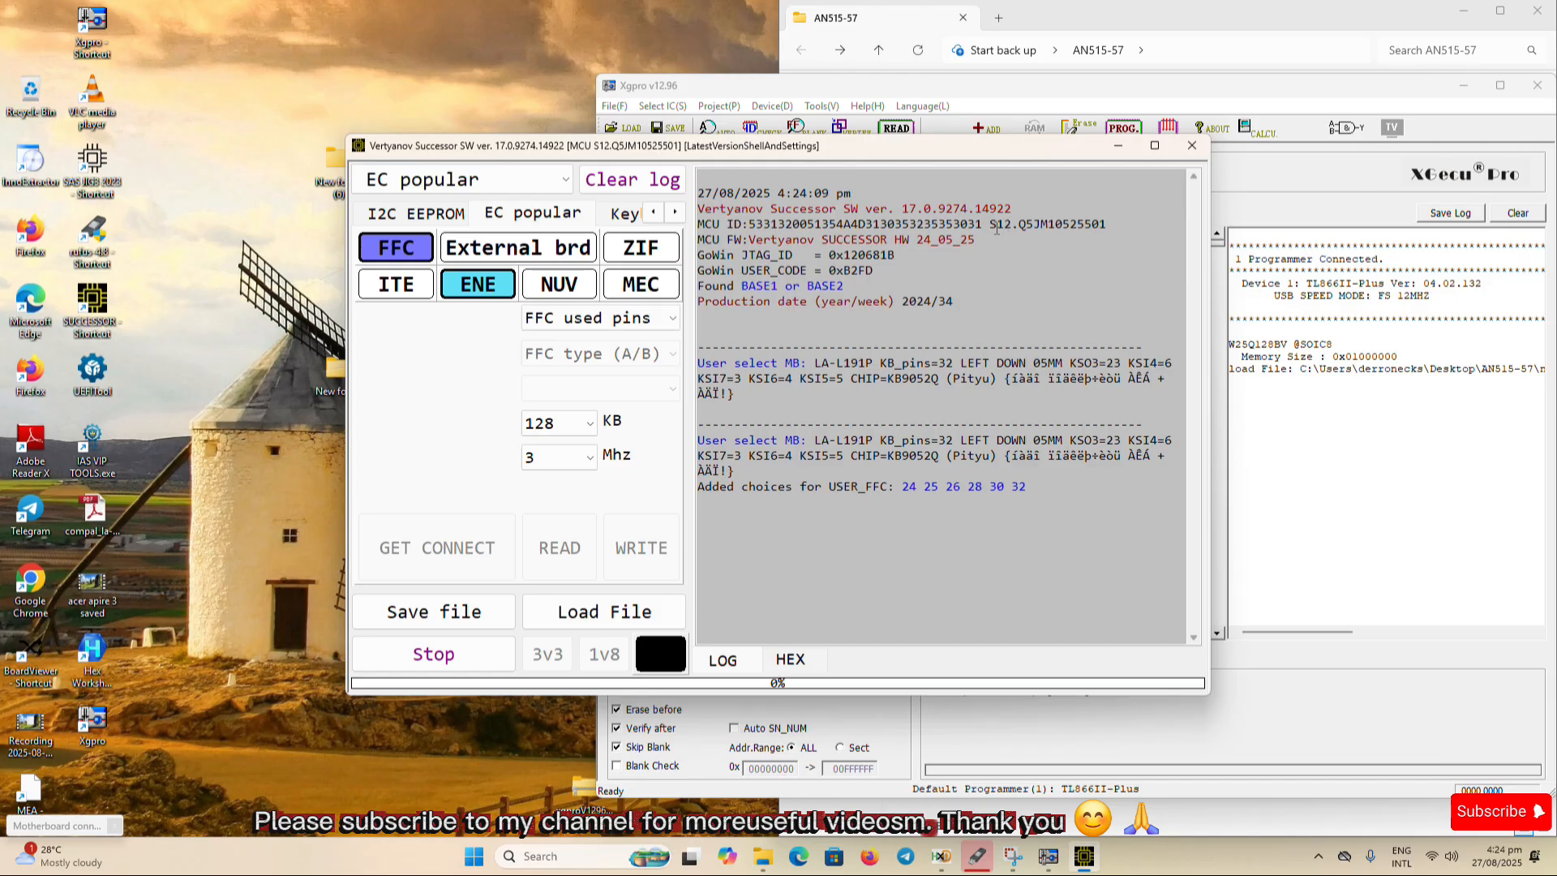
# - Set the FFC cable to 30 pin, type A - one side
pyautogui.click(617, 320)
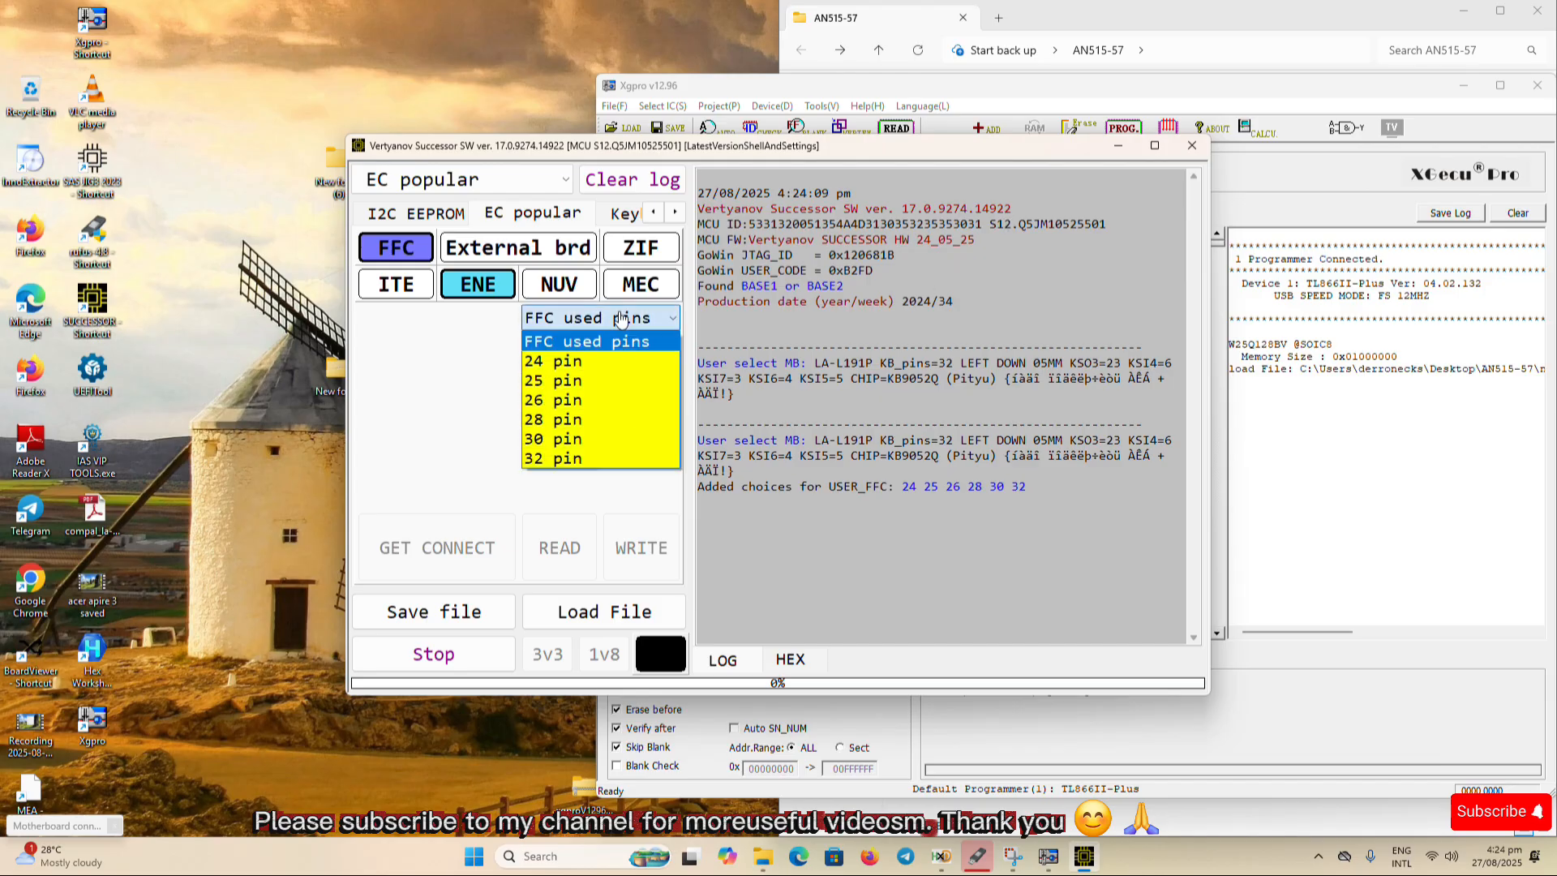
pyautogui.click(565, 440)
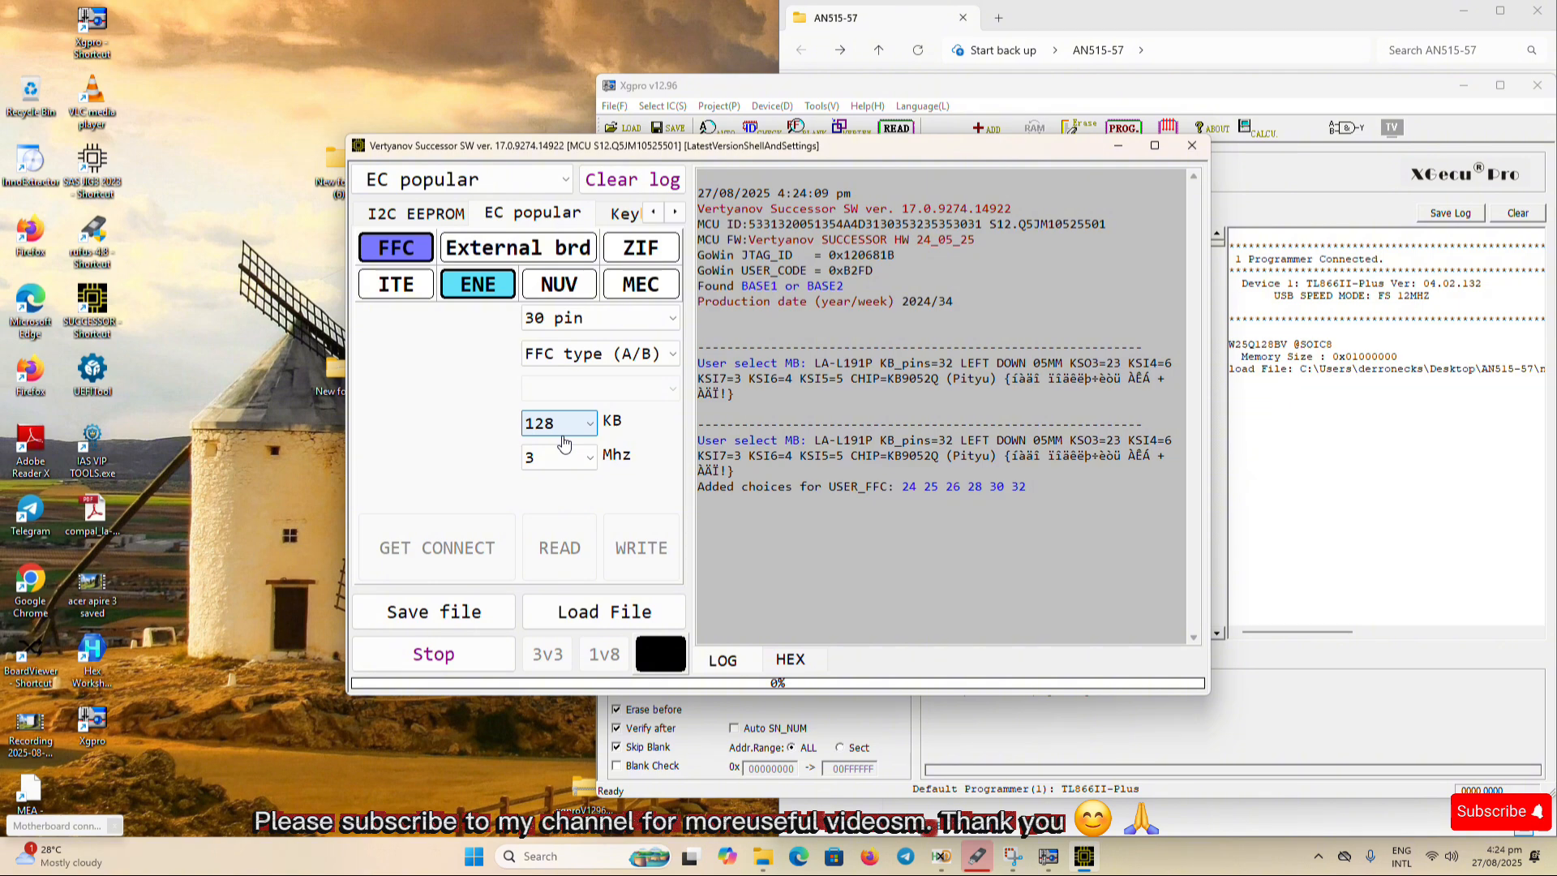
pyautogui.click(597, 355)
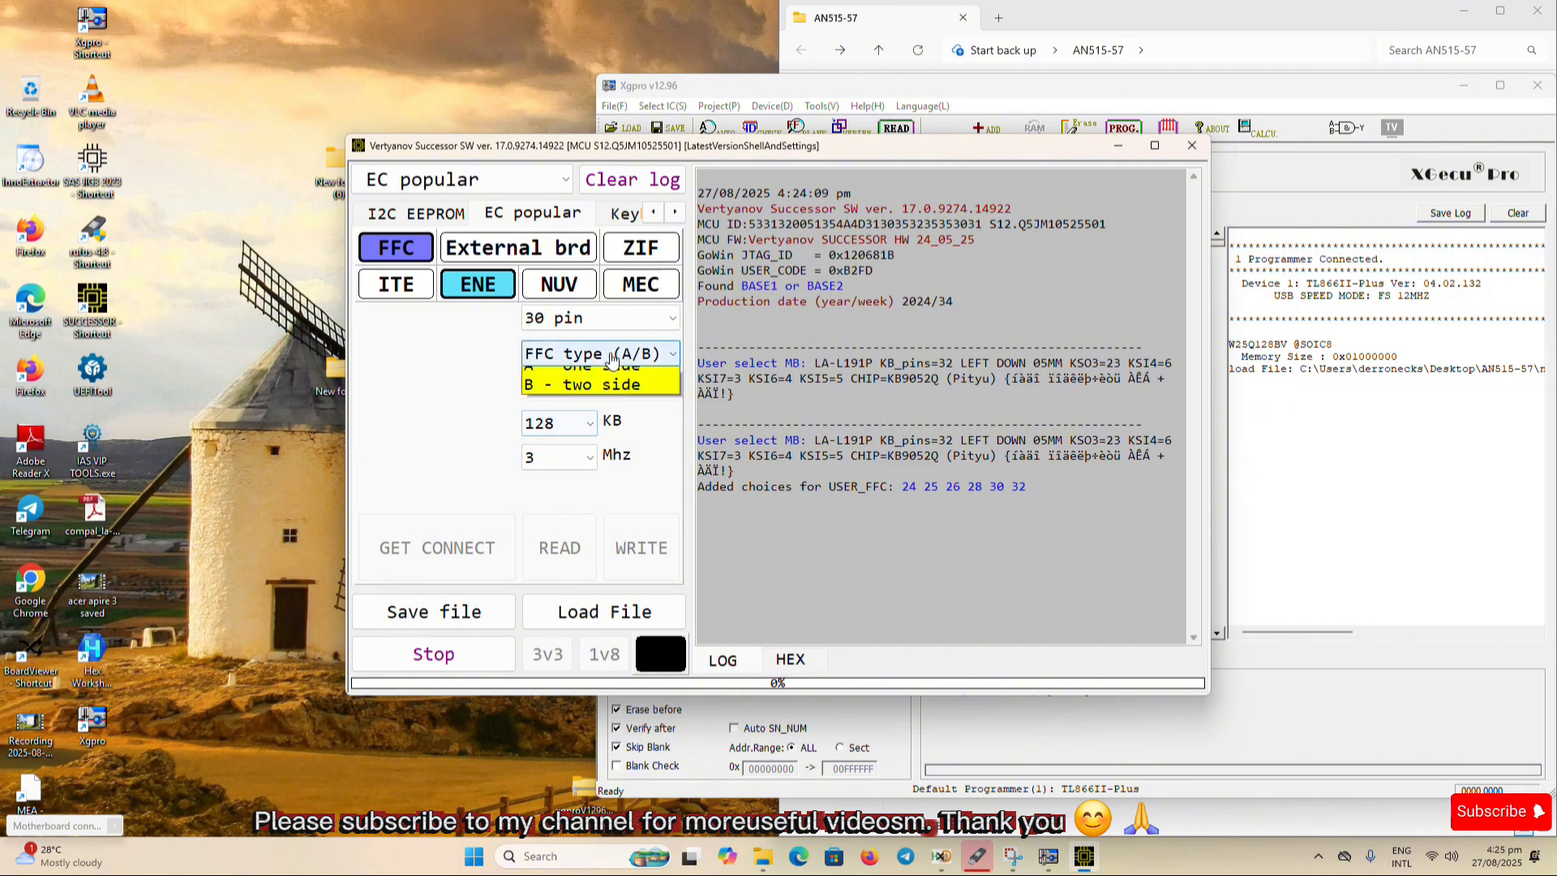
pyautogui.click(593, 395)
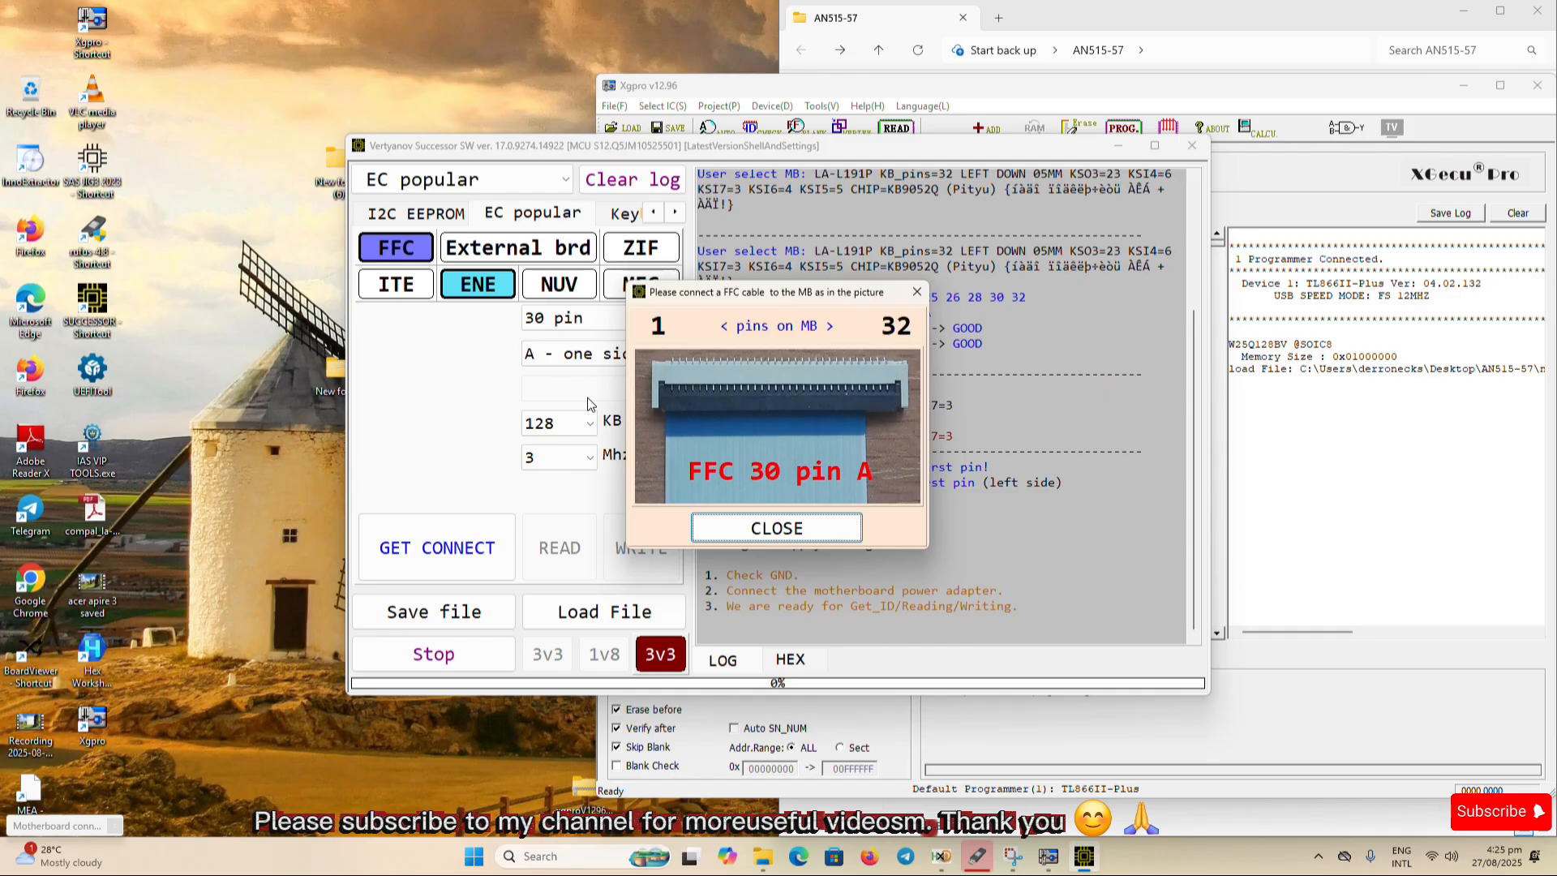
# - Dismiss the cable connection picture, connect to the ENE controller, and read its 128 KB firmware at 3 MHz
pyautogui.click(756, 530)
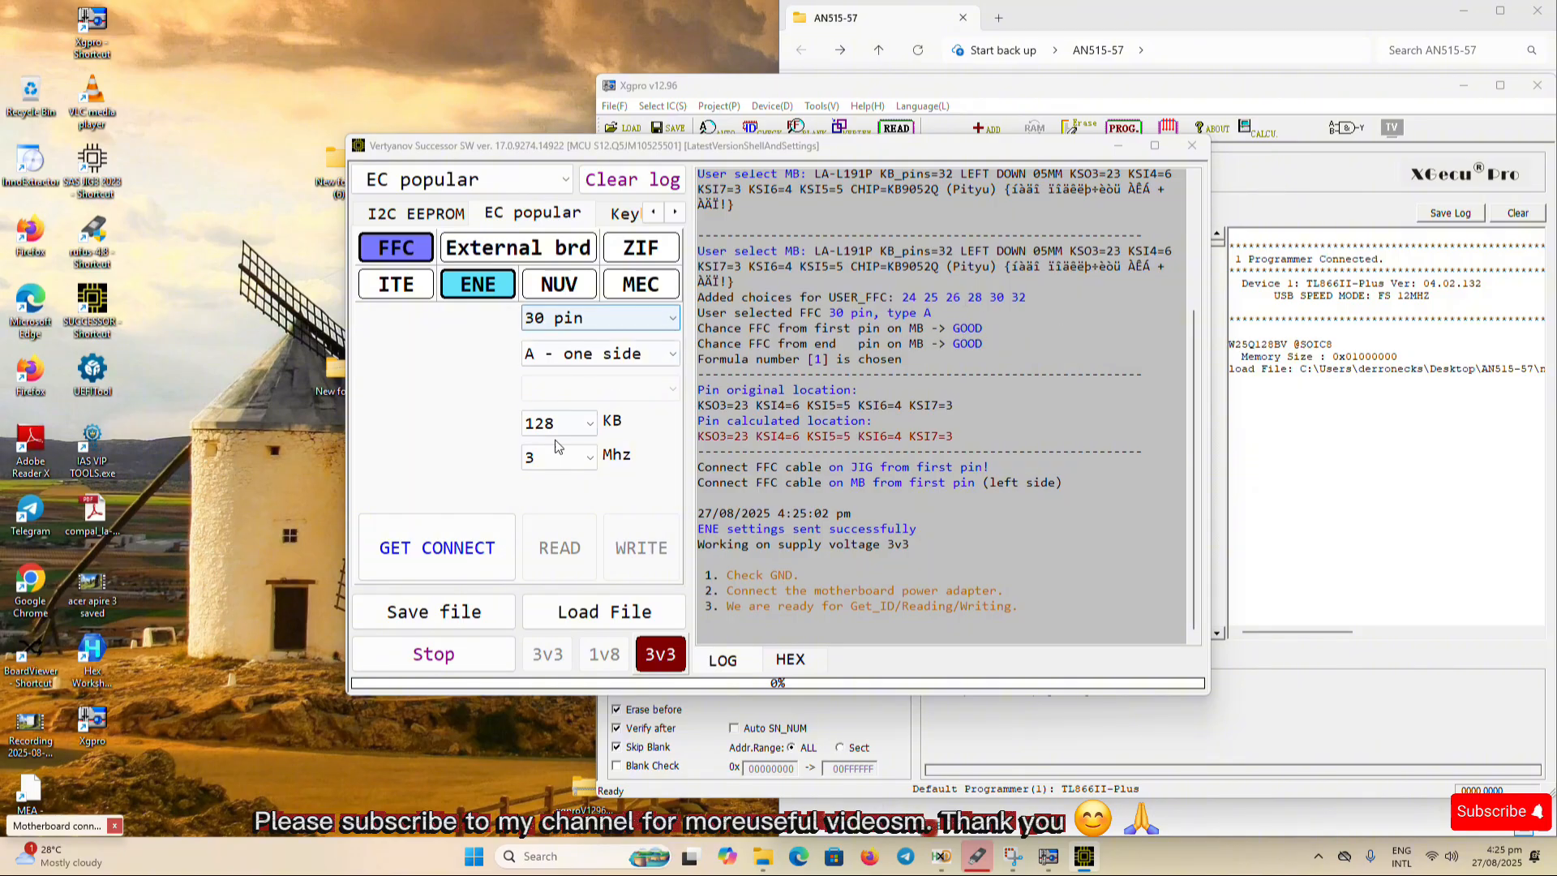
pyautogui.click(444, 551)
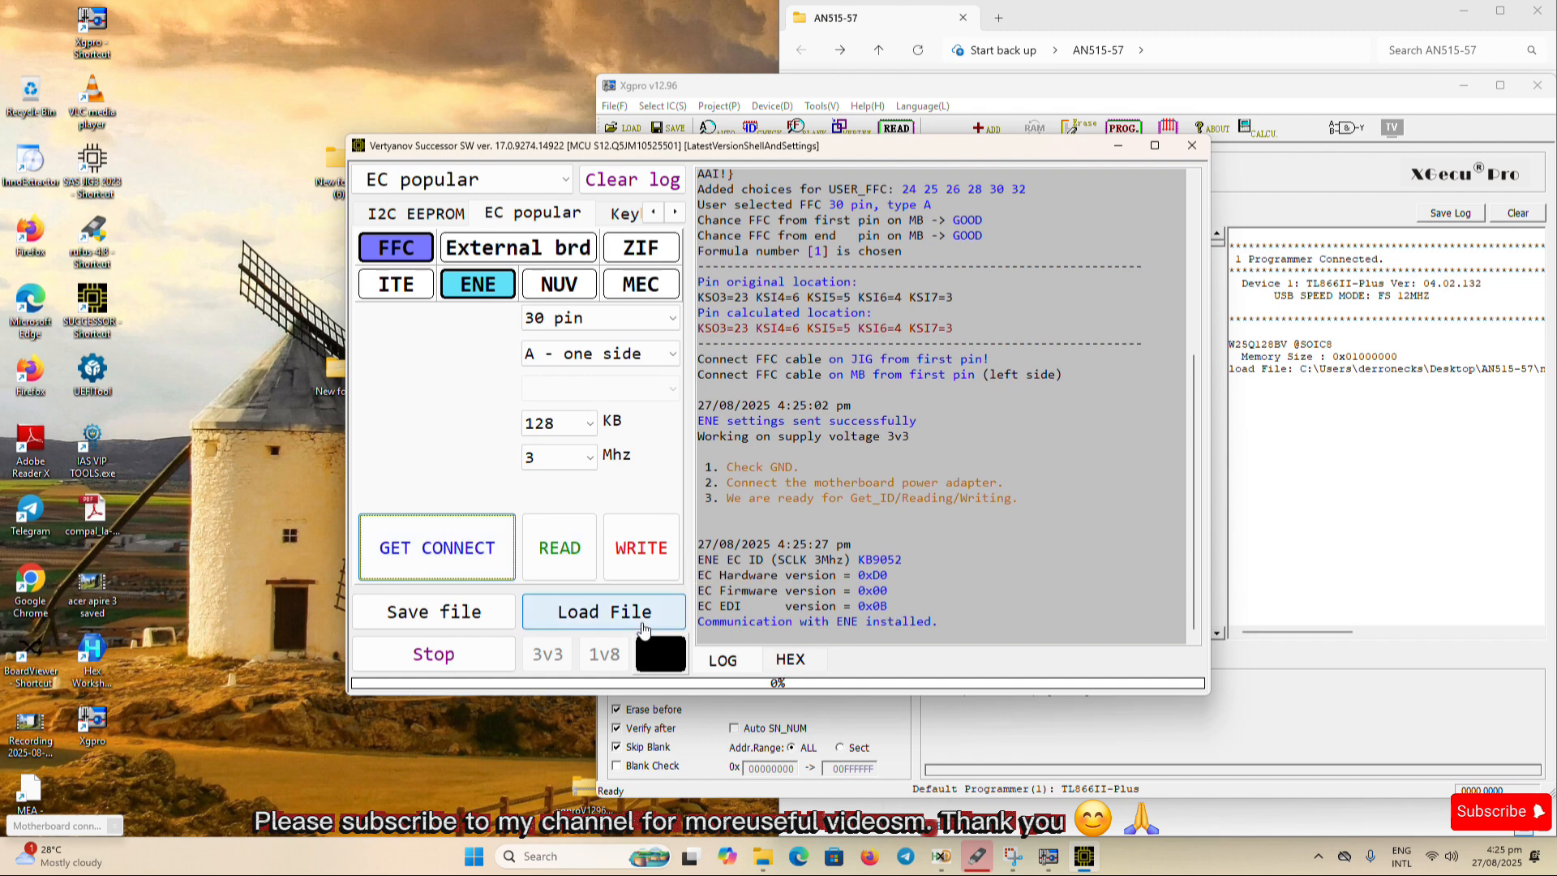
pyautogui.click(566, 550)
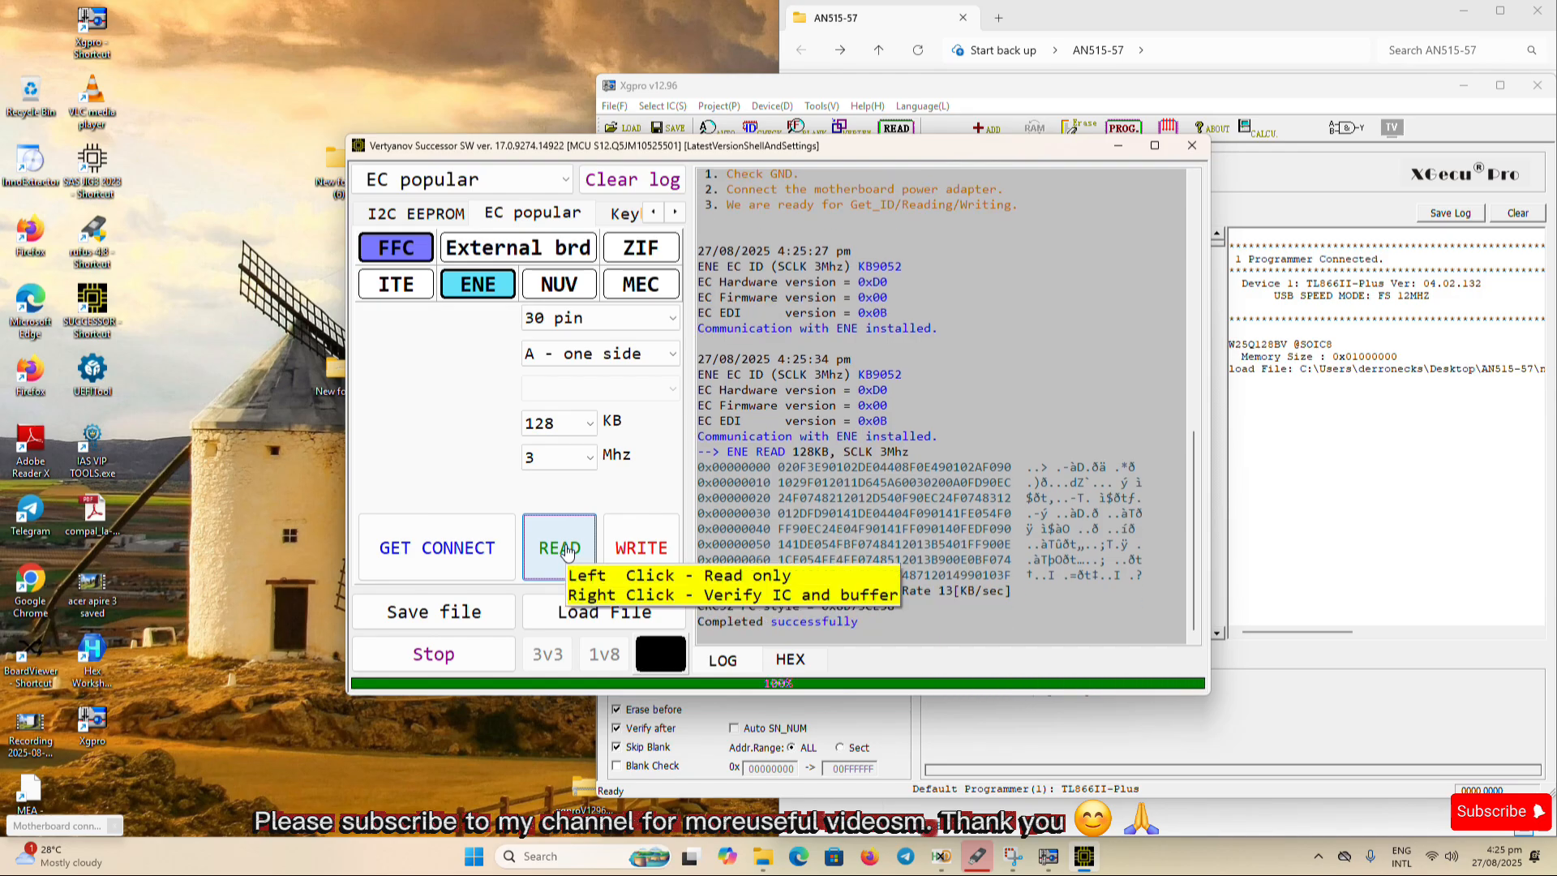
# - Save the EC firmware buffer as ec saved in the Desktop's AN515-57 folder
pyautogui.click(455, 619)
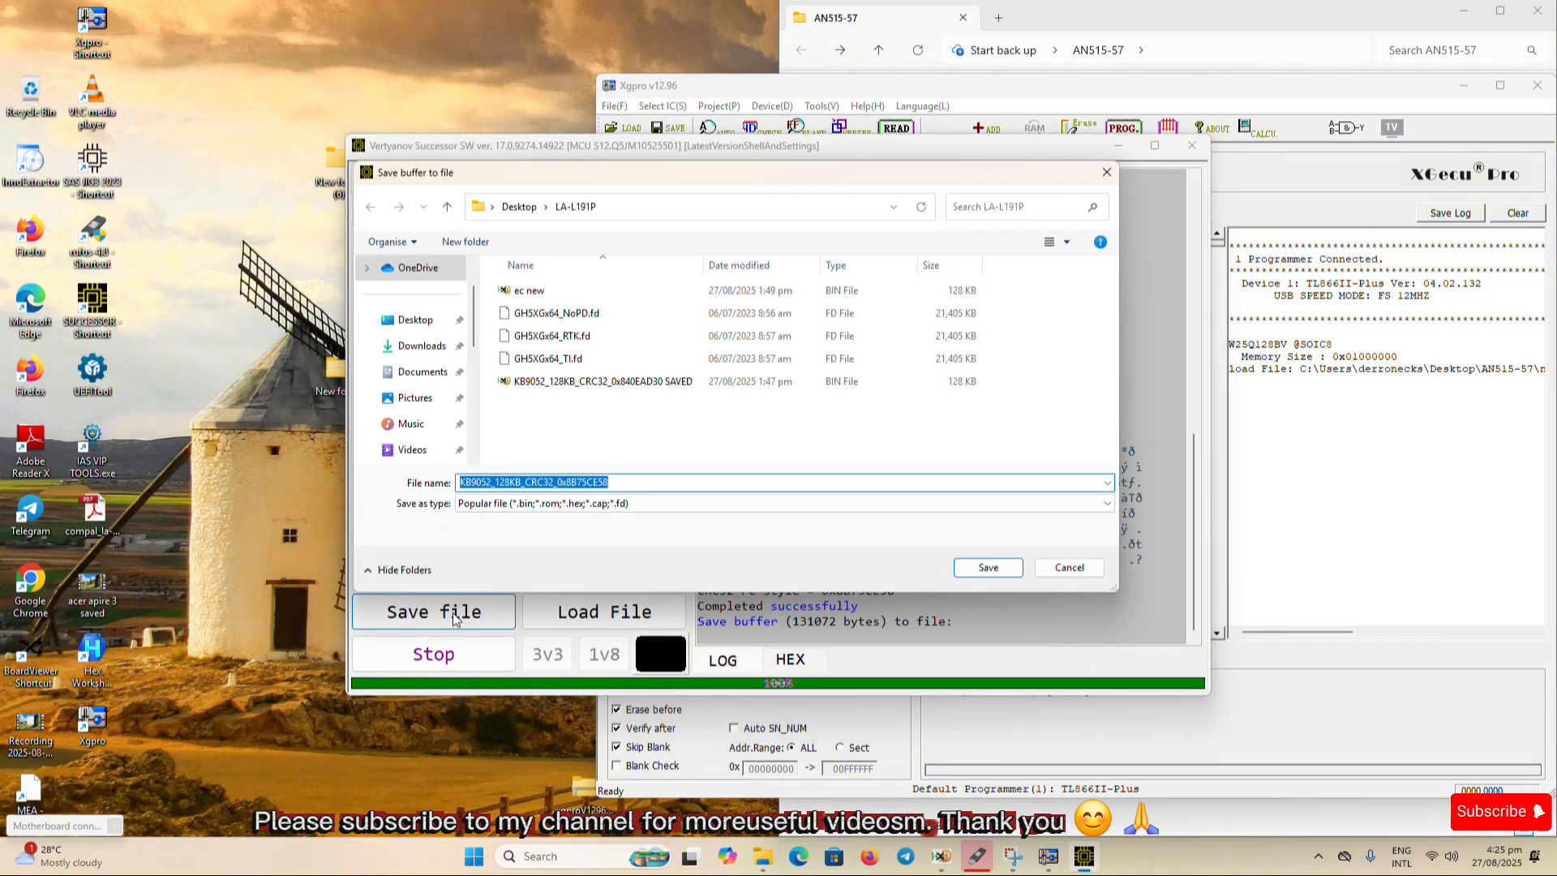
pyautogui.click(417, 322)
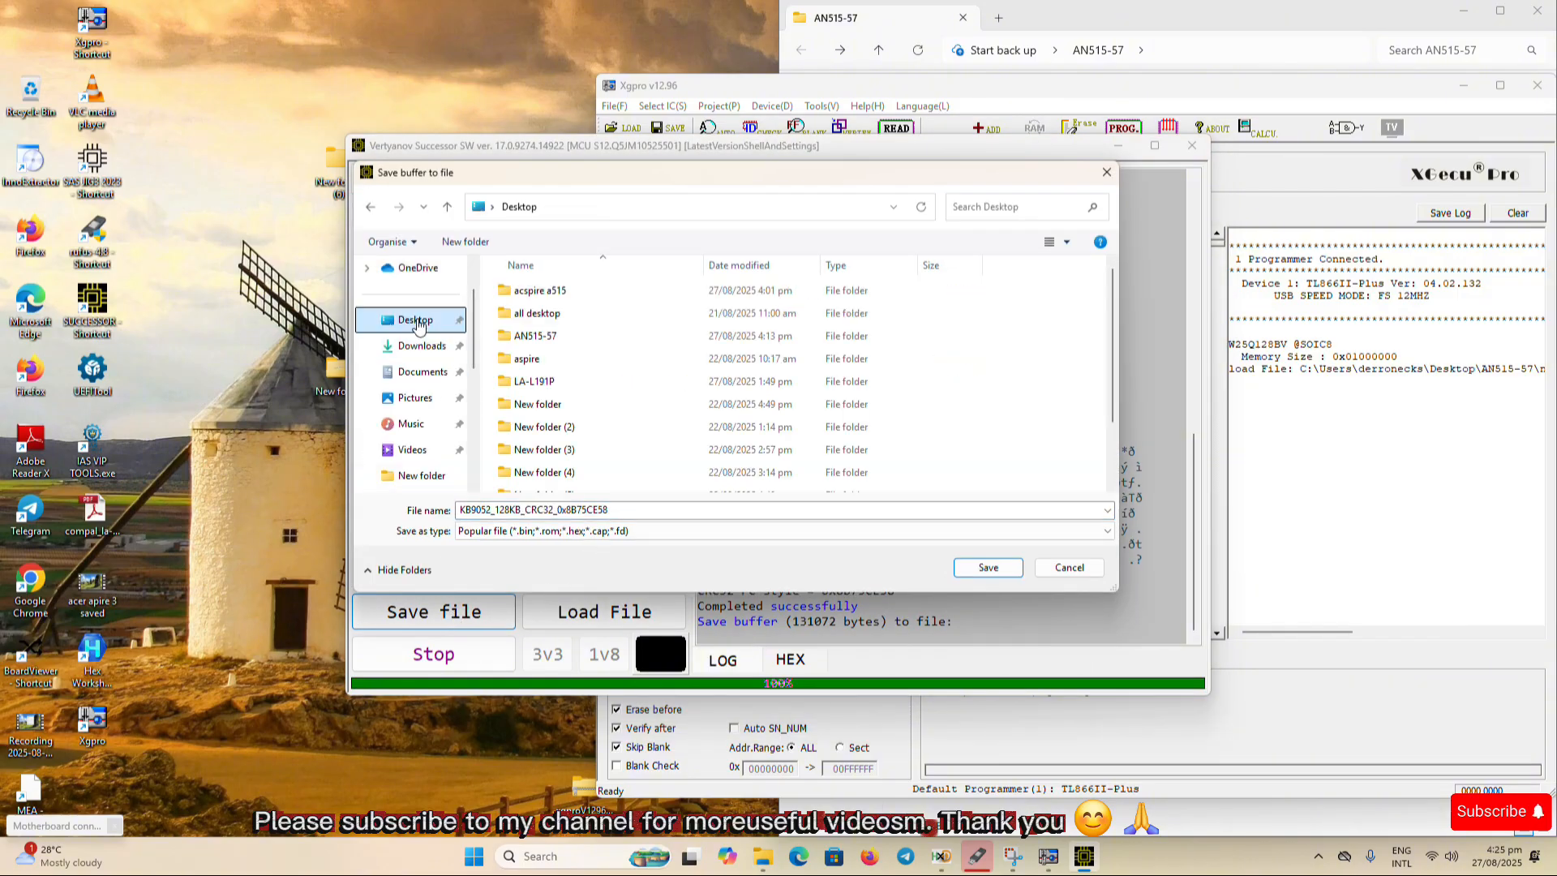
pyautogui.doubleClick(538, 339)
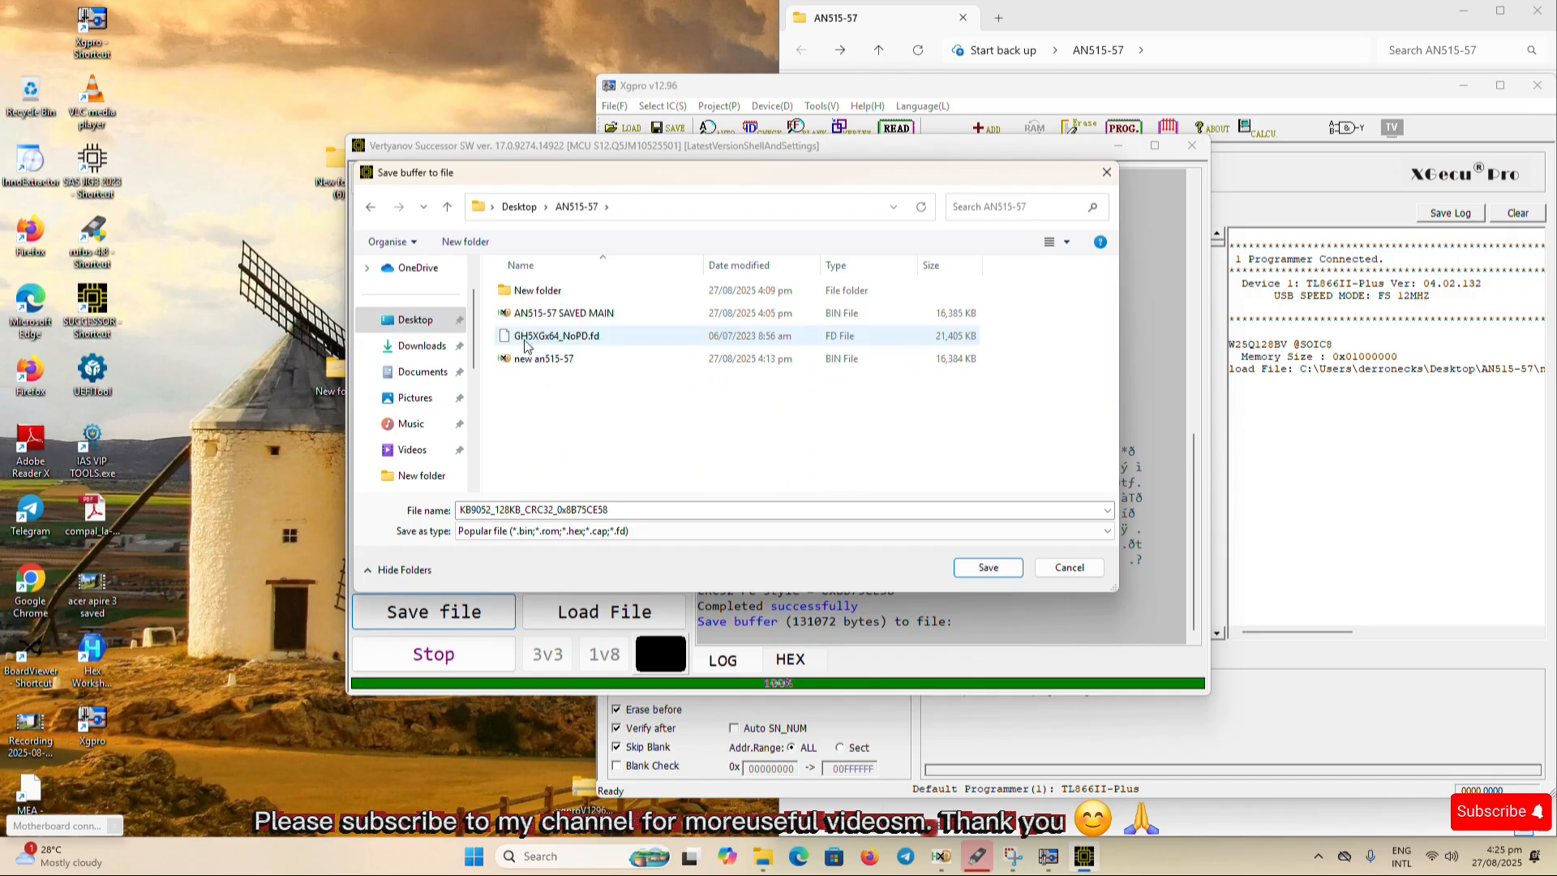
pyautogui.doubleClick(637, 508)
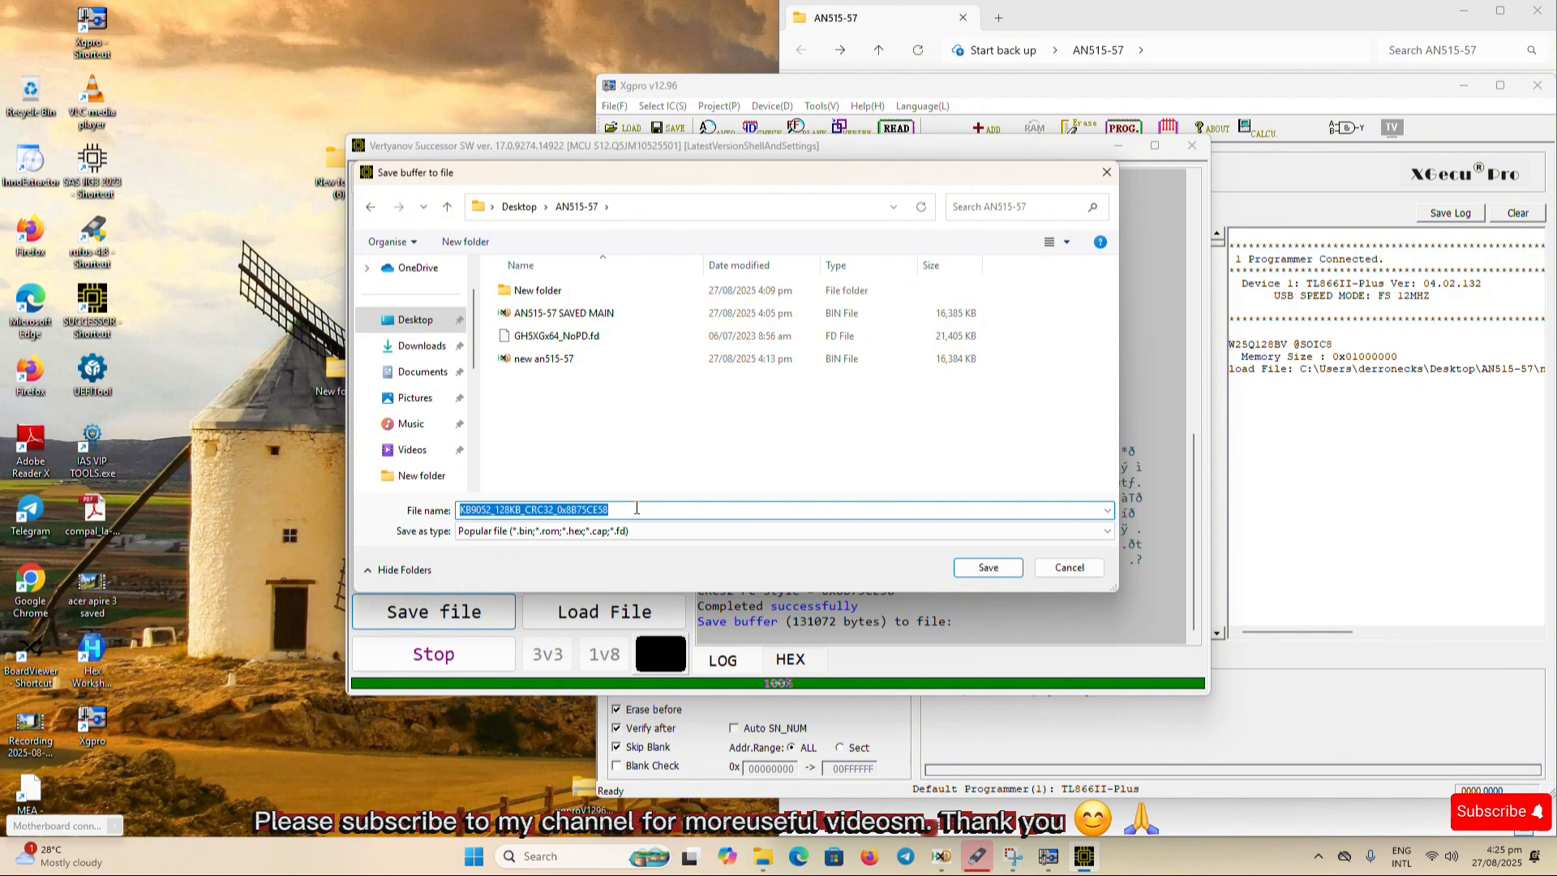
pyautogui.write('k')
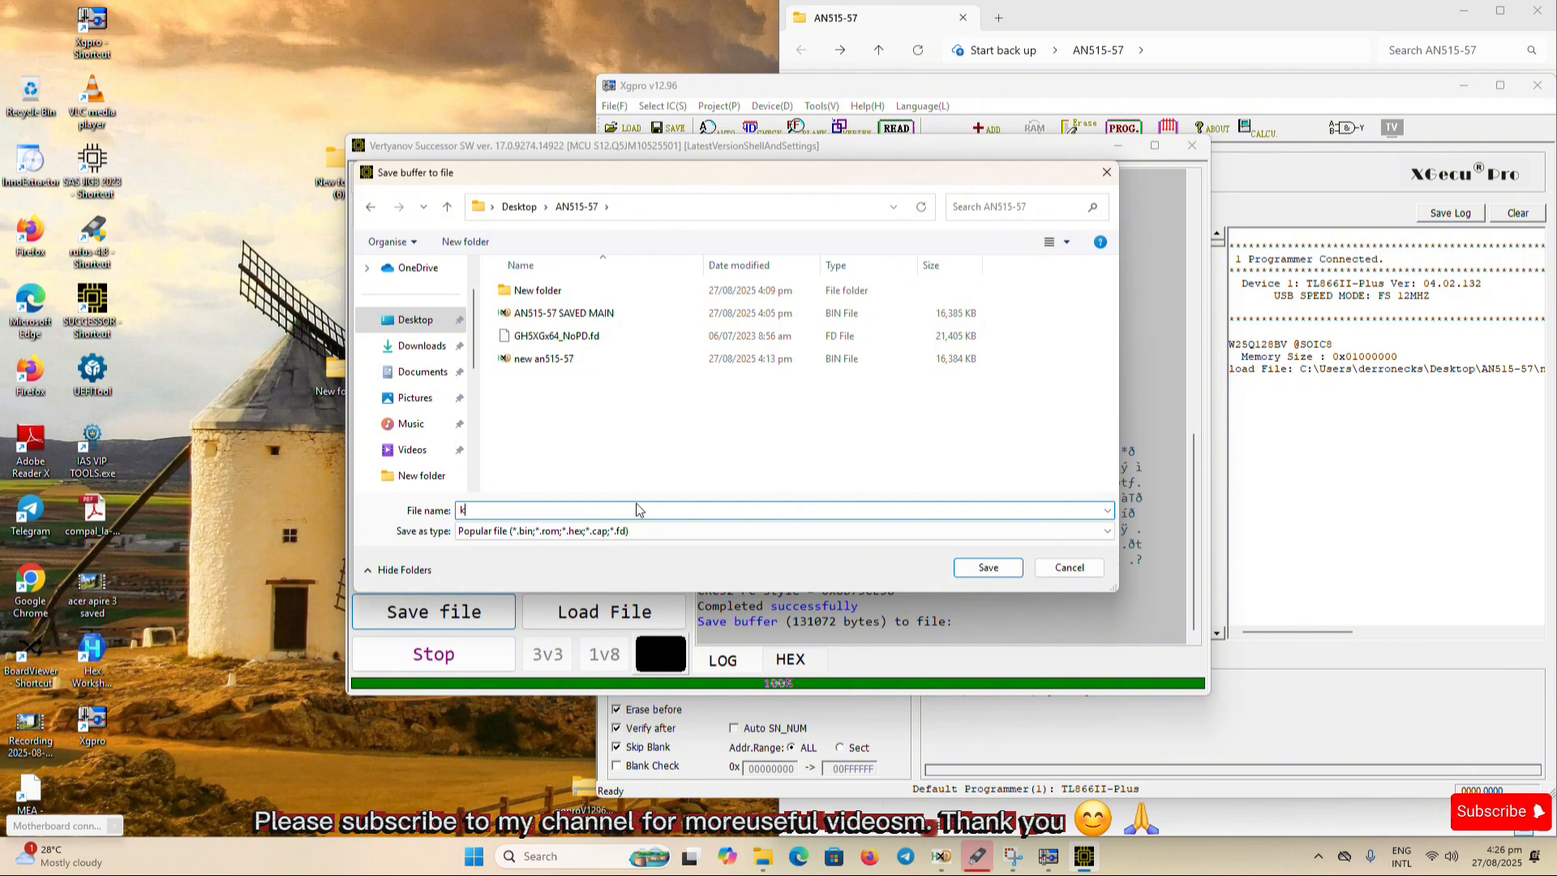
pyautogui.write('b')
pyautogui.write('c')
pyautogui.press('BackSpace')
pyautogui.press('BackSpace')
pyautogui.write('ec saved')
pyautogui.press('Tab')
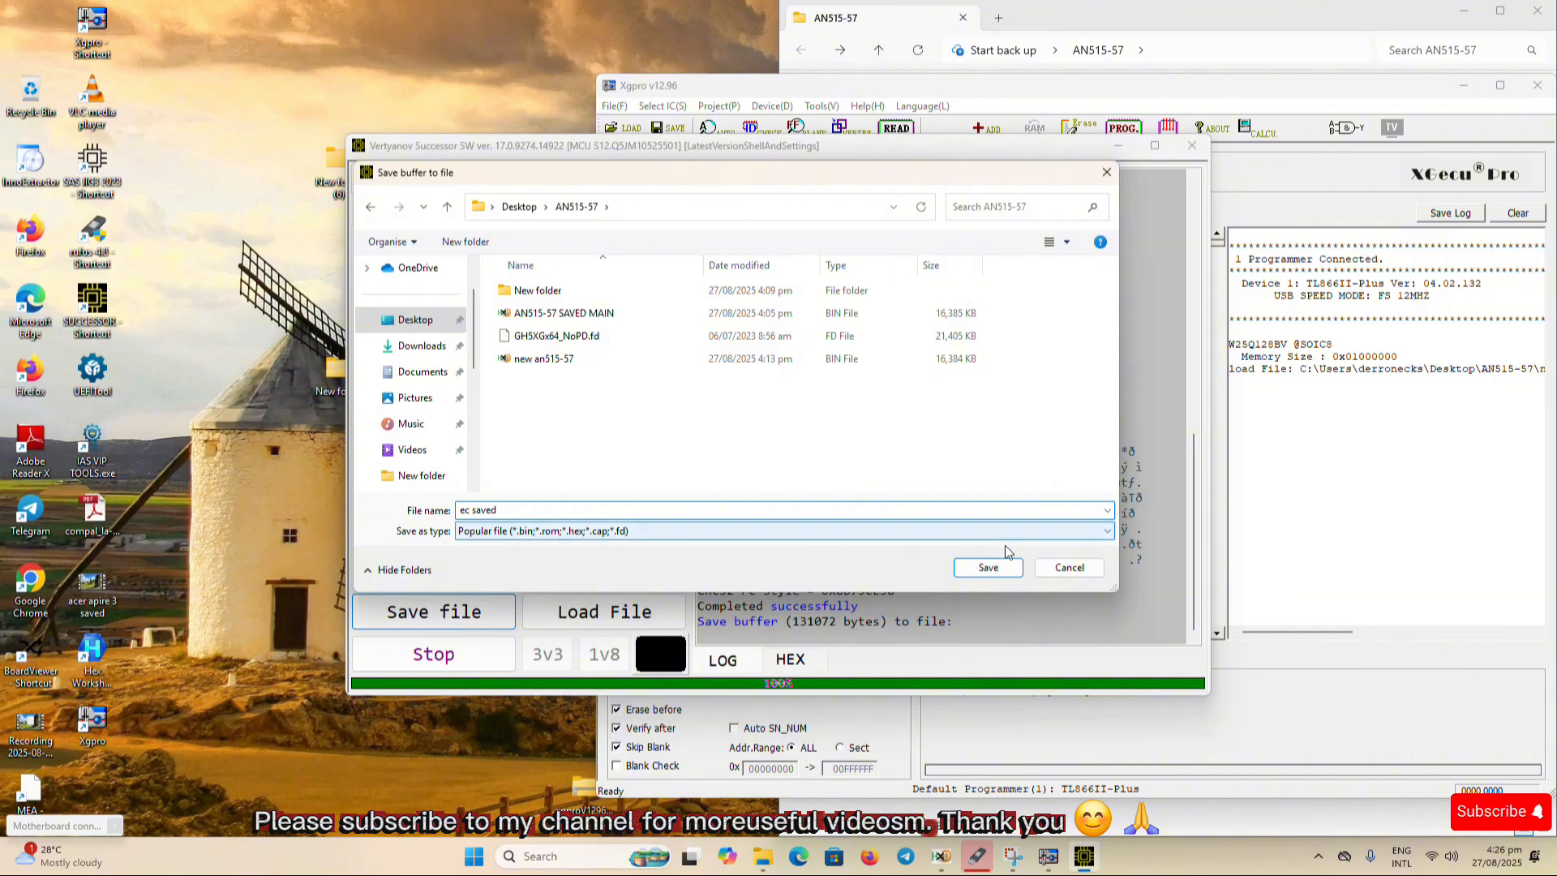
pyautogui.click(984, 571)
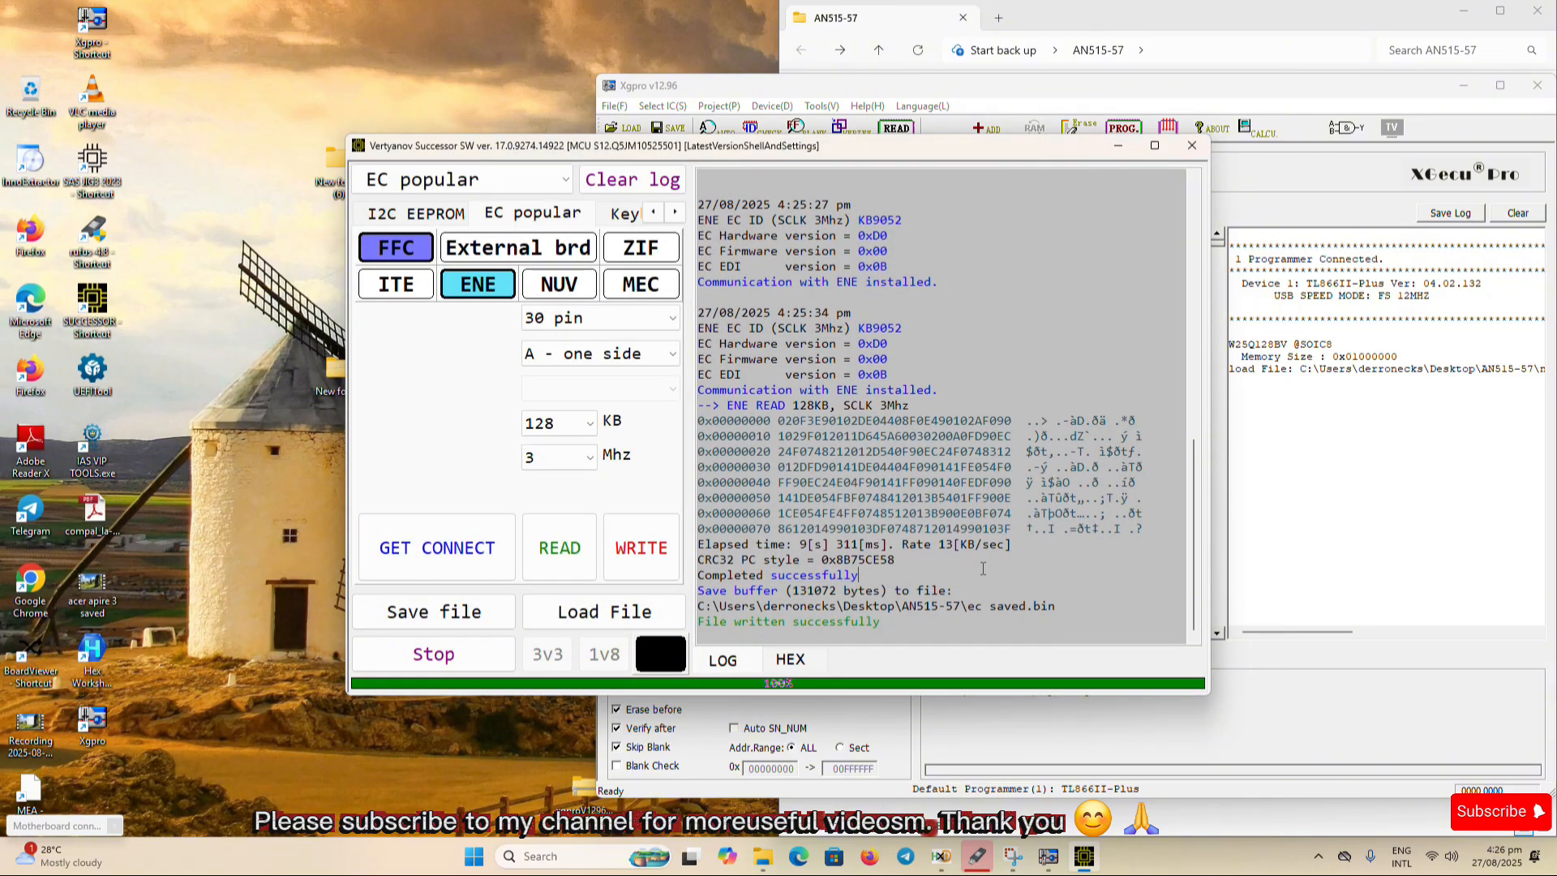
pyautogui.click(983, 568)
# - Minimize Successor and close Xgpro to reveal the AN515-57 folder in File Explorer
pyautogui.moveTo(833, 156); pyautogui.dragTo(896, 158)
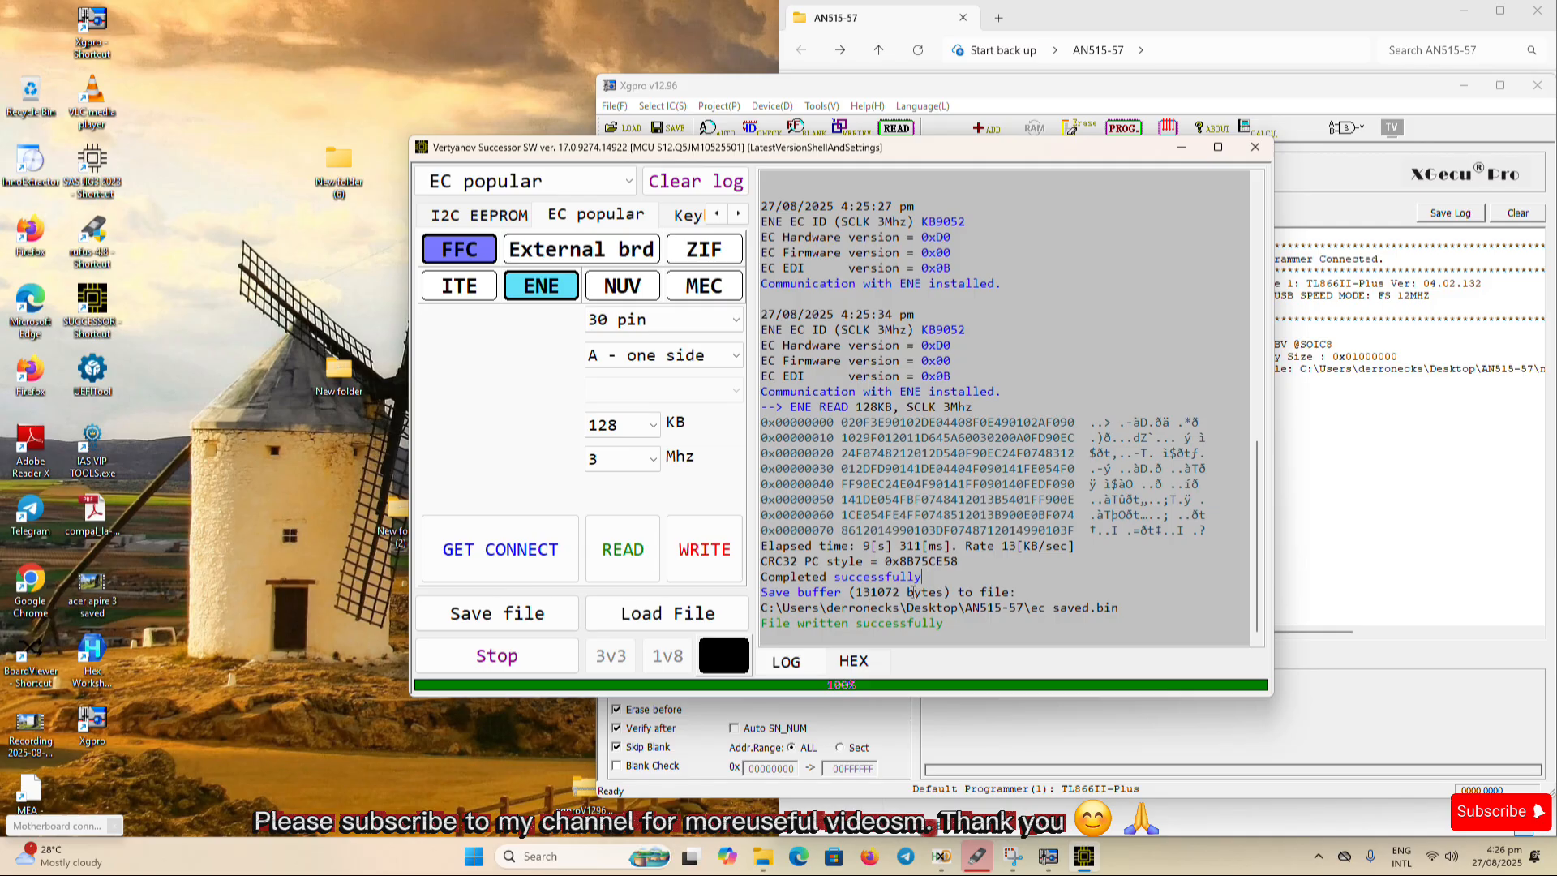
pyautogui.click(1180, 153)
pyautogui.moveTo(1179, 91); pyautogui.dragTo(1144, 96)
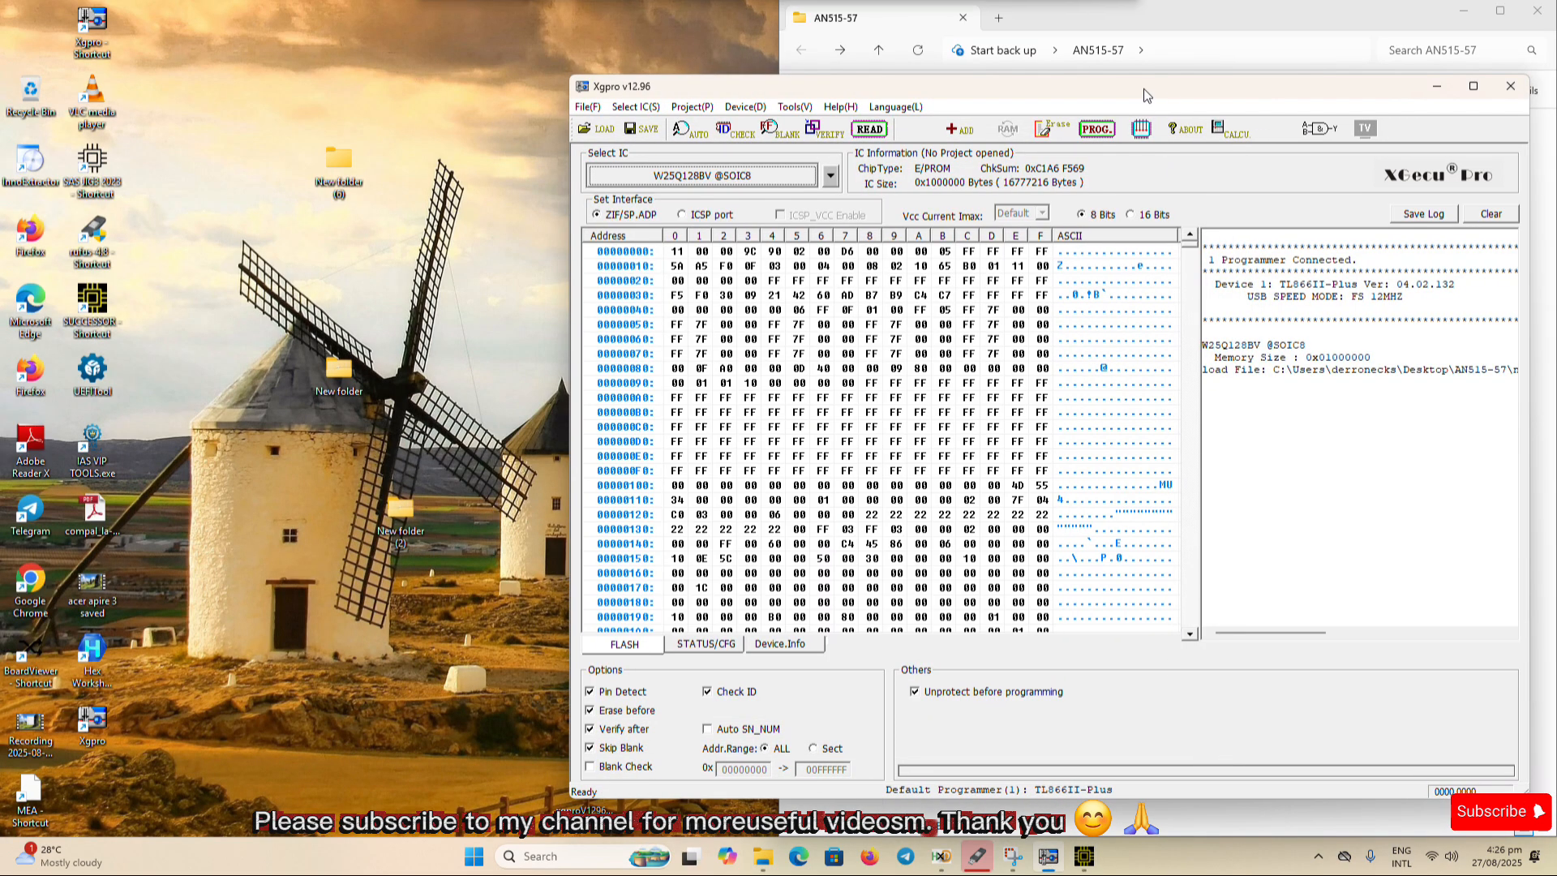
pyautogui.click(1502, 88)
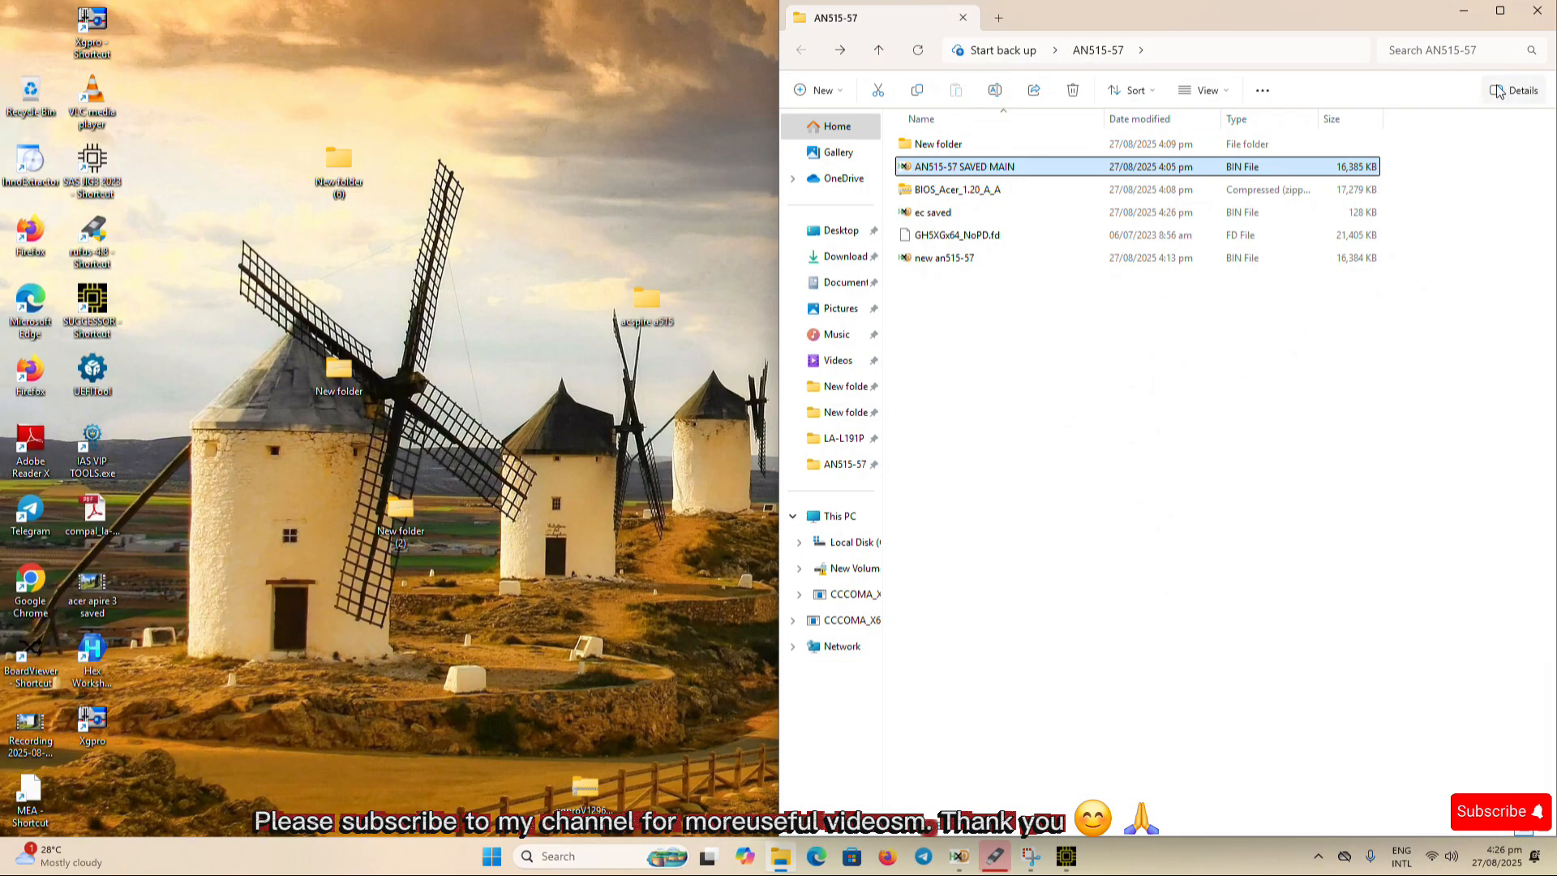
# - Check the exact file size of ec saved in its properties, and close the dialog
pyautogui.rightClick(936, 219)
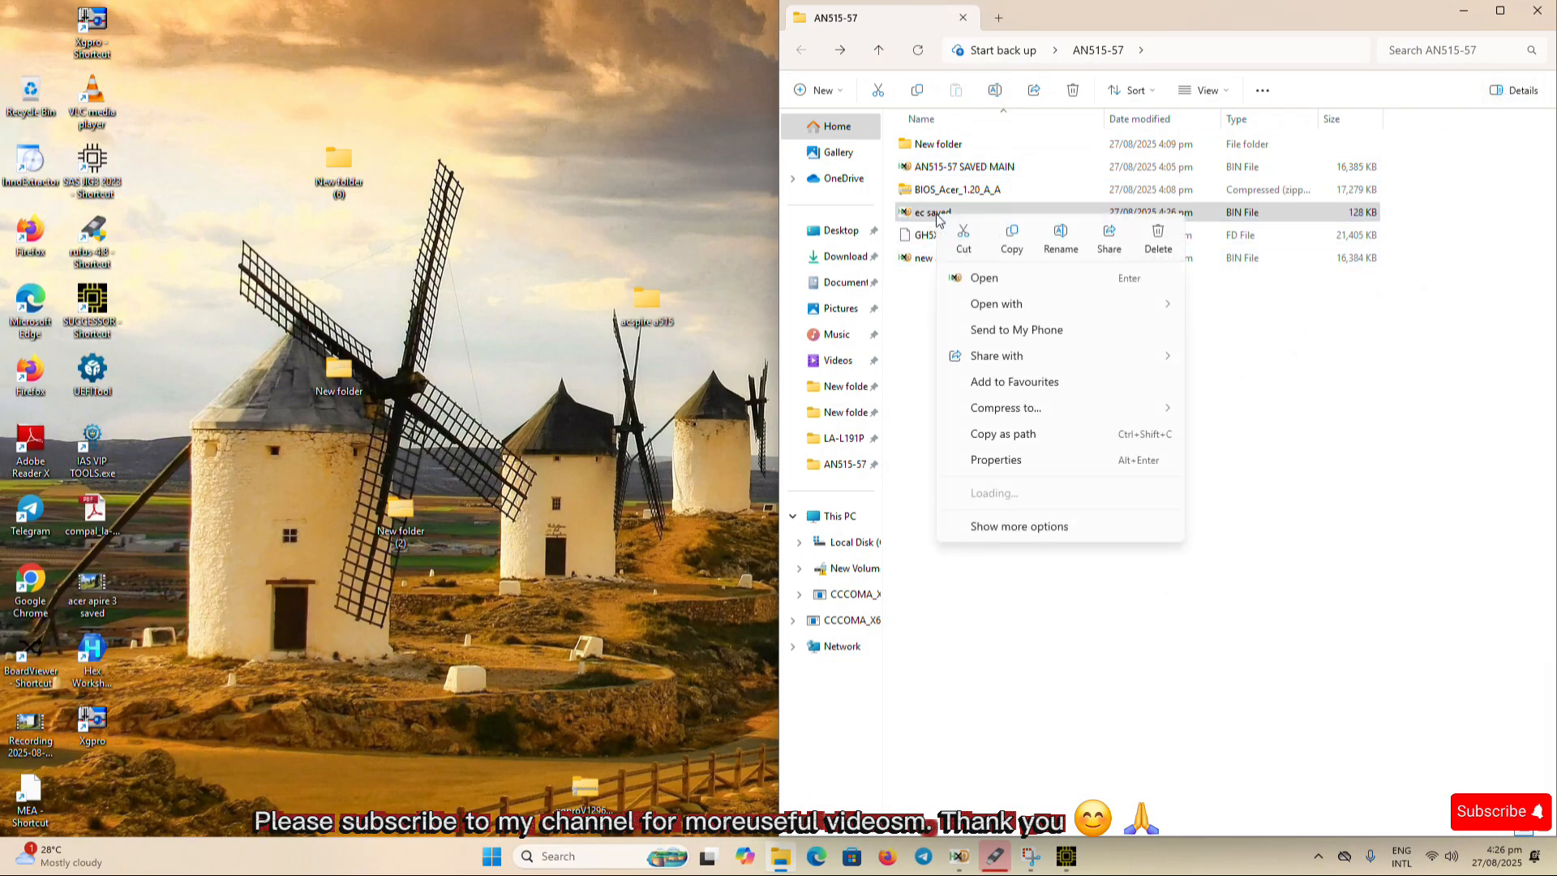
pyautogui.click(1004, 462)
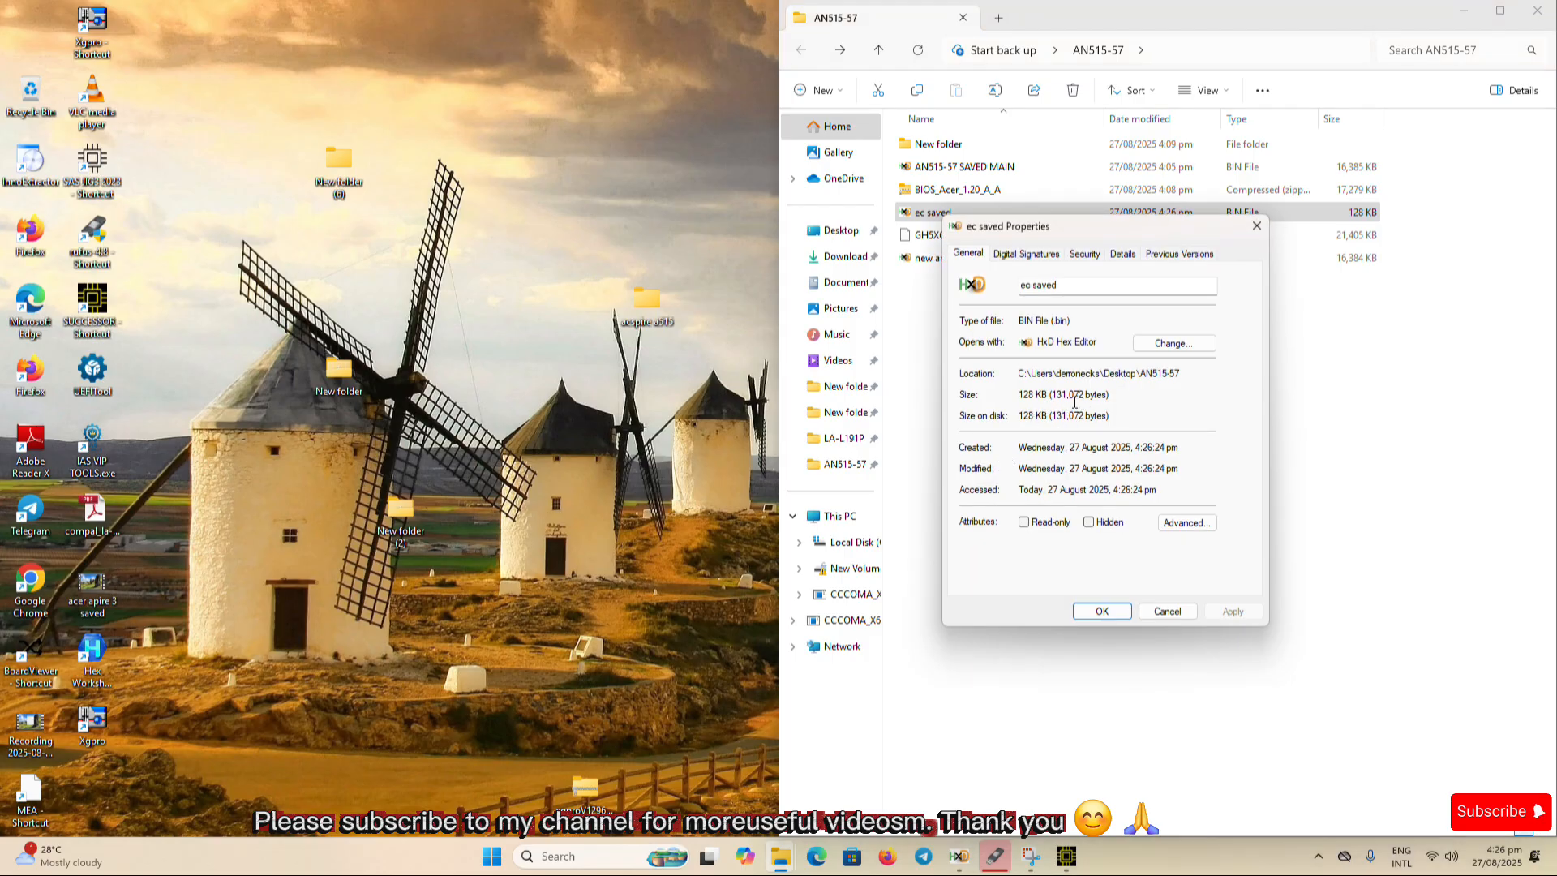
pyautogui.click(1101, 611)
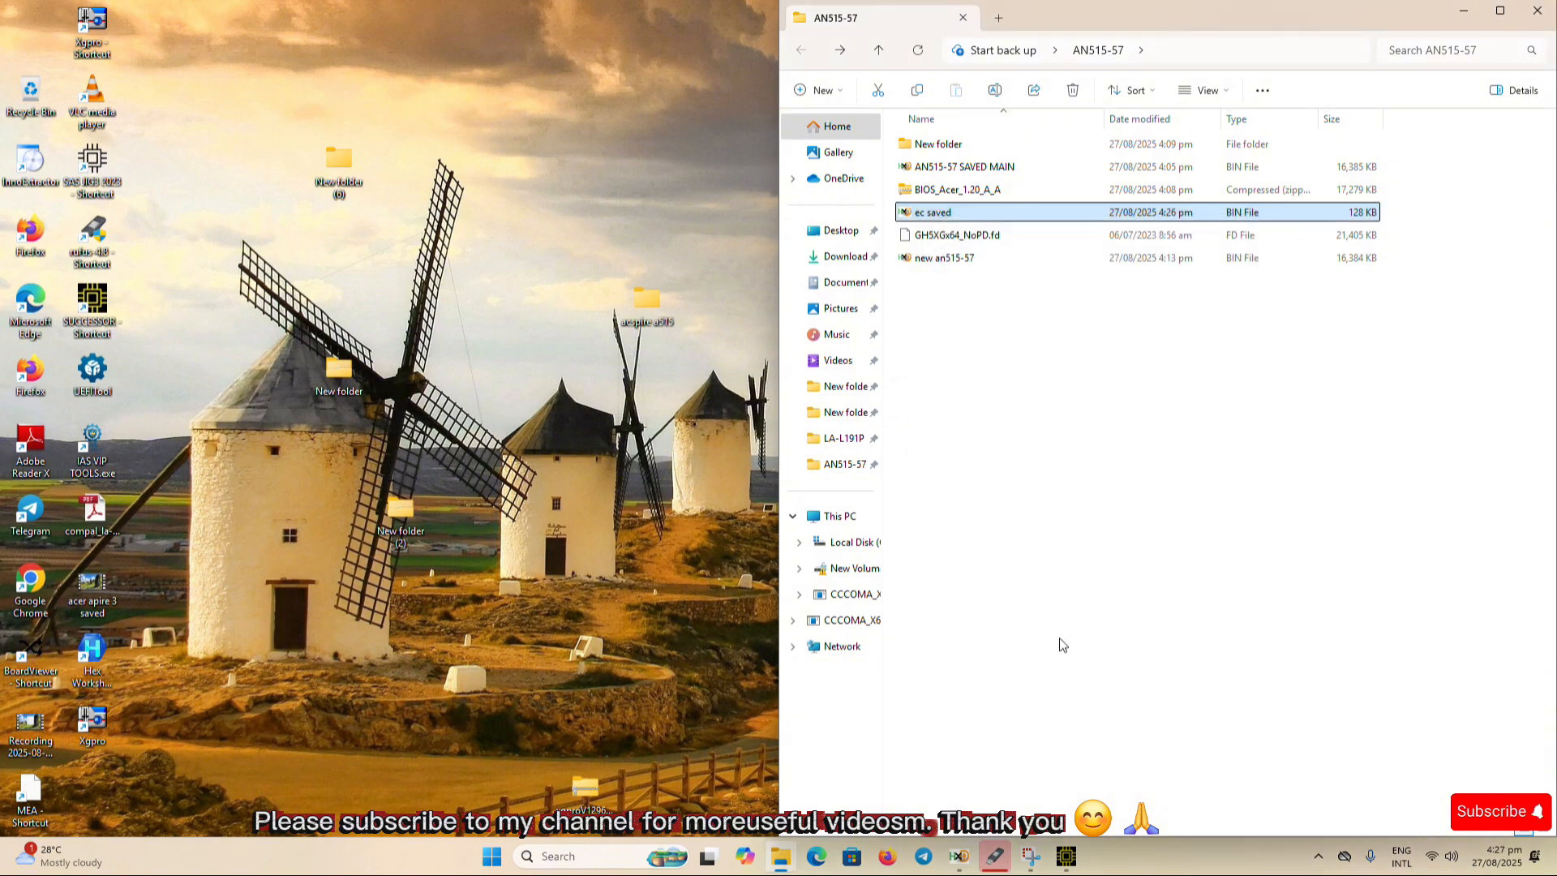
# - Switch to HxD and close new an515-57.bin, GH5XGx64_NoPD.fd and AN515-57 SAVED MAIN.BIN
pyautogui.click(958, 857)
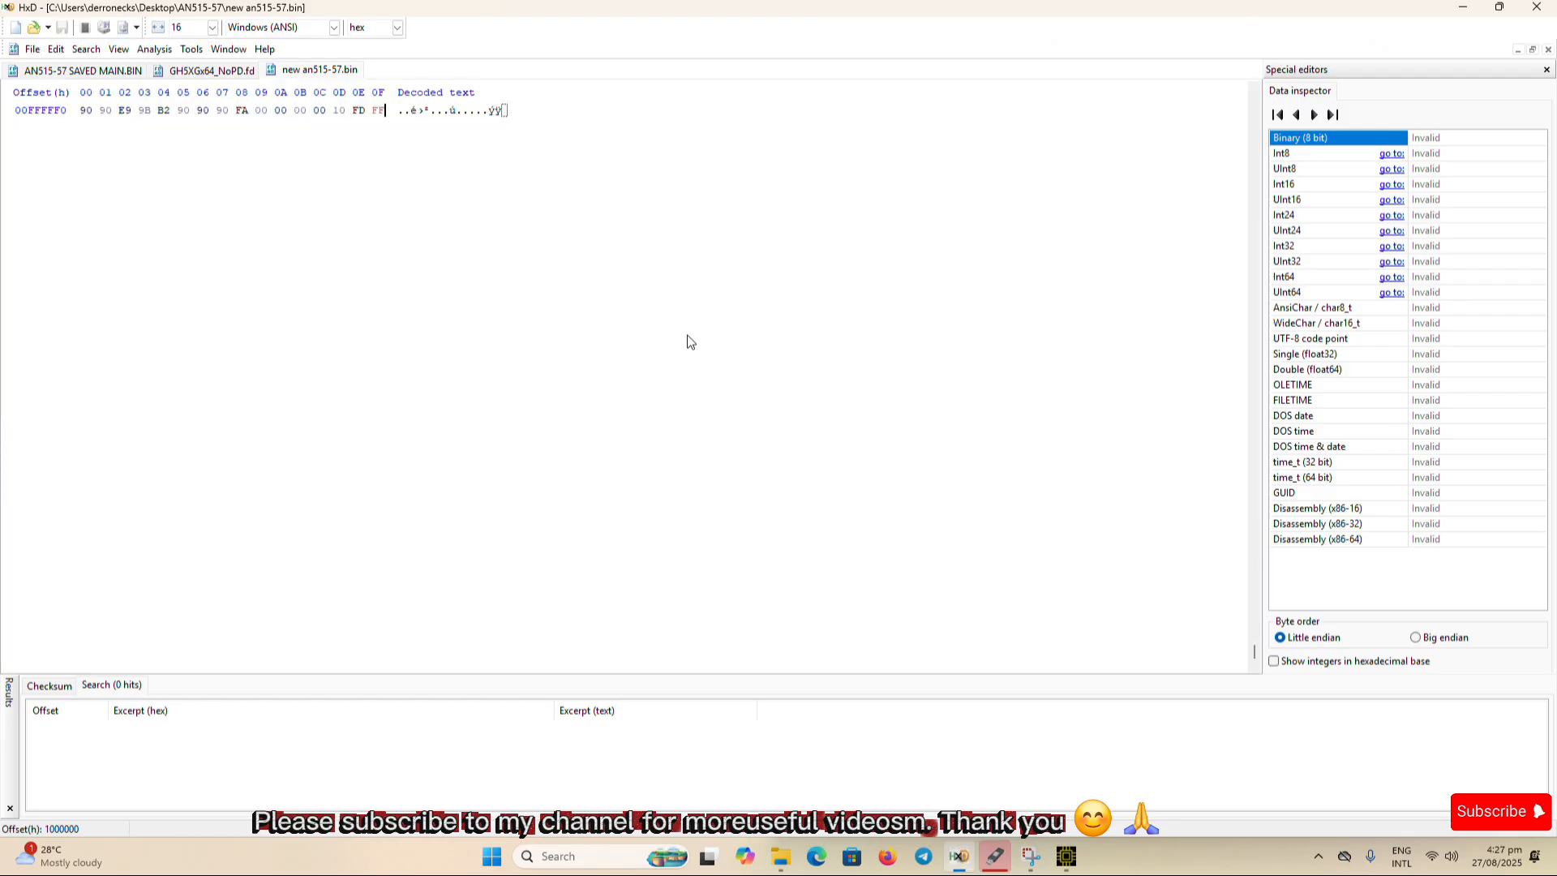
pyautogui.rightClick(299, 72)
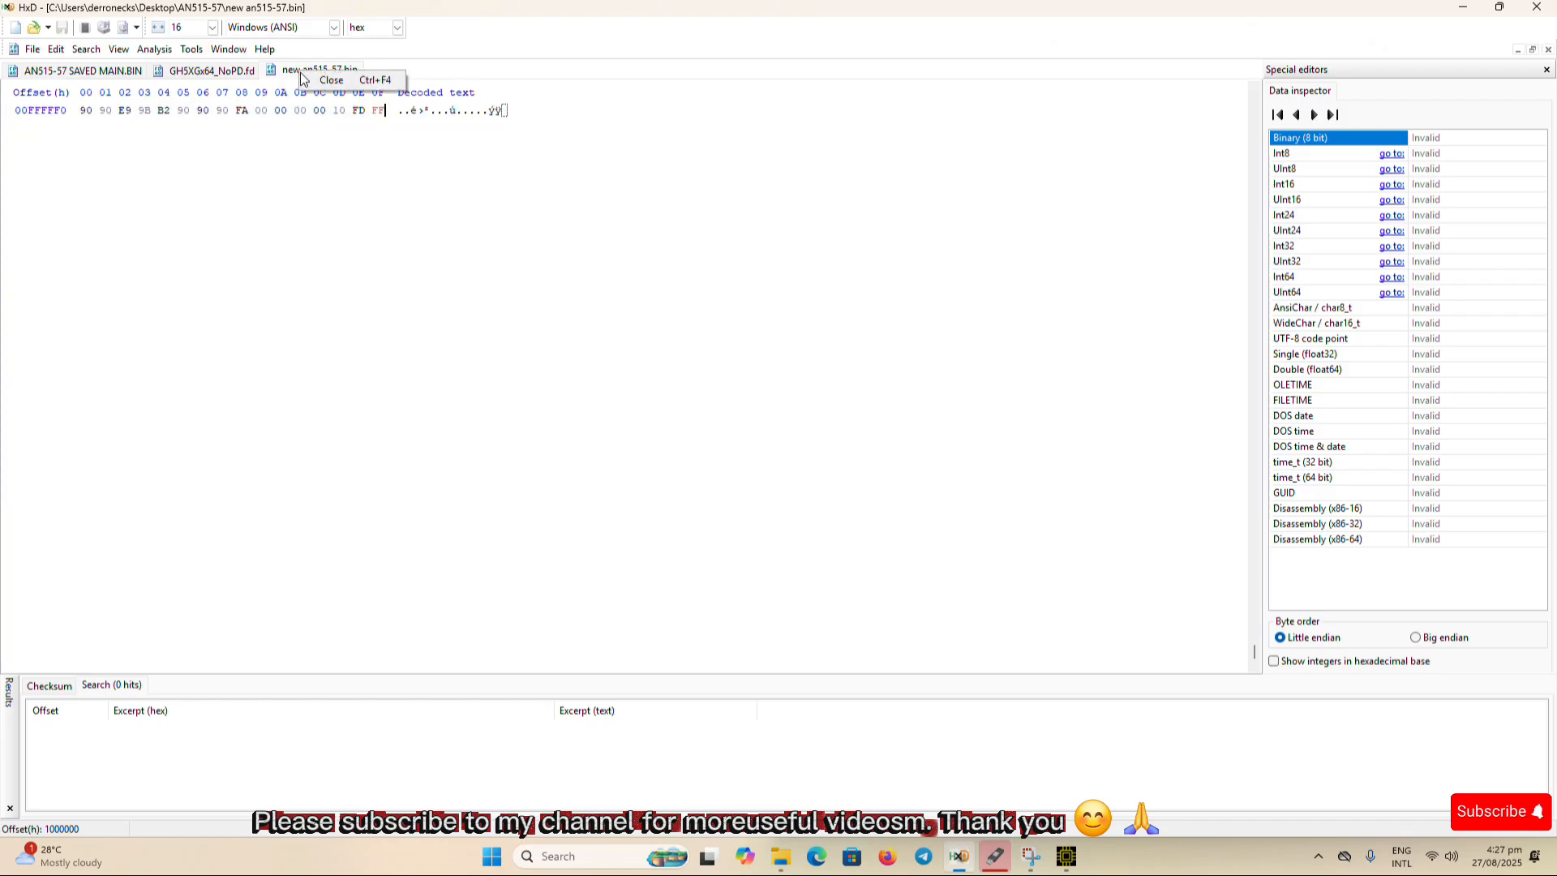
pyautogui.click(317, 83)
pyautogui.rightClick(222, 67)
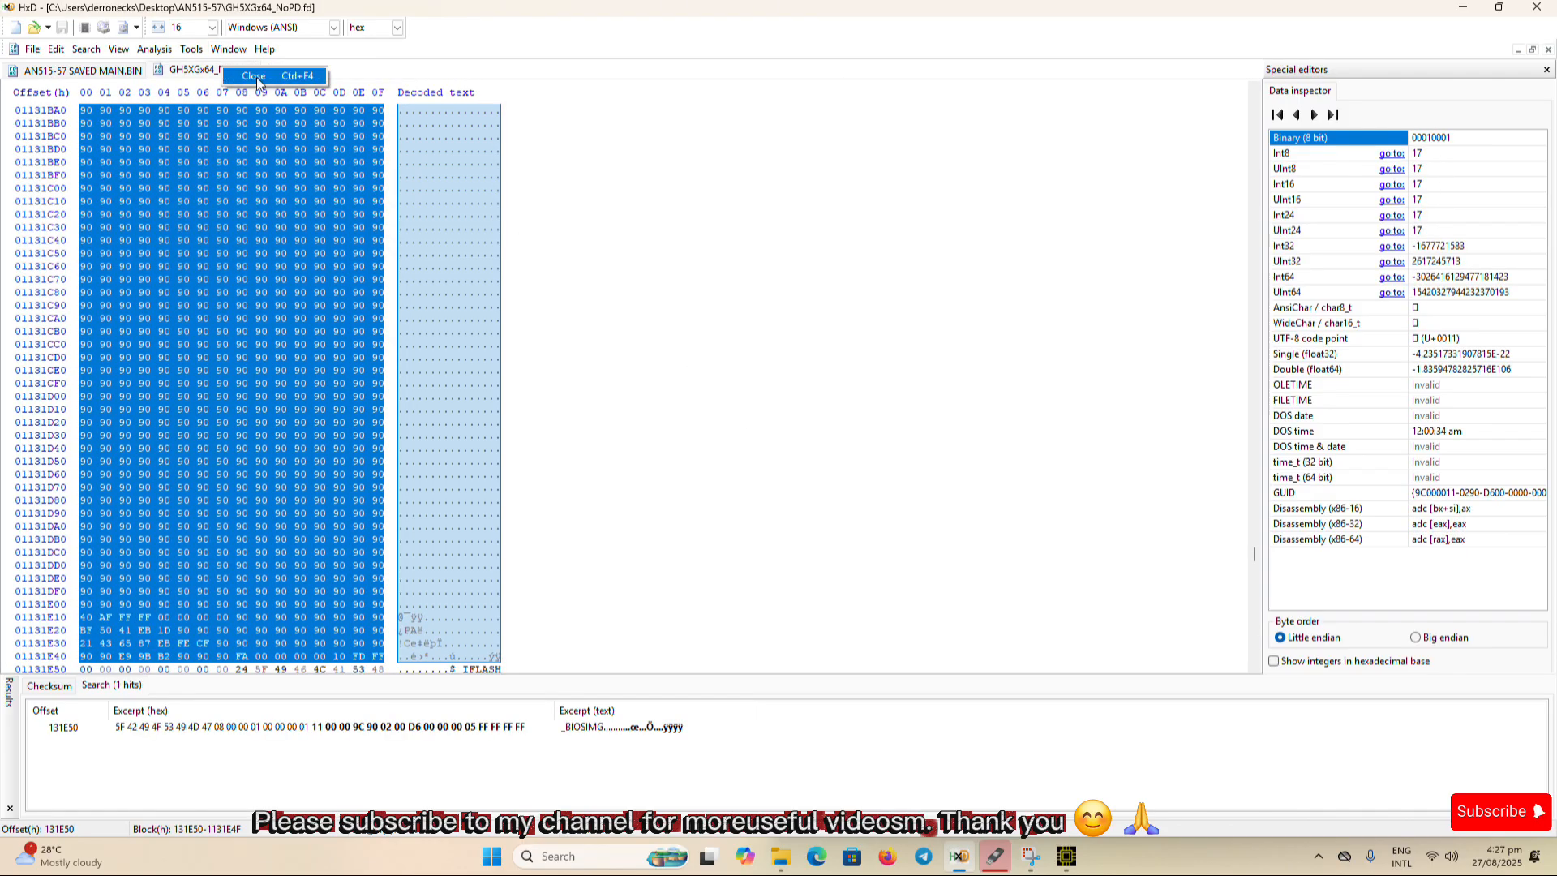
pyautogui.click(257, 77)
pyautogui.rightClick(128, 70)
pyautogui.click(162, 81)
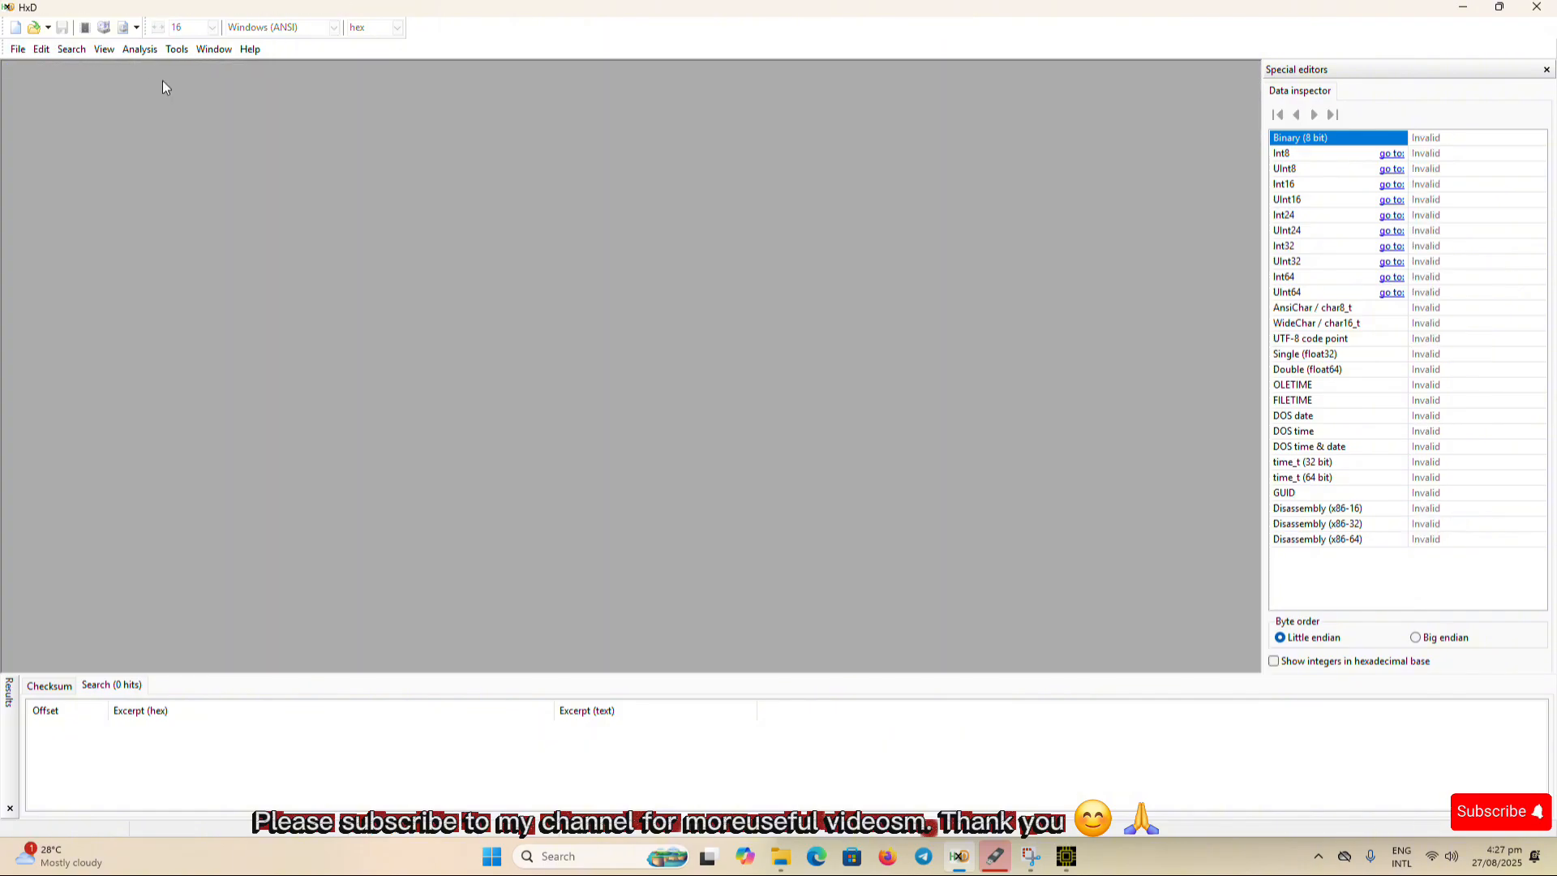
# - Open ec saved and GH5XGx64_NoPD.fd from the AN515-57 folder together in HxD, and maximize its window
pyautogui.doubleClick(1034, 6)
pyautogui.moveTo(1026, 6); pyautogui.dragTo(960, 293)
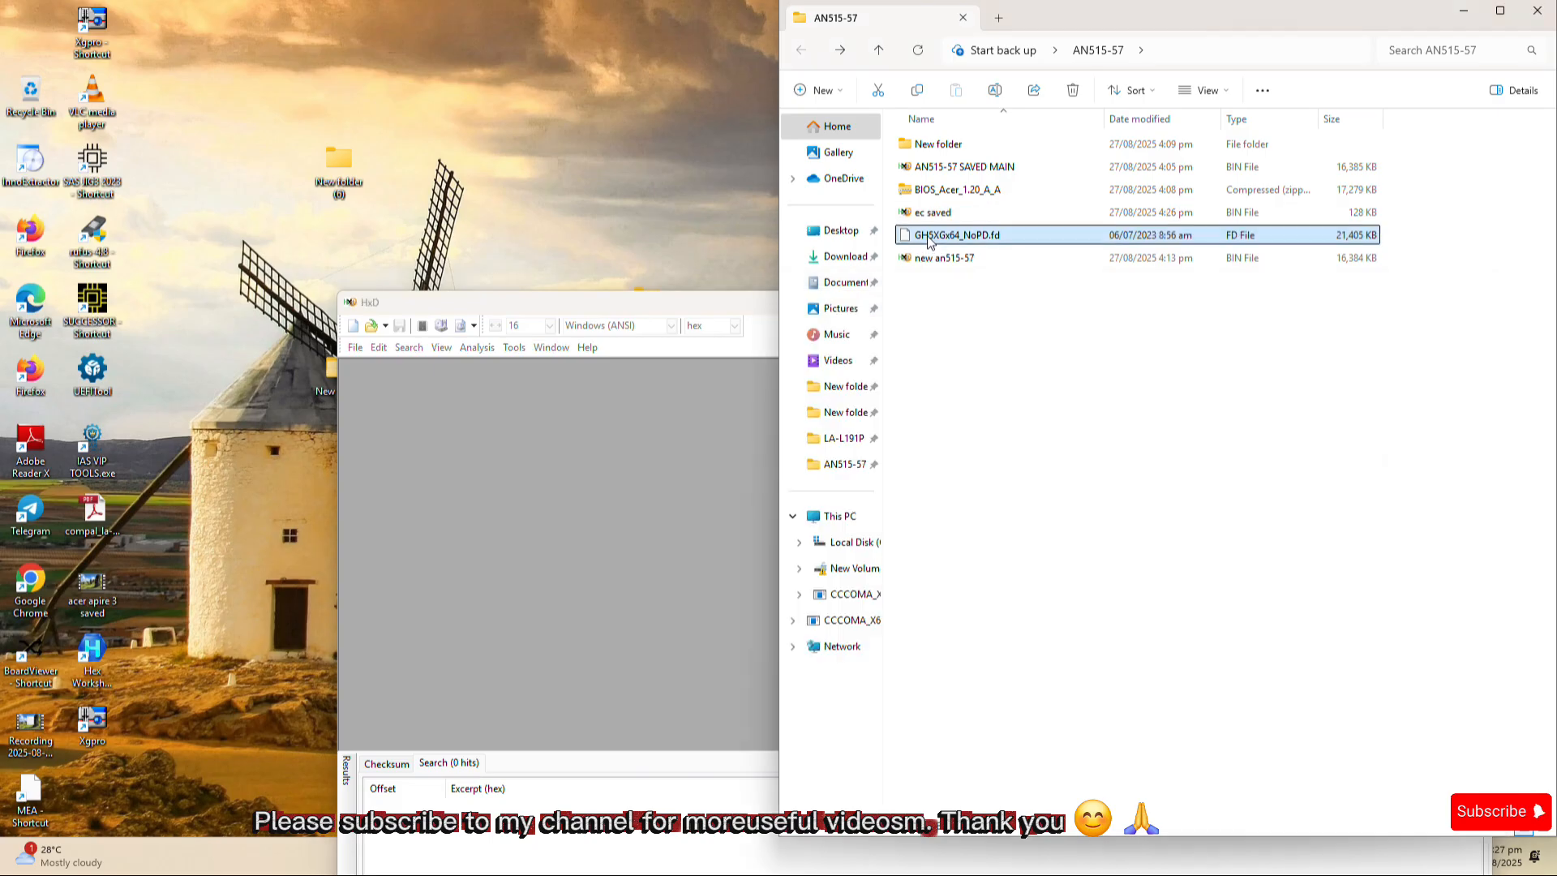
pyautogui.click(930, 242)
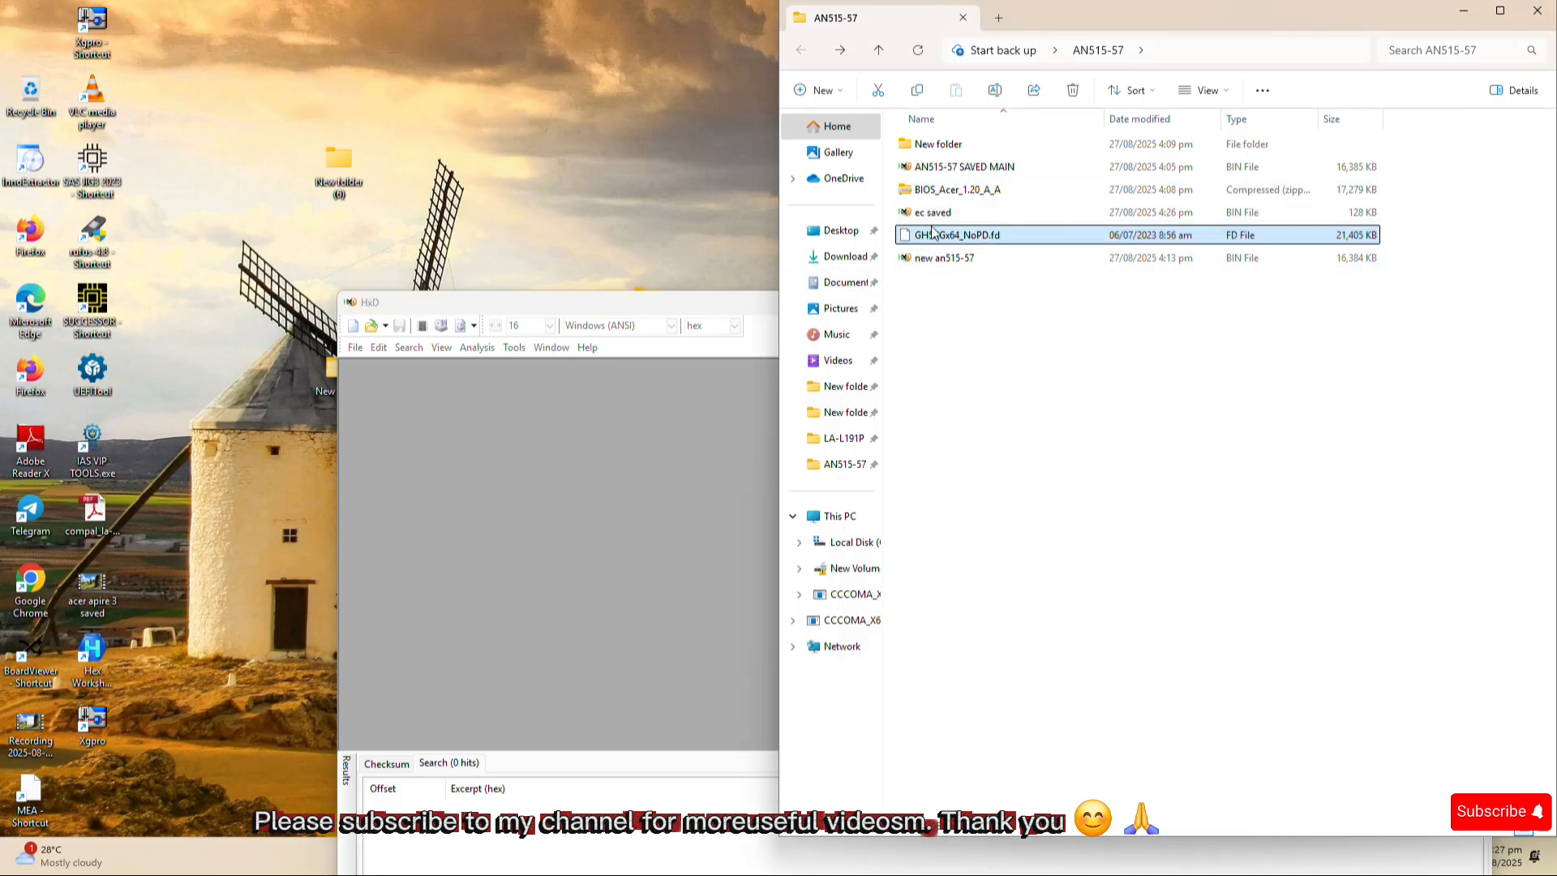
pyautogui.keyDown('ctrl'); pyautogui.click(934, 214); pyautogui.keyUp('ctrl')
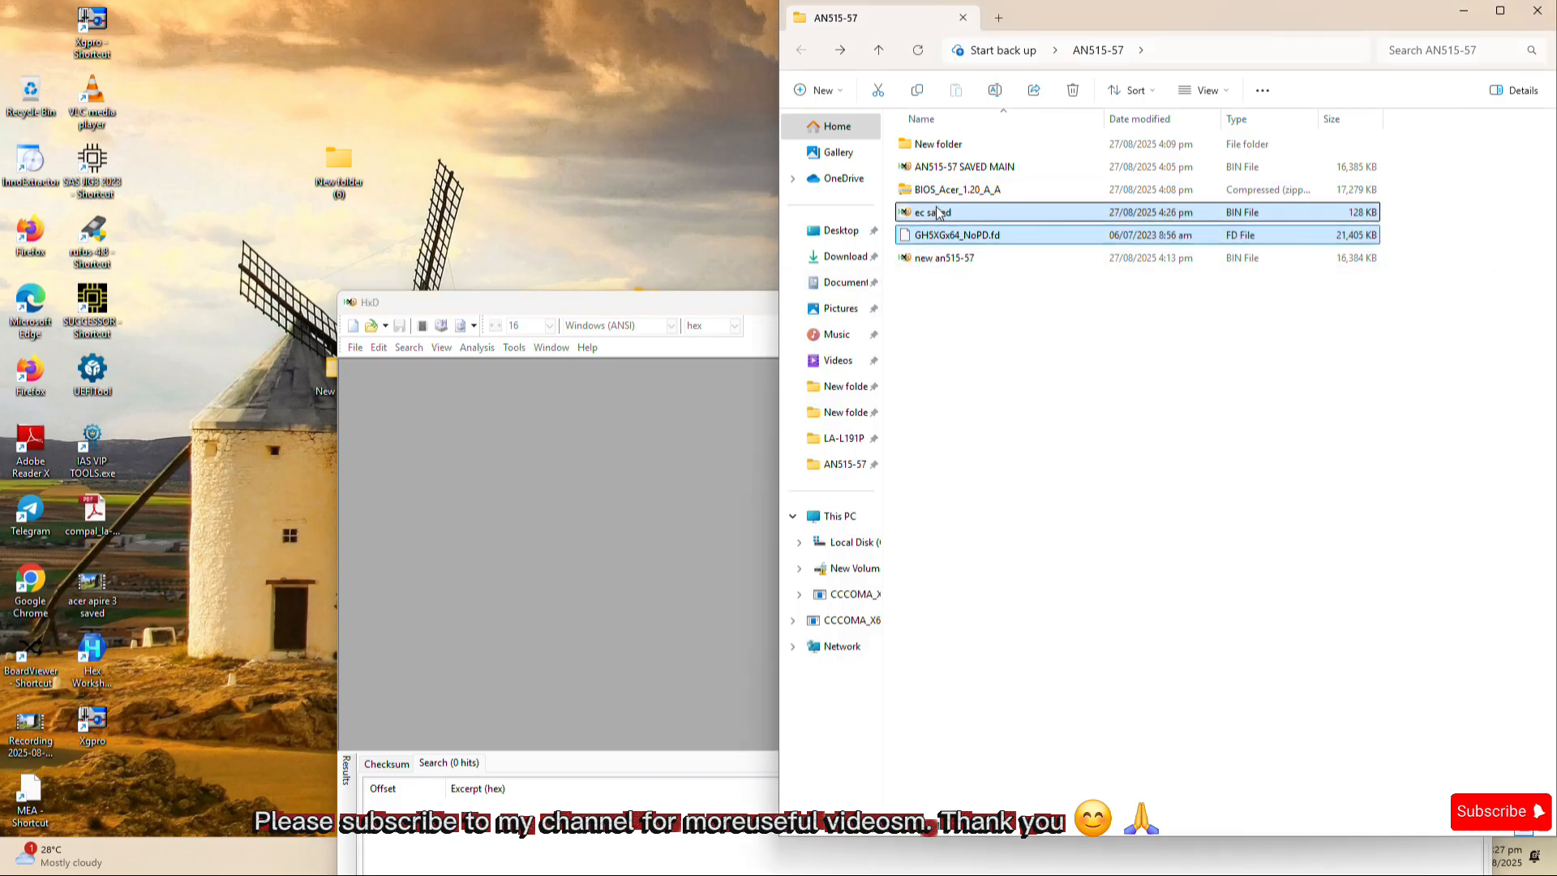
pyautogui.moveTo(937, 214); pyautogui.dragTo(713, 462)
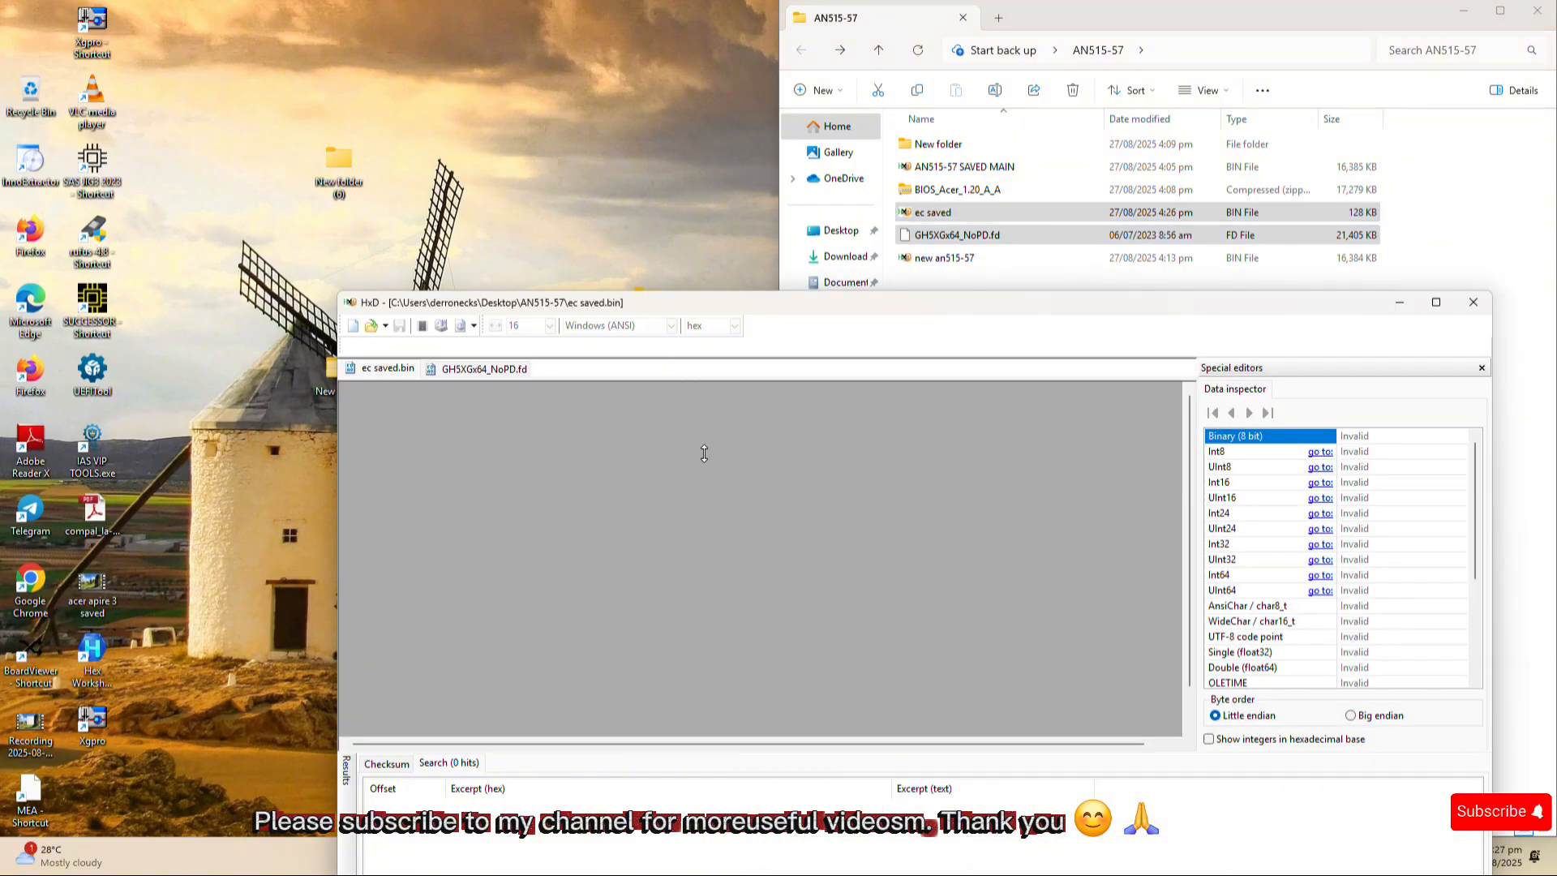
pyautogui.click(1437, 301)
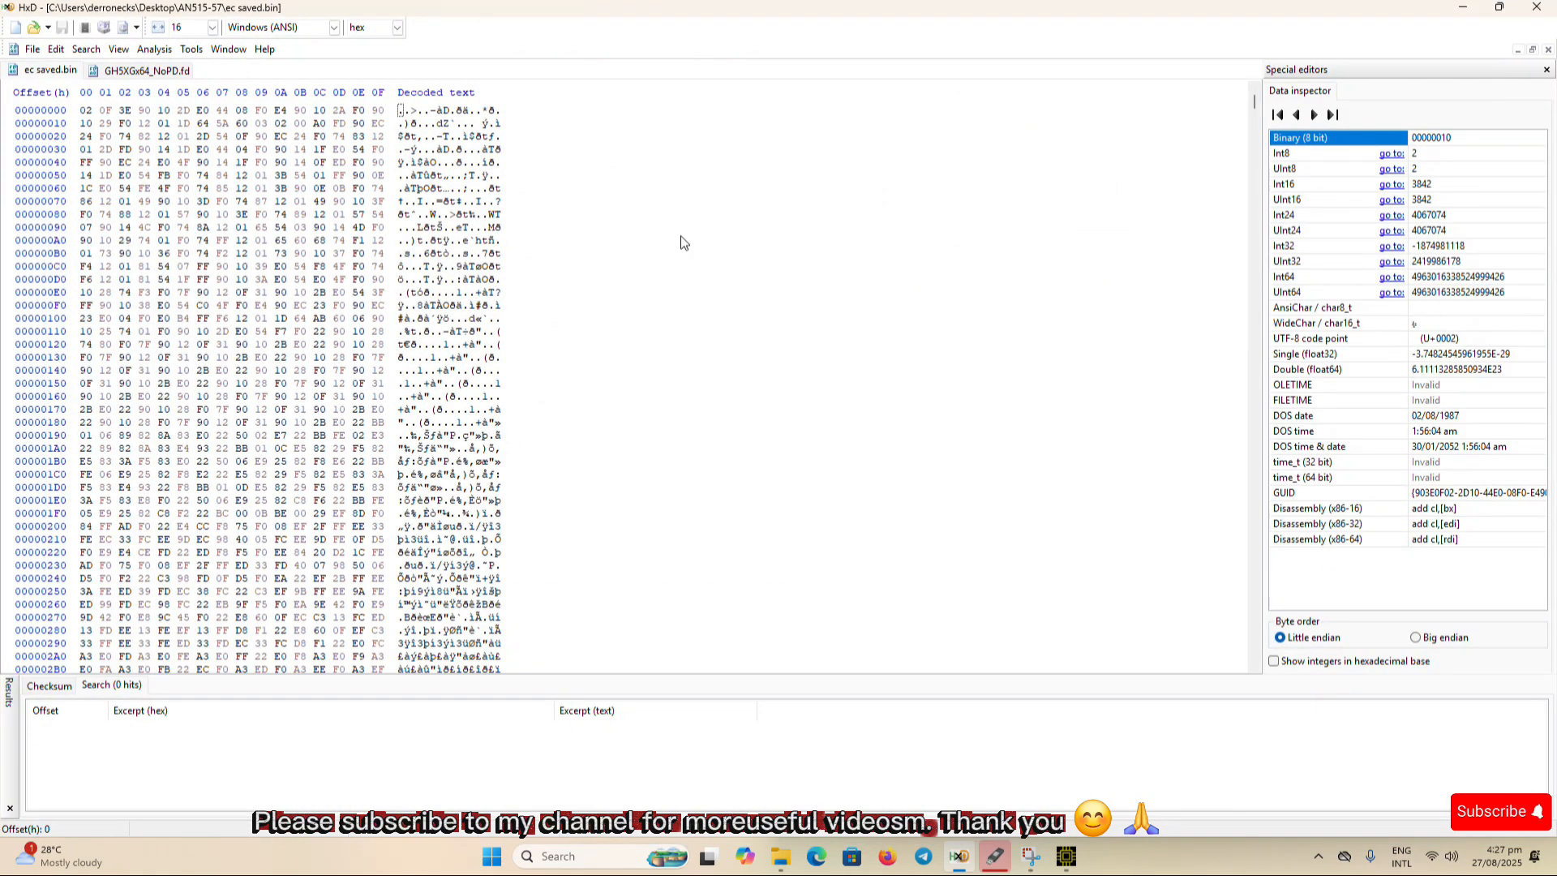
# - Look over both opened files, and copy the first two rows of ec saved.bin, offsets 0 to 1F
pyautogui.click(128, 75)
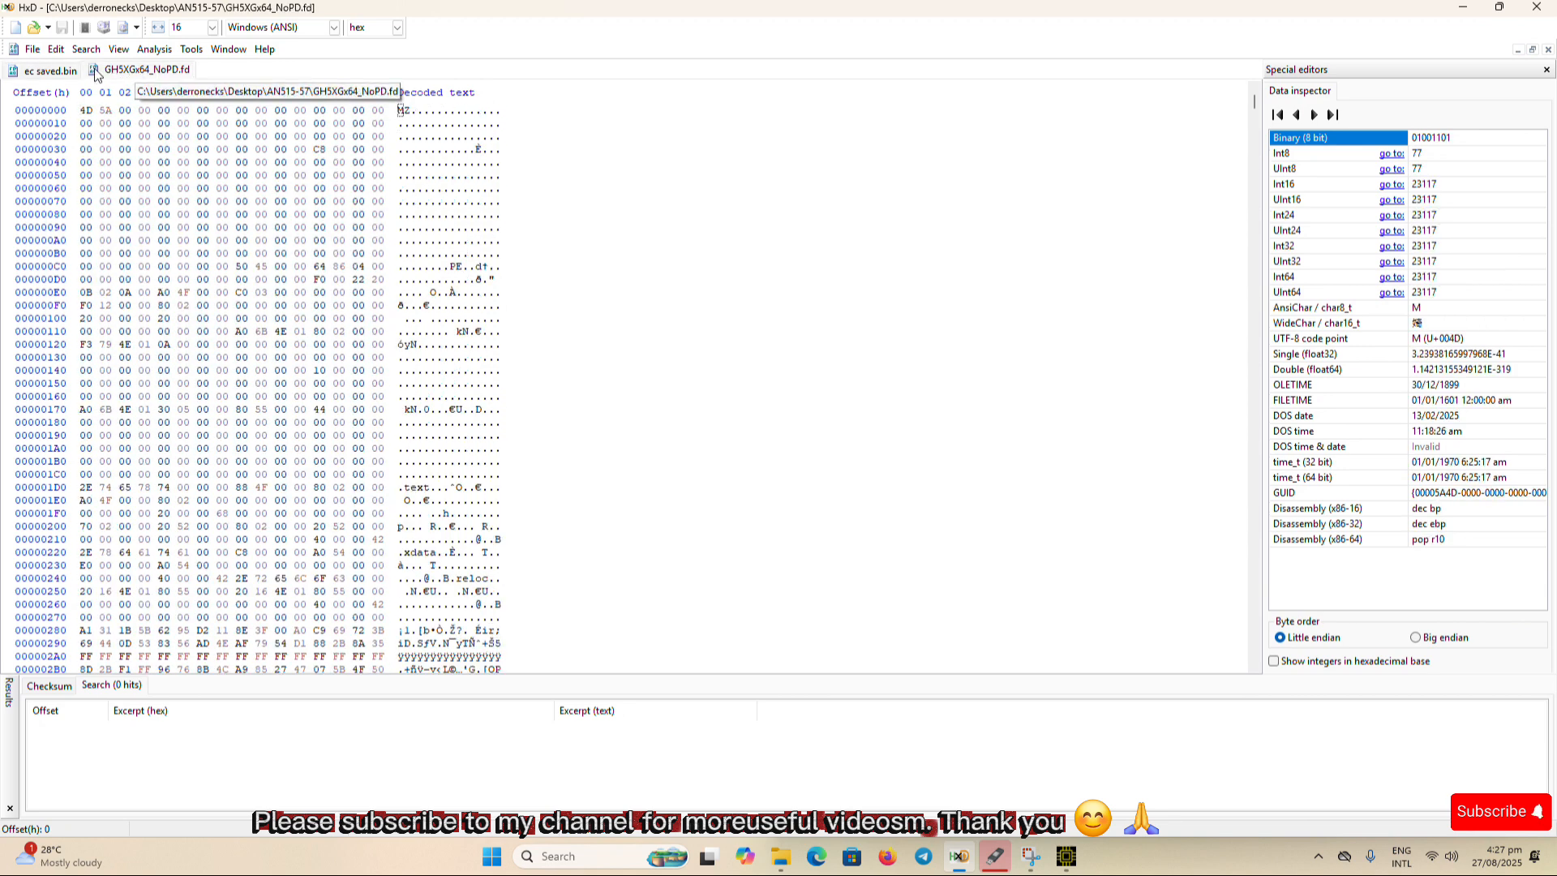
pyautogui.click(33, 70)
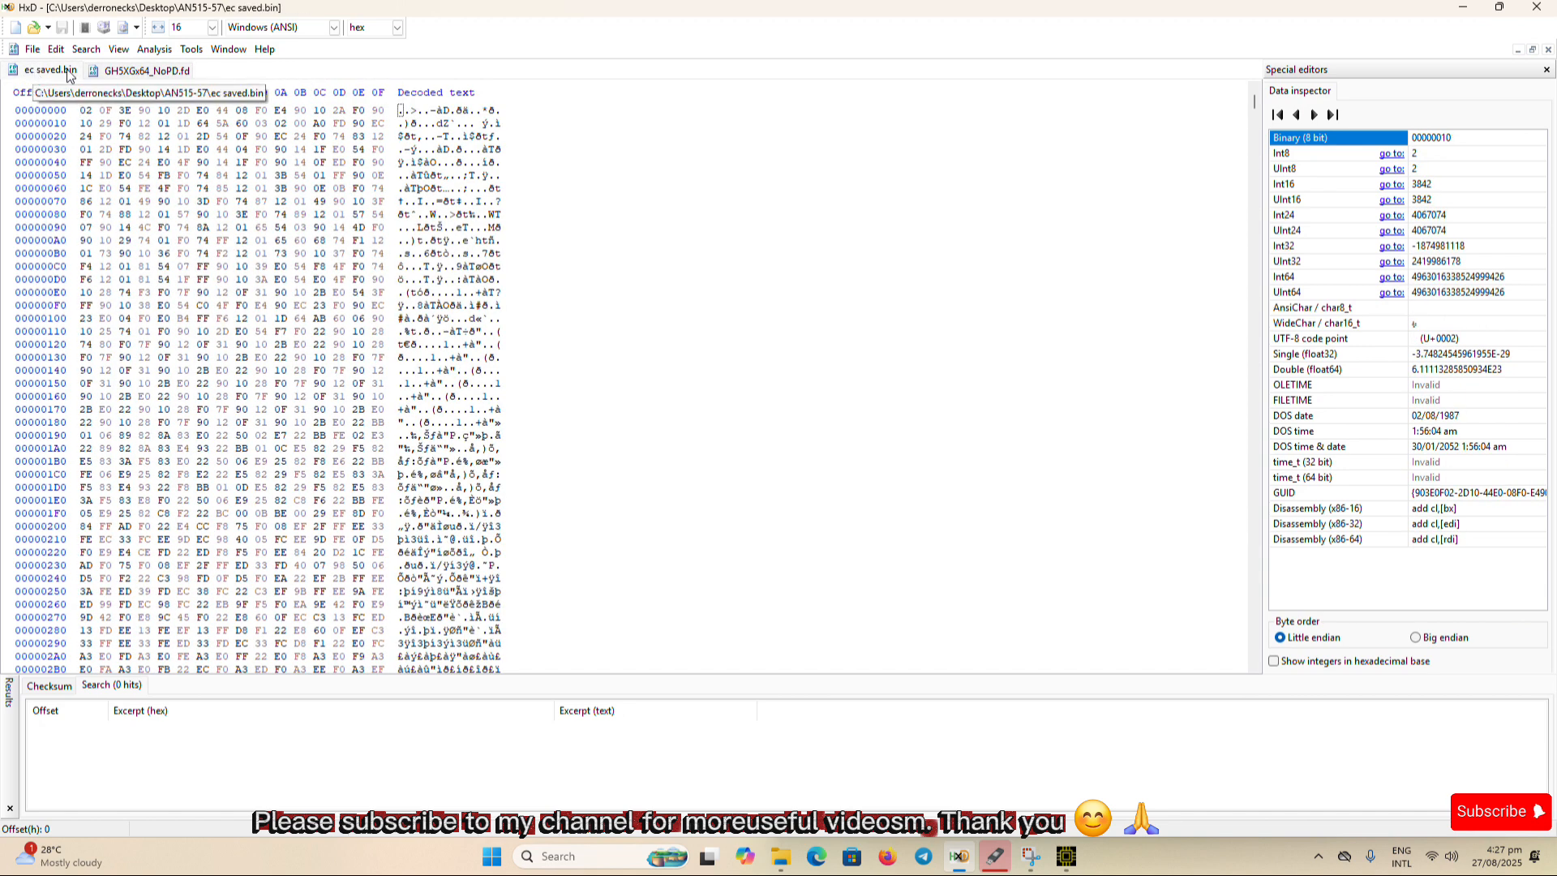
pyautogui.click(102, 71)
pyautogui.click(57, 71)
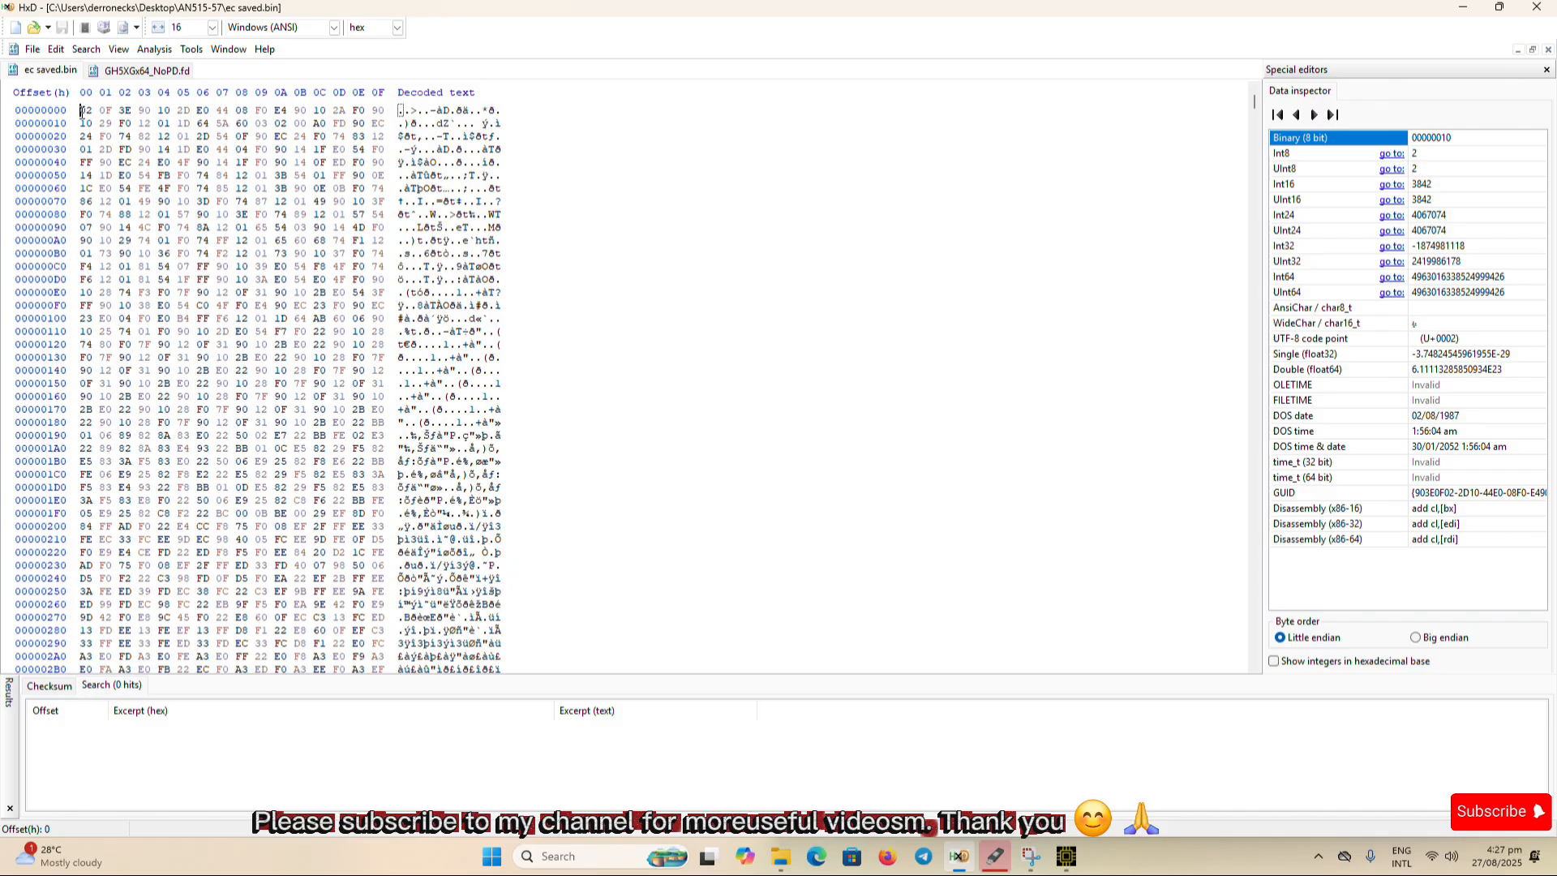
pyautogui.moveTo(81, 110); pyautogui.dragTo(385, 121)
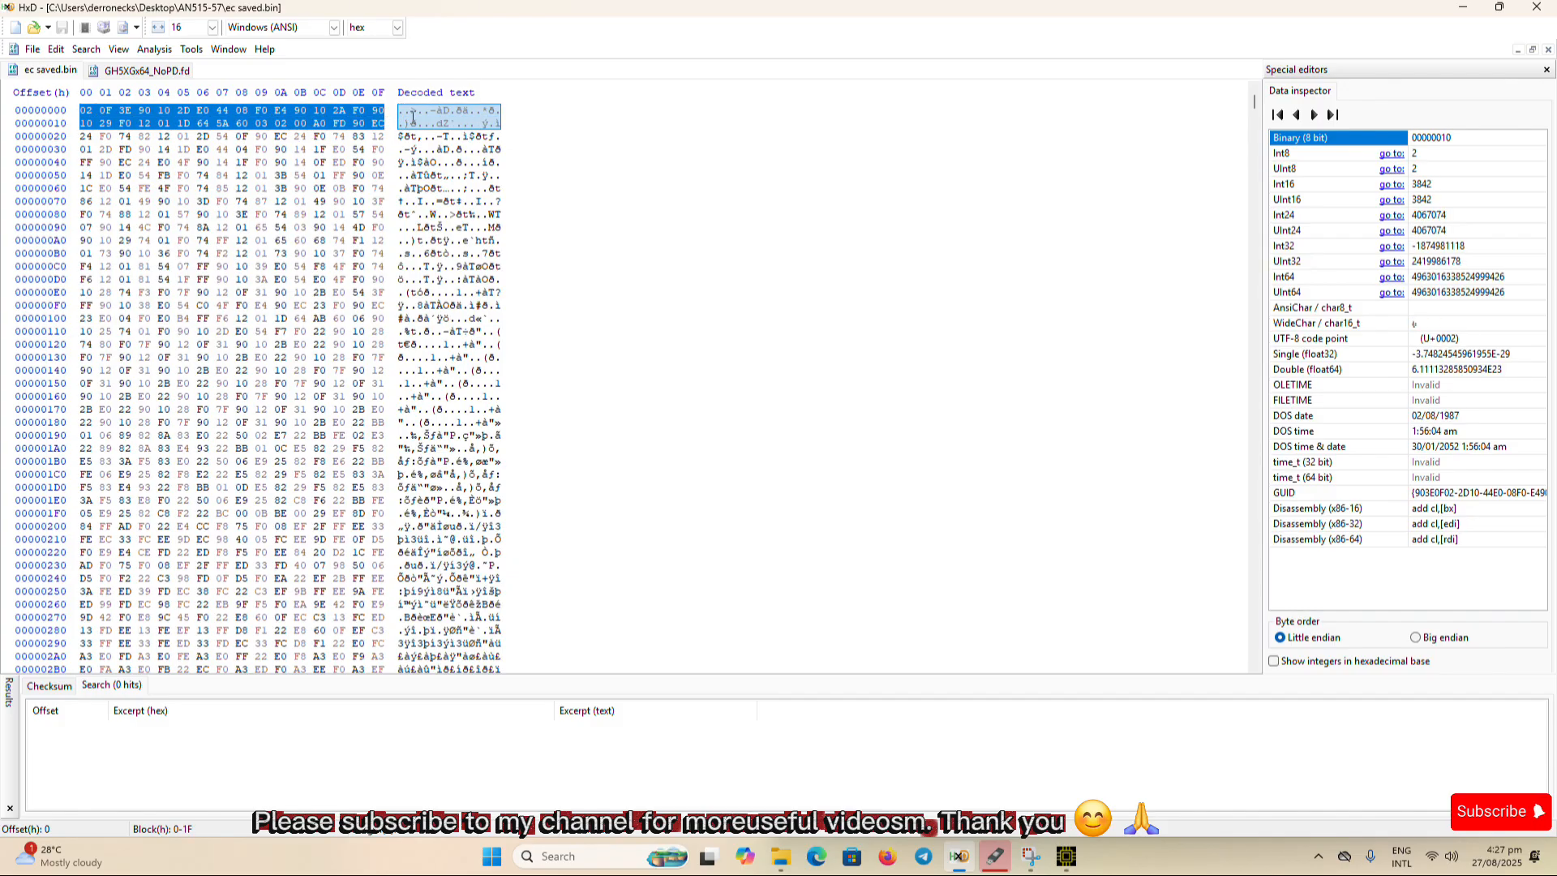
pyautogui.rightClick(417, 116)
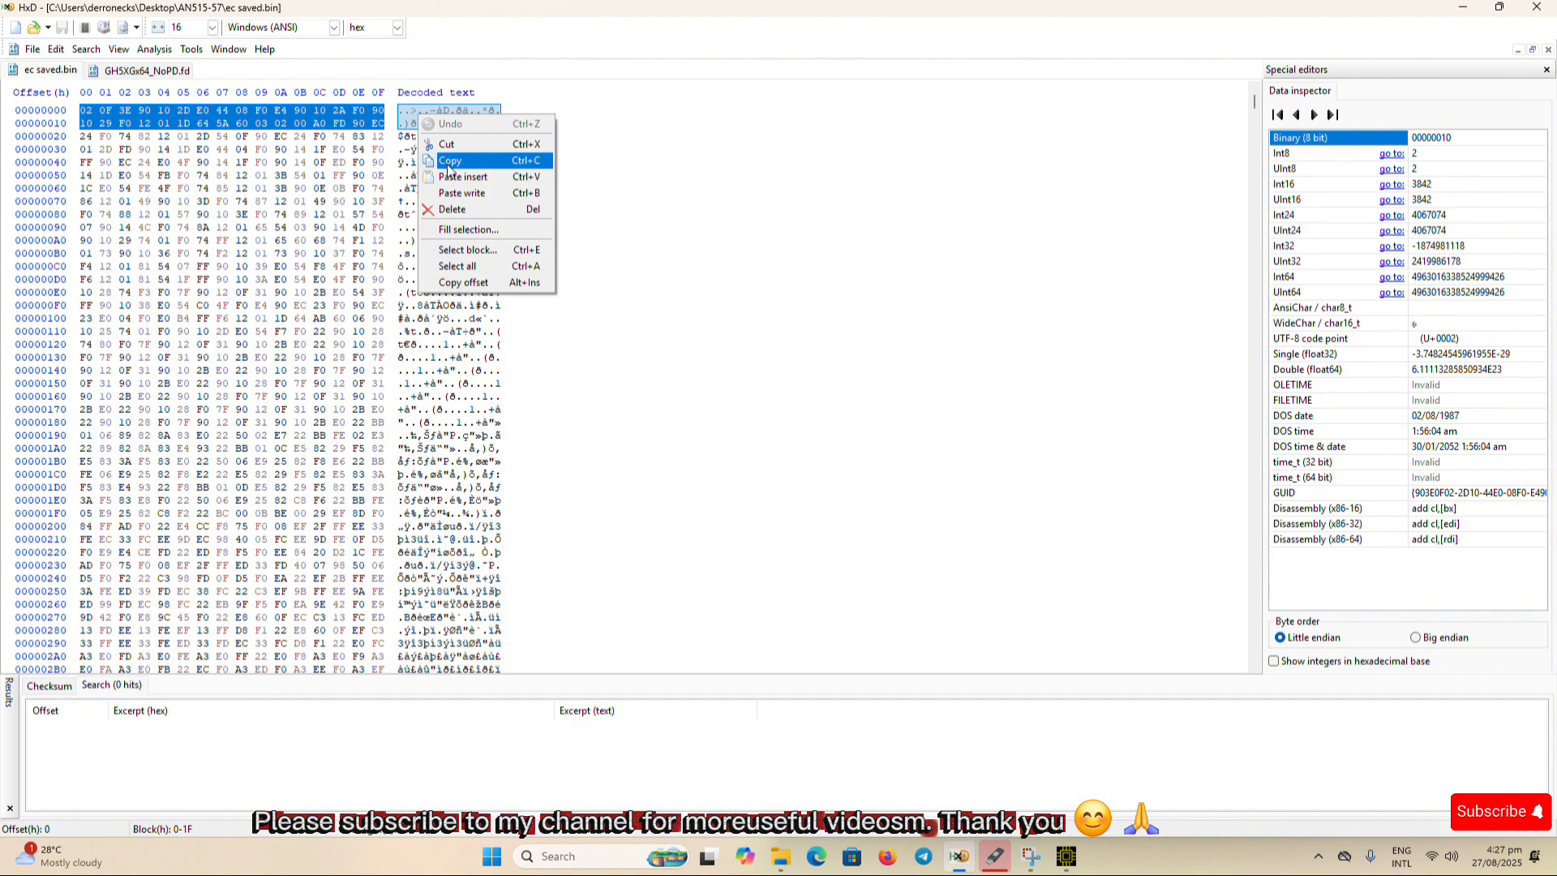
pyautogui.click(449, 162)
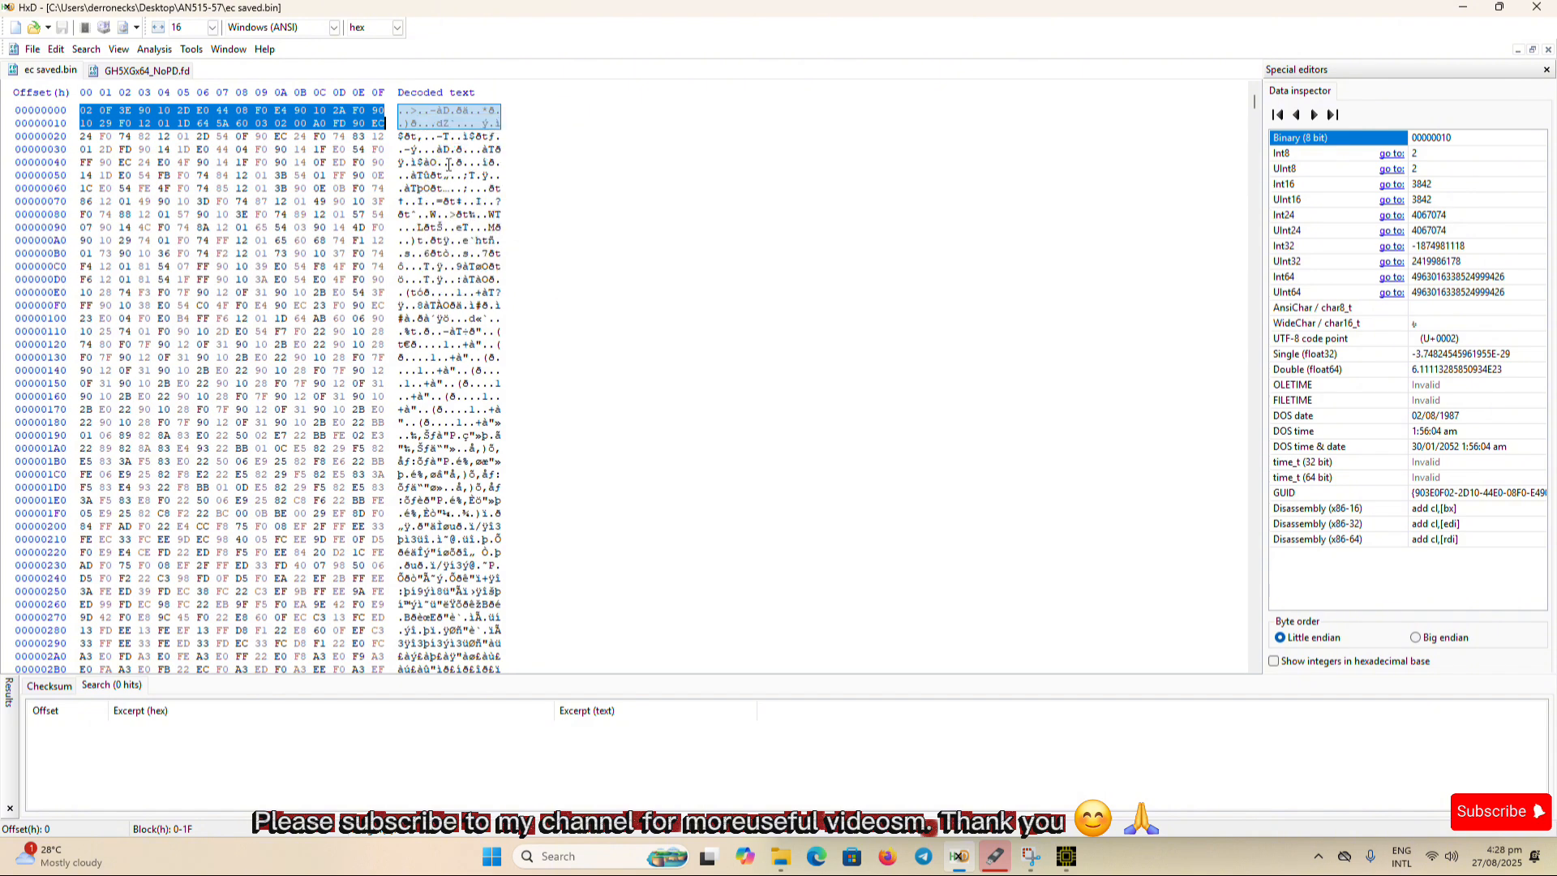
# - Search all of GH5XGx64_NoPD.fd for the copied bytes as hex values
pyautogui.click(143, 70)
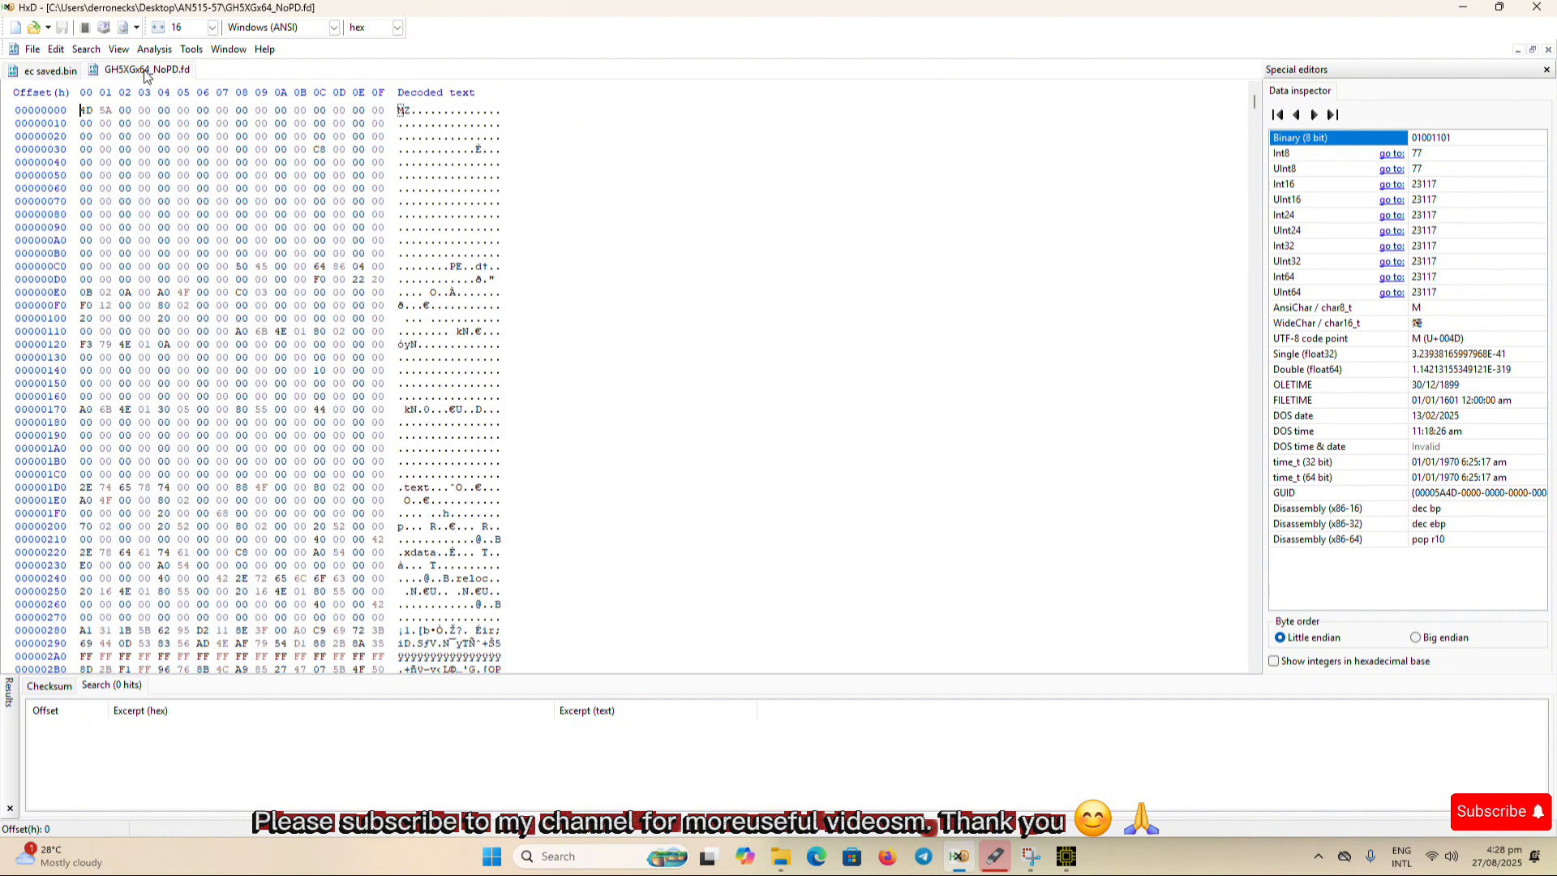
pyautogui.click(74, 51)
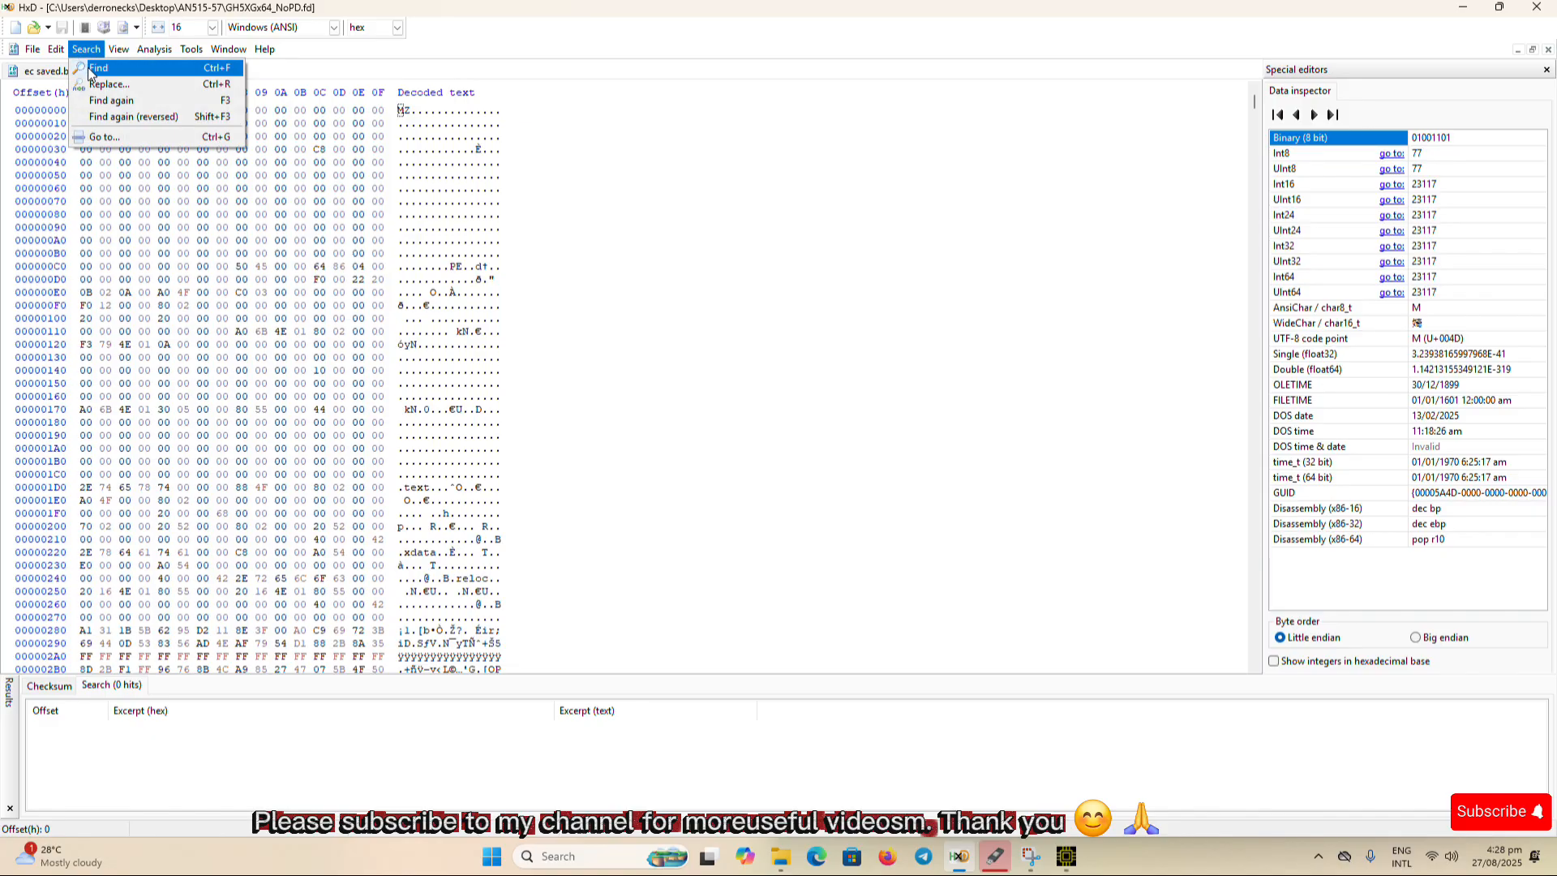
pyautogui.click(92, 70)
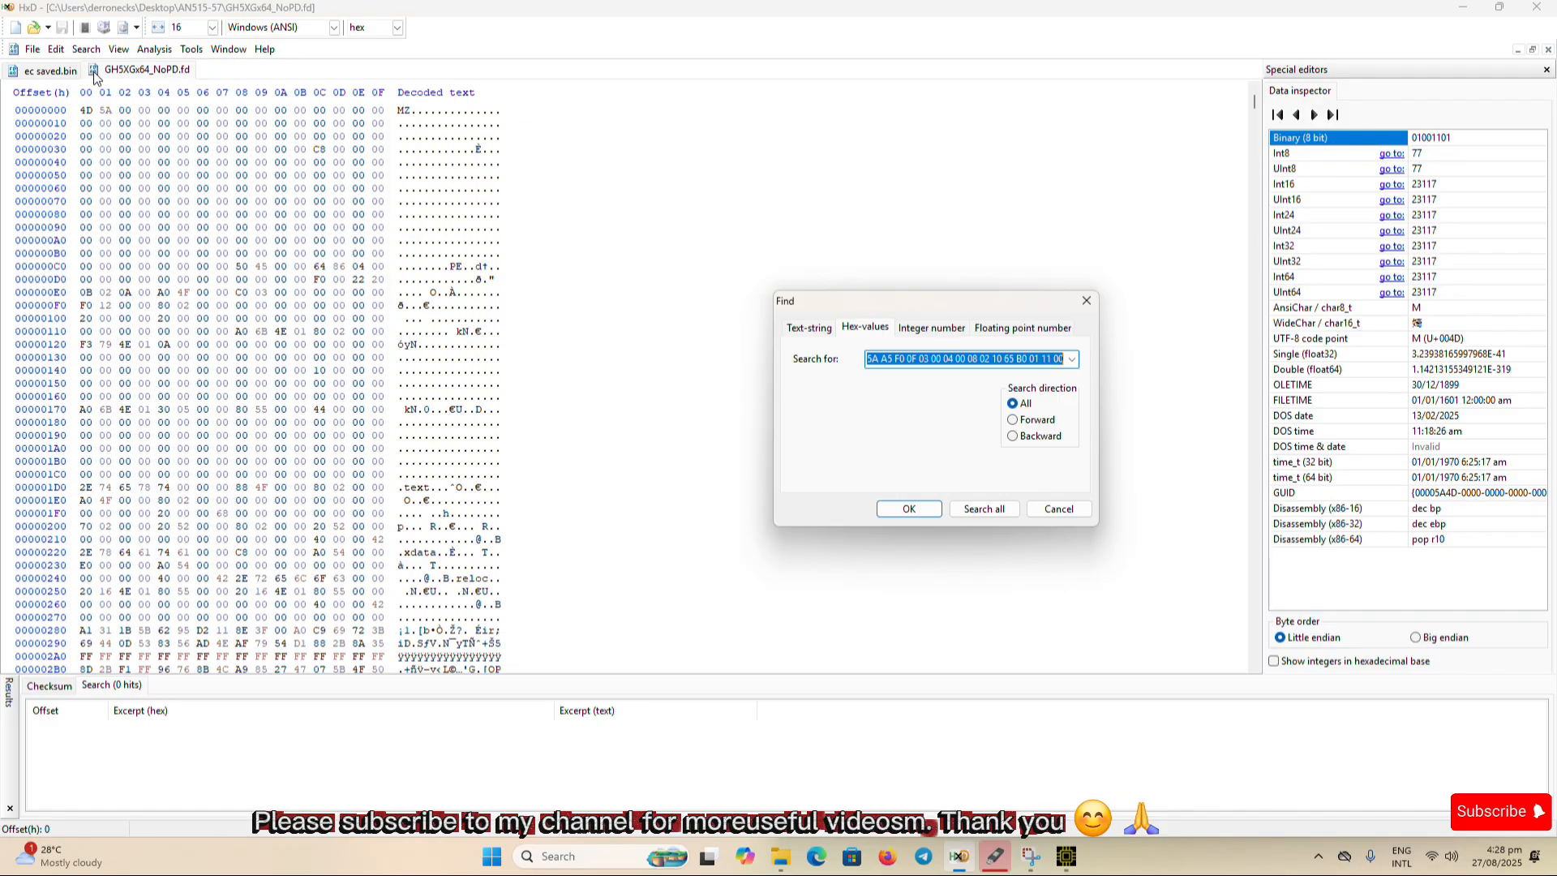
pyautogui.rightClick(898, 359)
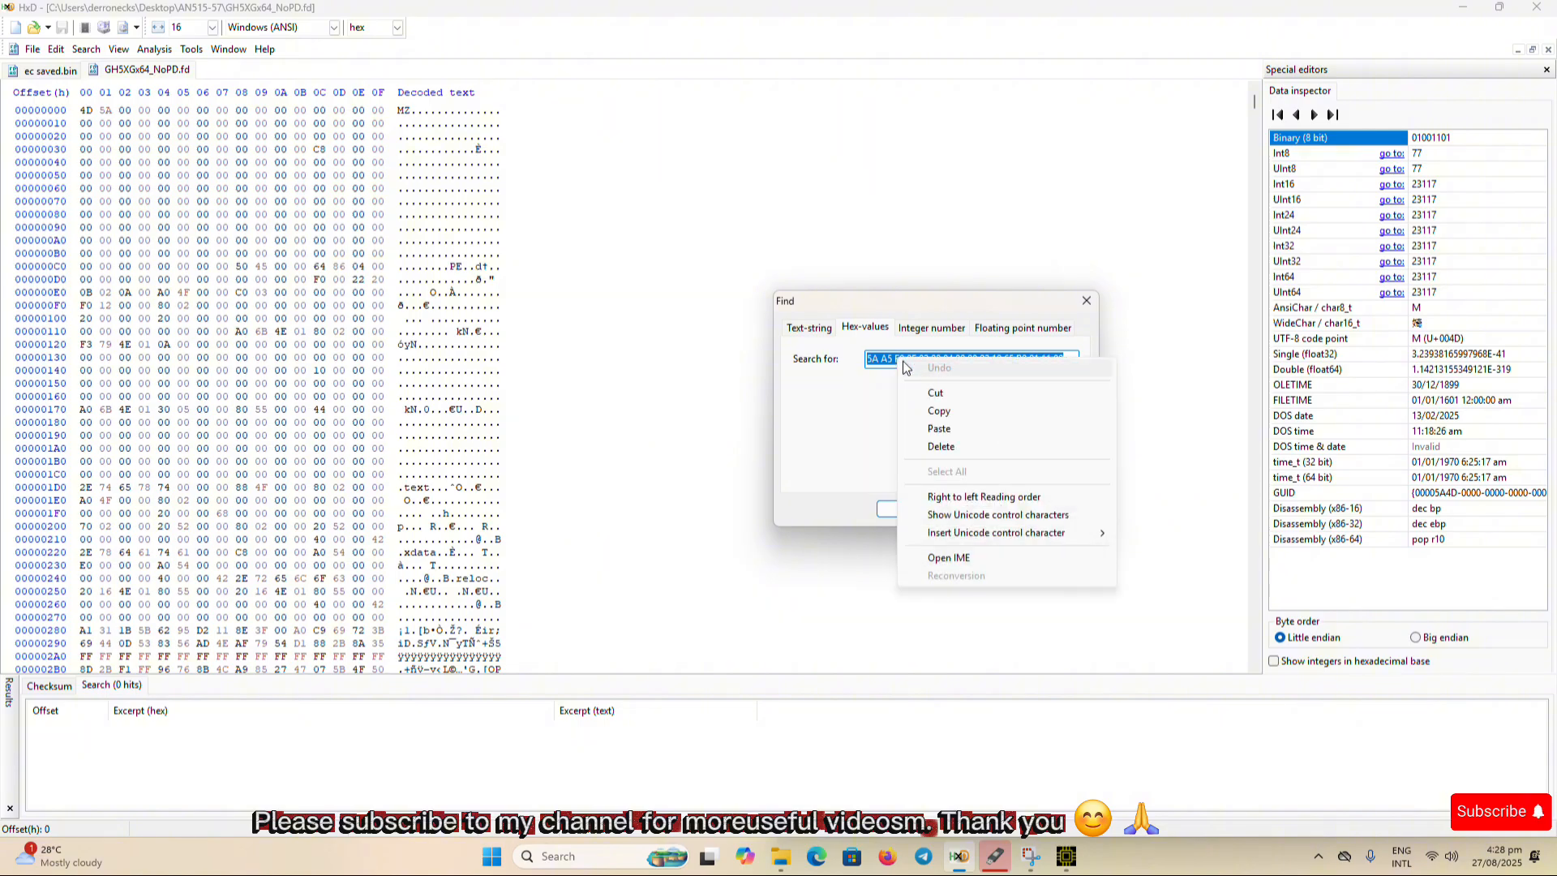
pyautogui.click(946, 429)
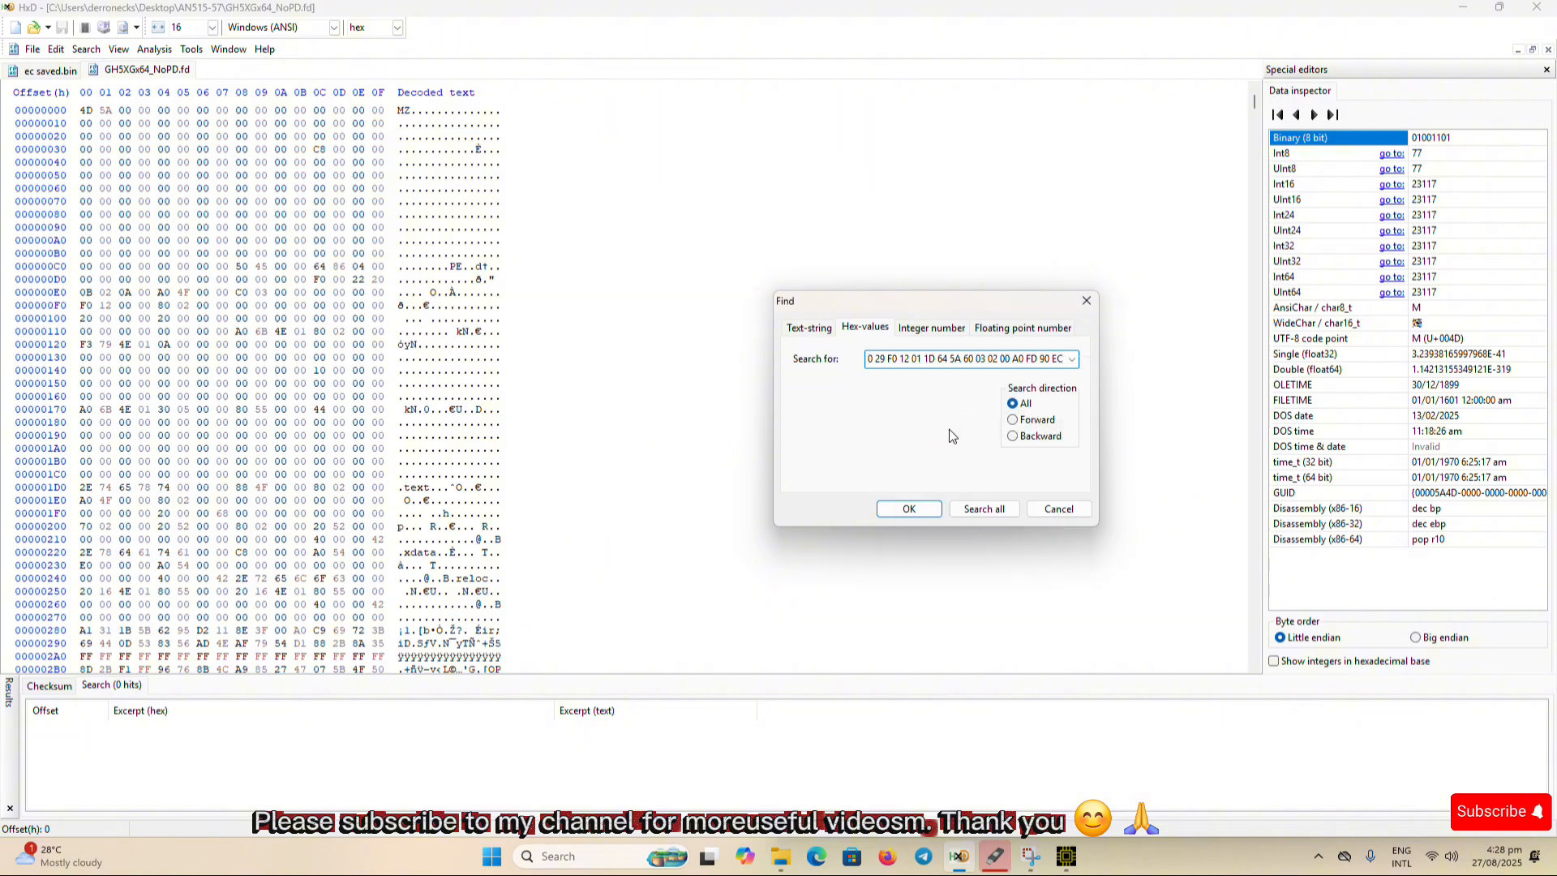
pyautogui.click(980, 510)
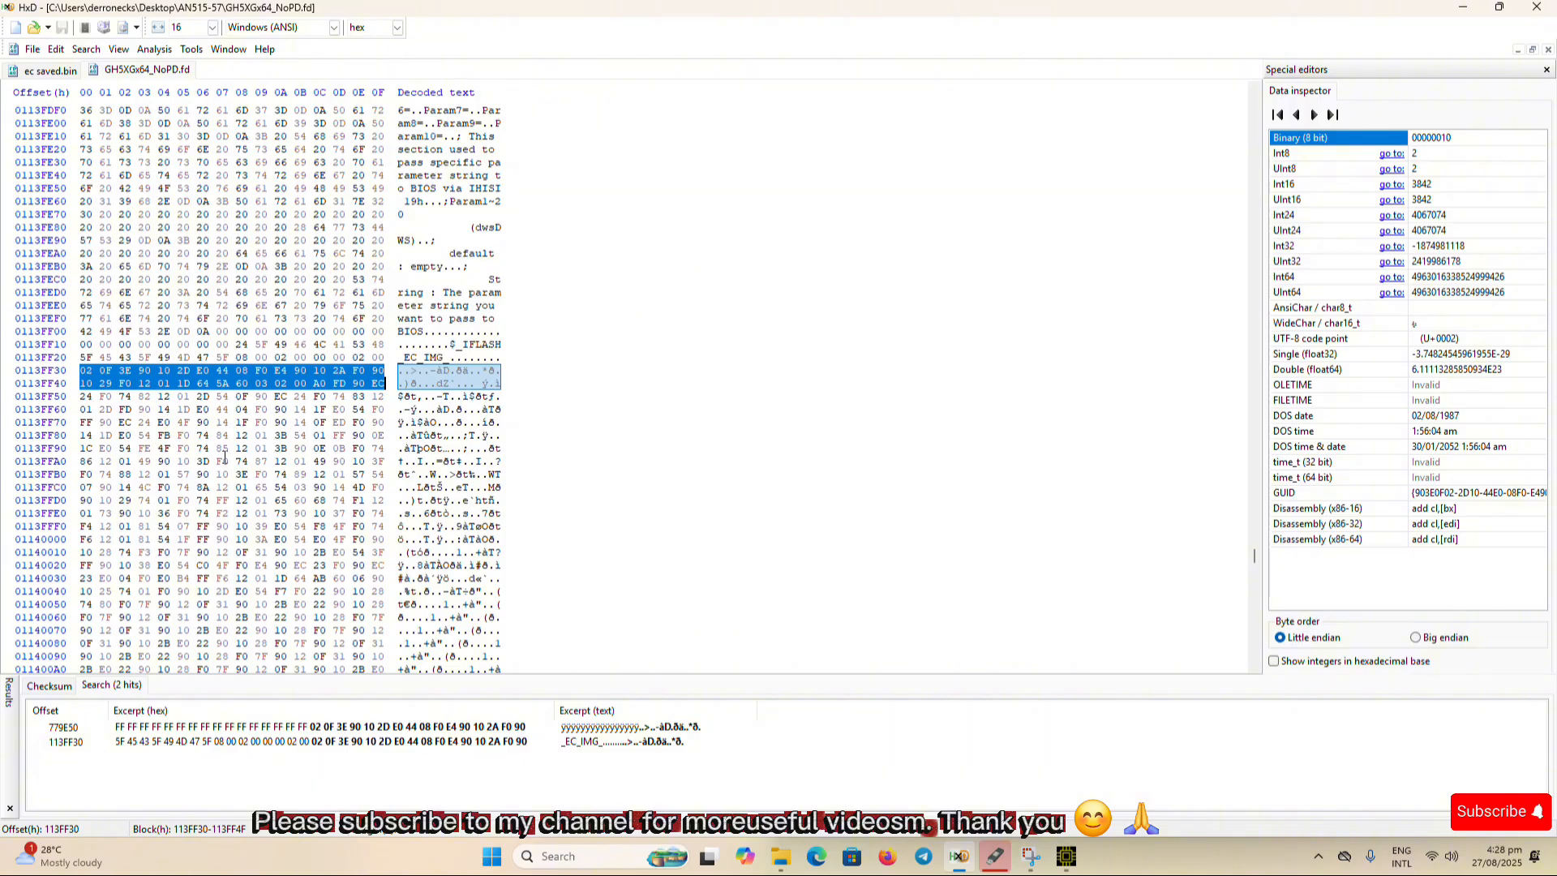
pyautogui.rightClick(157, 439)
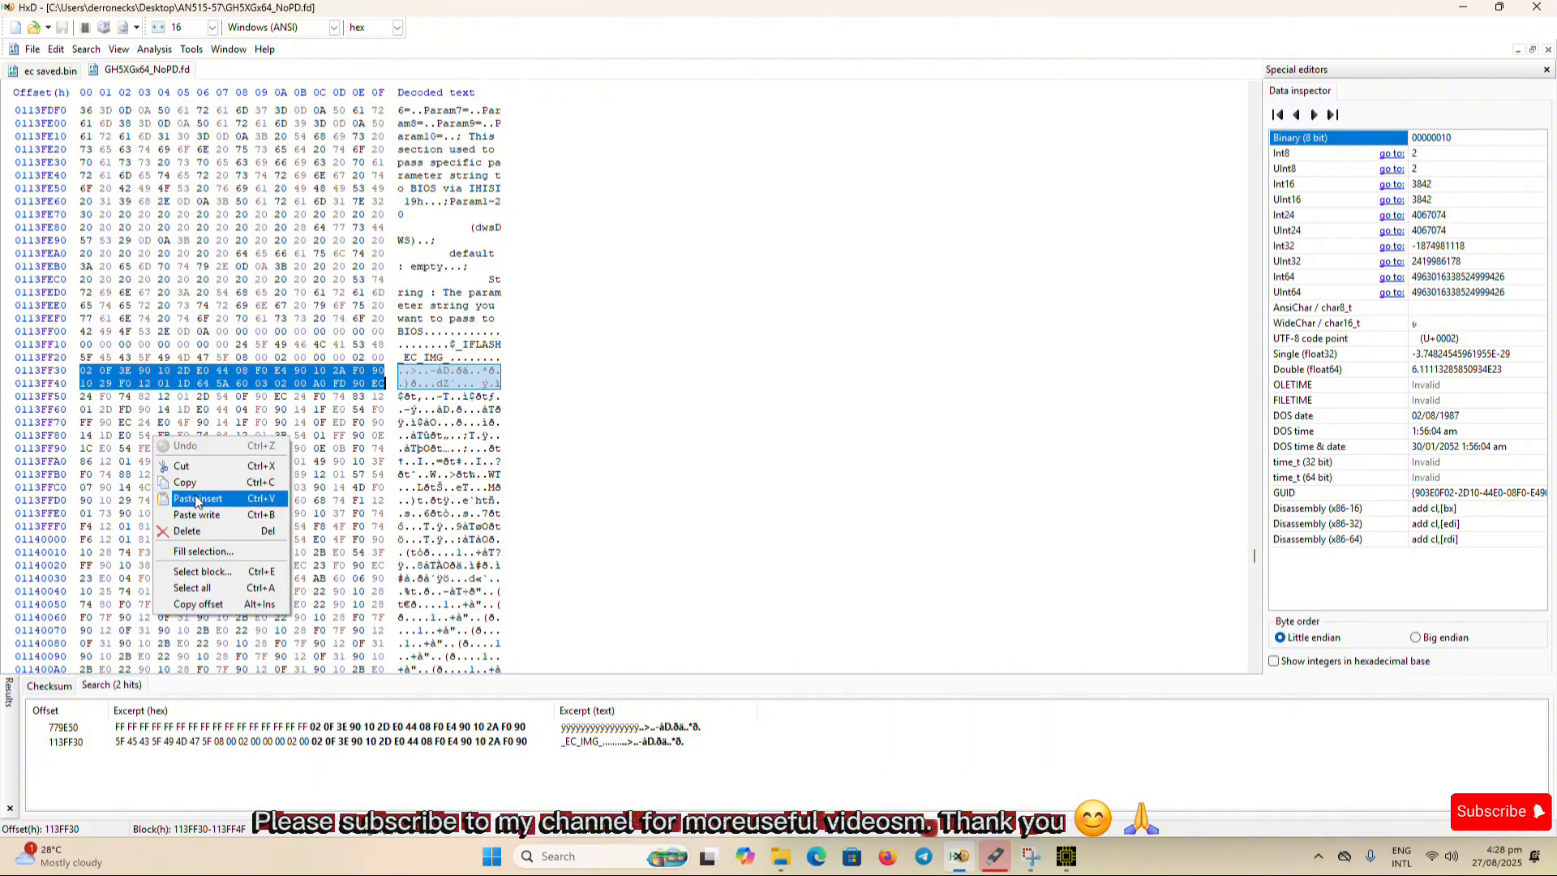
pyautogui.click(202, 553)
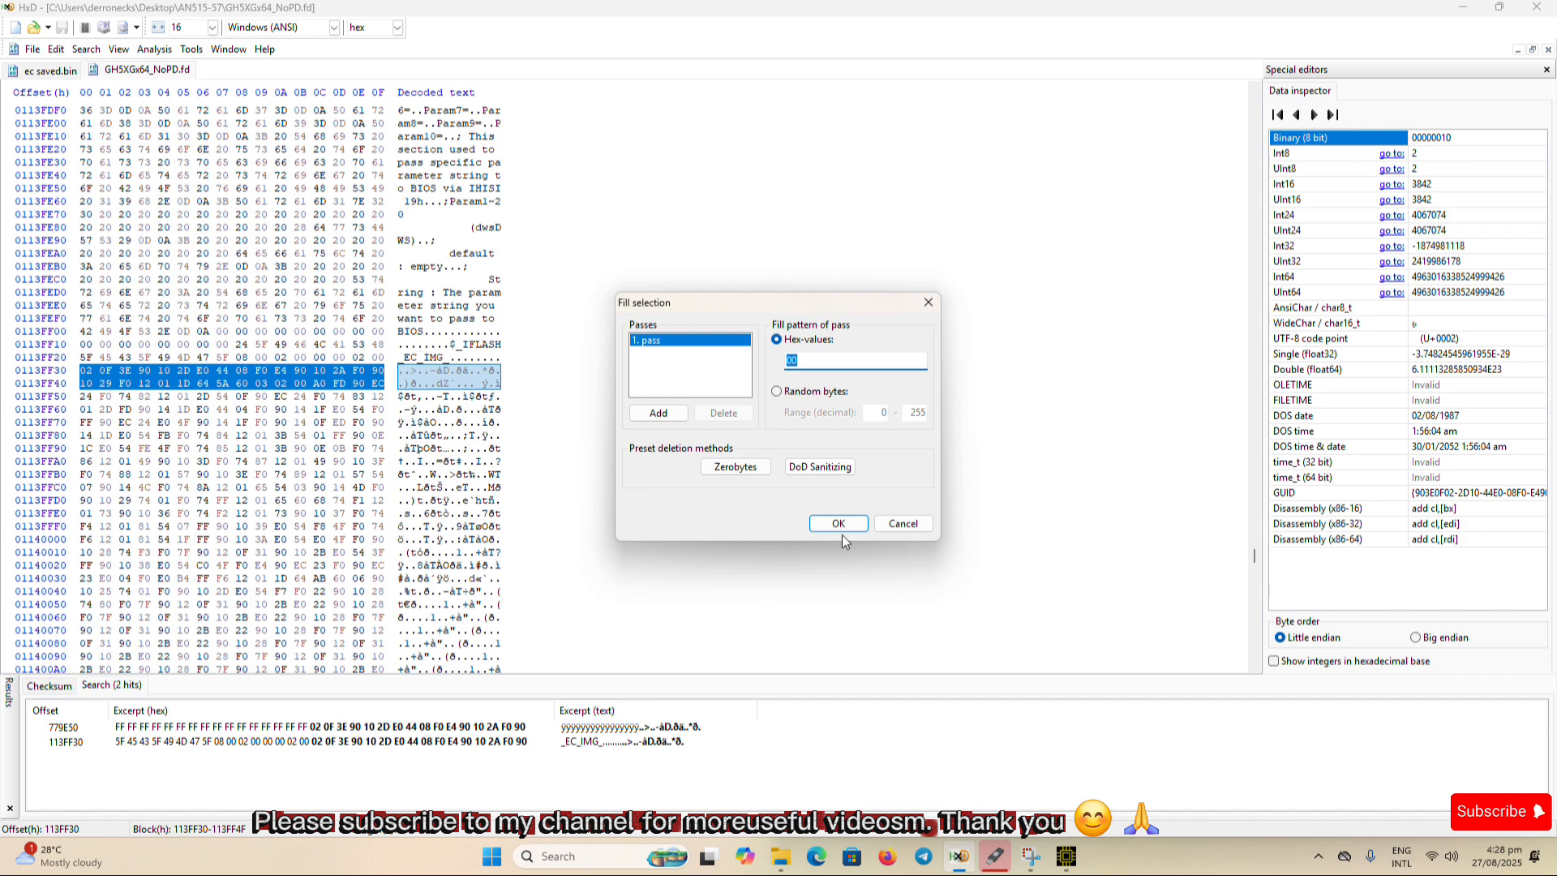
pyautogui.click(901, 524)
# - Start a block selection at the matched EC bytes with decimal values, and bring Successor's log beside it to read the saved buffer size
pyautogui.rightClick(139, 474)
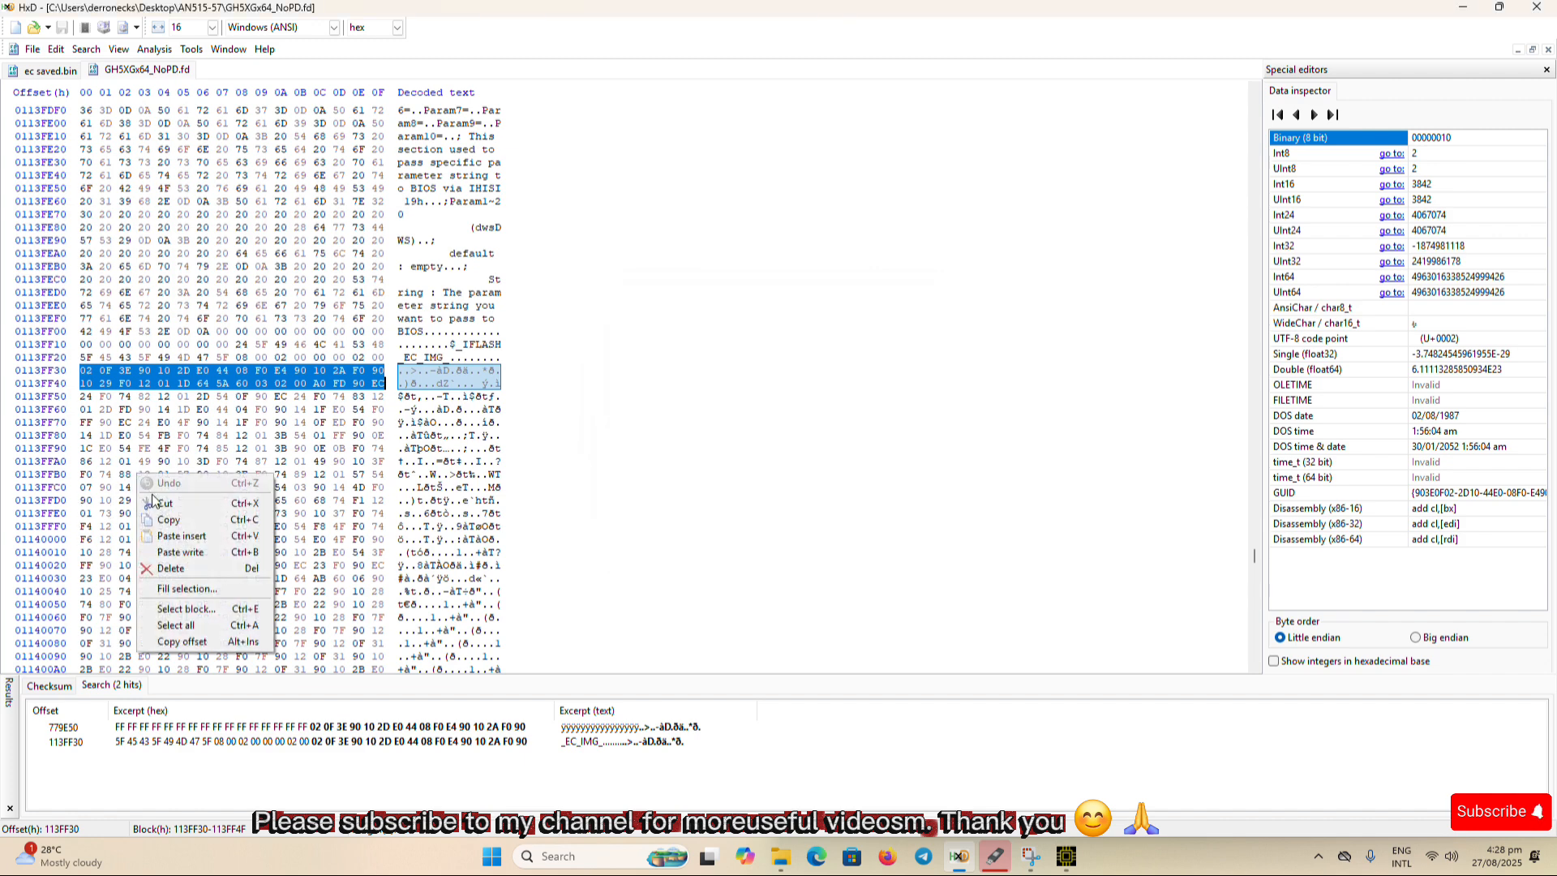
pyautogui.click(183, 609)
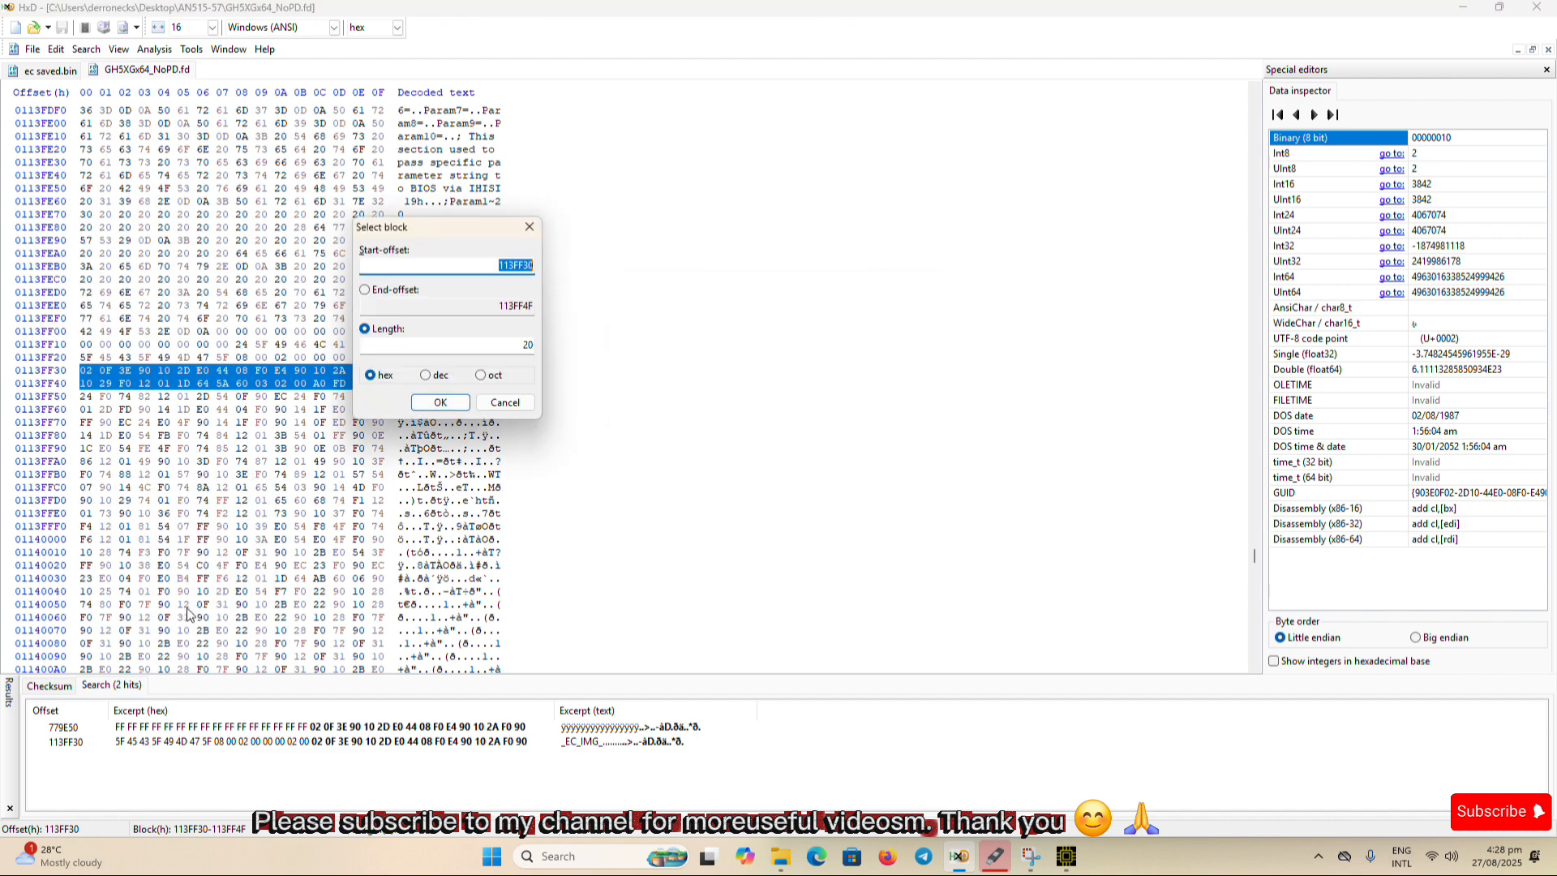
pyautogui.click(426, 376)
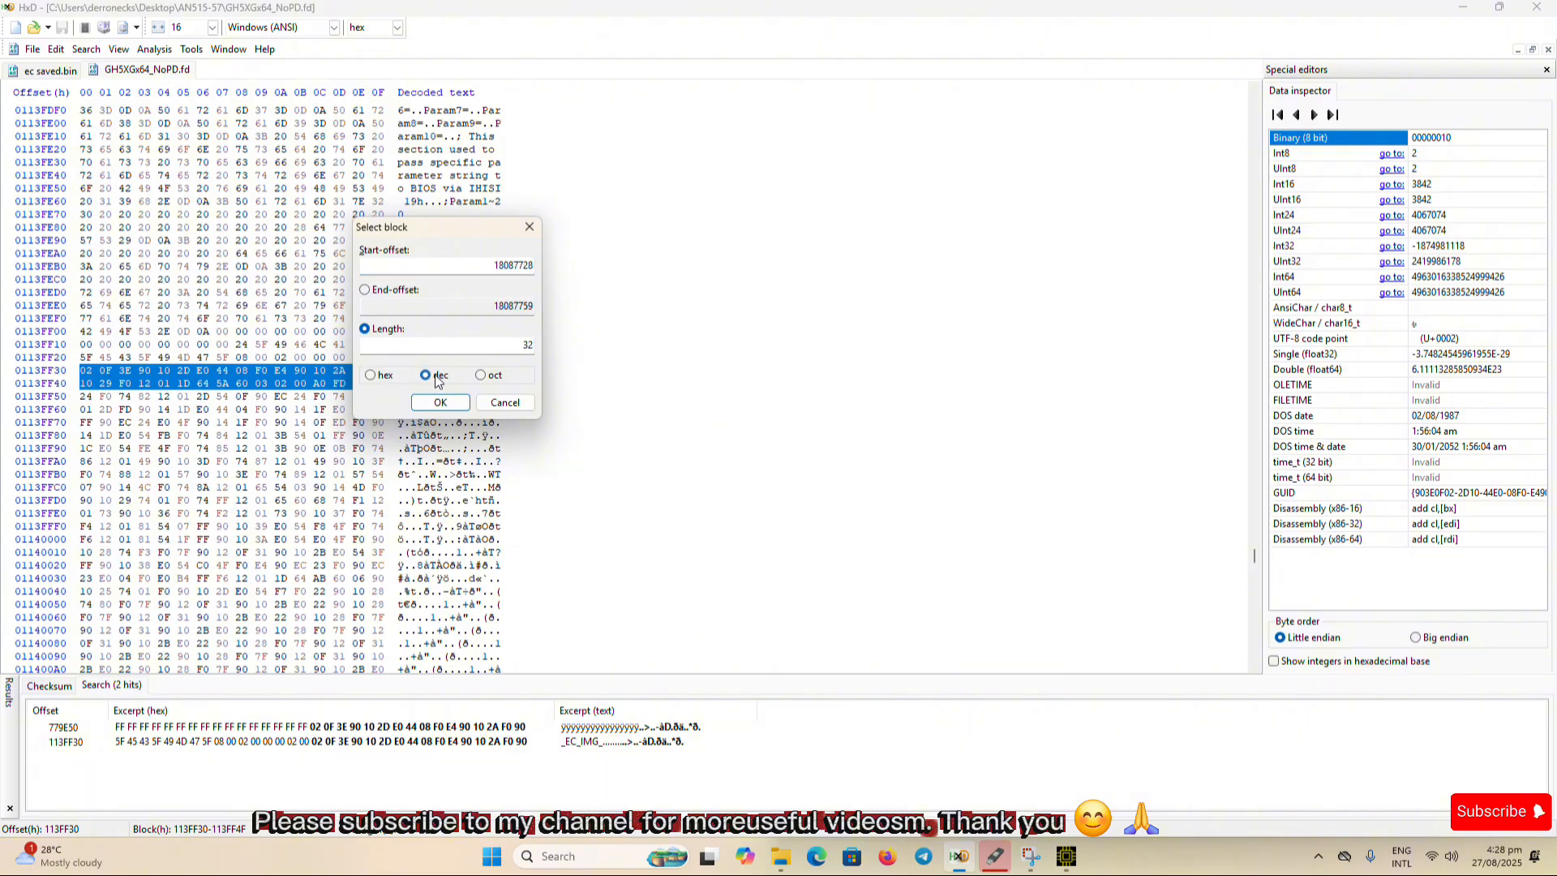
pyautogui.doubleClick(524, 345)
pyautogui.moveTo(955, 869)
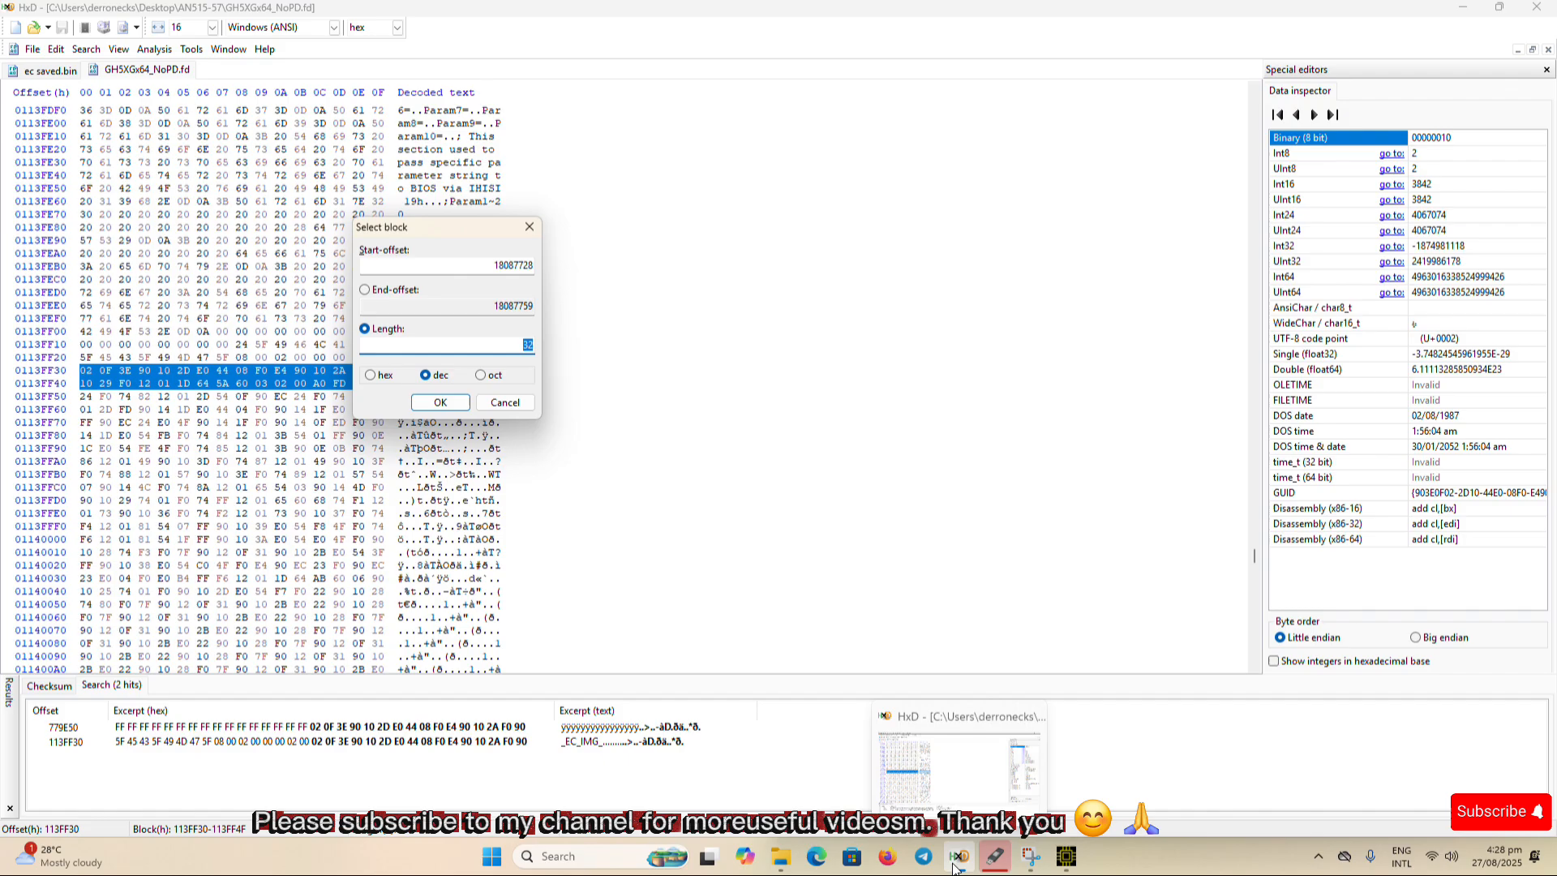
pyautogui.click(1066, 857)
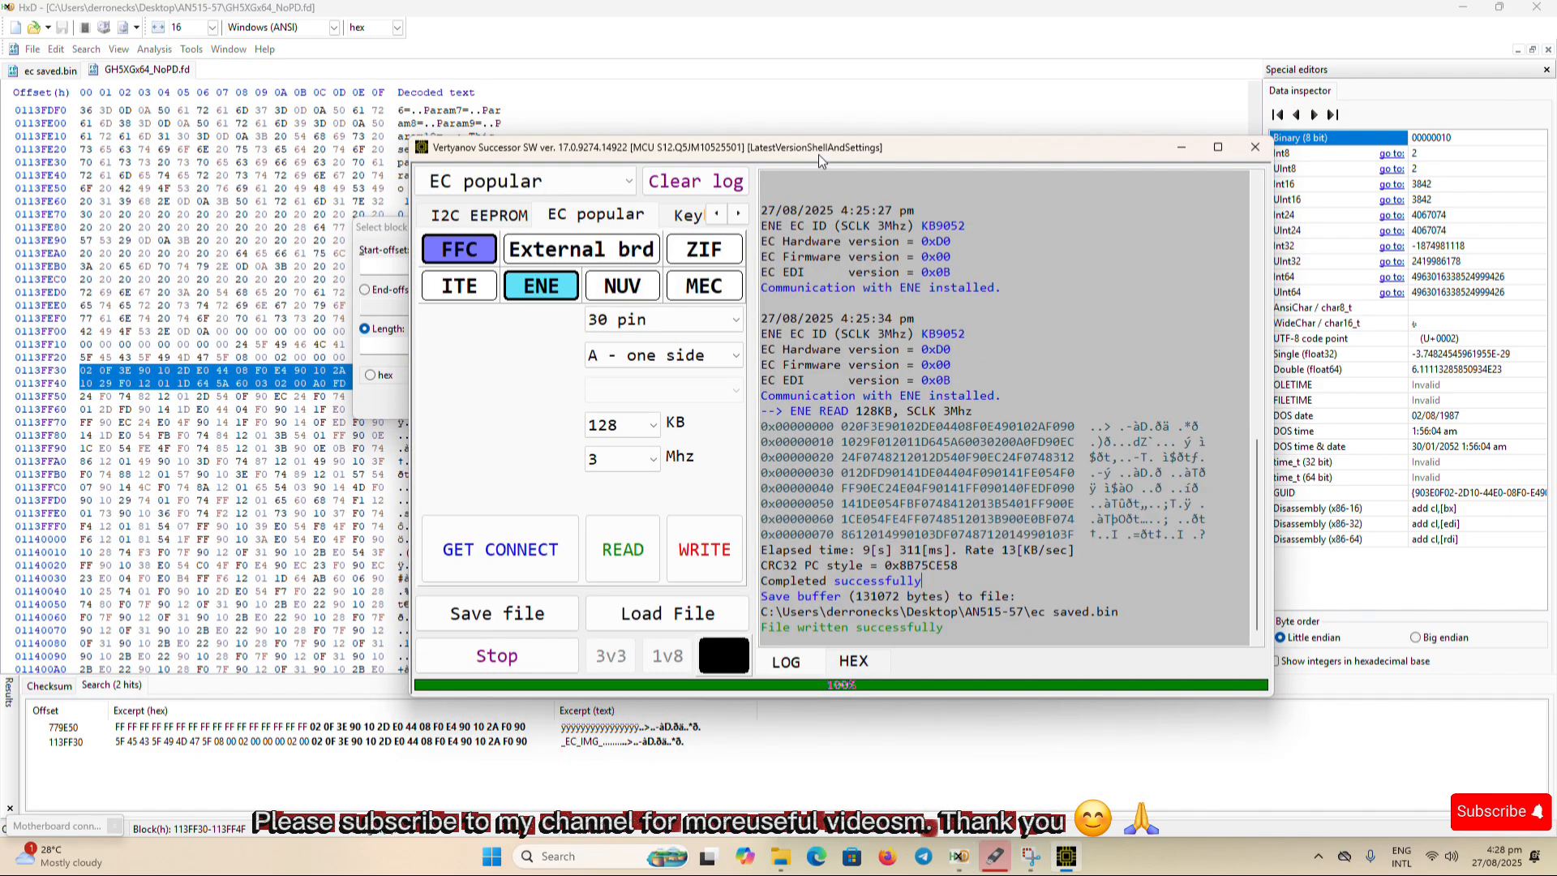
pyautogui.moveTo(820, 155); pyautogui.dragTo(1034, 138)
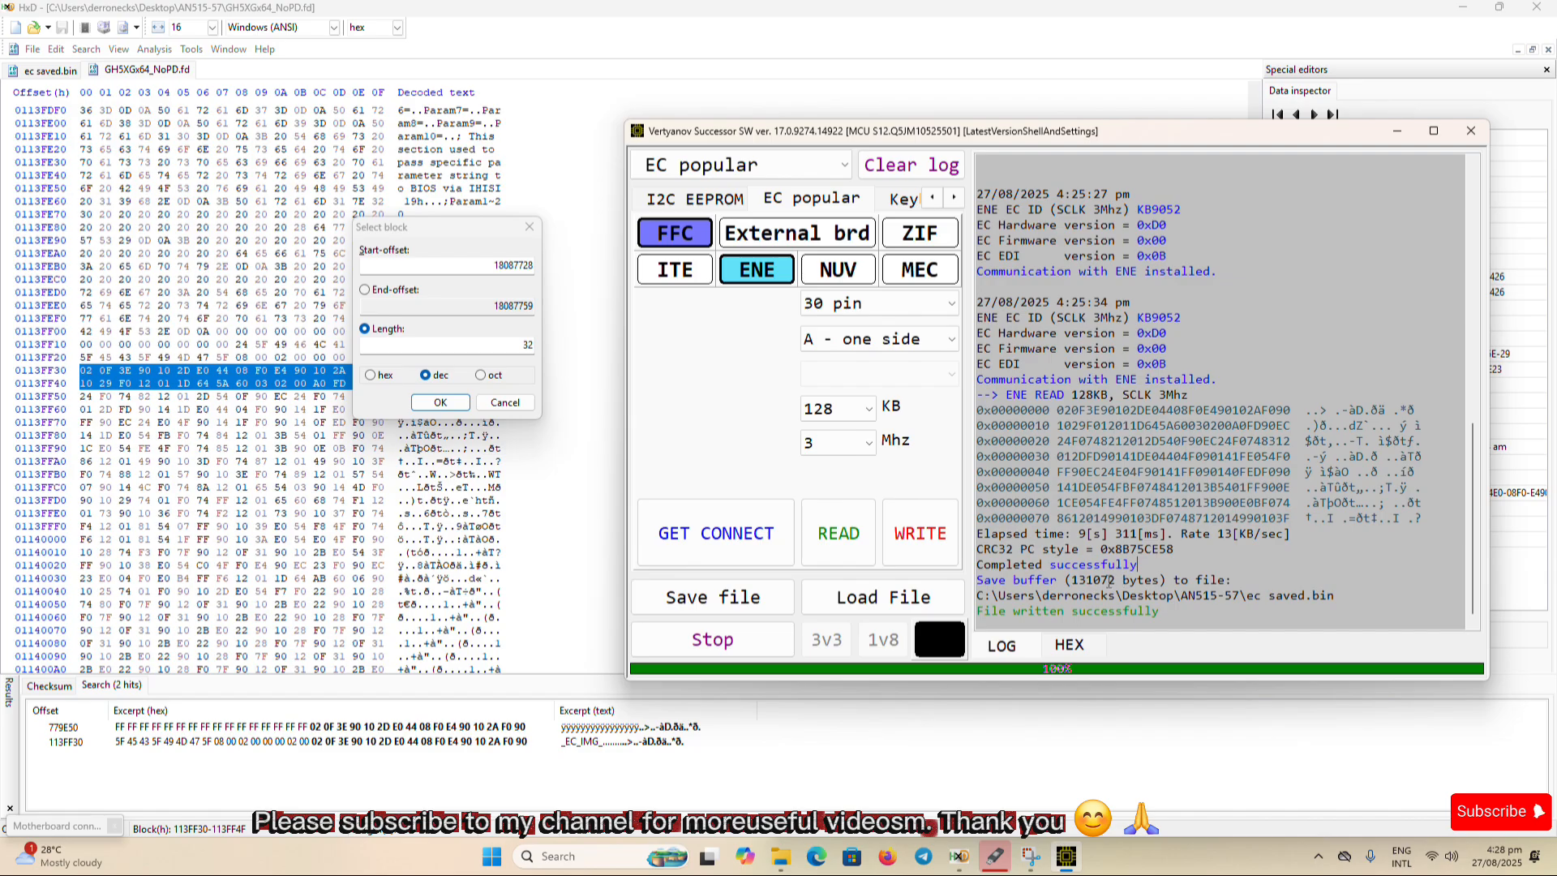
# - Set the block length to 131072 in decimal and select the EC block in GH5XGx64_NoPD.fd
pyautogui.click(512, 346)
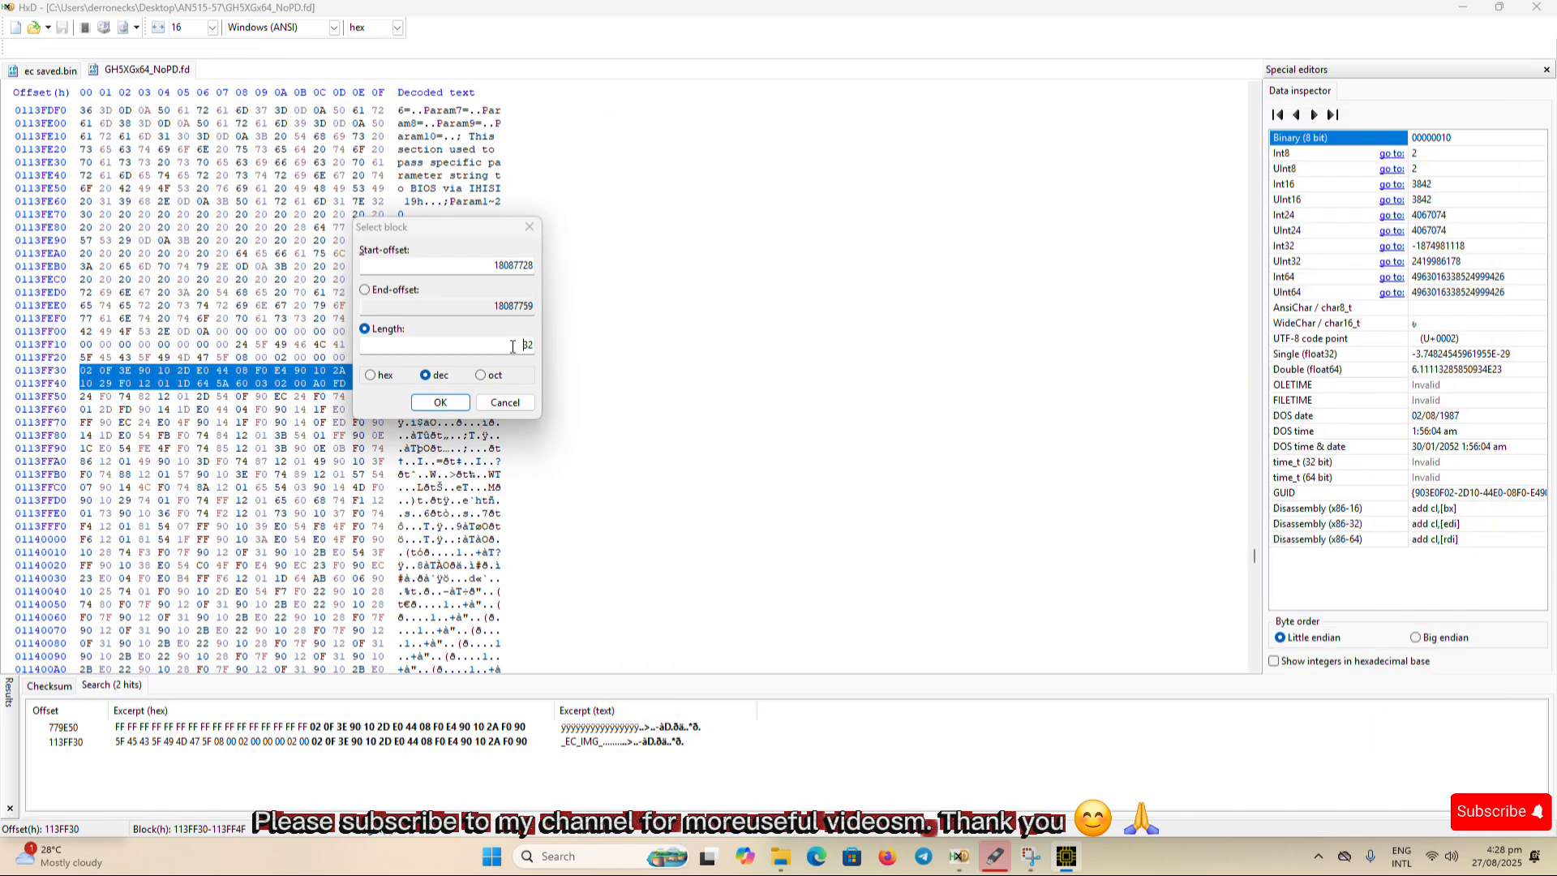
pyautogui.moveTo(513, 346); pyautogui.dragTo(537, 347)
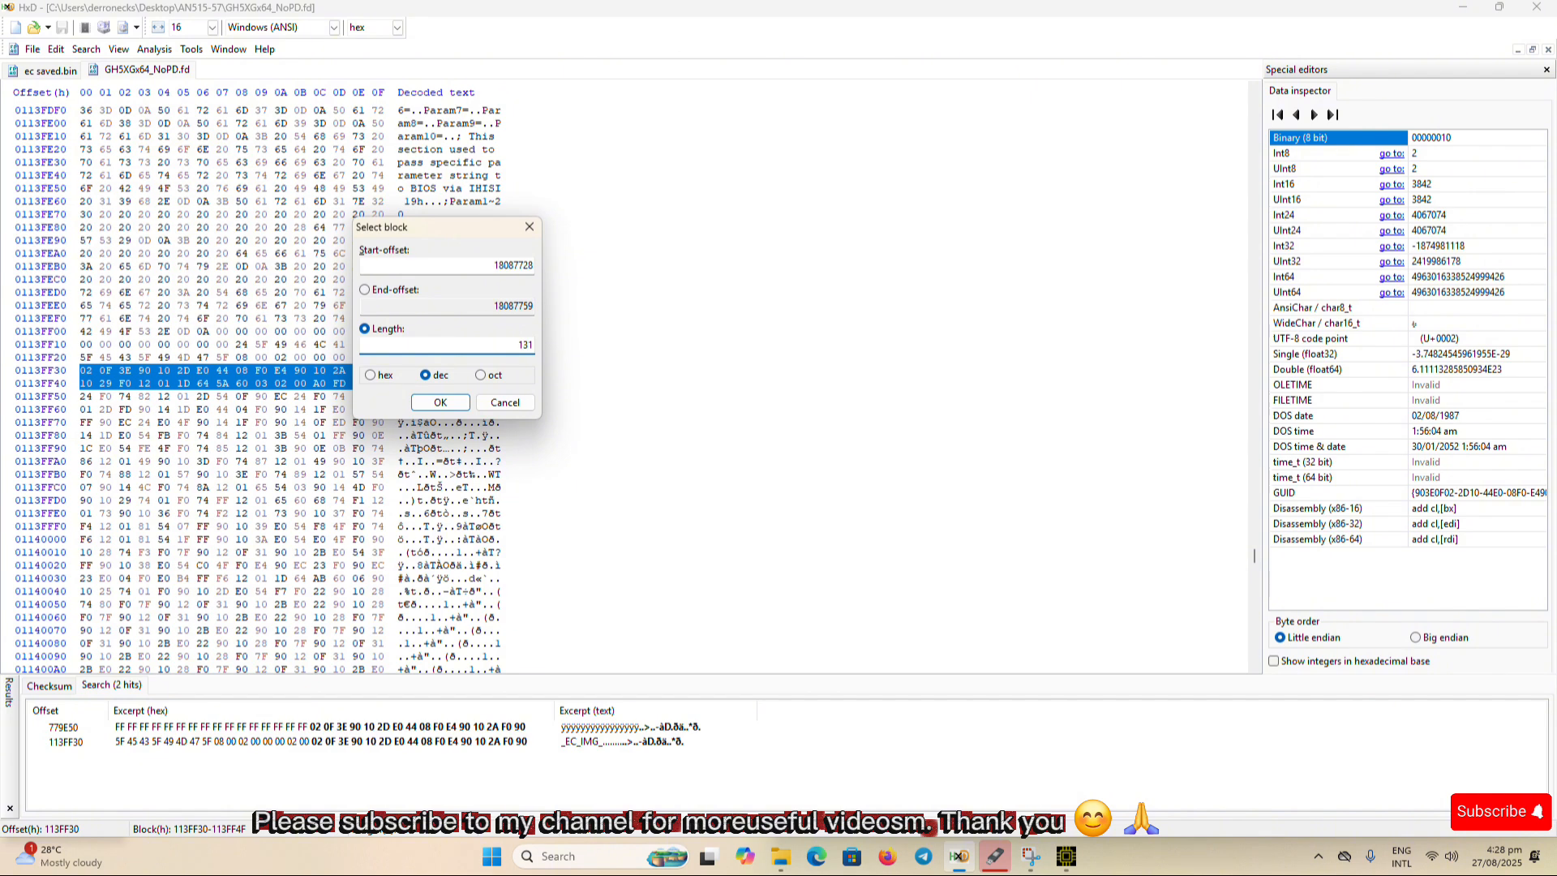
pyautogui.write('13101')
pyautogui.press('BackSpace')
pyautogui.write('72')
pyautogui.click(441, 402)
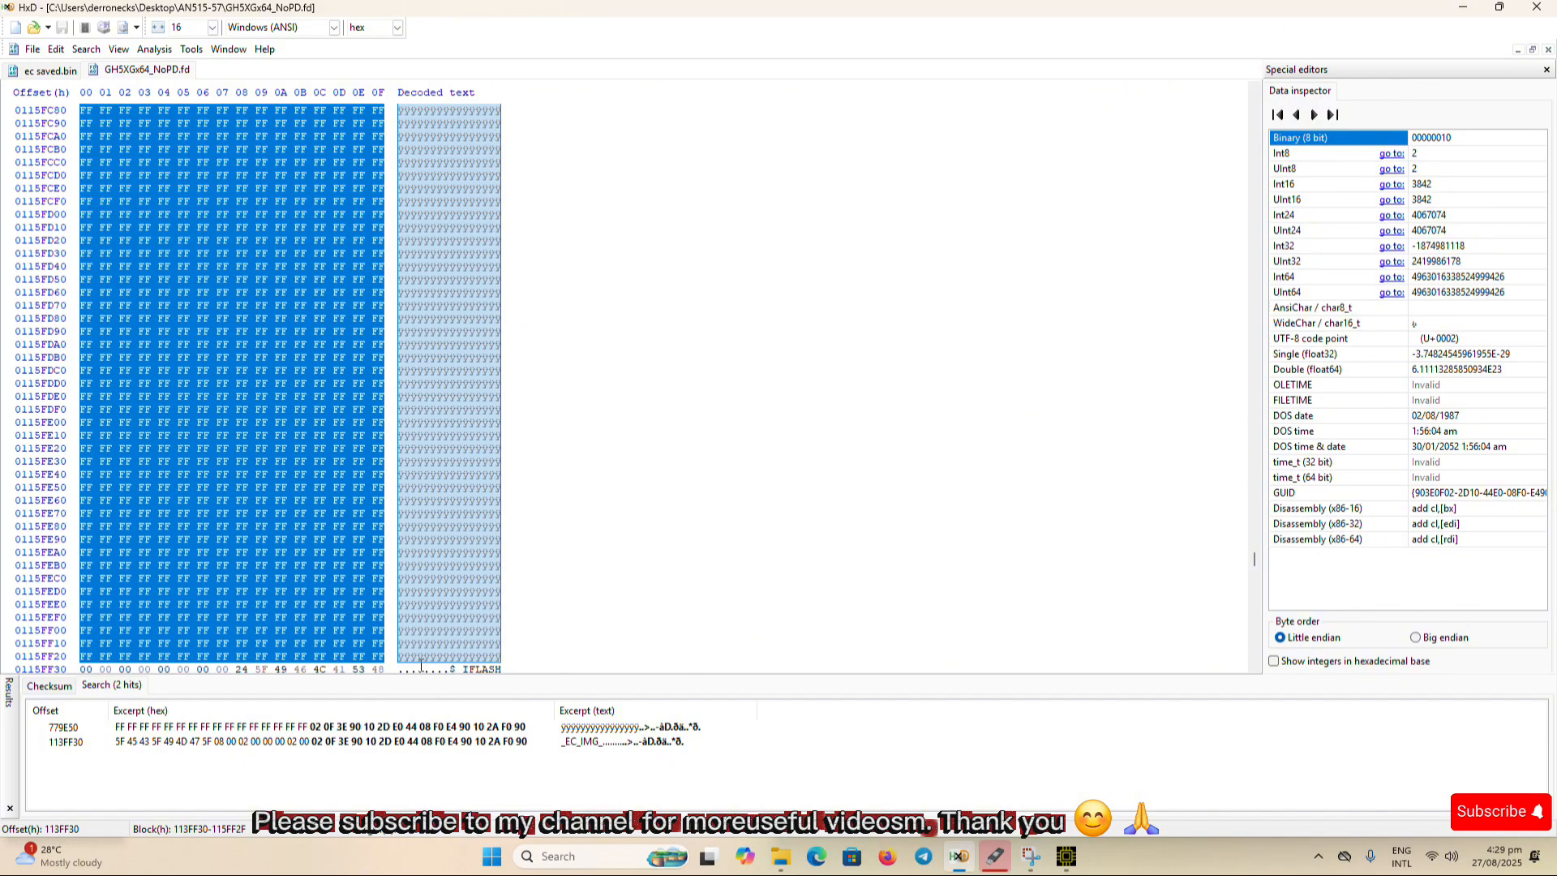
# - Copy the selected EC block and create a new empty file
pyautogui.rightClick(208, 261)
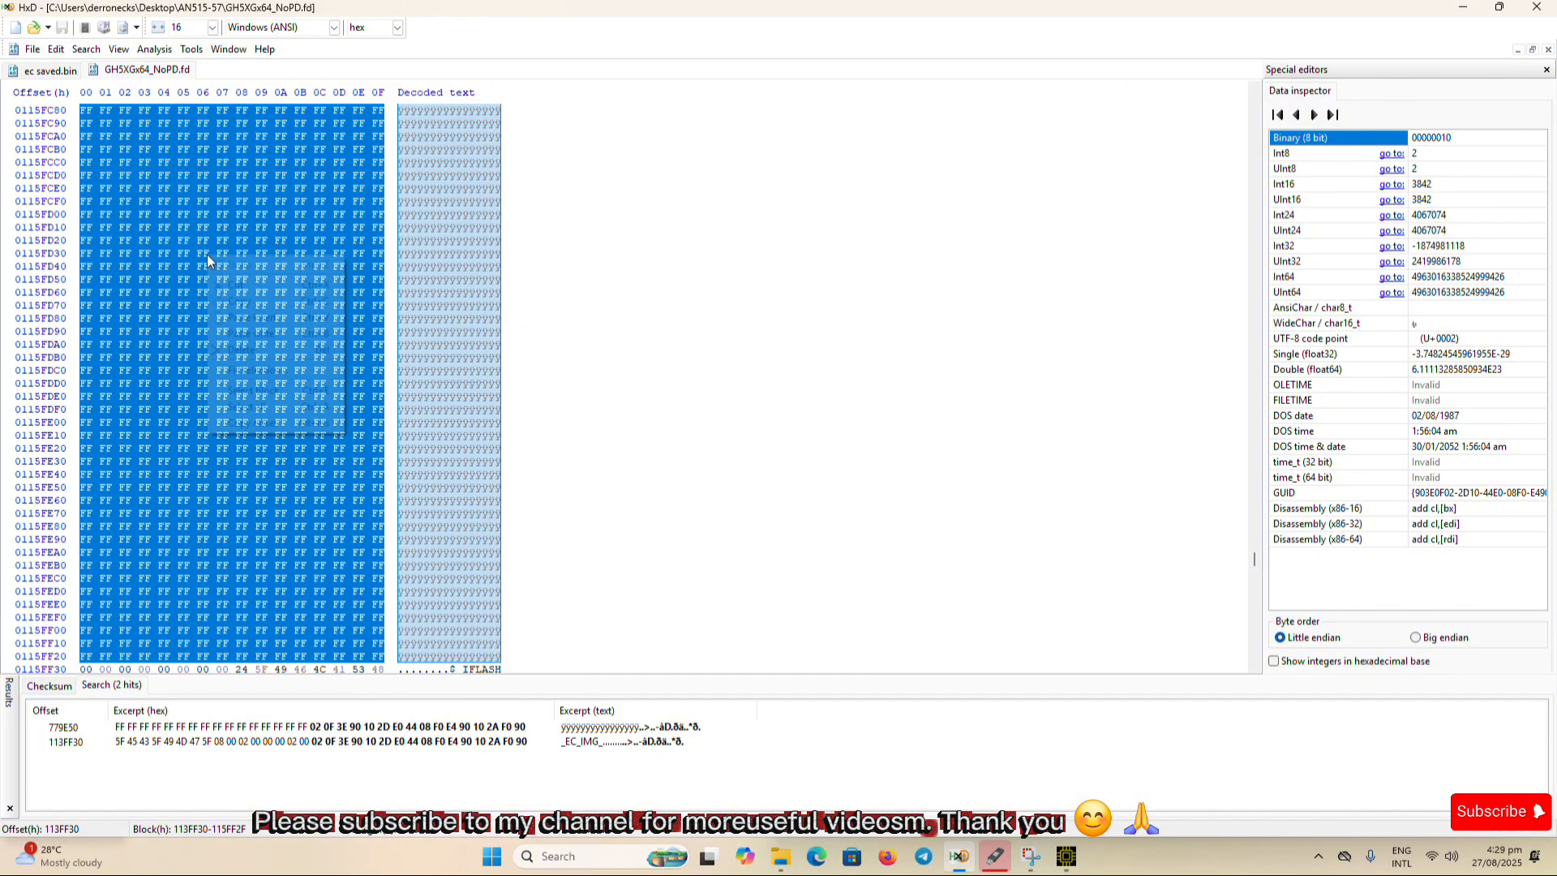
pyautogui.click(235, 301)
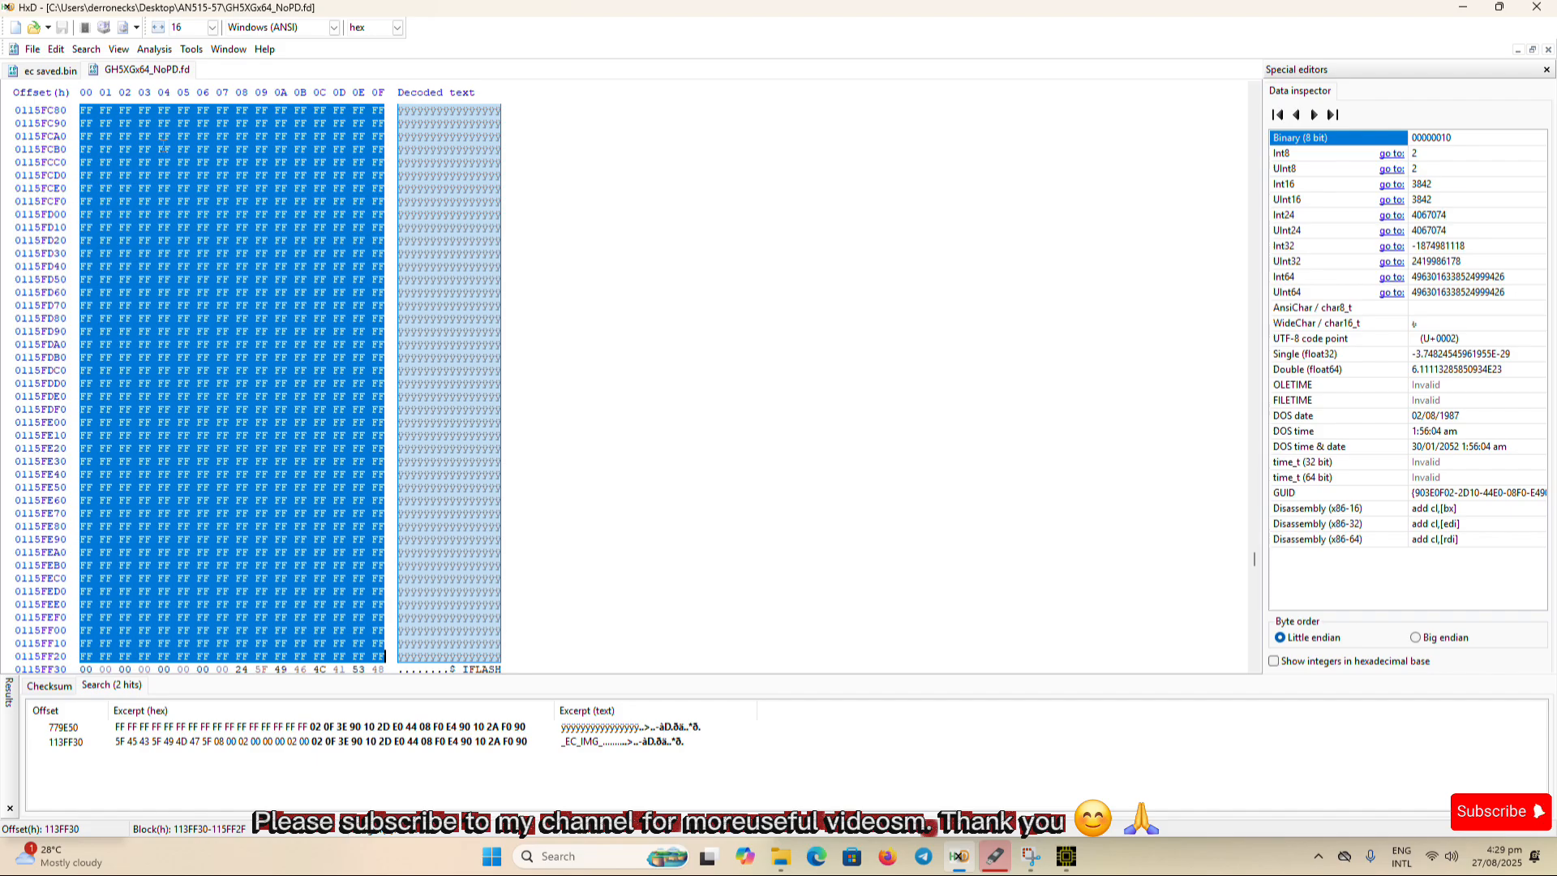
pyautogui.click(32, 51)
pyautogui.click(41, 68)
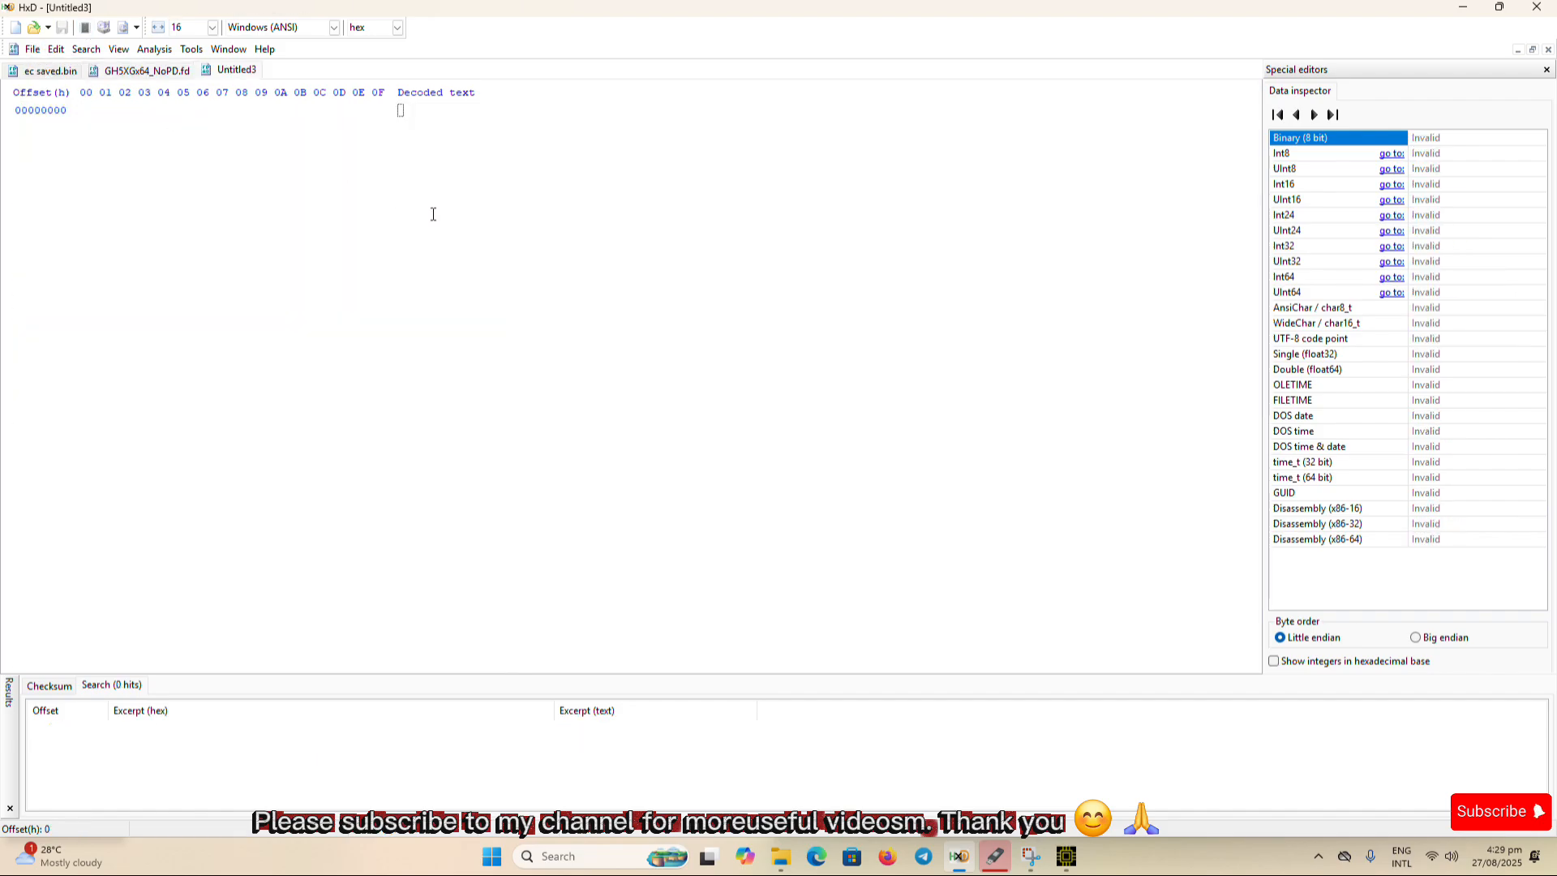
# - Paste the copied EC block into the new empty file and check its contents from the first offset
pyautogui.rightClick(319, 221)
pyautogui.click(350, 284)
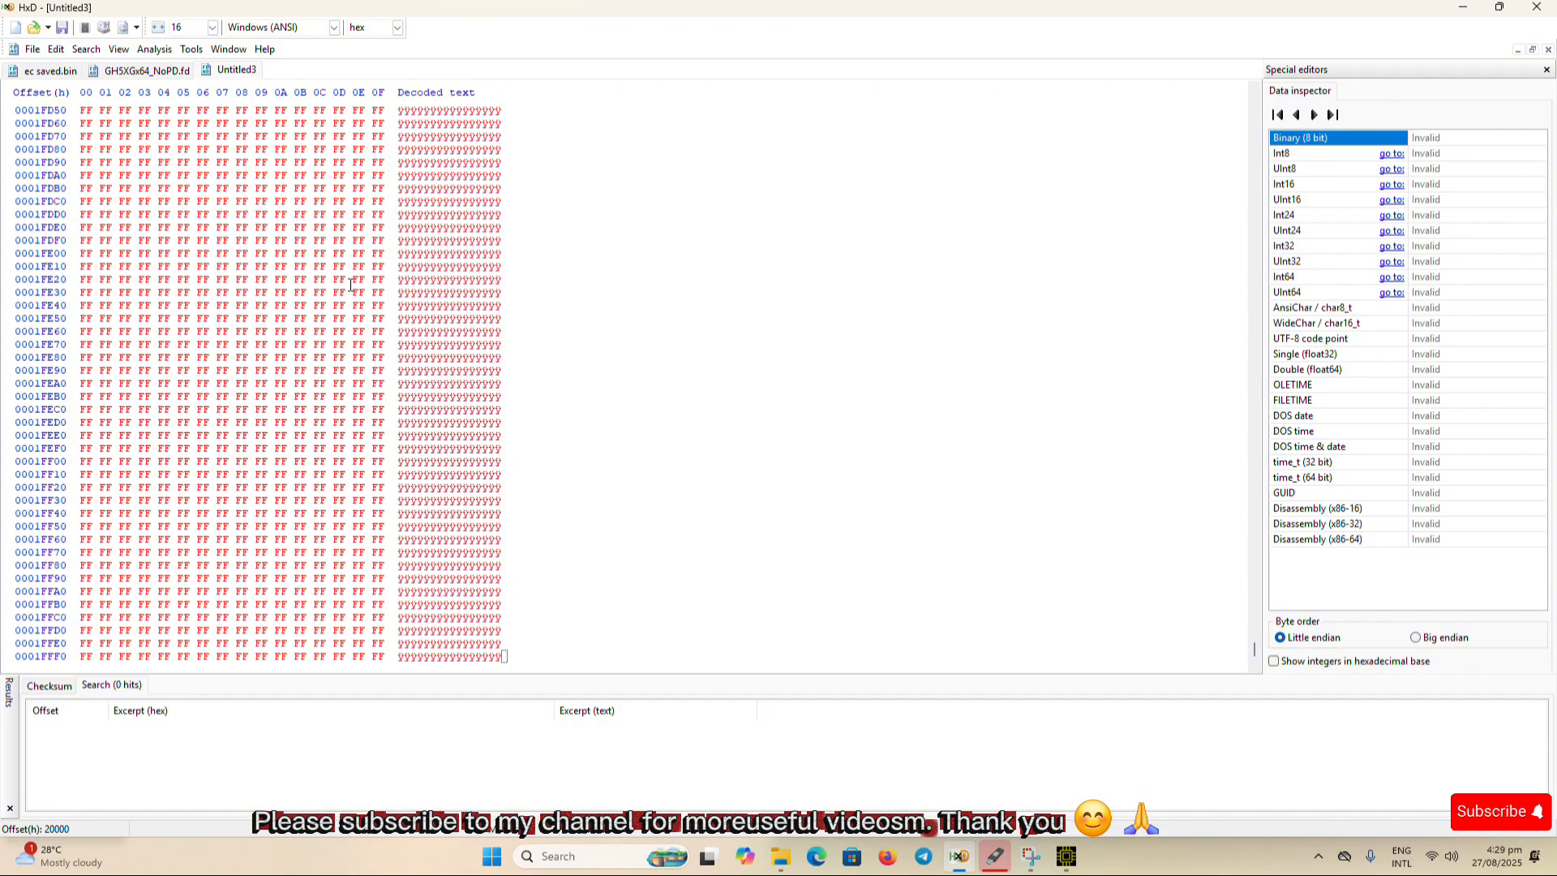
pyautogui.moveTo(1254, 648); pyautogui.dragTo(1270, 101)
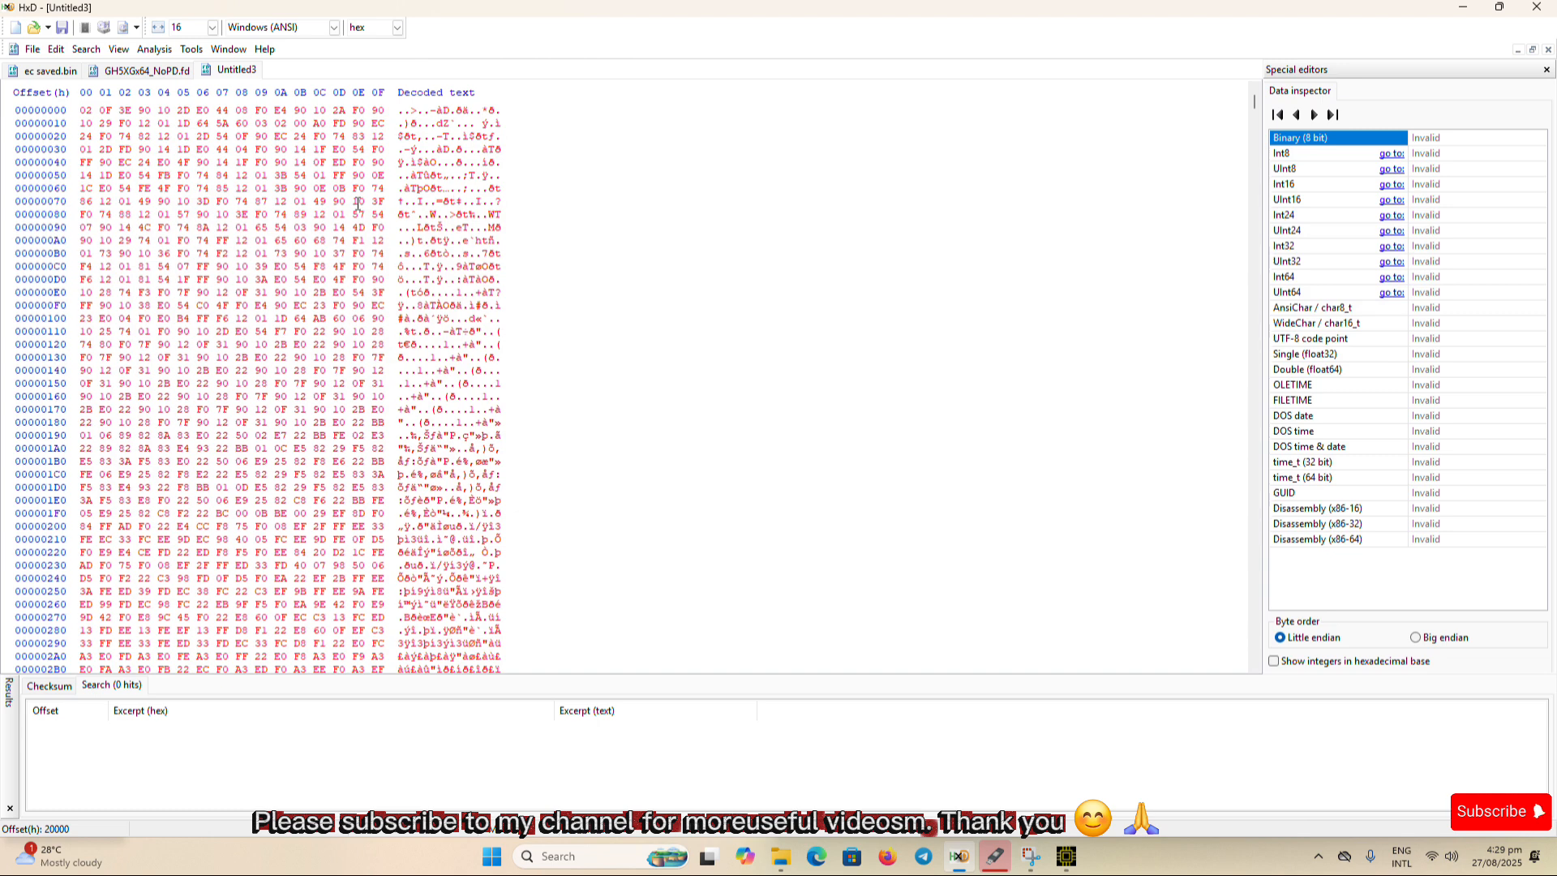
# - Save the pasted EC image as ec new.bin in the AN515-57 folder
pyautogui.click(32, 49)
pyautogui.click(58, 136)
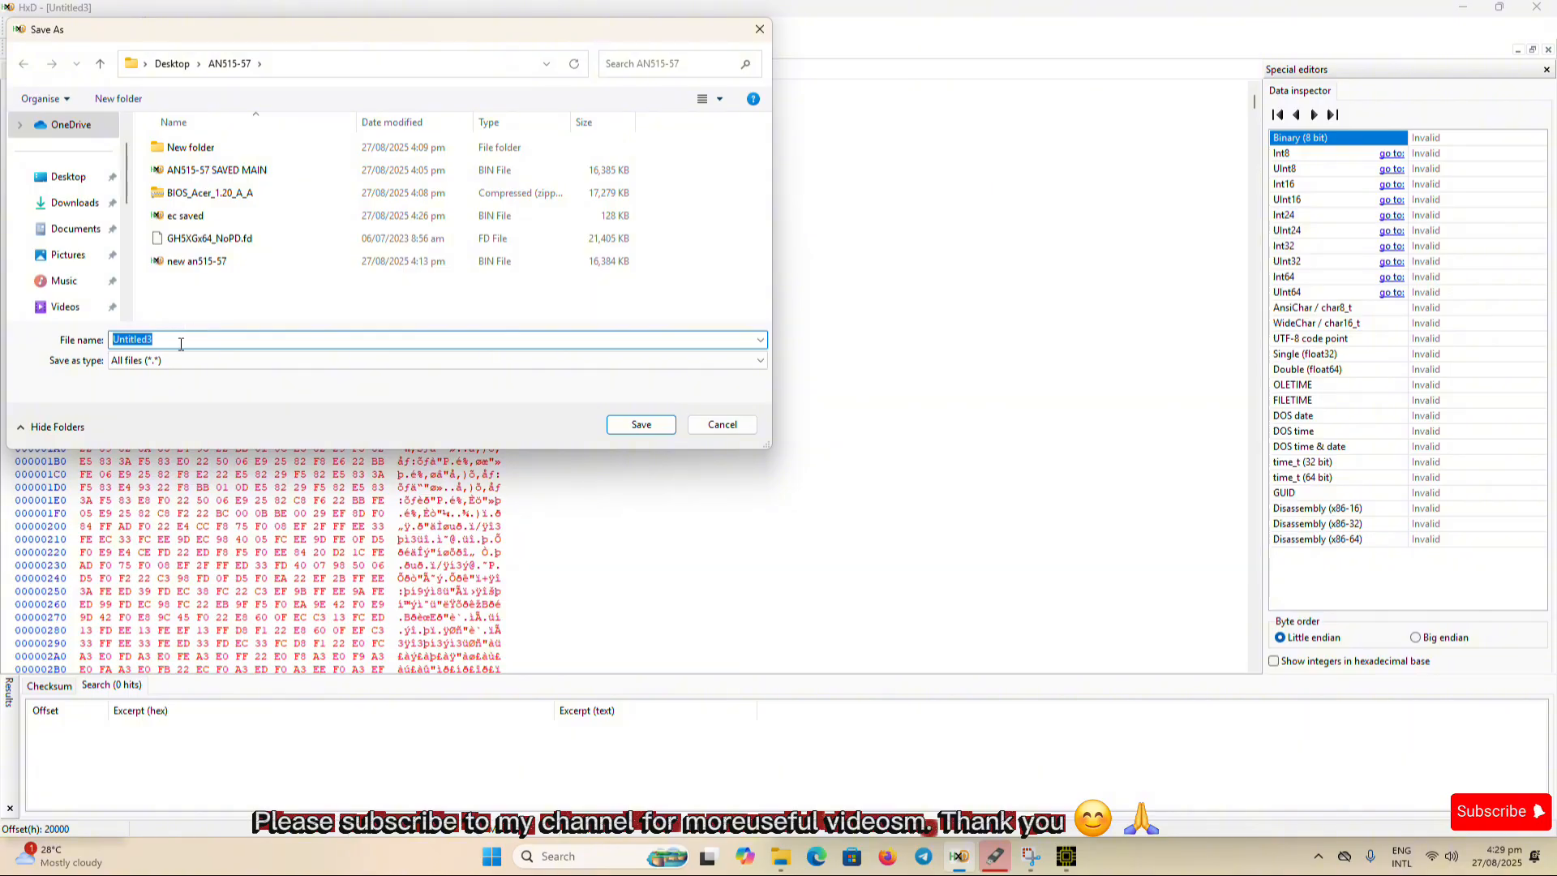
pyautogui.write('ec')
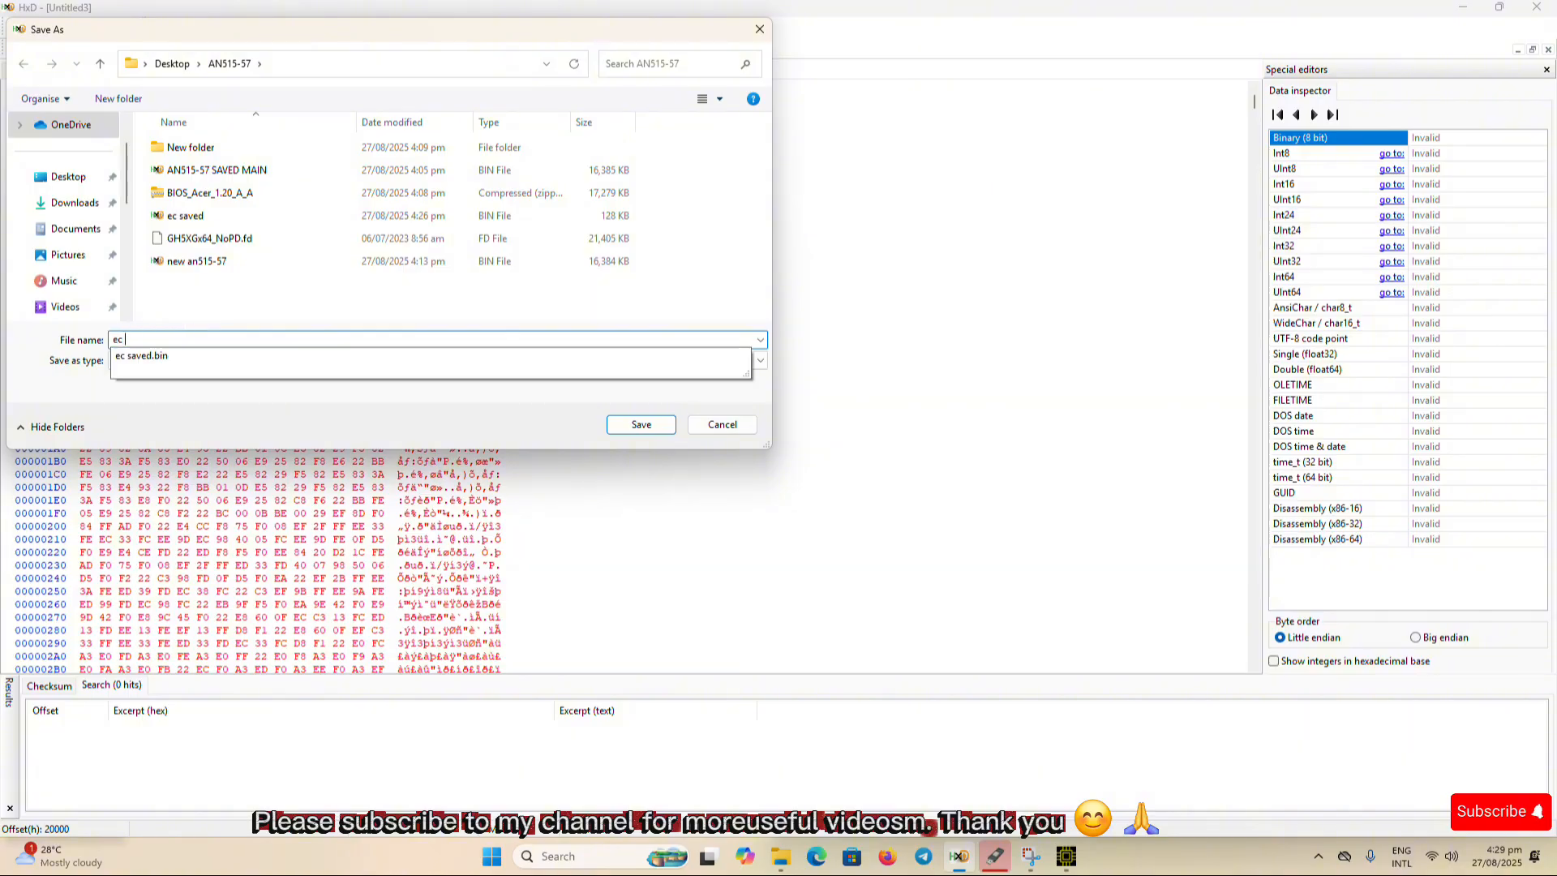
pyautogui.write(' new')
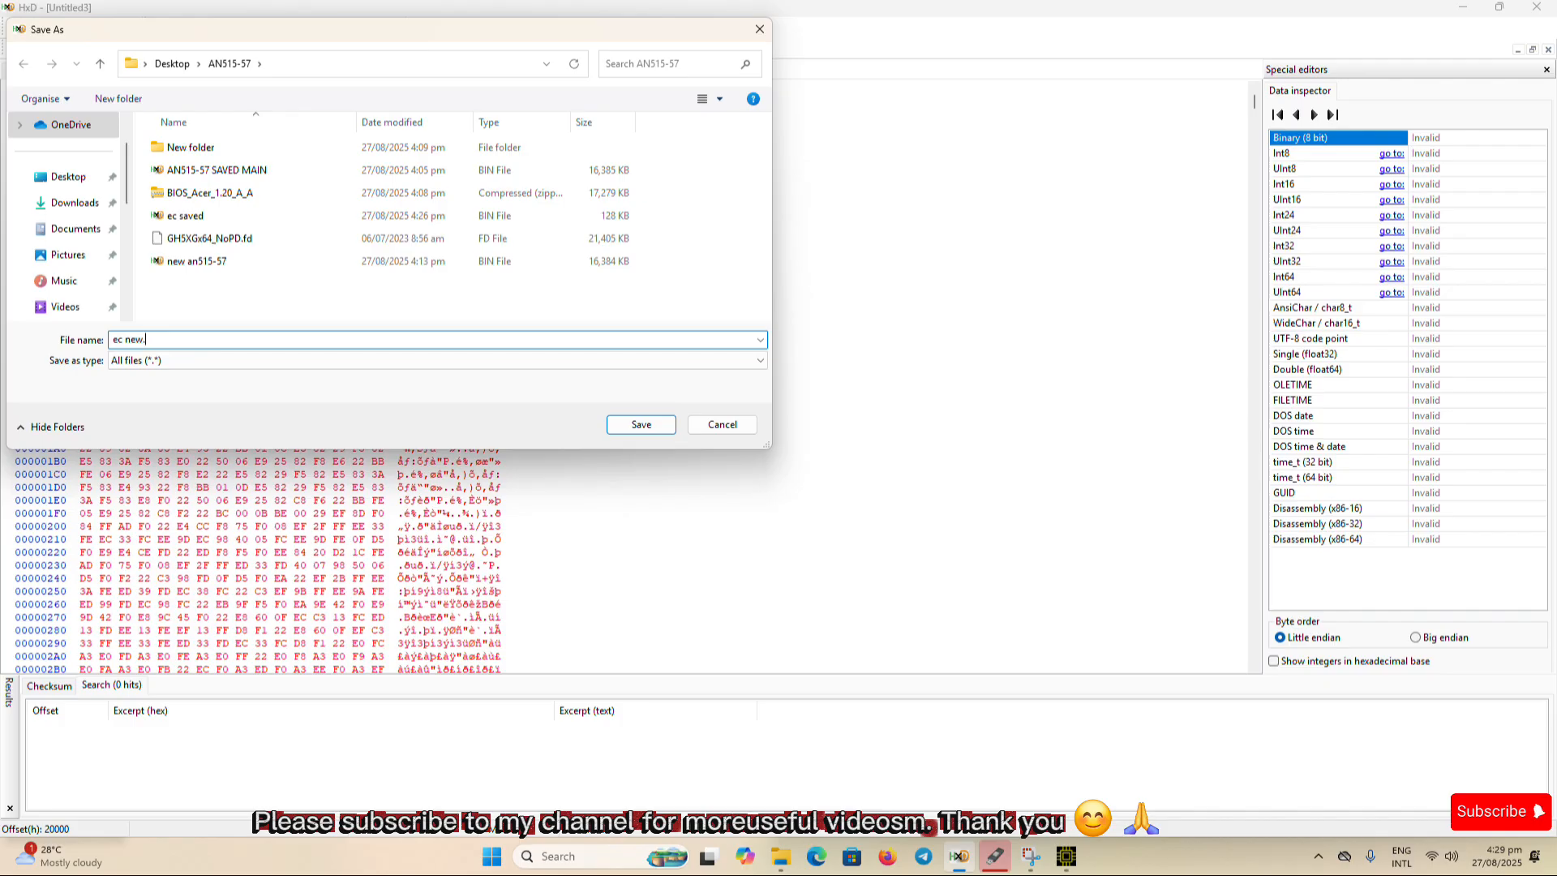
pyautogui.write('.bin')
pyautogui.click(645, 425)
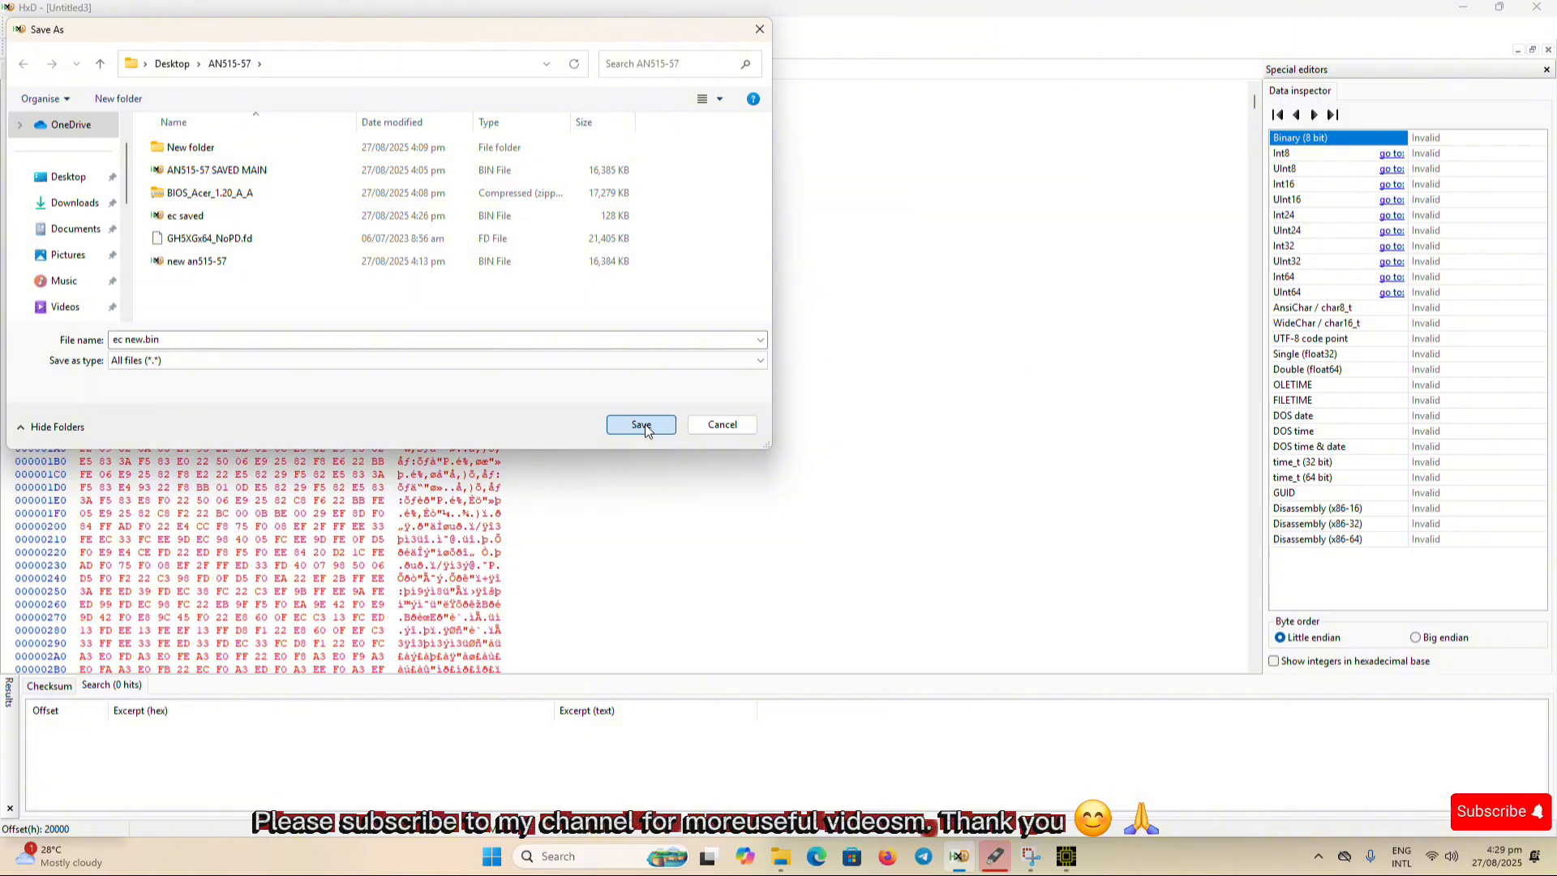
pyautogui.click(645, 425)
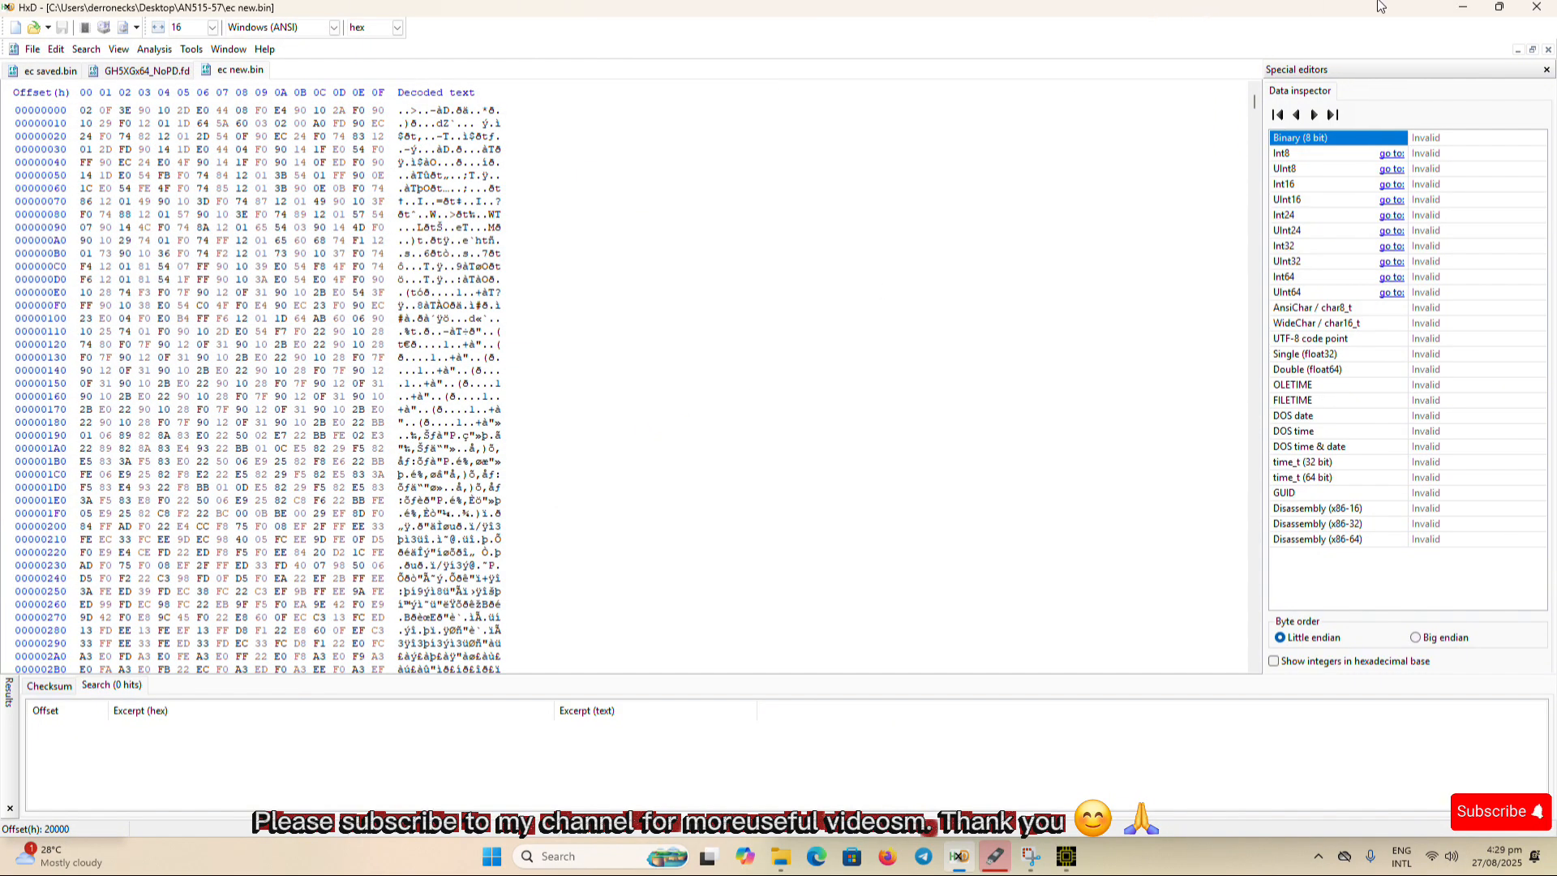
# - Bring the AN515-57 folder into view and show the properties of ec new to read its exact size
pyautogui.click(1464, 12)
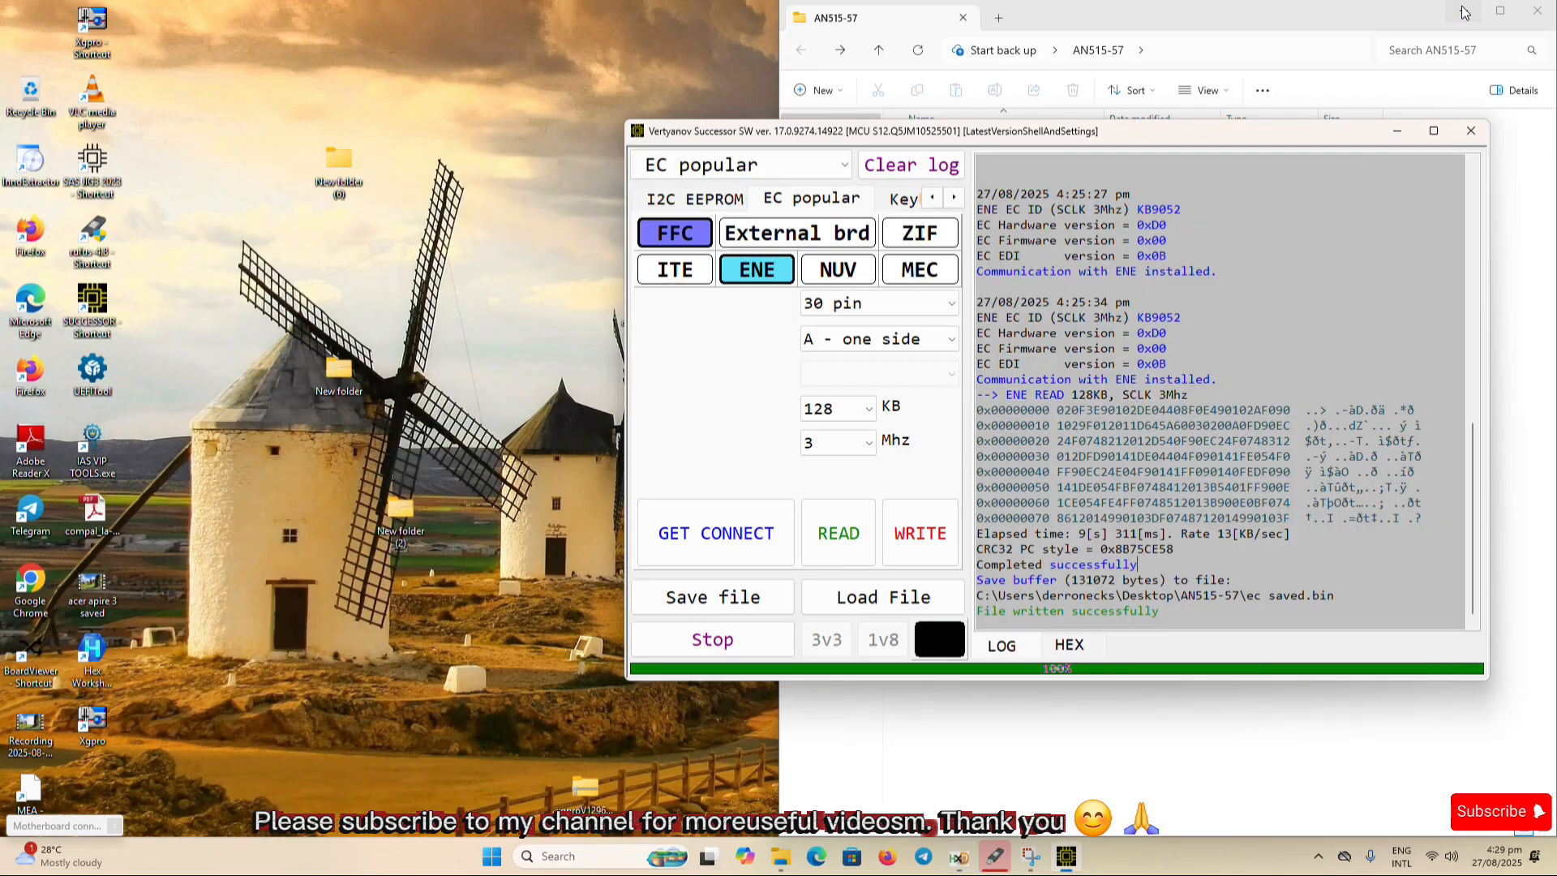
pyautogui.click(1397, 130)
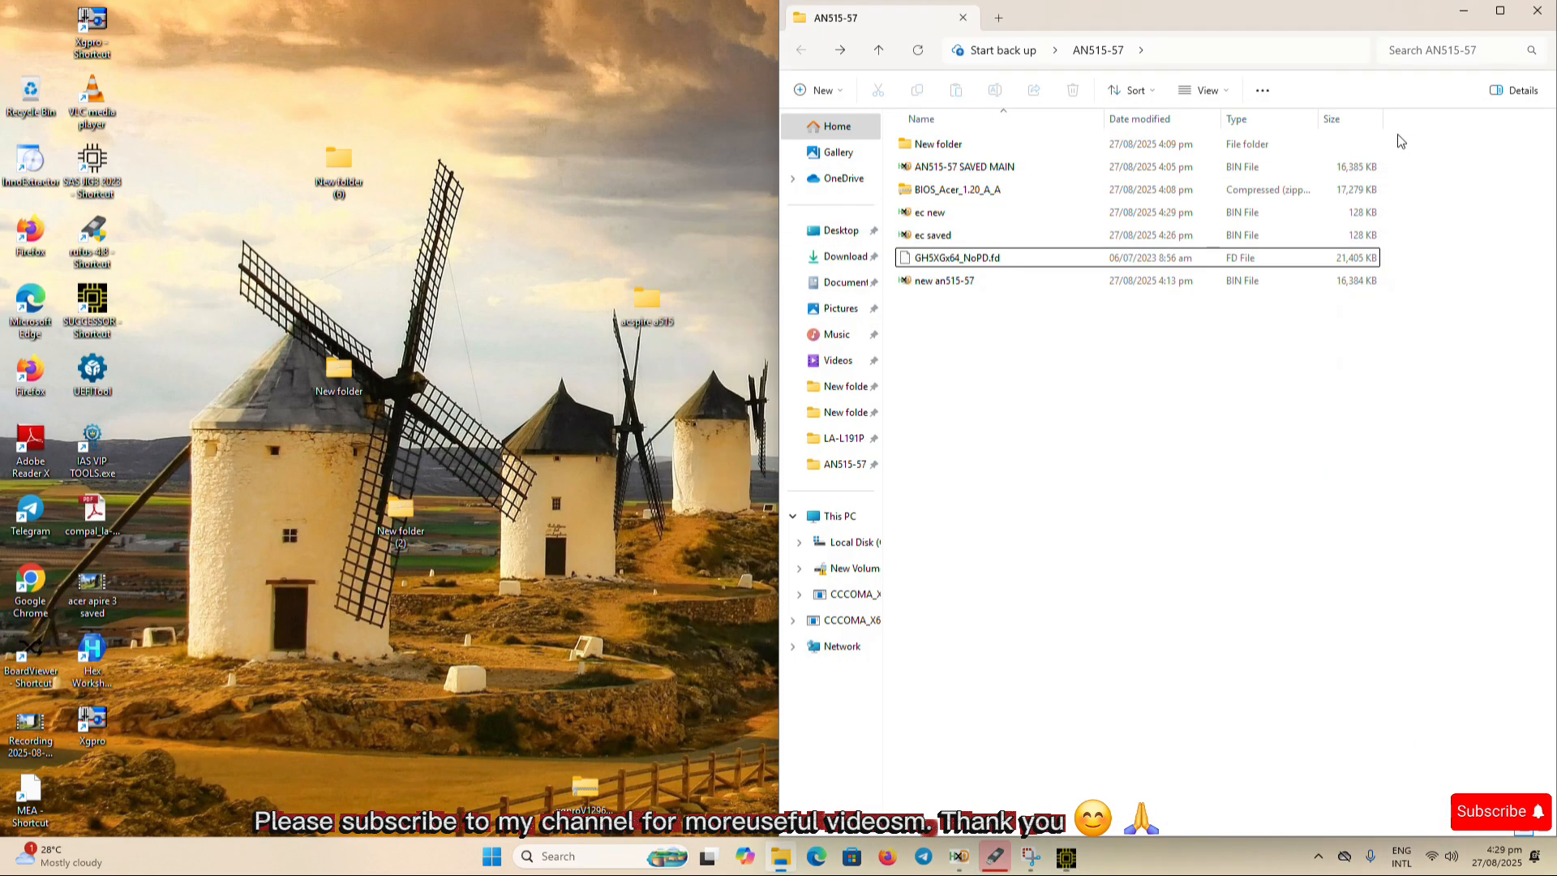
pyautogui.click(931, 237)
pyautogui.click(936, 213)
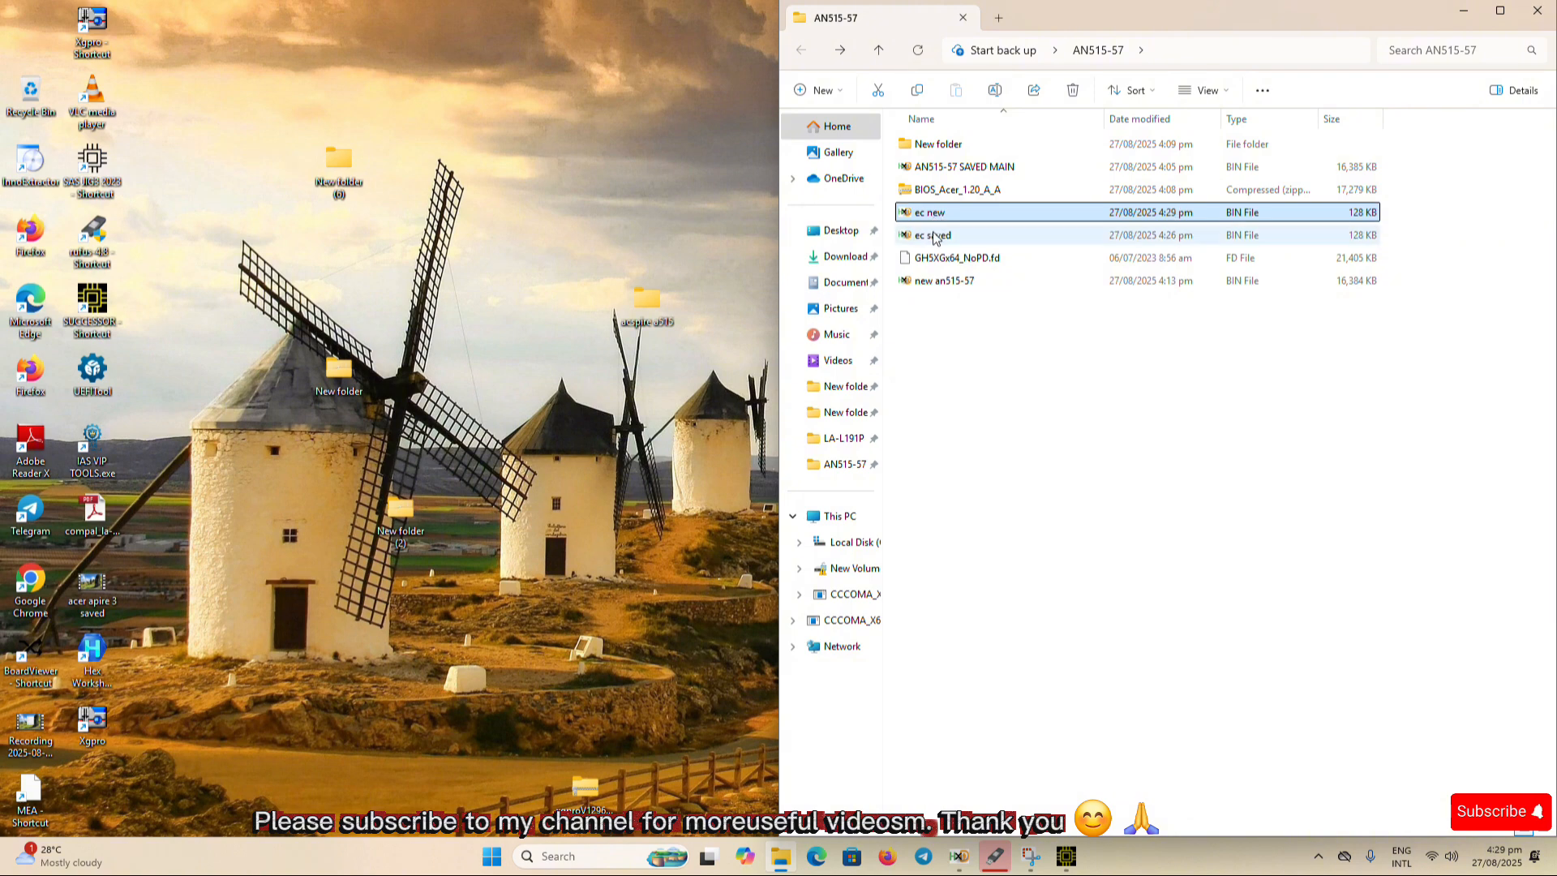
pyautogui.click(935, 235)
pyautogui.click(934, 214)
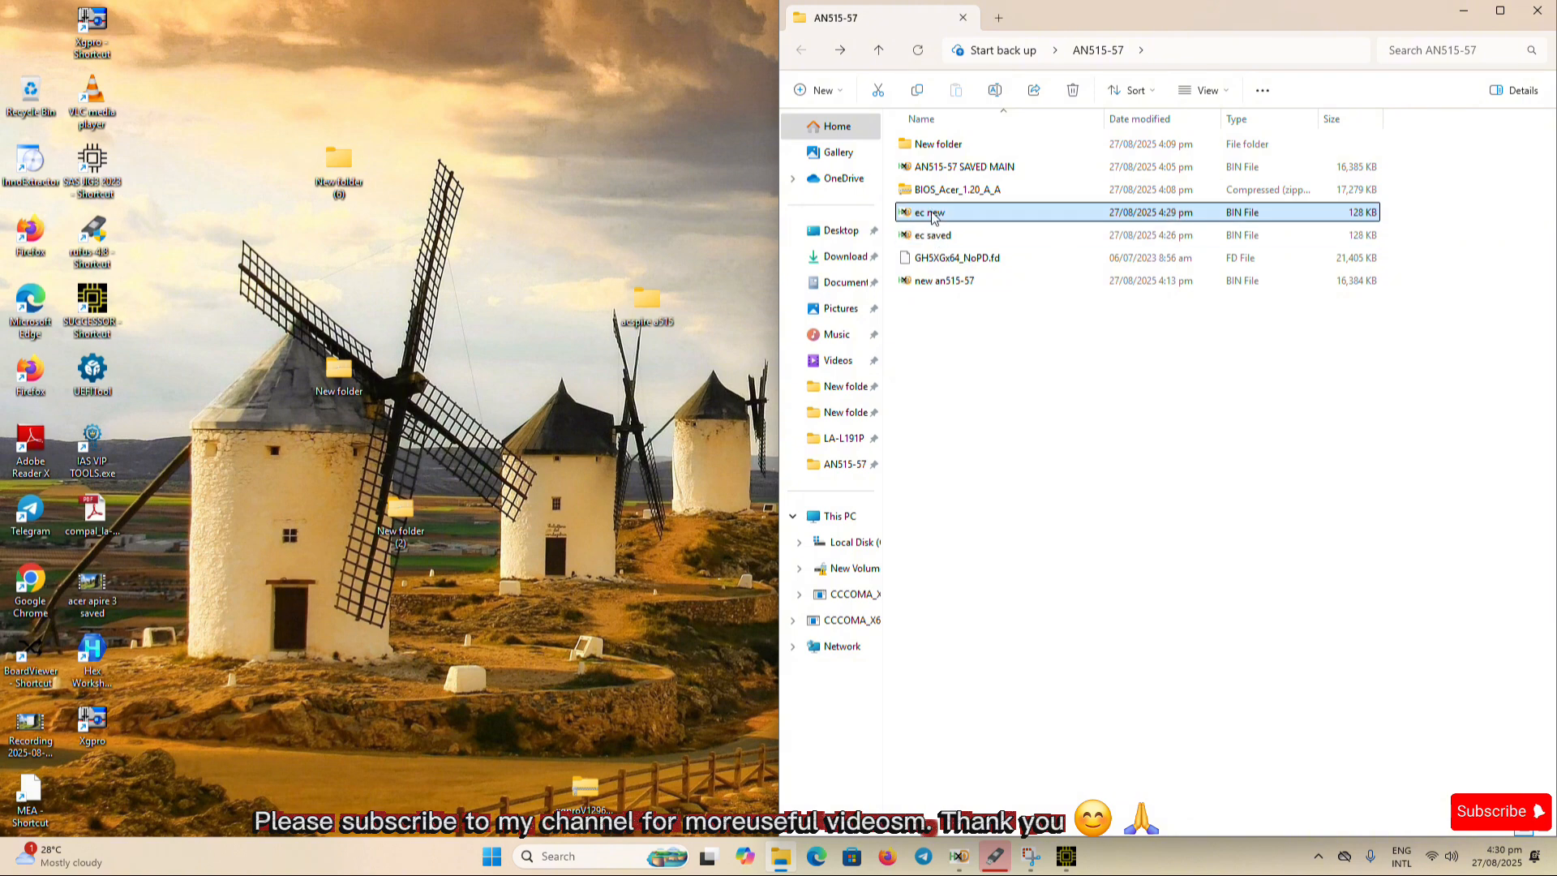
pyautogui.rightClick(933, 216)
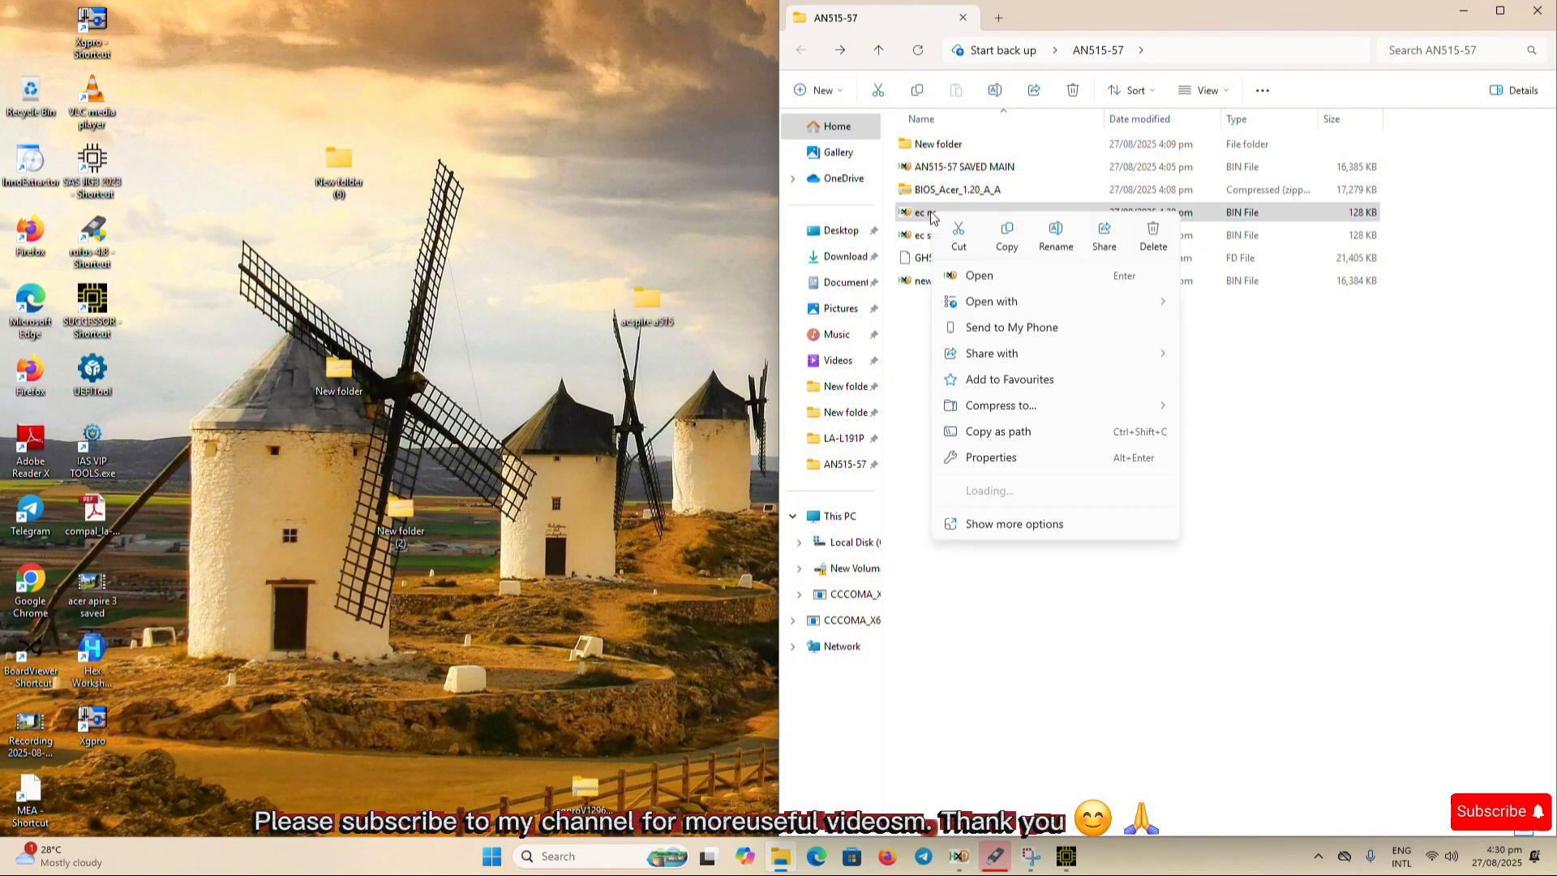
pyautogui.click(988, 460)
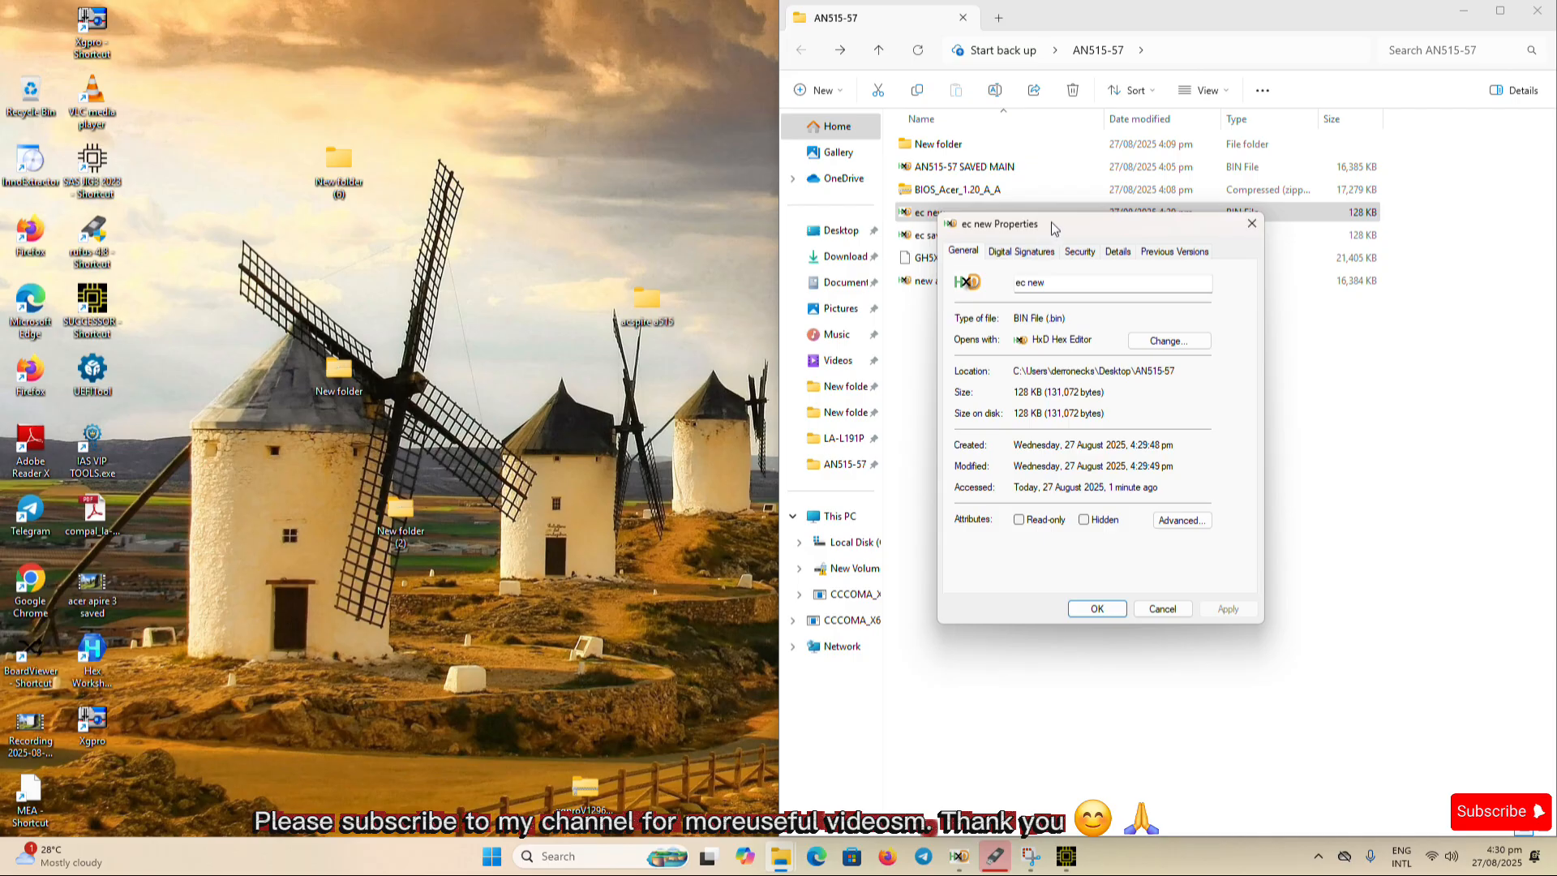
pyautogui.moveTo(1048, 233); pyautogui.dragTo(458, 232)
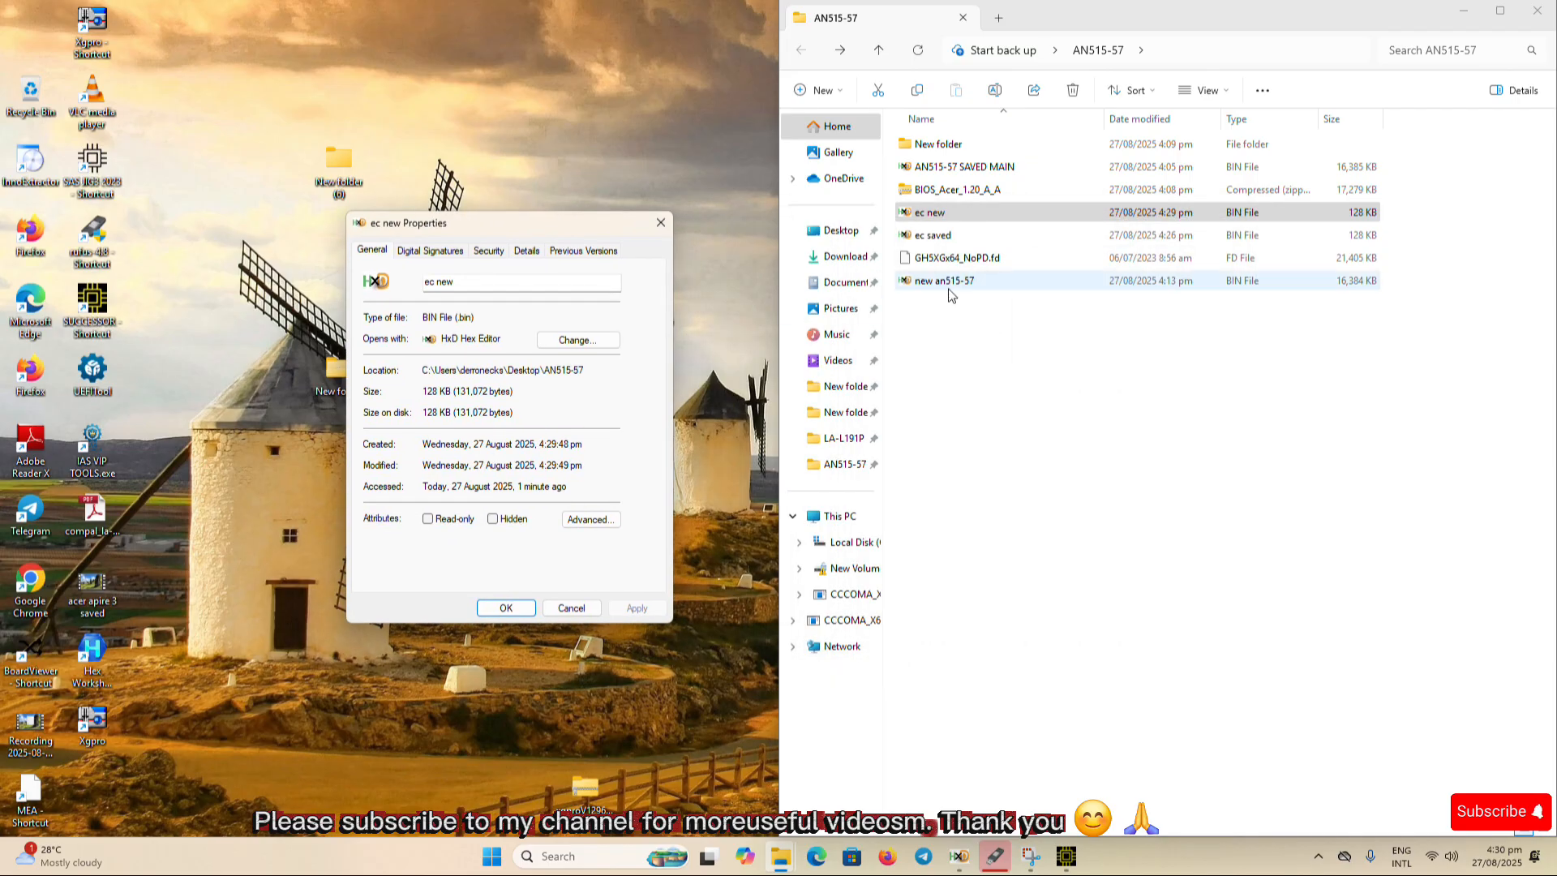
# - Compare the size of ec saved with ec new in their properties side by side, and close both
pyautogui.rightClick(938, 240)
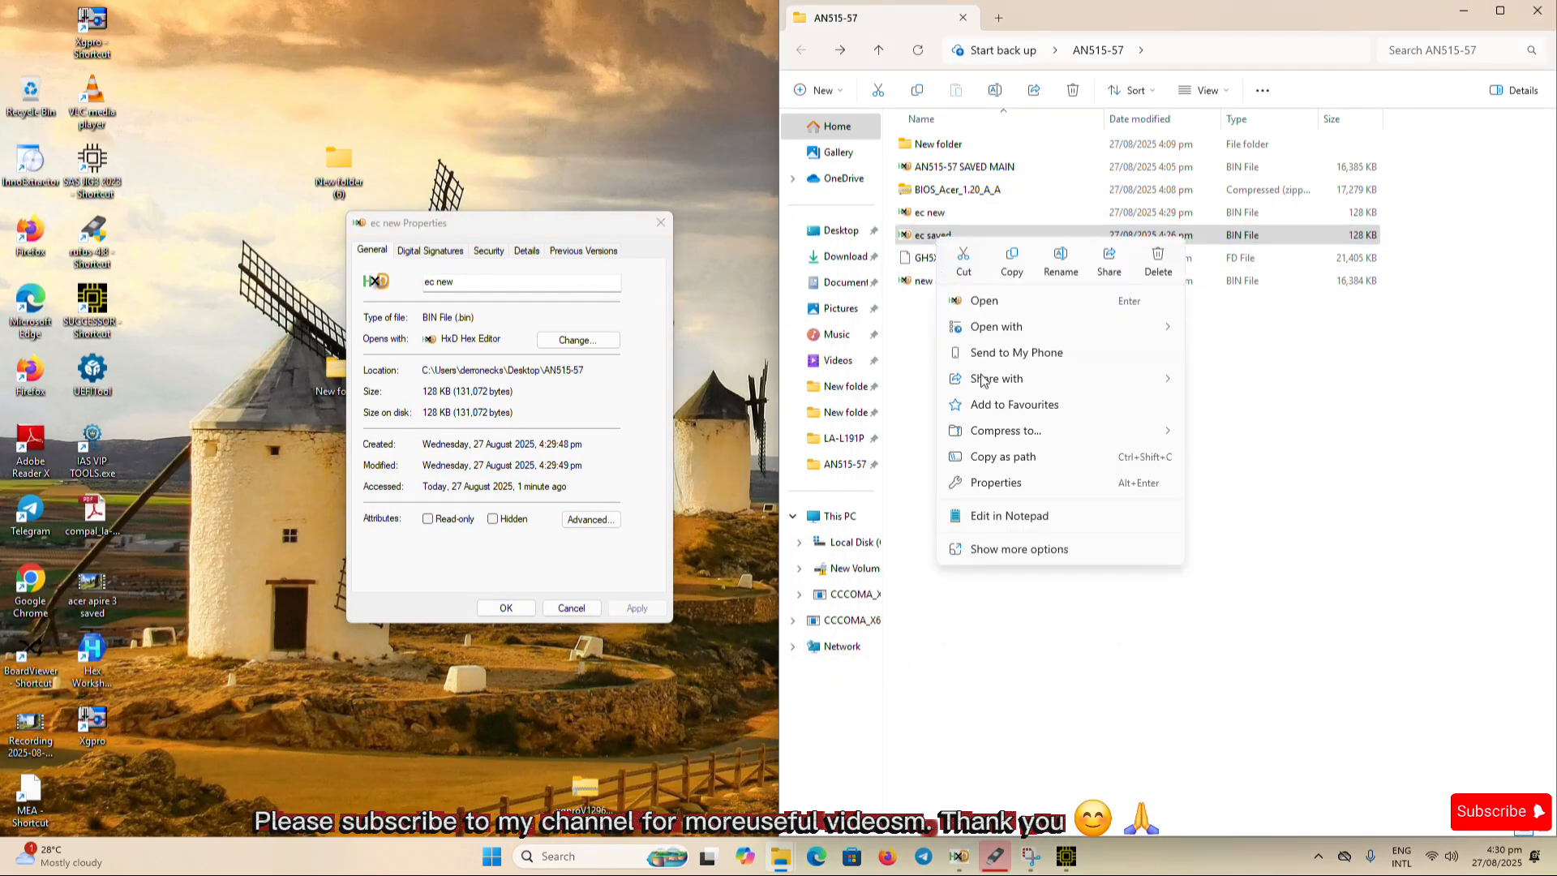
pyautogui.hotkey('alt', 'Return')
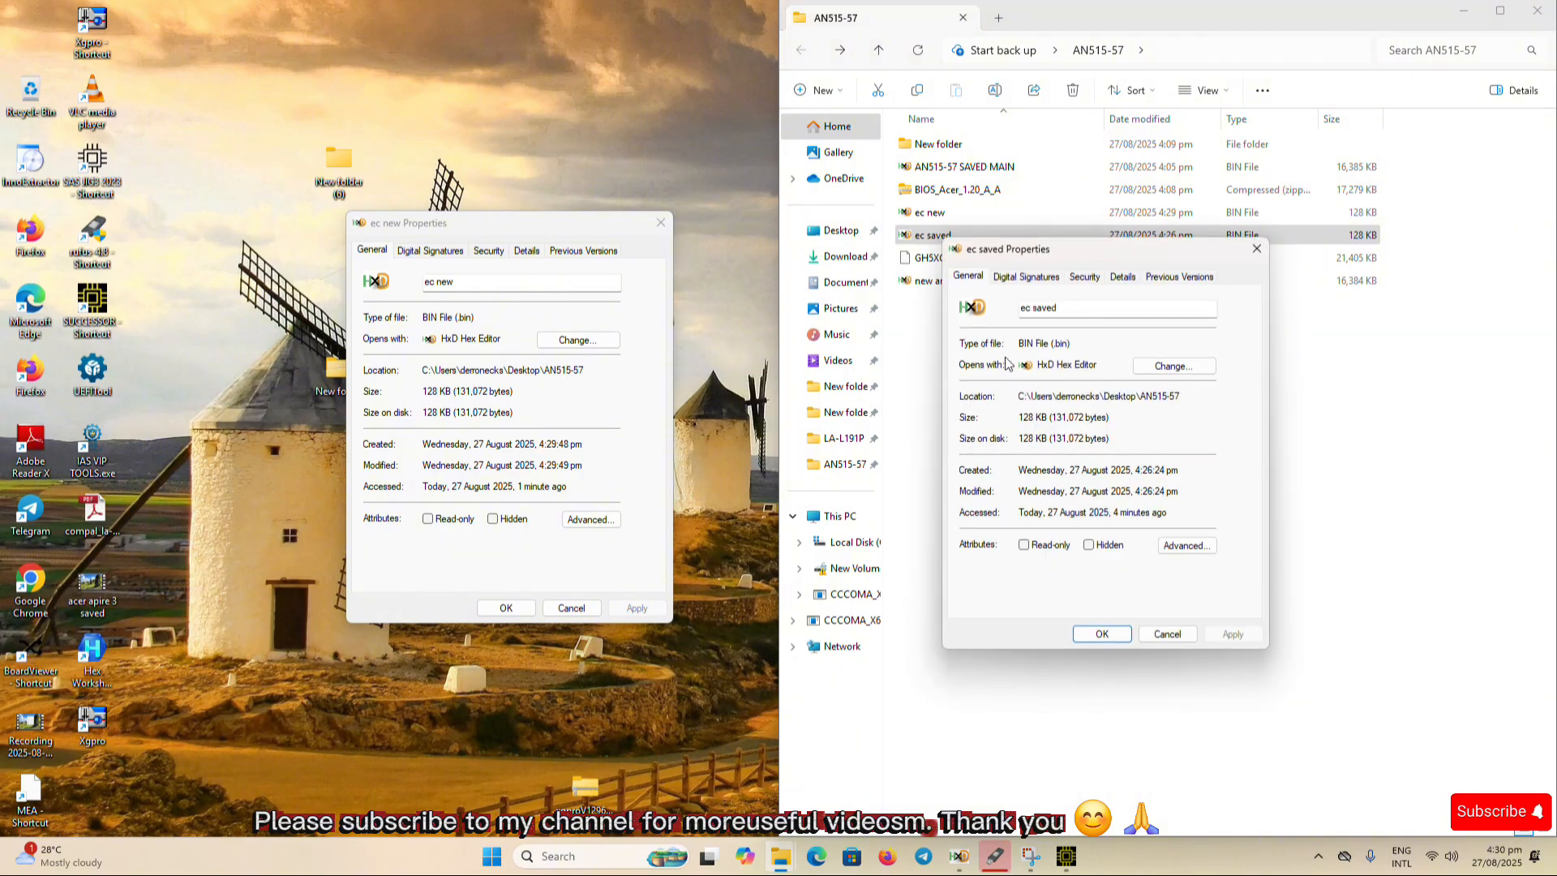
pyautogui.moveTo(1034, 244); pyautogui.dragTo(777, 231)
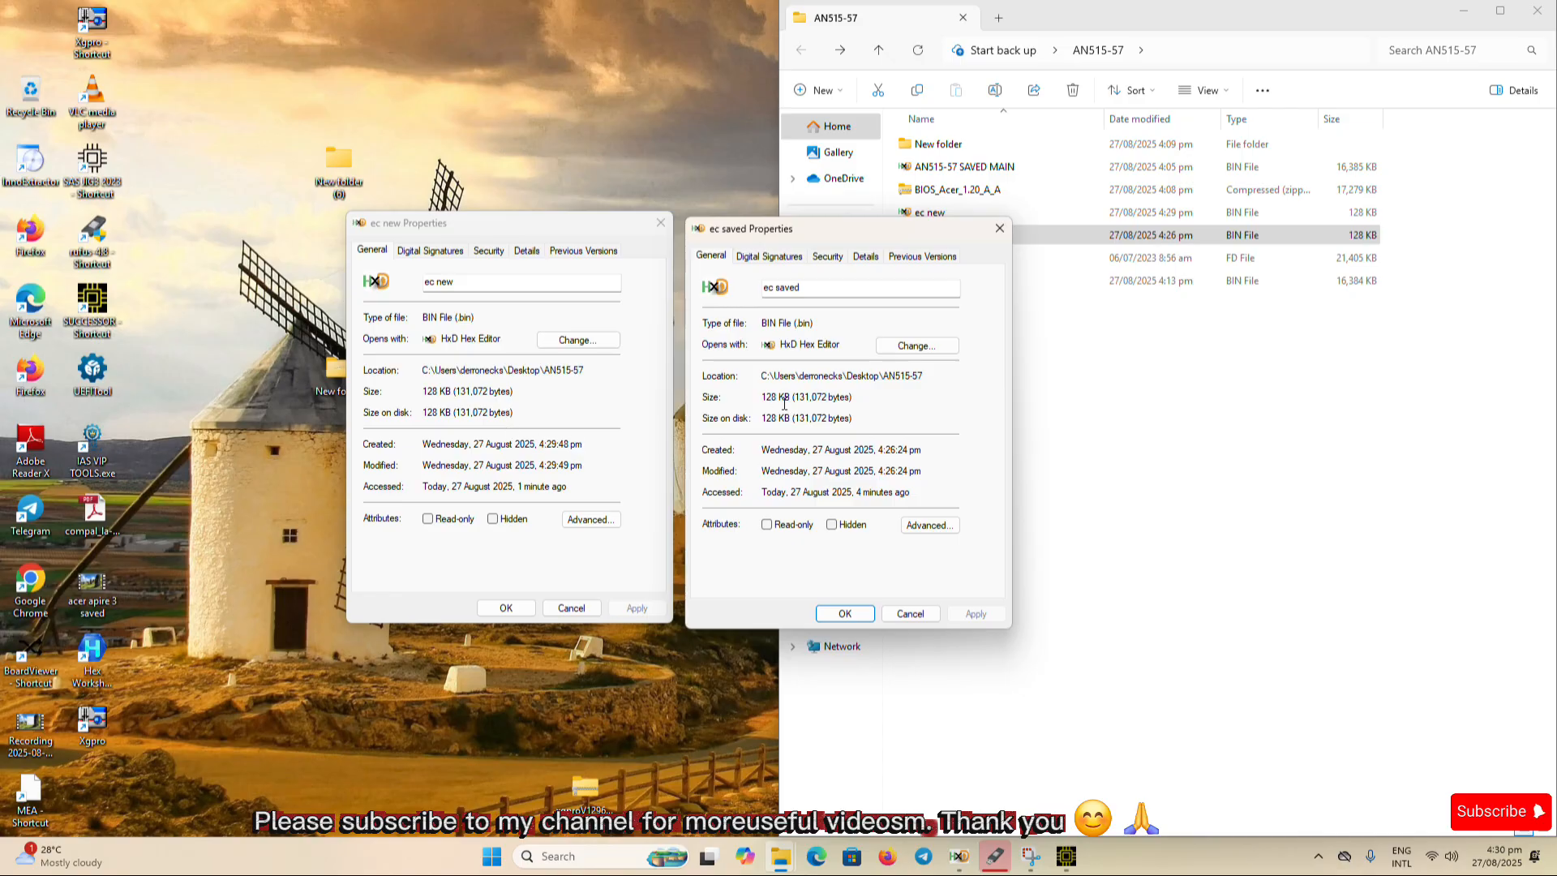
pyautogui.click(910, 614)
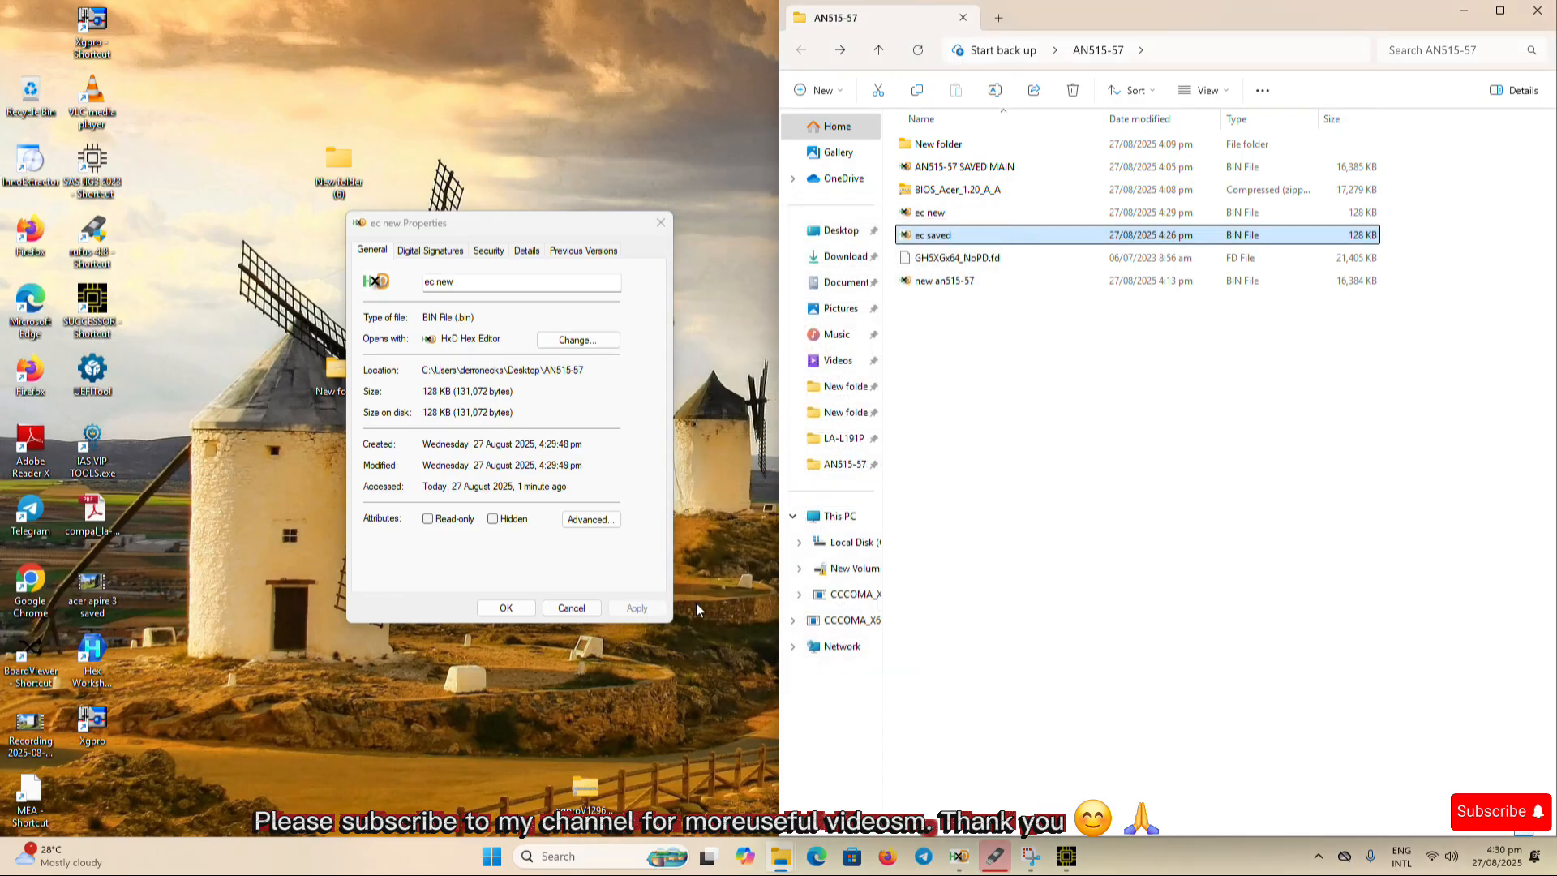
pyautogui.click(571, 609)
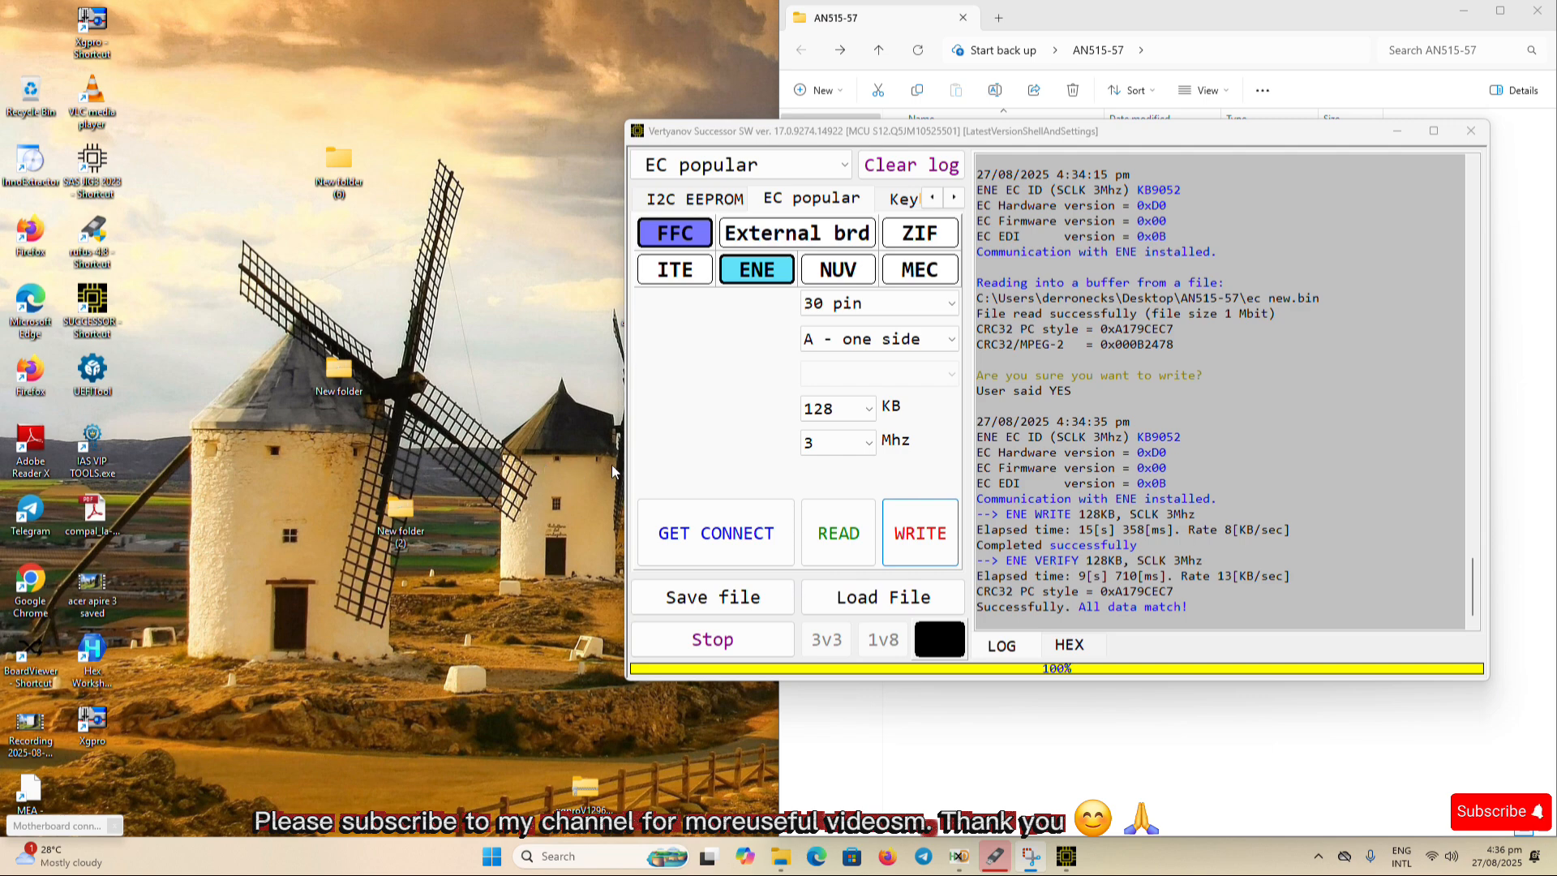
# - In Successor, load ec new.bin after checking the EC connection, and write it to the ENE chip at 128 KB and 3 MHz
pyautogui.click(682, 535)
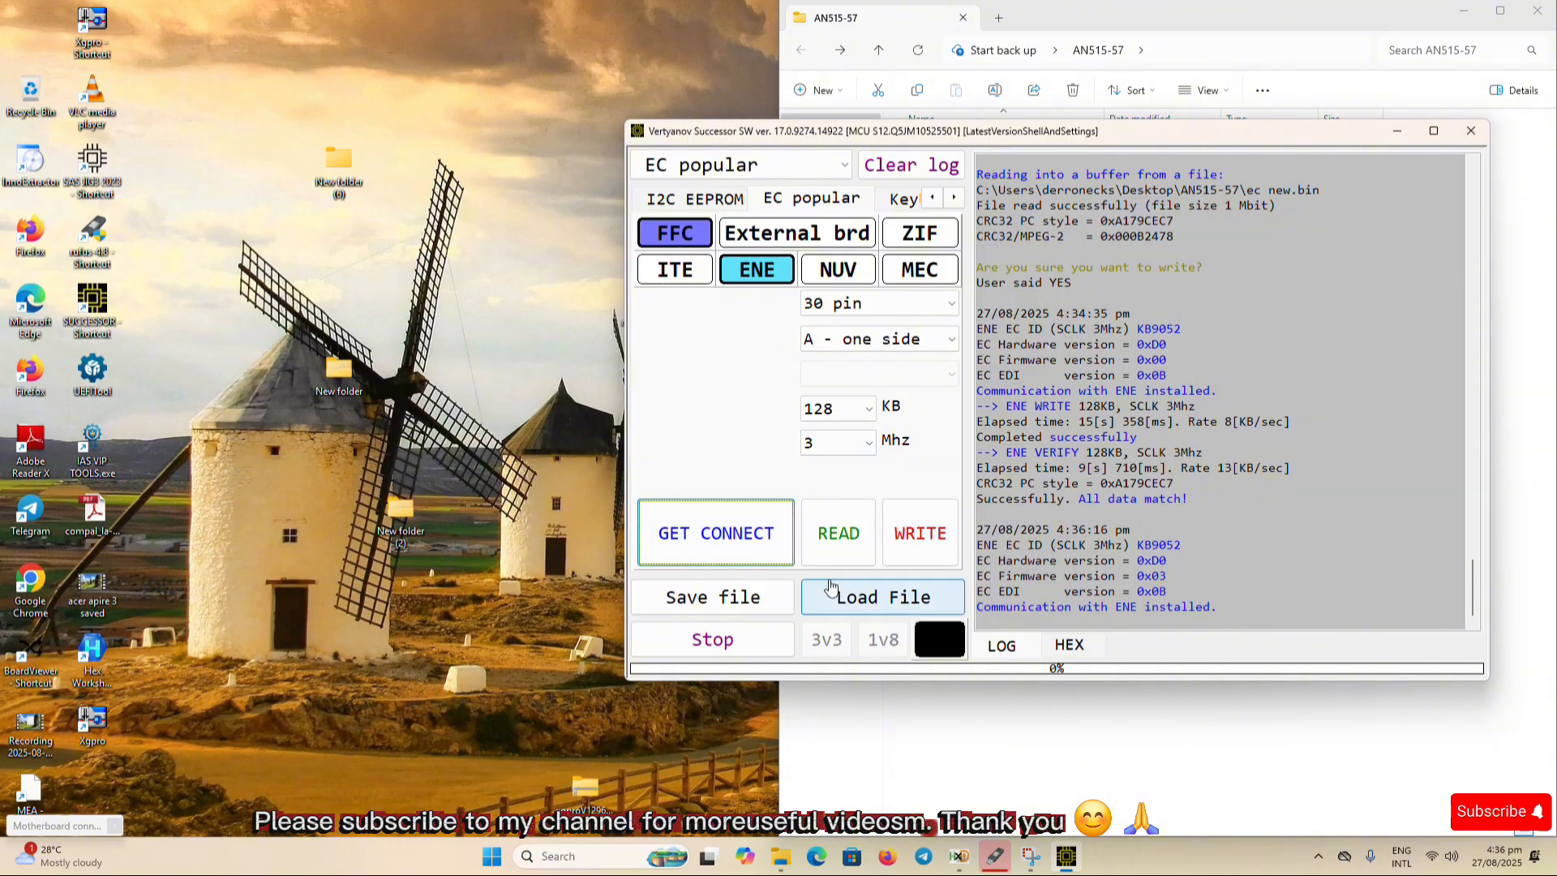
pyautogui.click(860, 601)
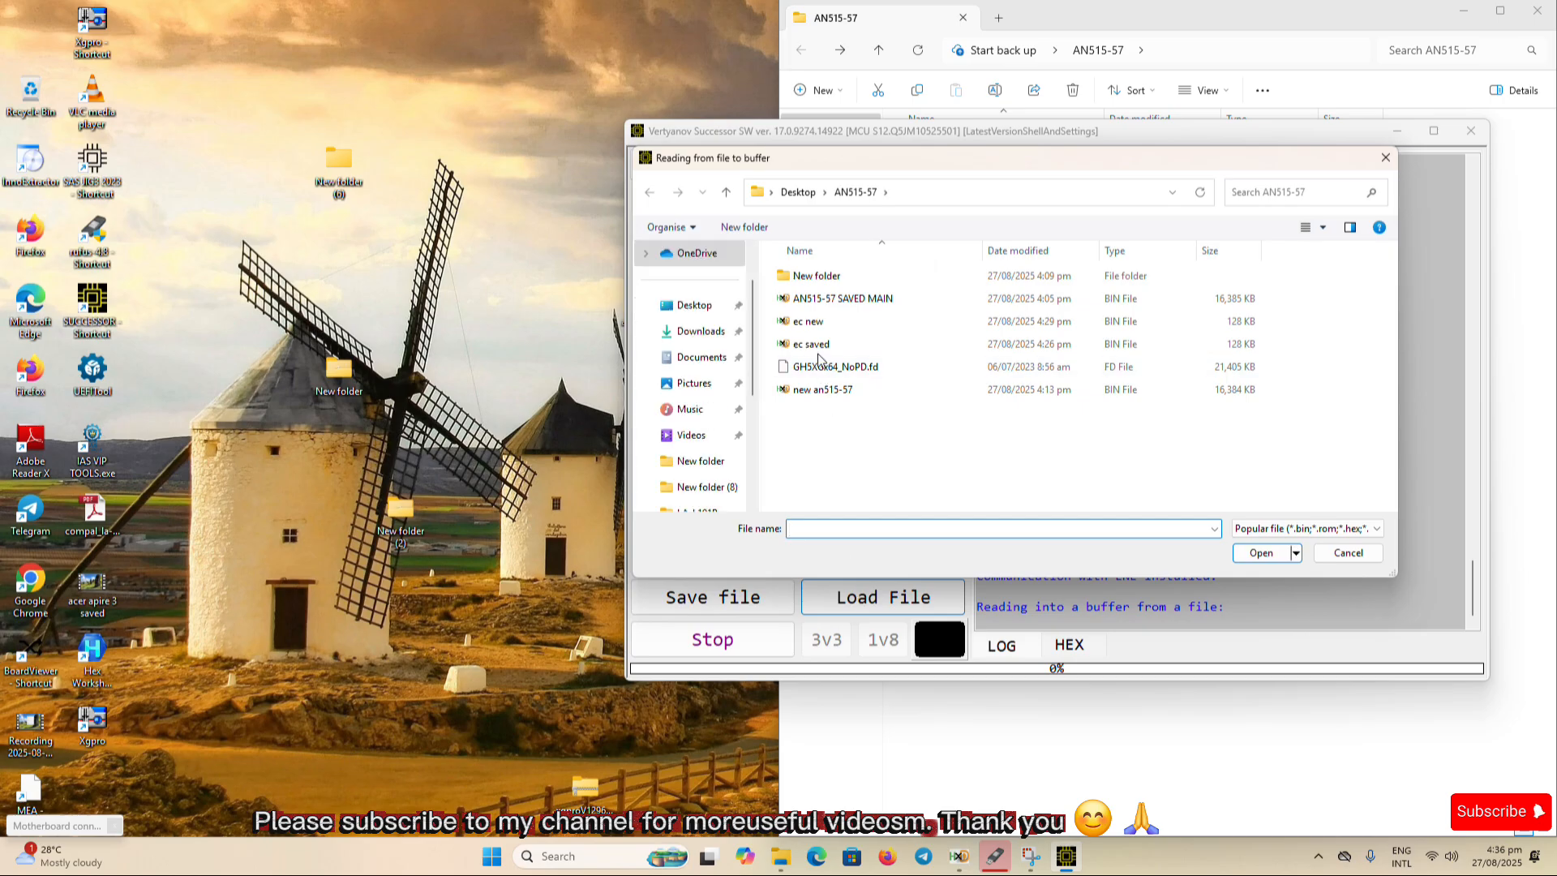
pyautogui.doubleClick(809, 321)
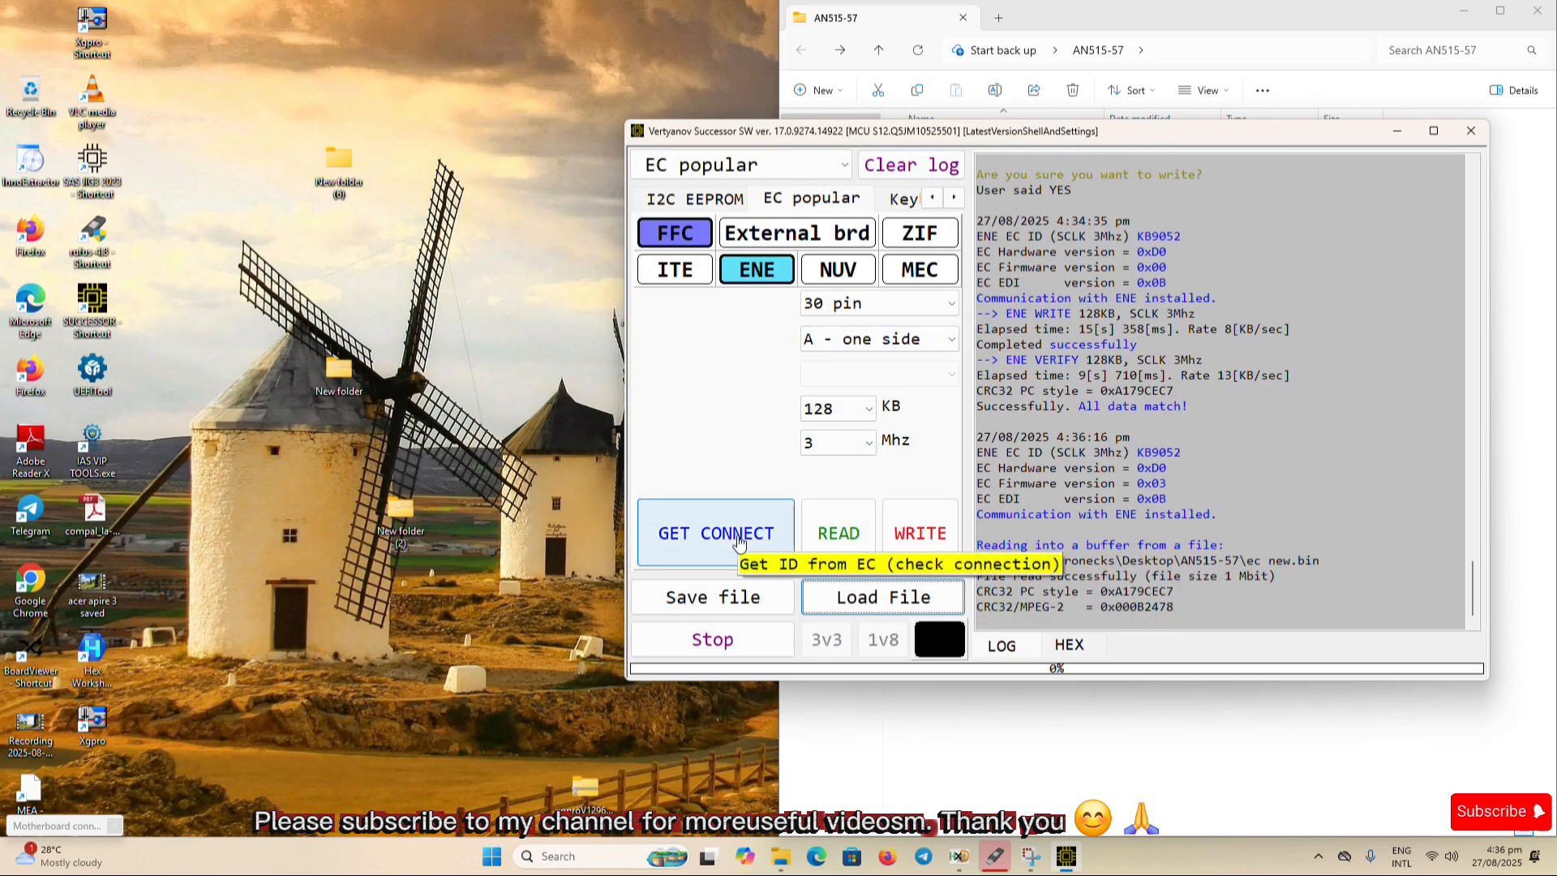
pyautogui.click(920, 532)
pyautogui.click(753, 479)
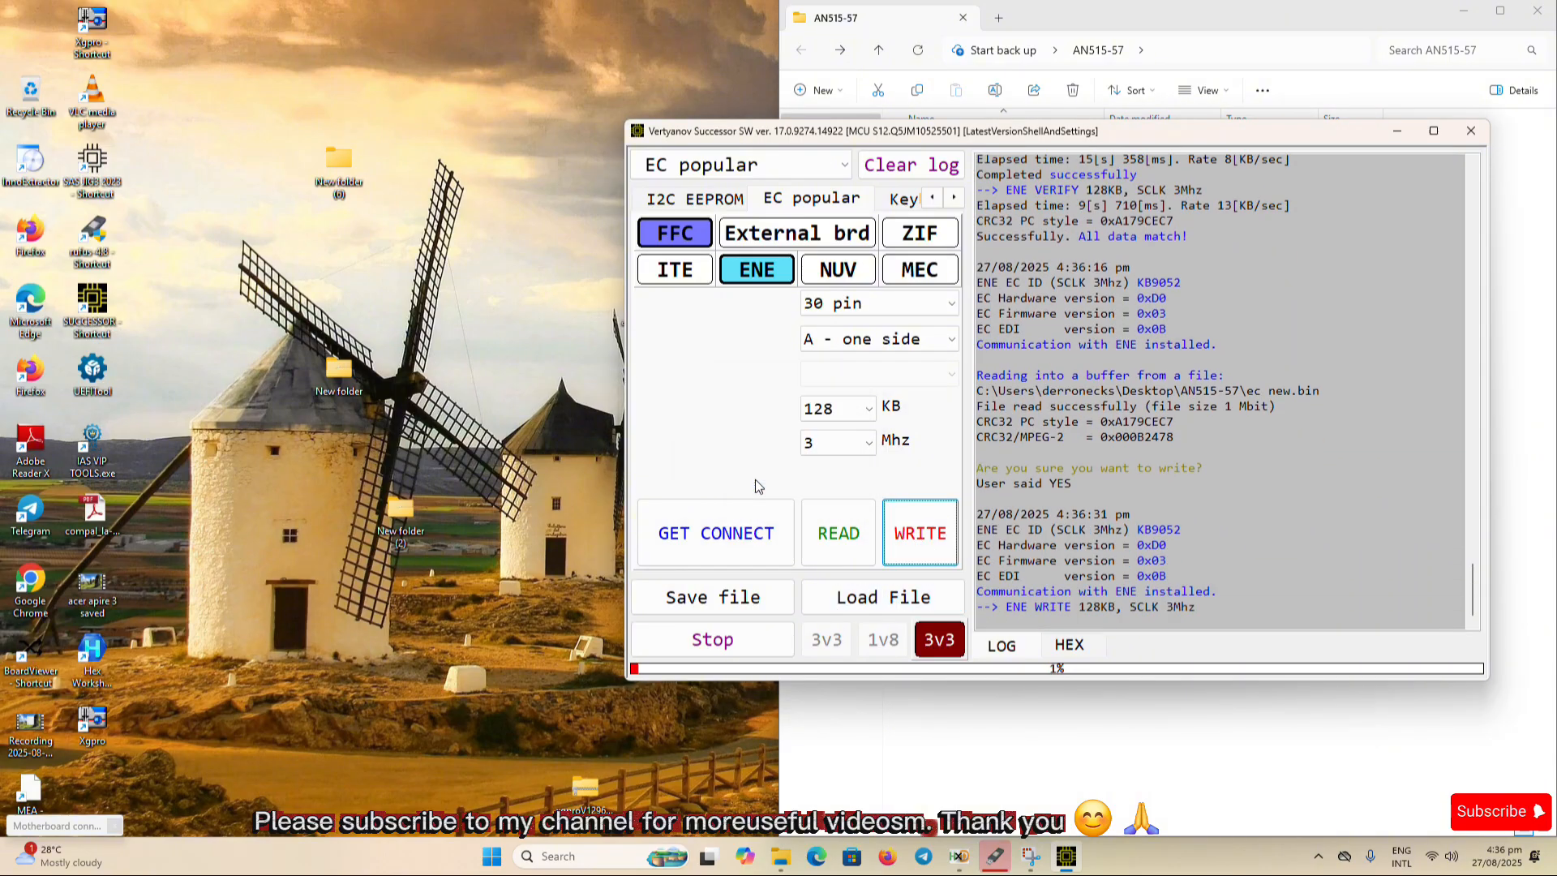